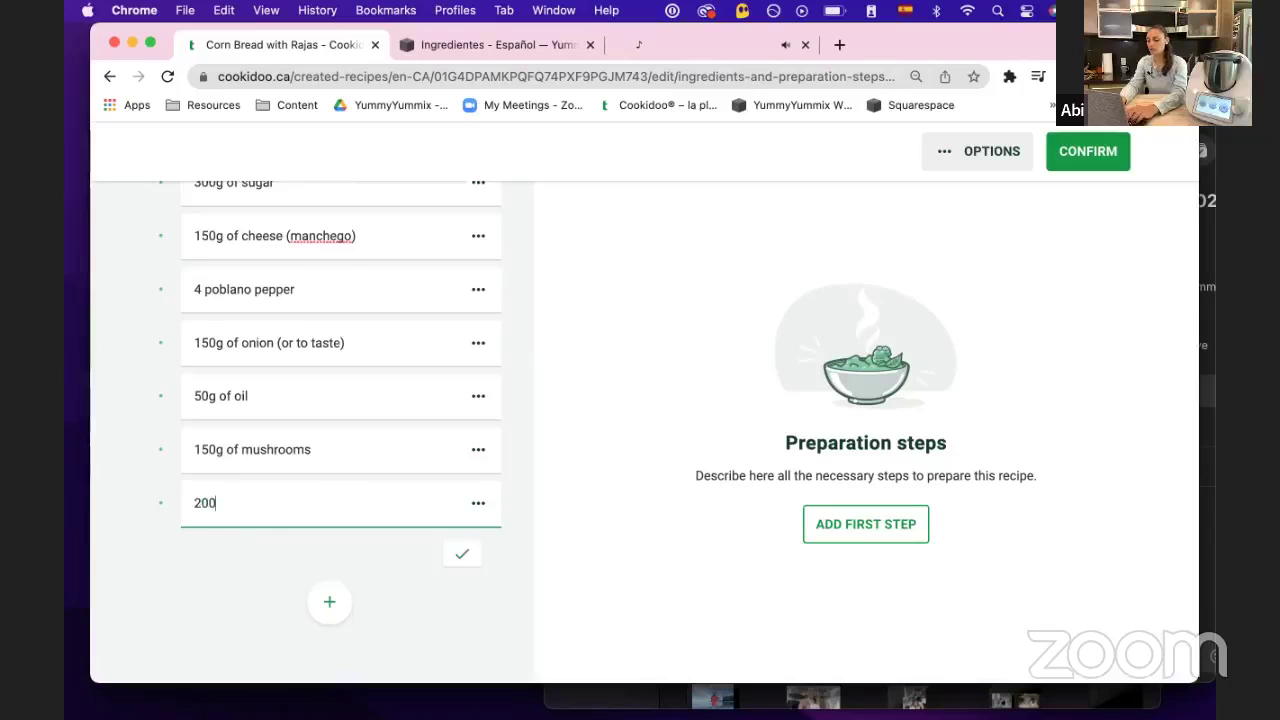
Complete the last ingredient entry so that it reads "200g cream"
type("am")
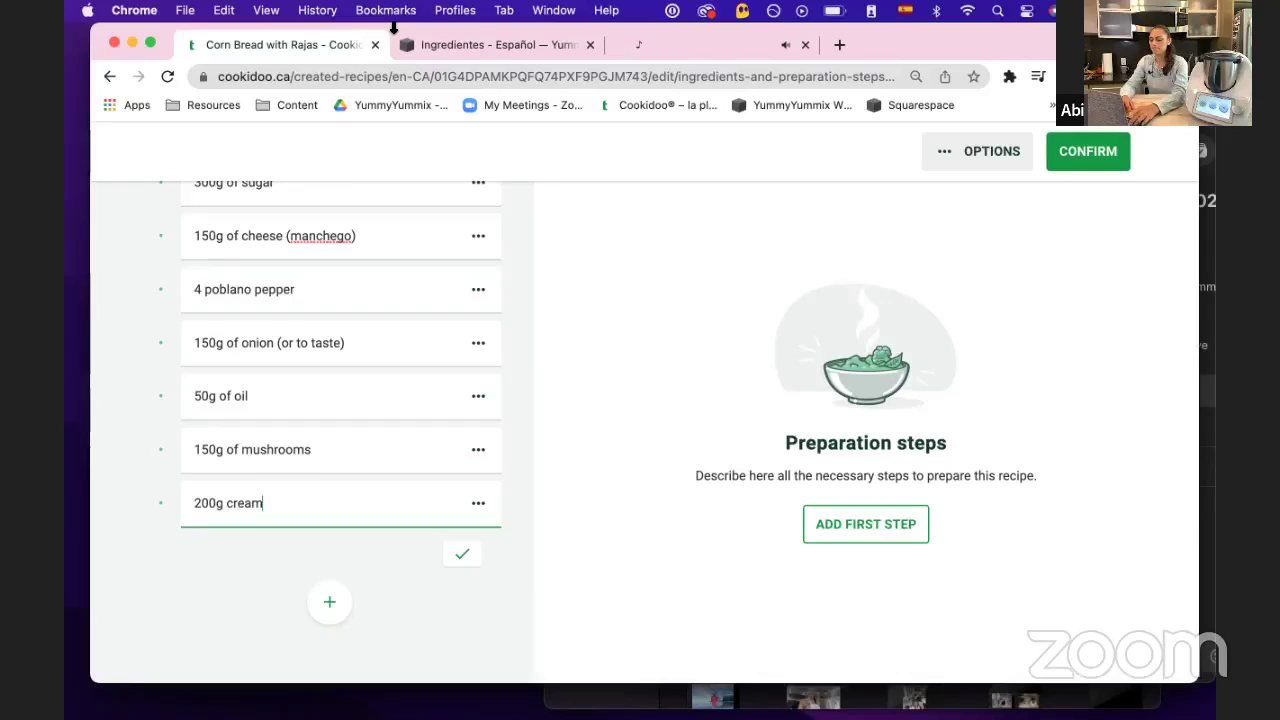
Switch to the timer-tab.com page and start a 25-minute countdown
left_click(430, 44)
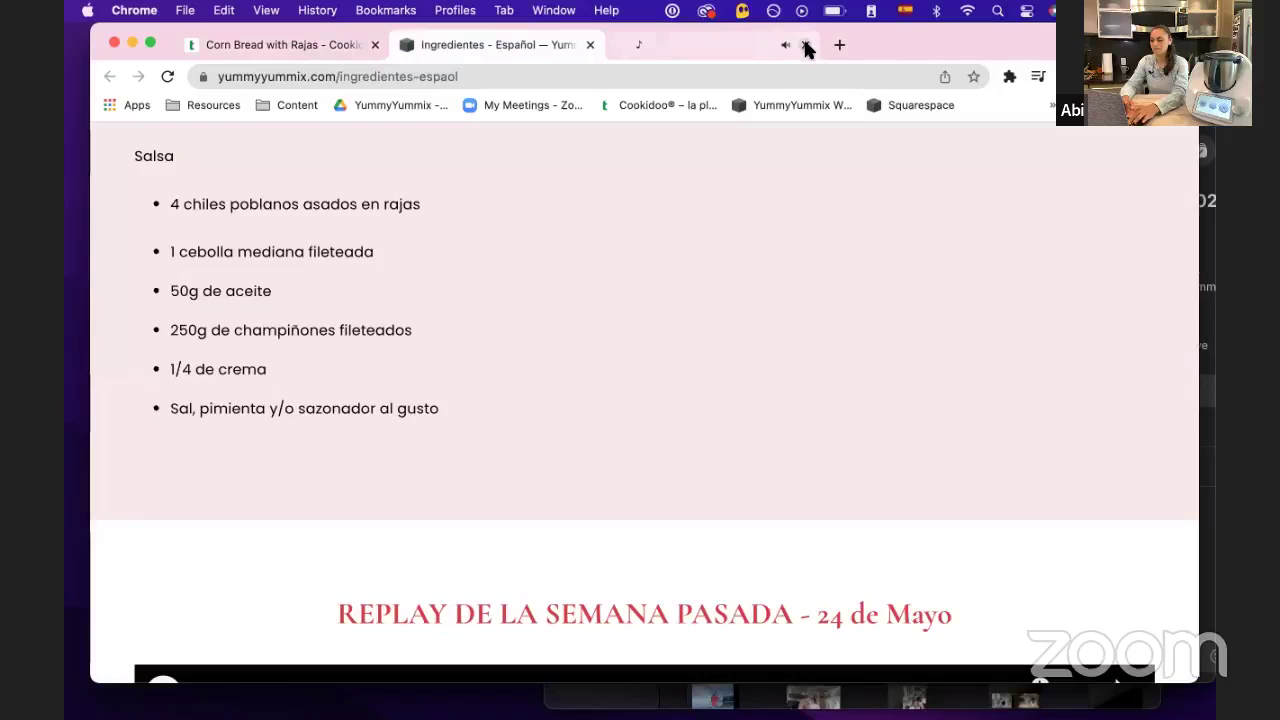
left_click(709, 45)
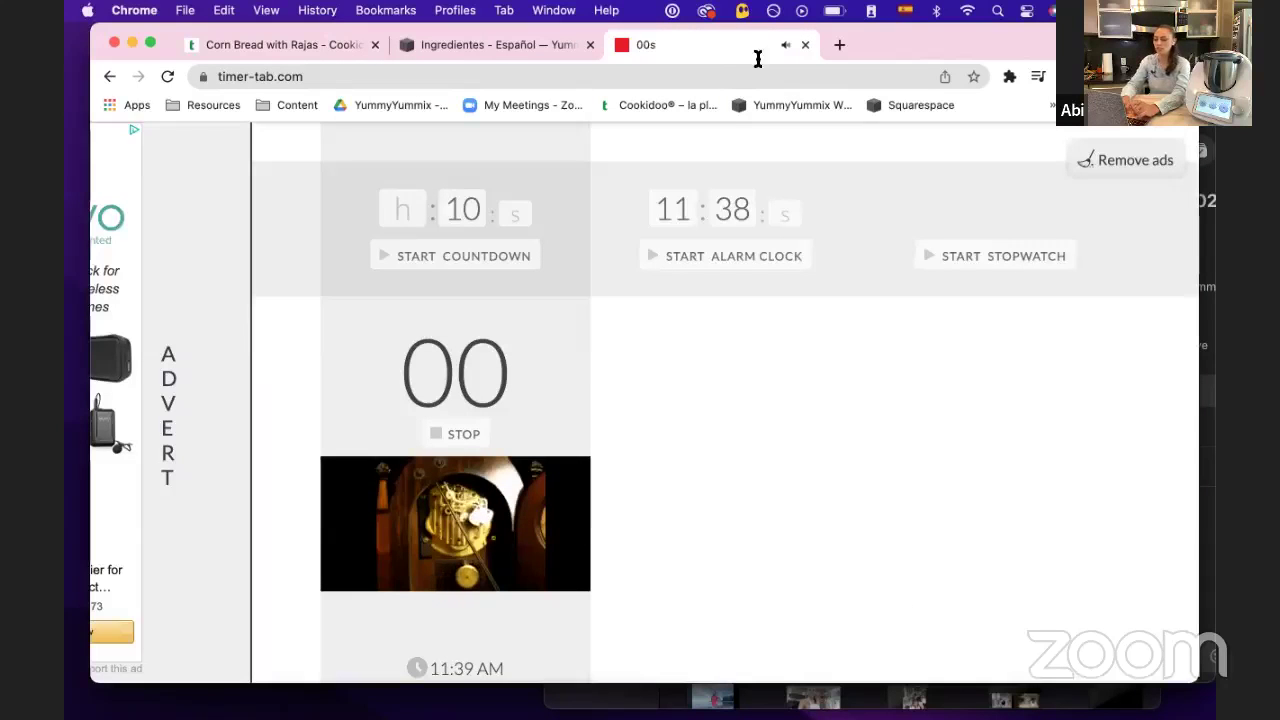
double_click(461, 211)
type("25")
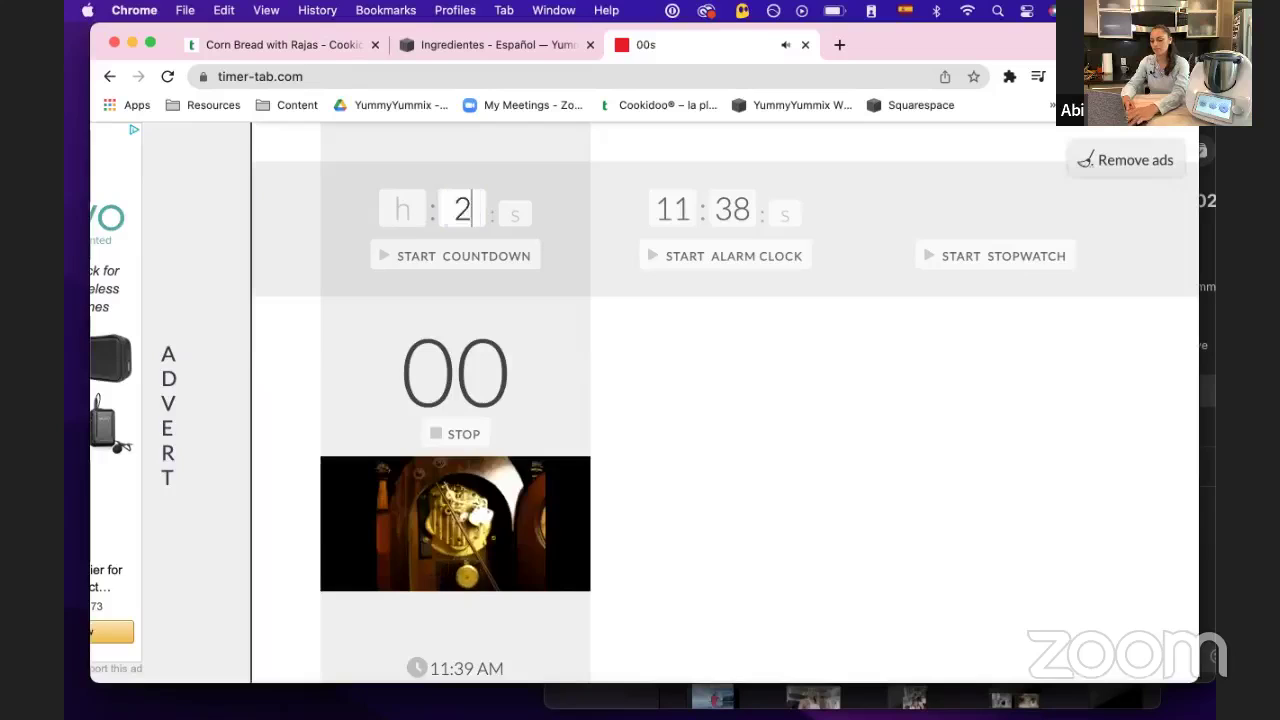
left_click(458, 254)
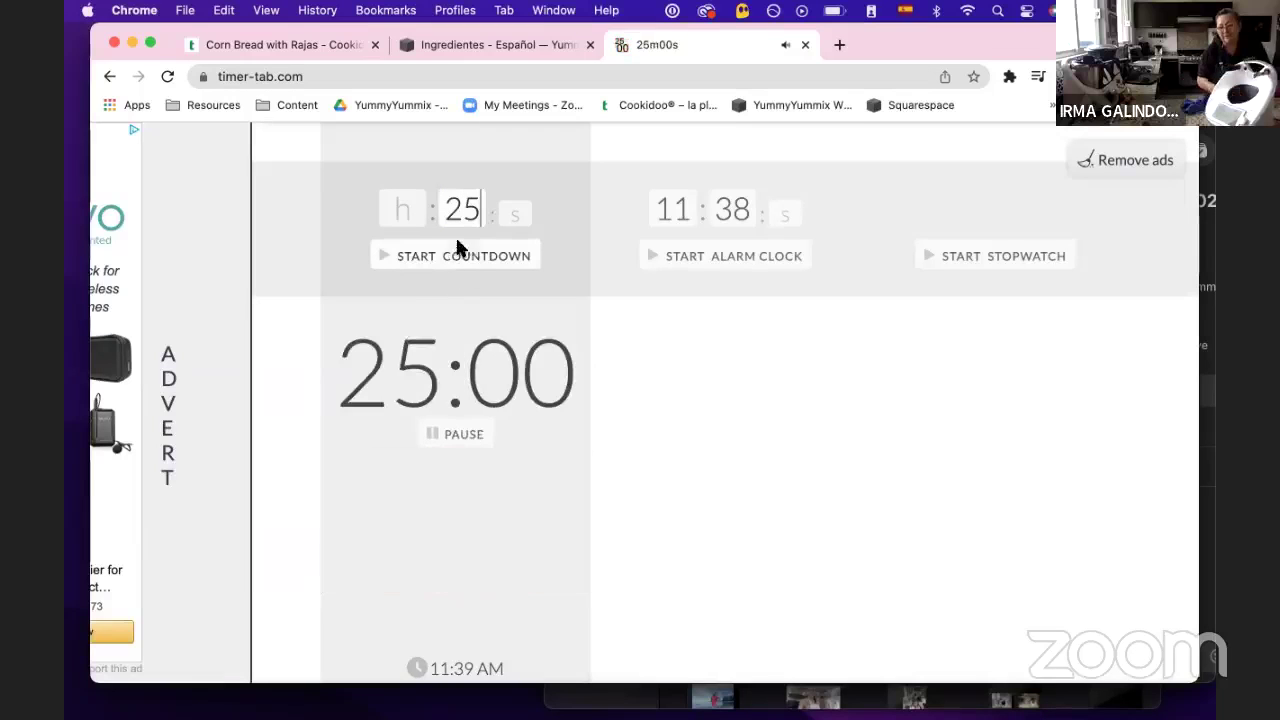
Check the Spanish ingredients page and add the ingredient "Seasoning to taste (salt, pepper, etc)" to the Corn Bread with Rajas recipe
left_click(297, 44)
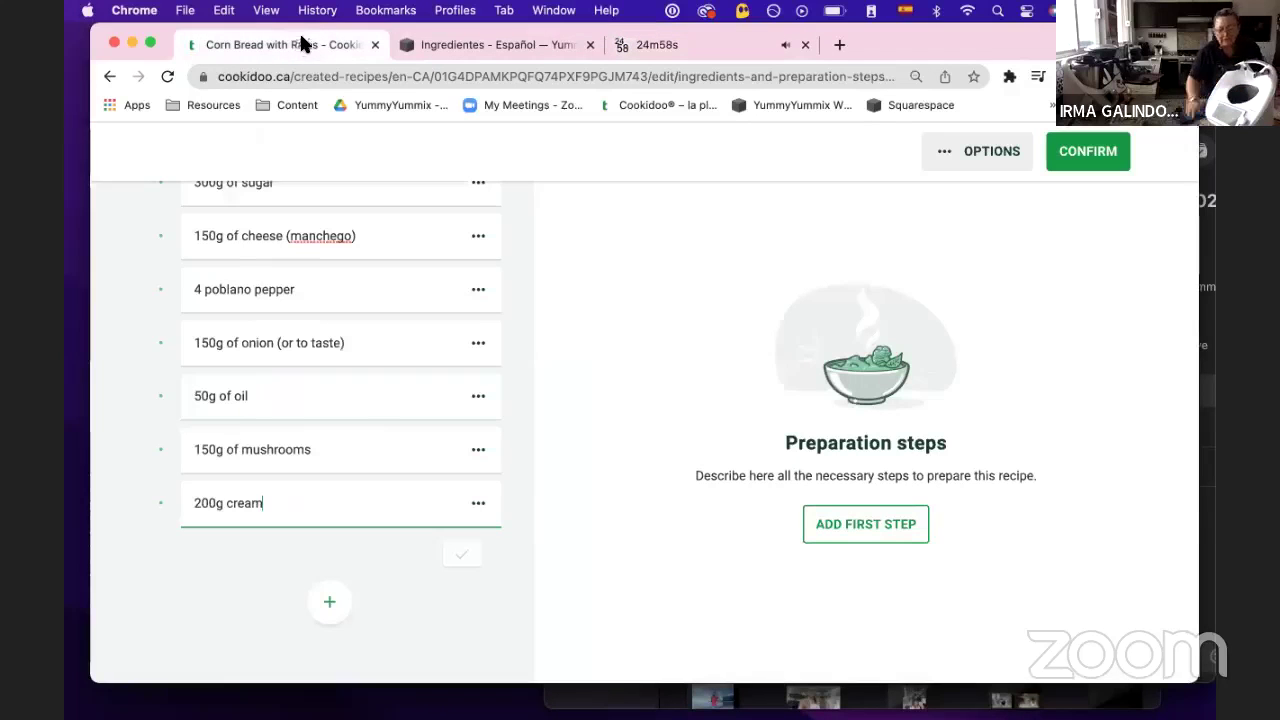
left_click(419, 43)
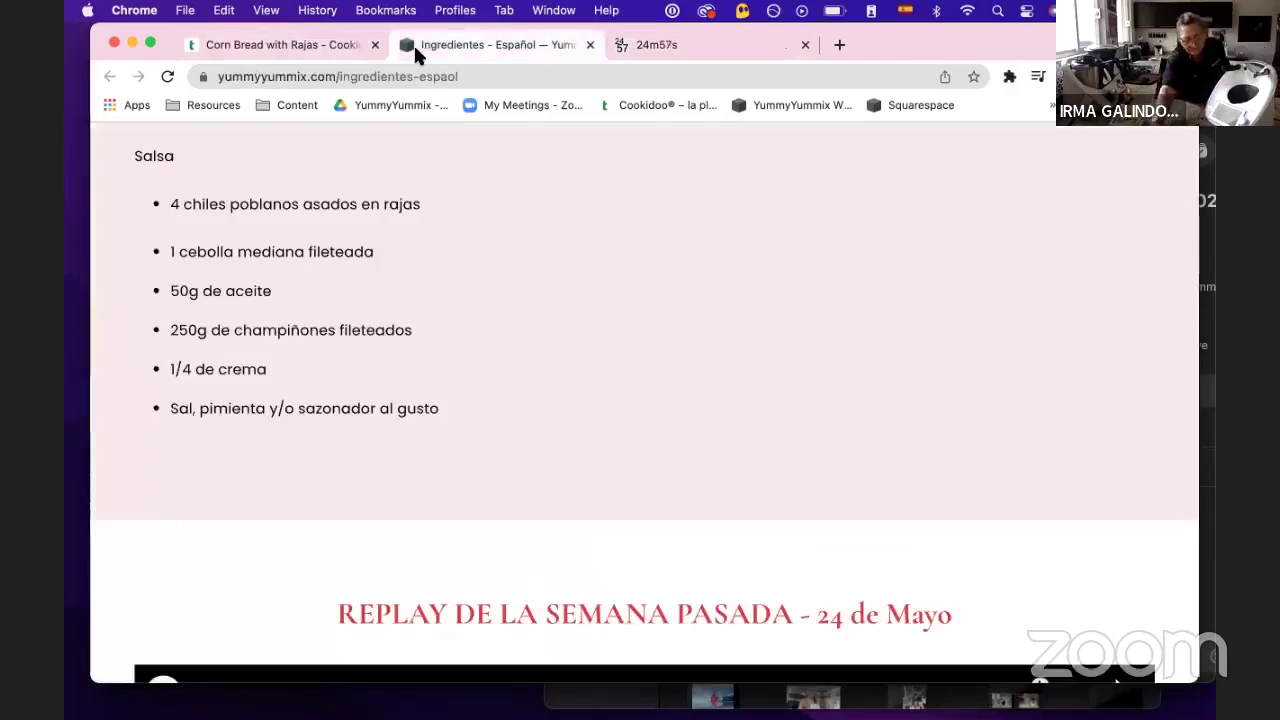
left_click(303, 50)
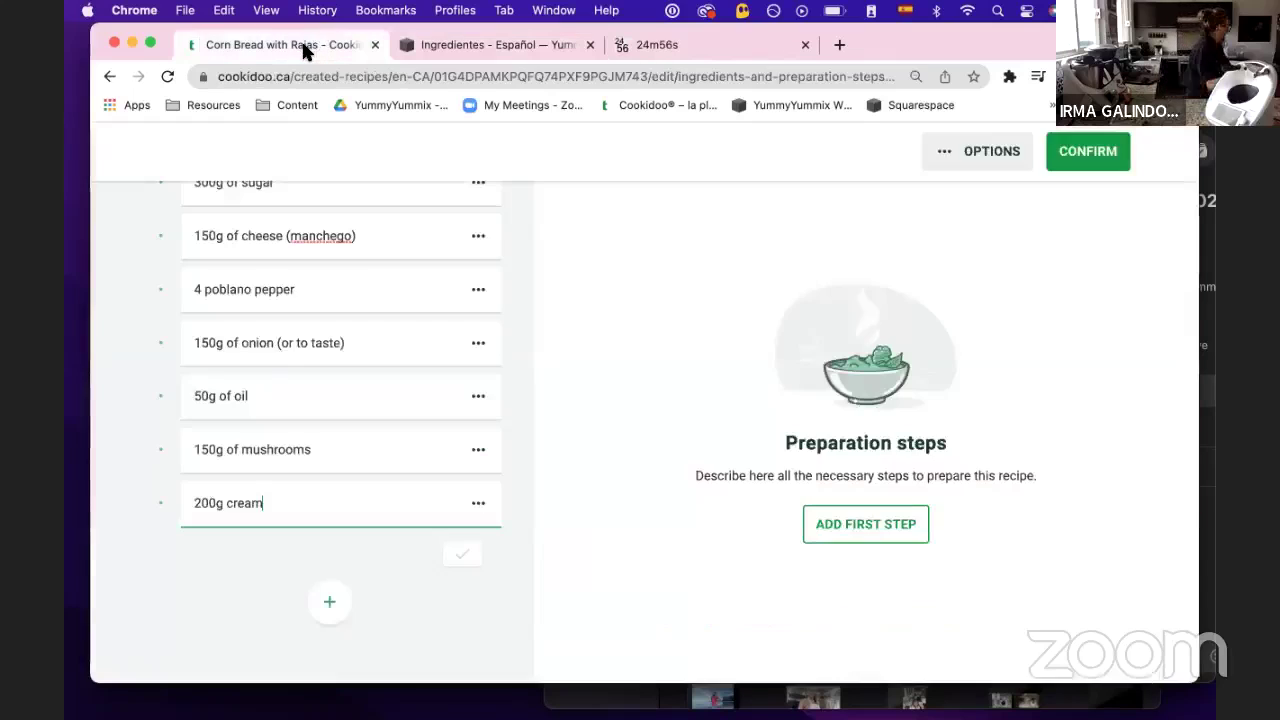
left_click(331, 602)
type("Season")
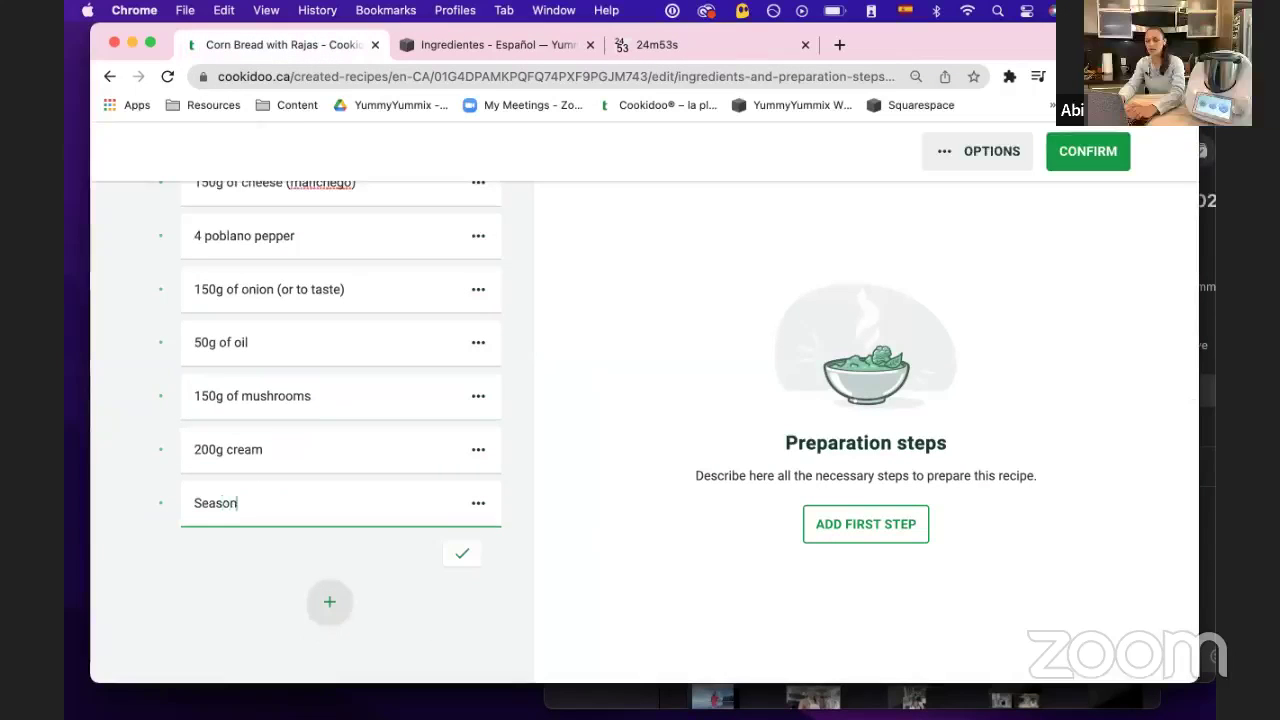
type("ing to t")
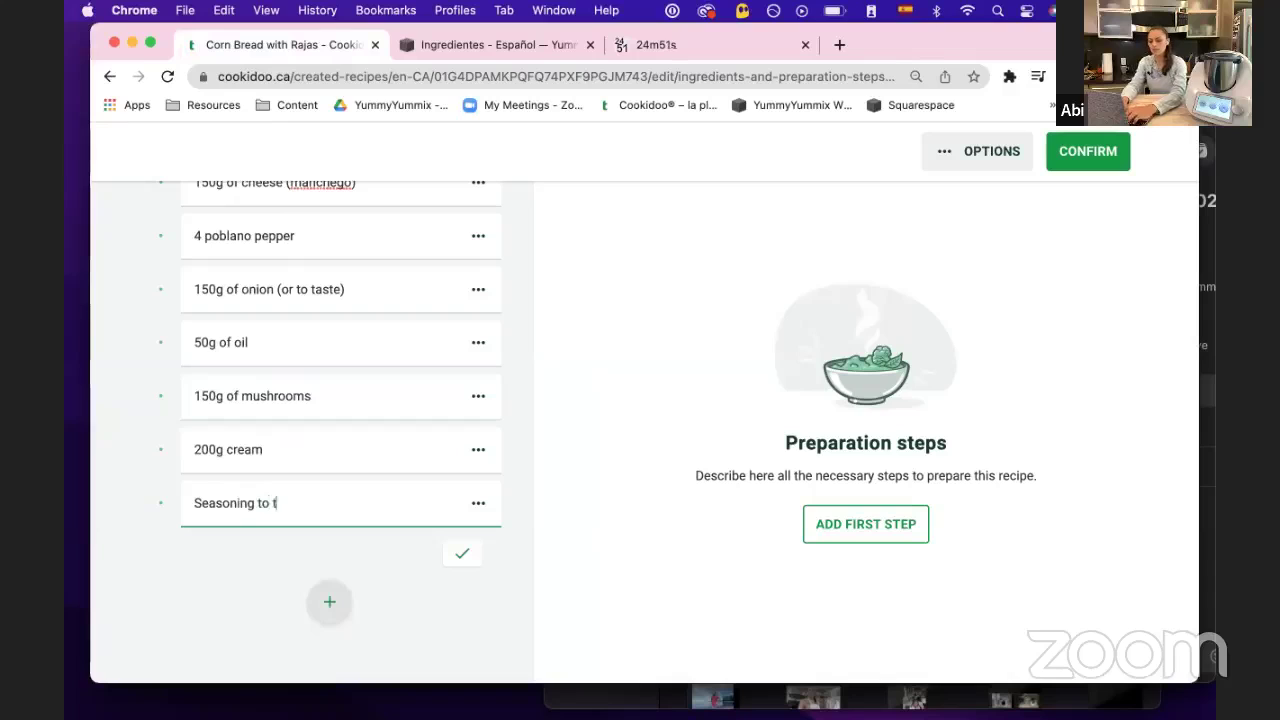
type("aste (salt")
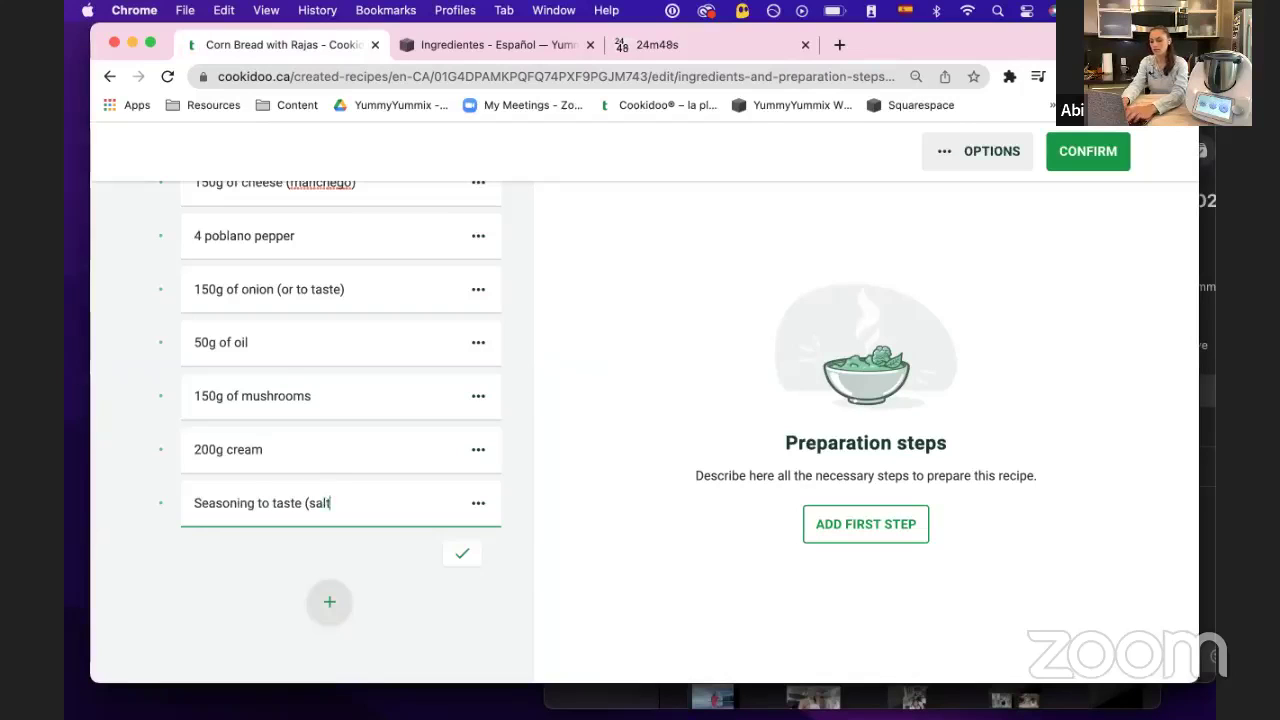
type(", pepper")
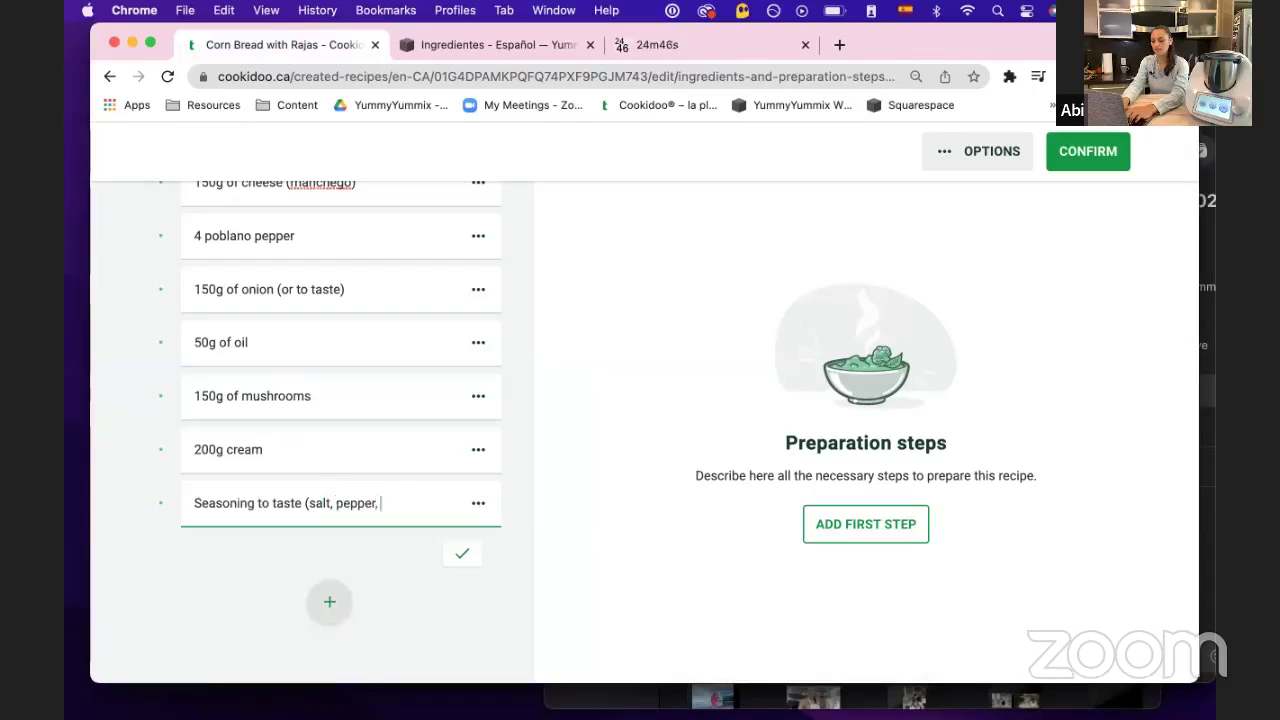
type(", etc)")
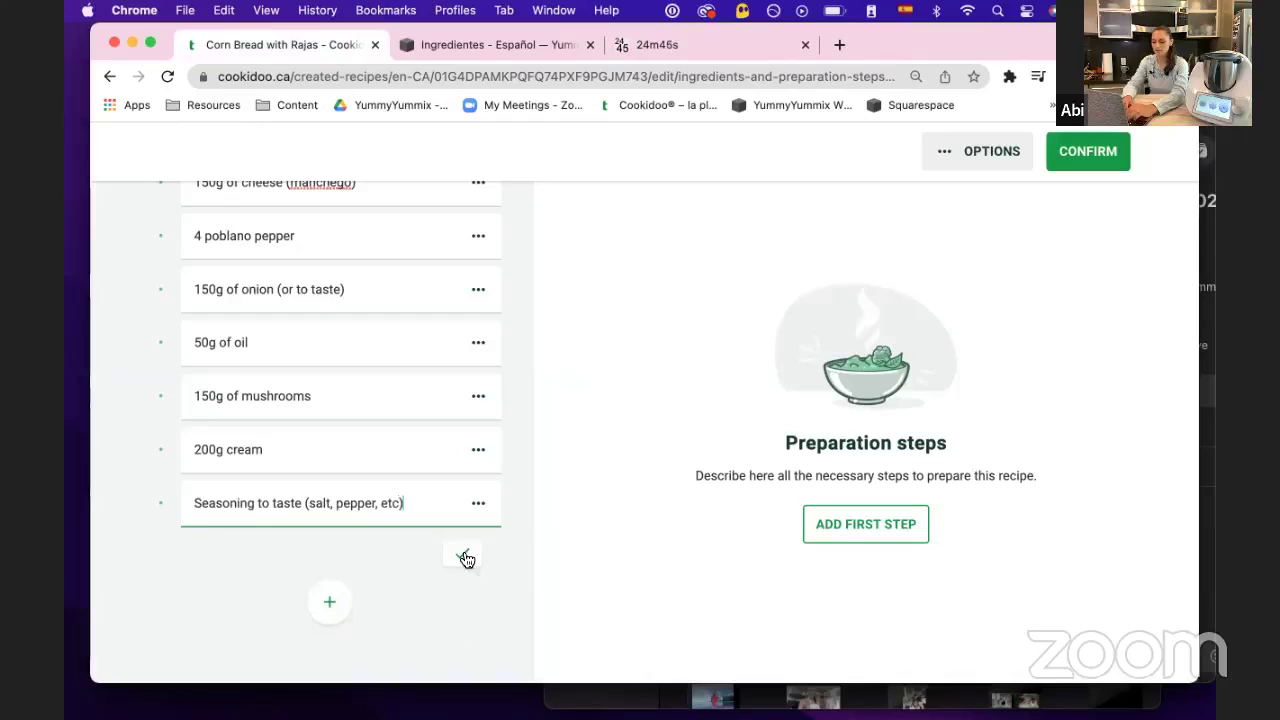
left_click(462, 553)
Review the full ingredient list of the recipe and save it
scroll(463, 553, "down", 5)
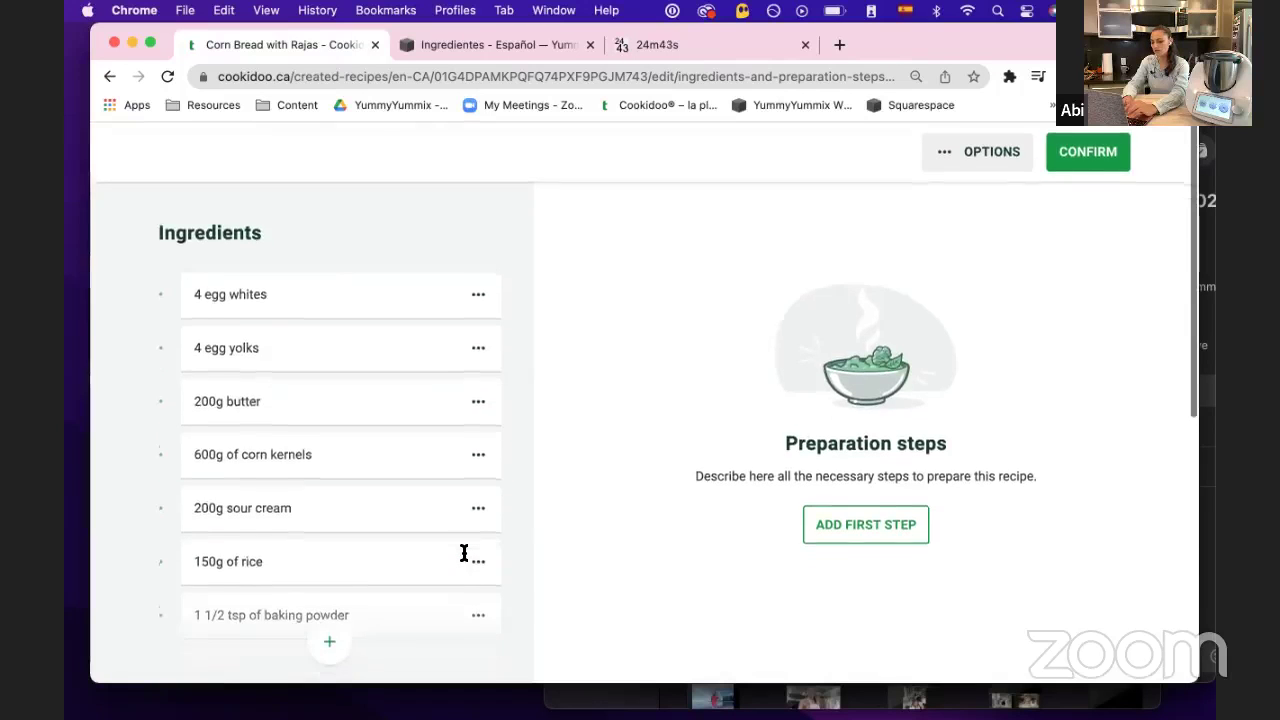
scroll(463, 553, "down", 2)
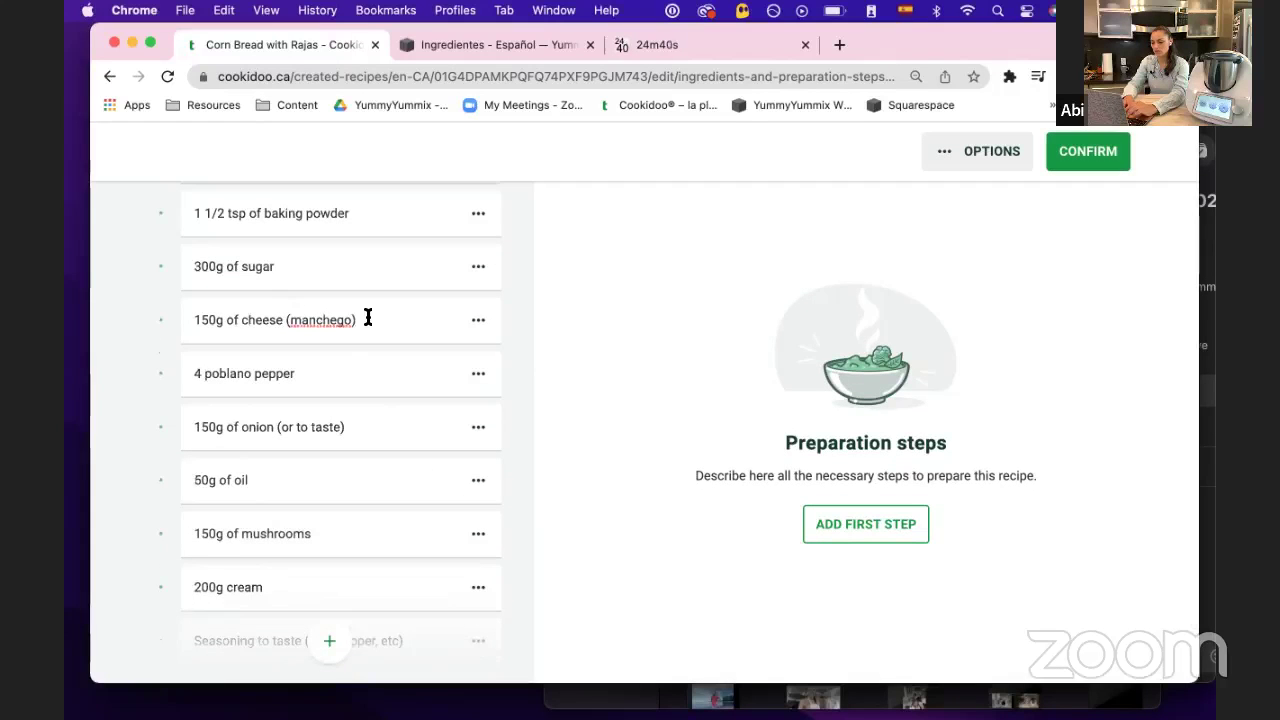
scroll(368, 317, "up", 5)
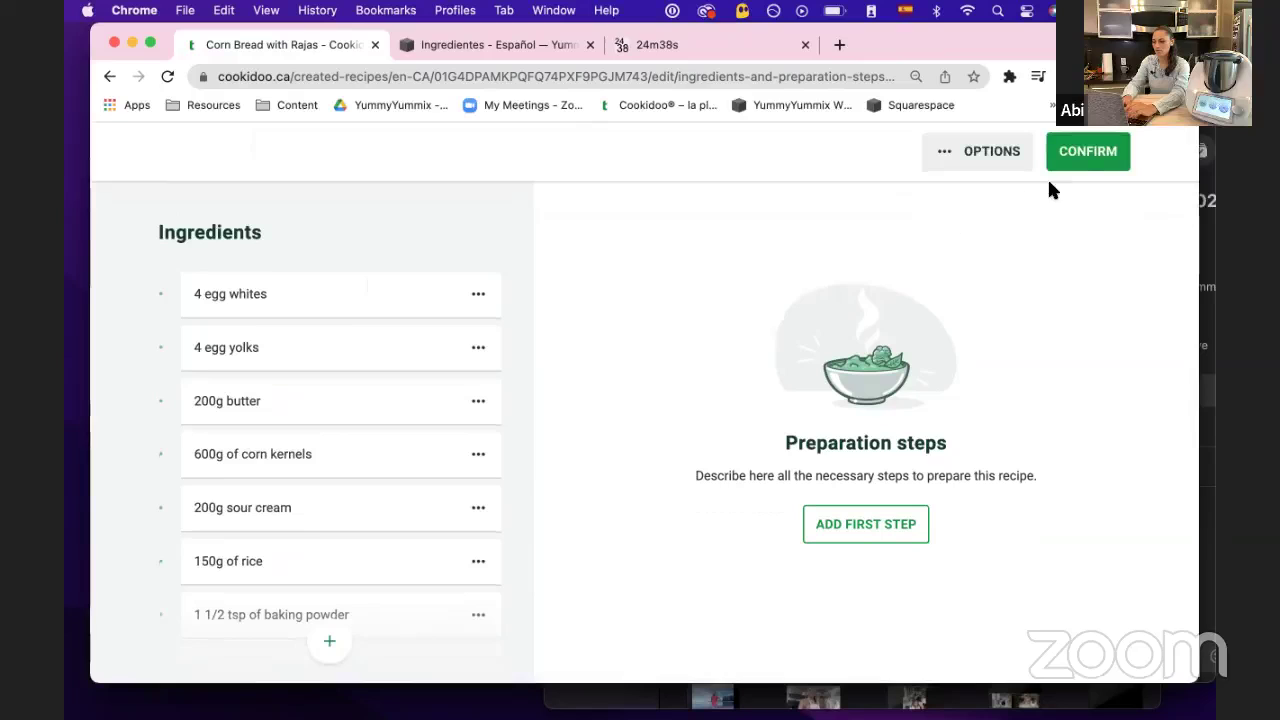
left_click(1087, 157)
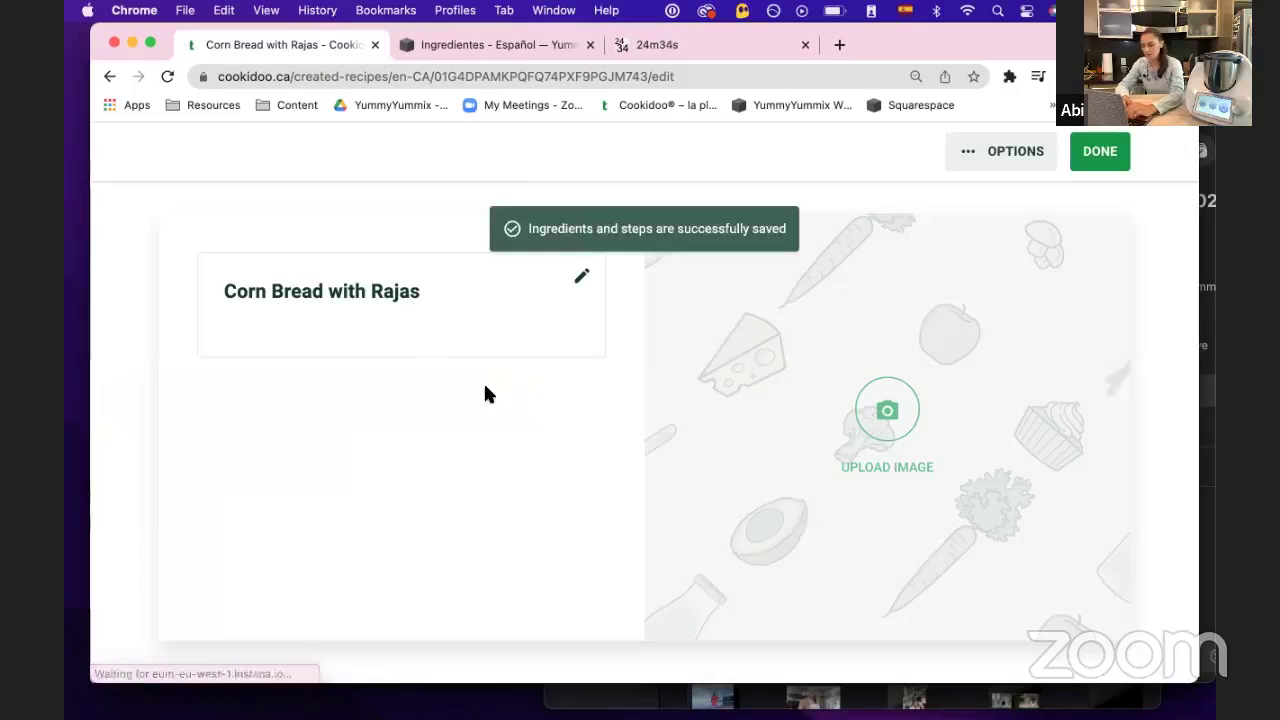
Add the first preparation step with the text "Insert butterfly whisk in mixing bowl"
scroll(323, 343, "down", 5)
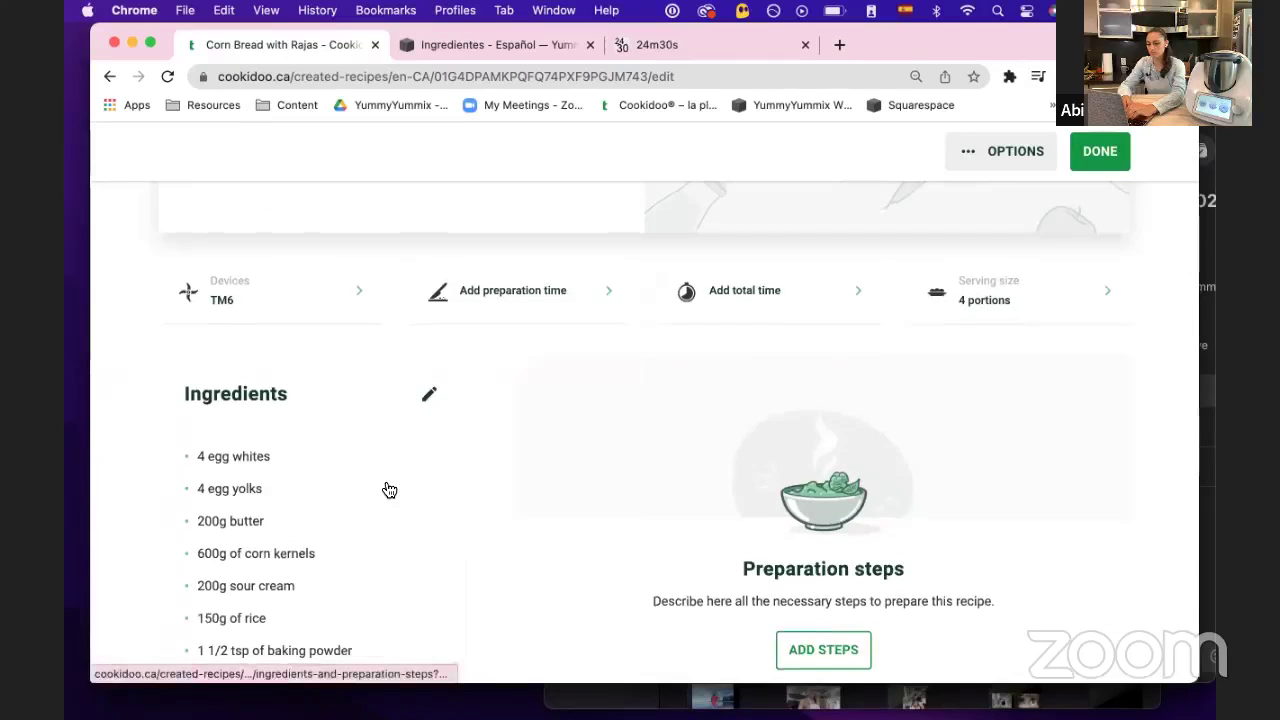
scroll(386, 489, "down", 3)
left_click(801, 497)
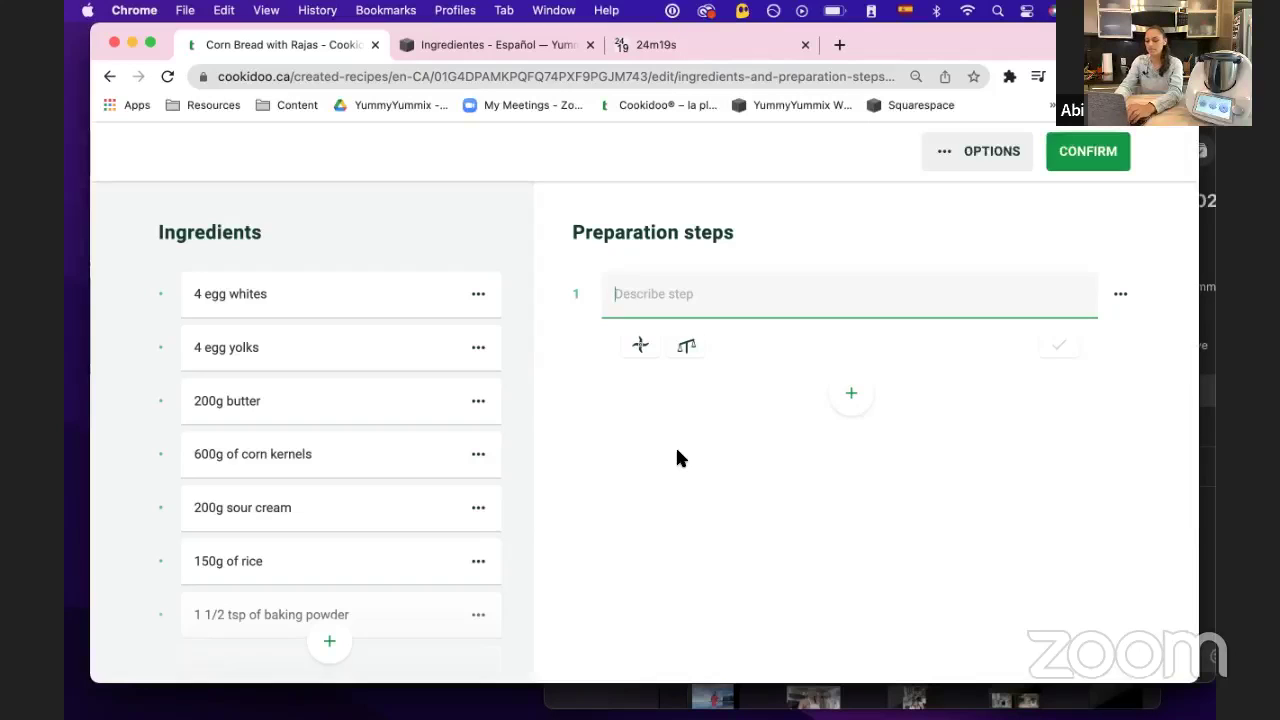
type("Insert")
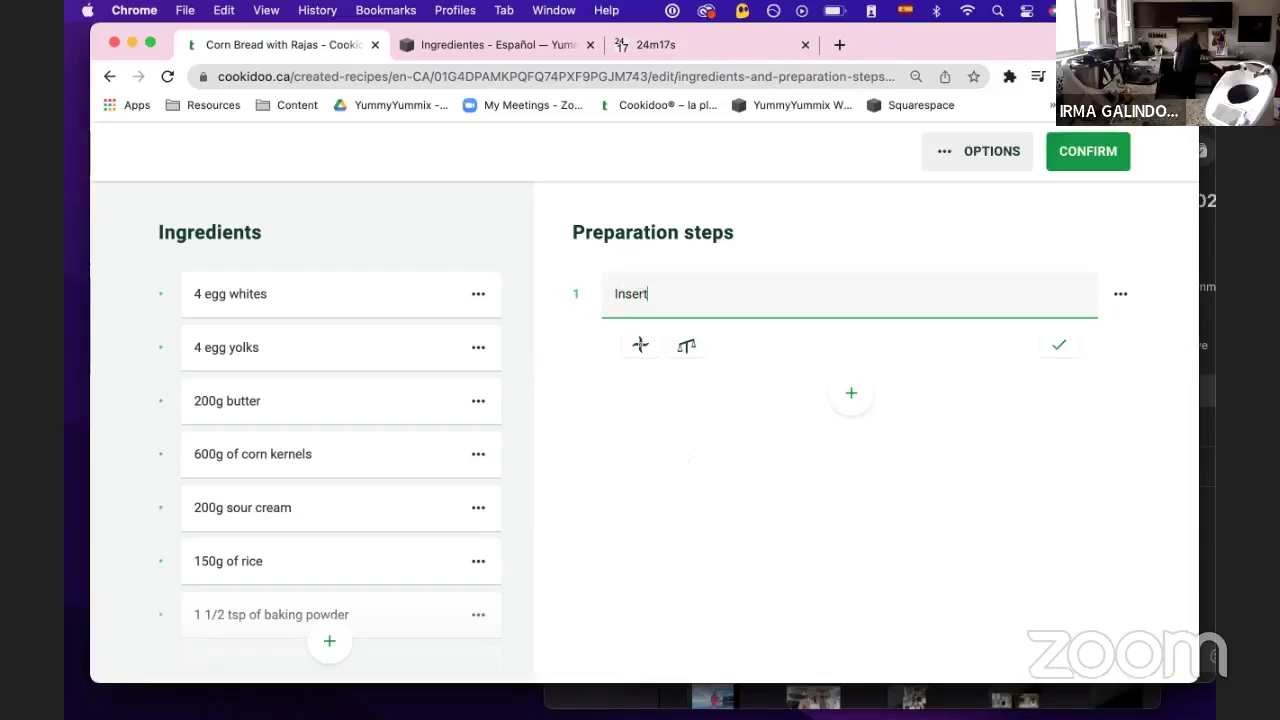
type(" butte")
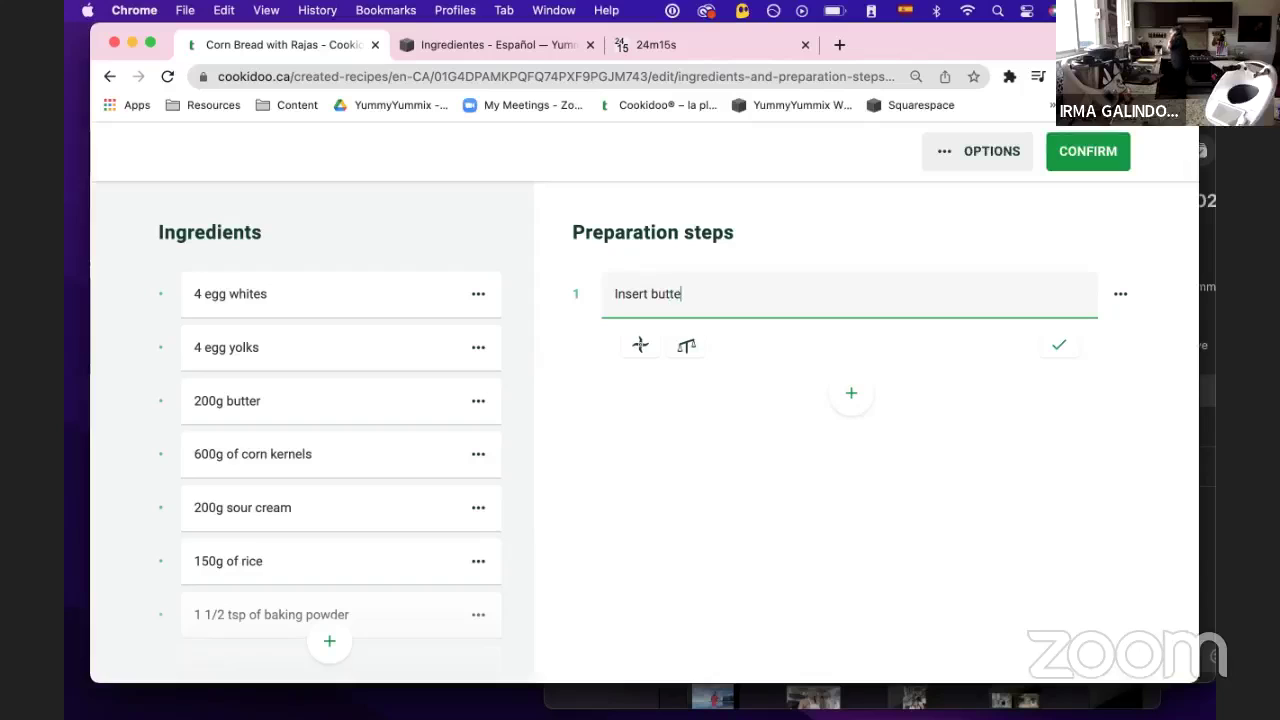
type("rfly wh")
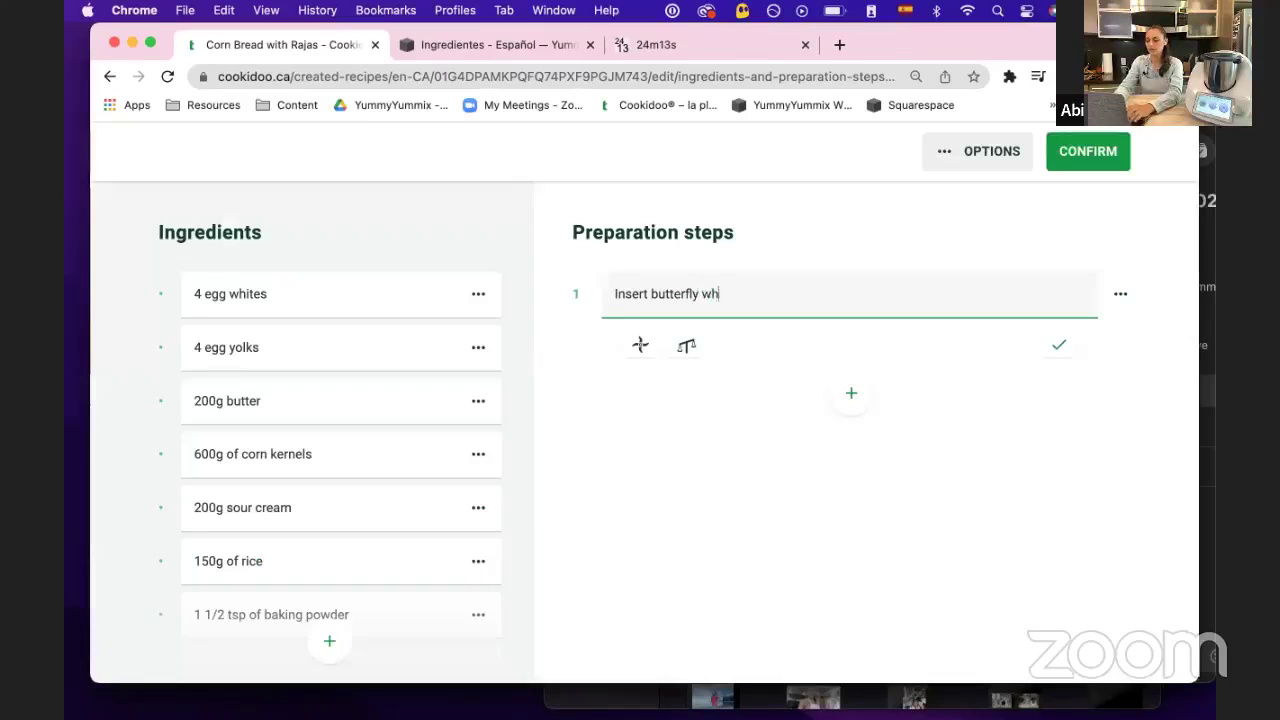
type("isk in mixin")
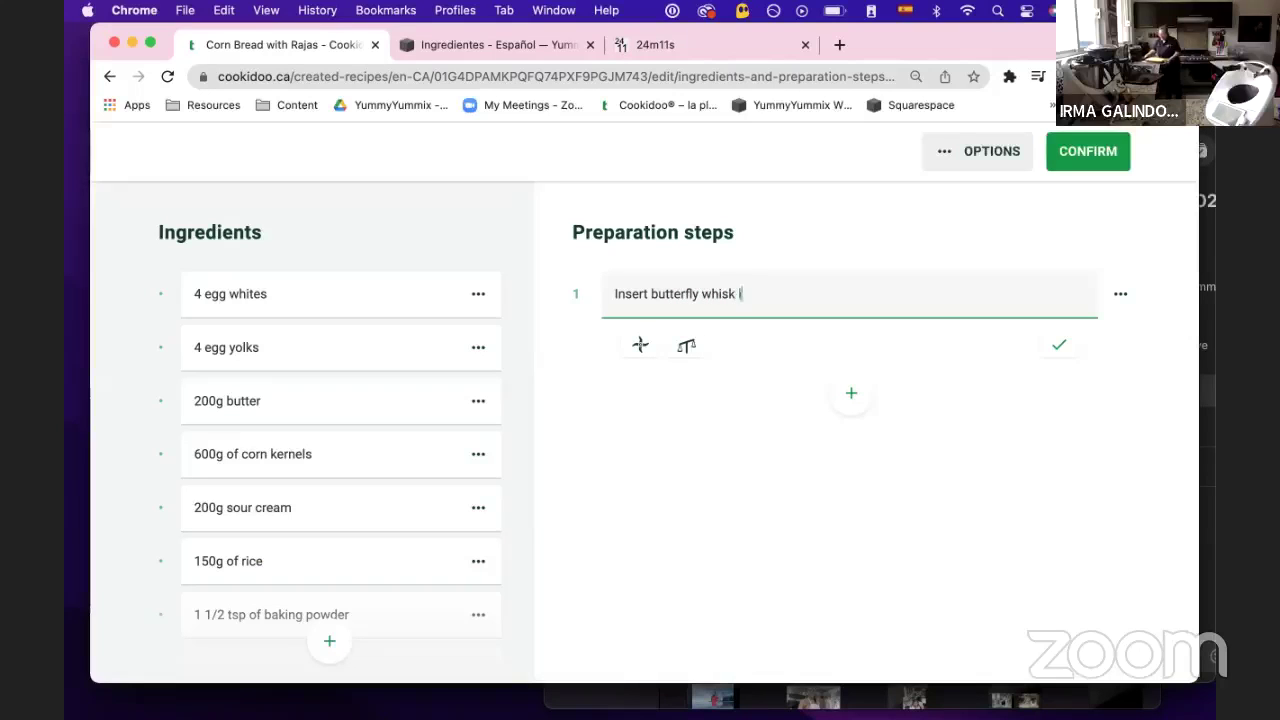
type("g ")
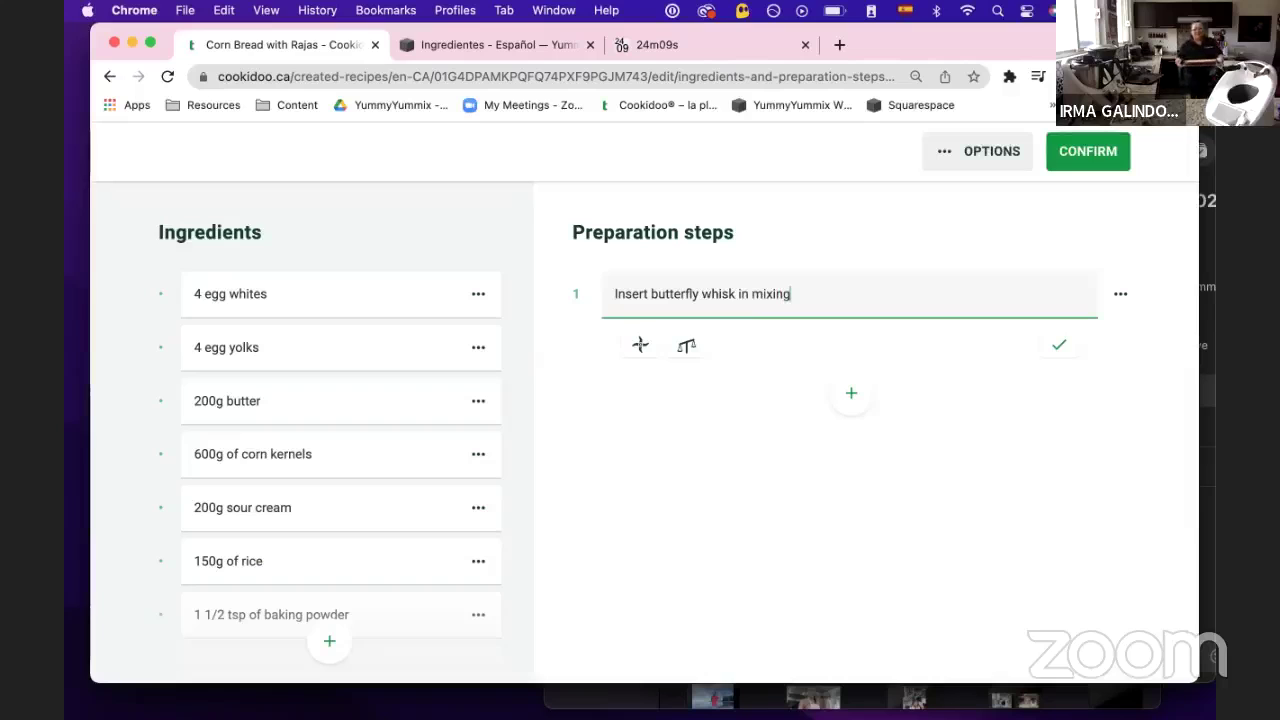
type("bol")
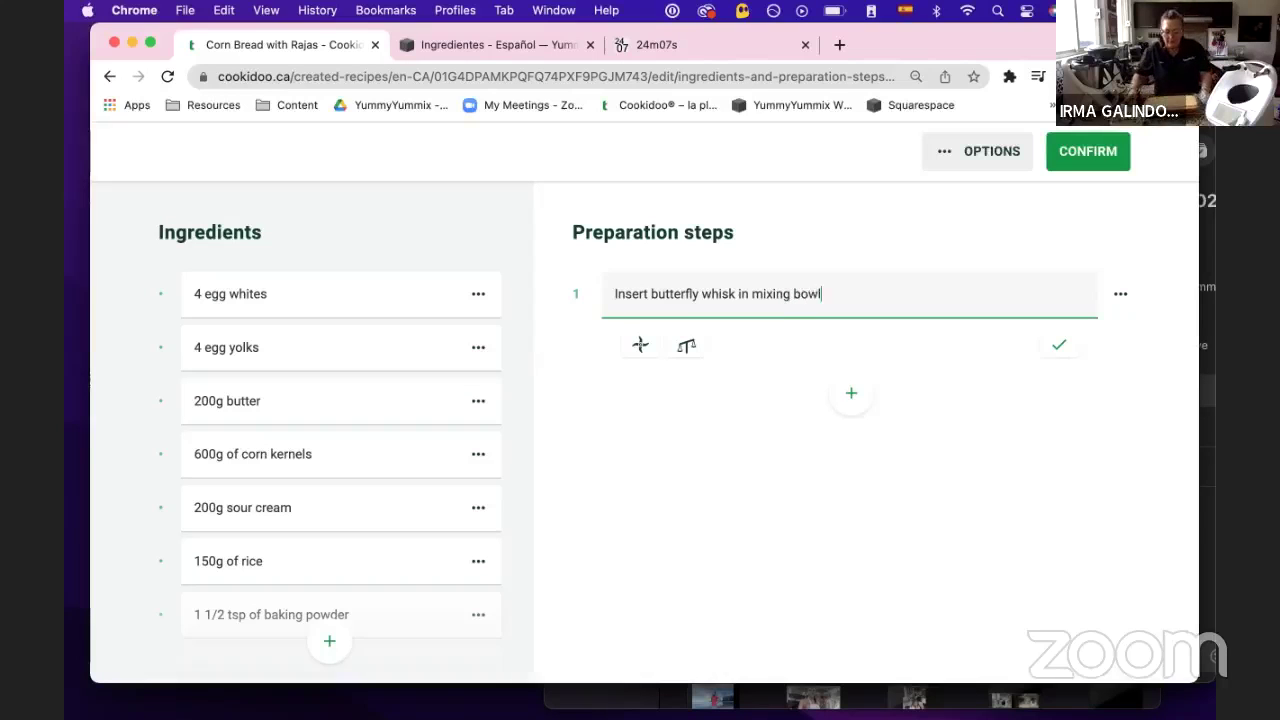
Add a second preparation step with the text "Add egg whites"
key("Return")
type("Add")
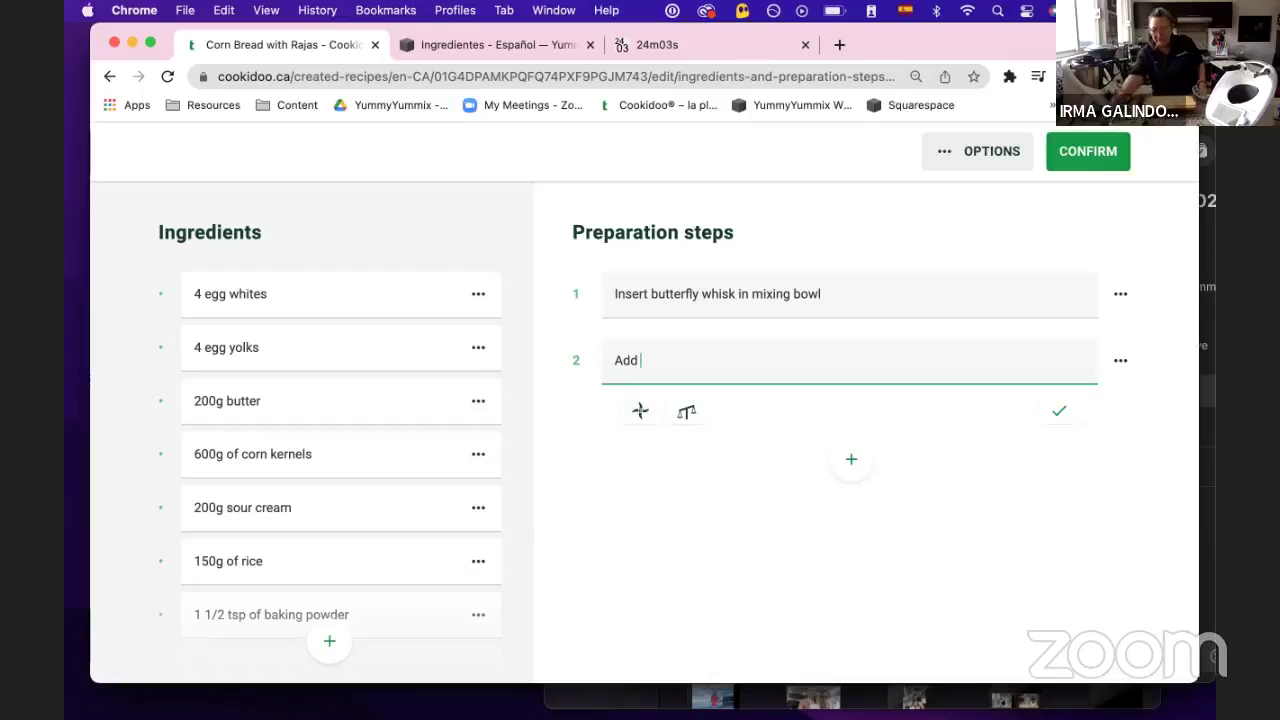
type(" egg wit")
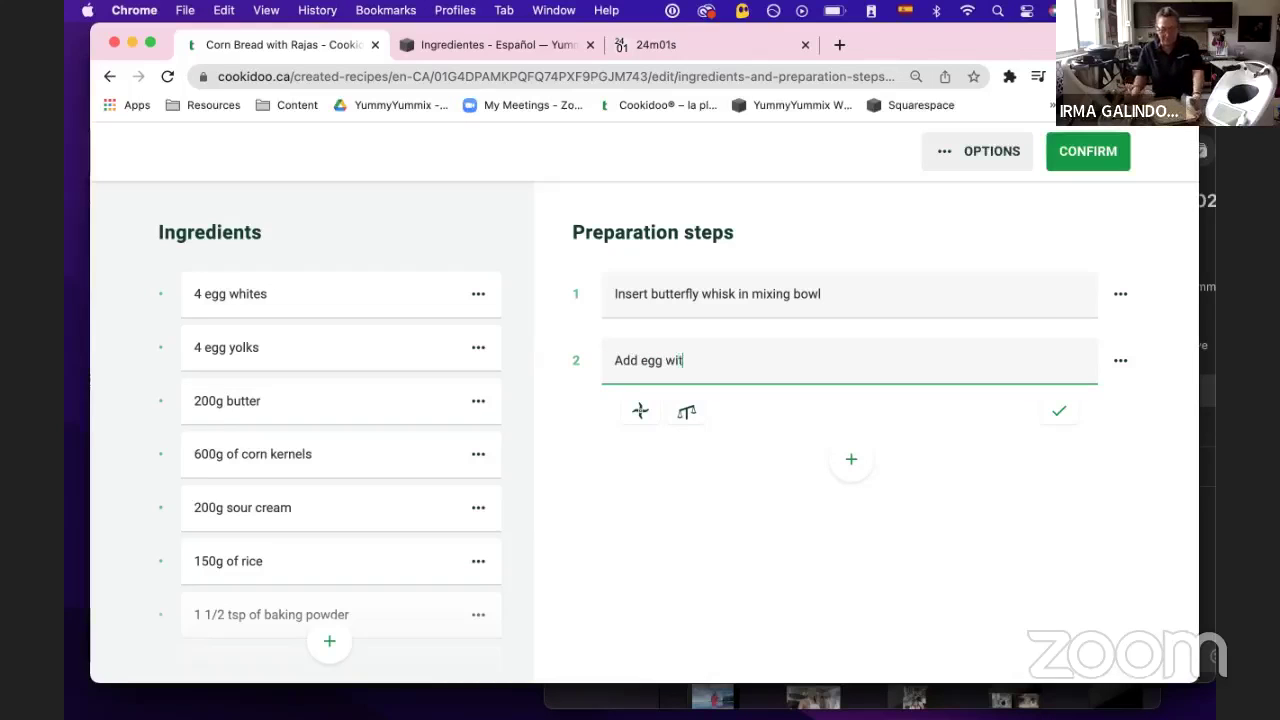
key("BackSpace")
key("BackSpace")
type("hites")
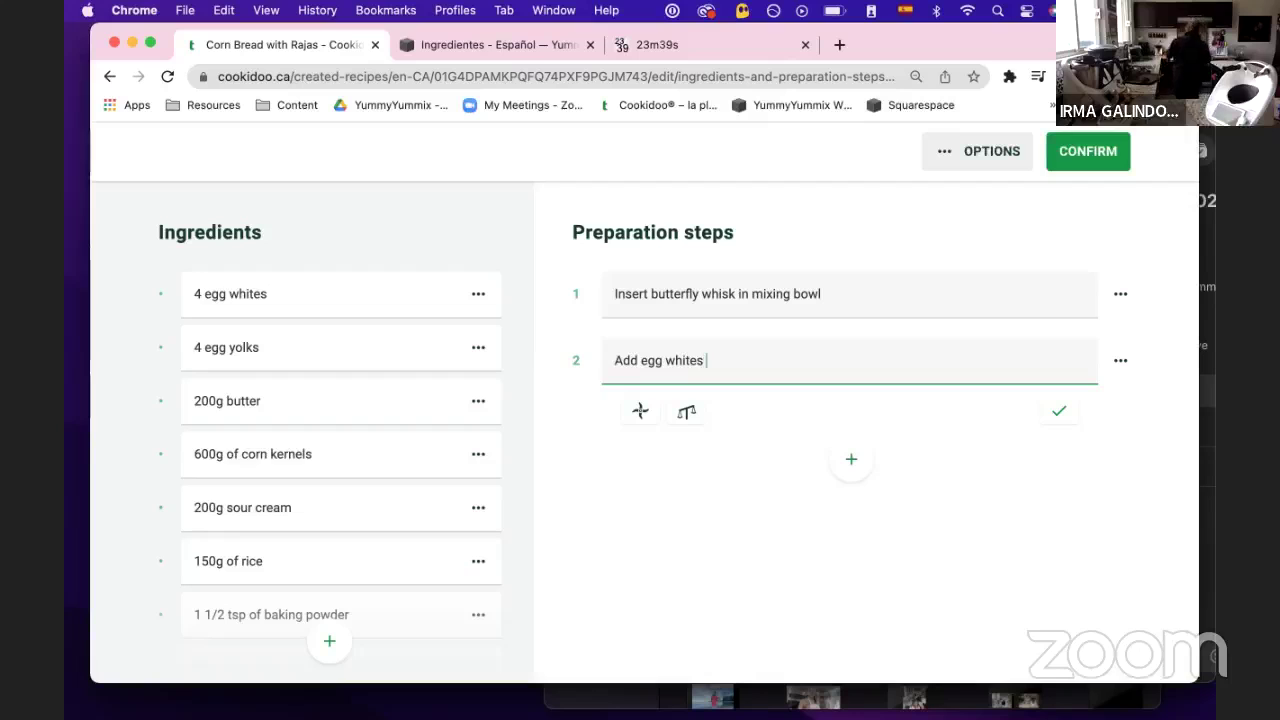
Insert a cooking setting of 4 min, 37 °C and speed 3.5 into the egg whites step
left_click(638, 416)
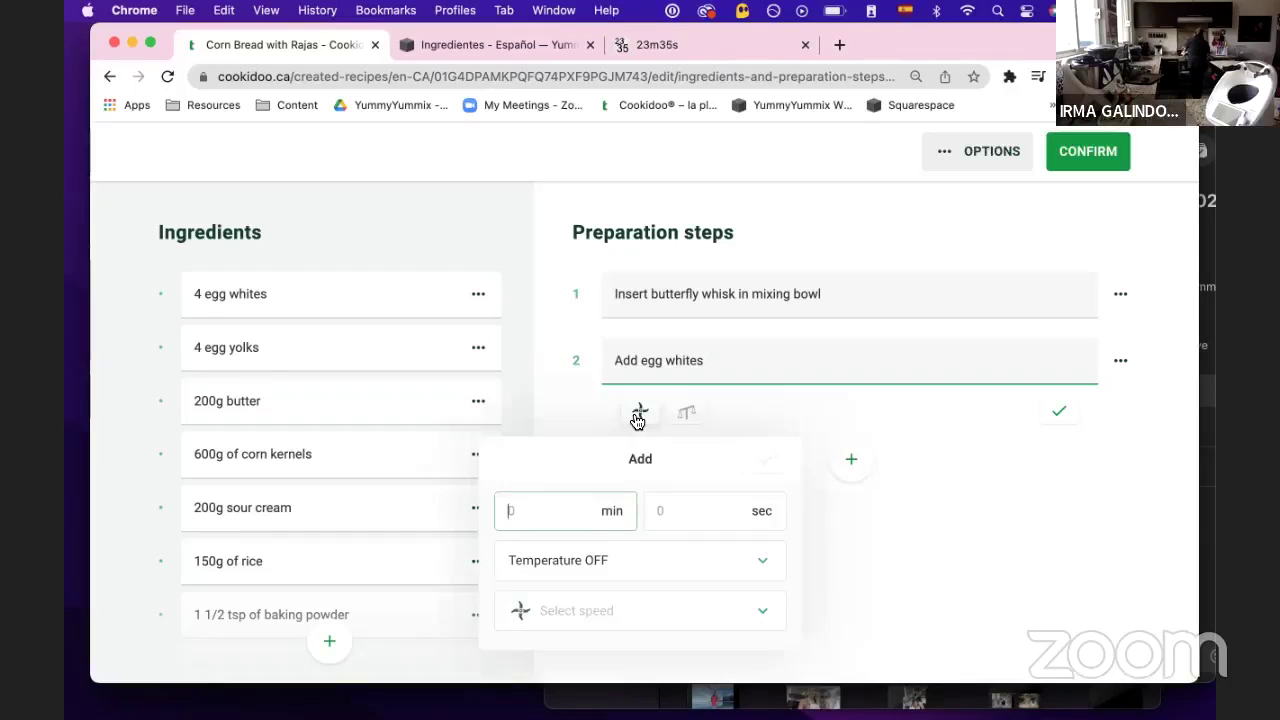
type("4")
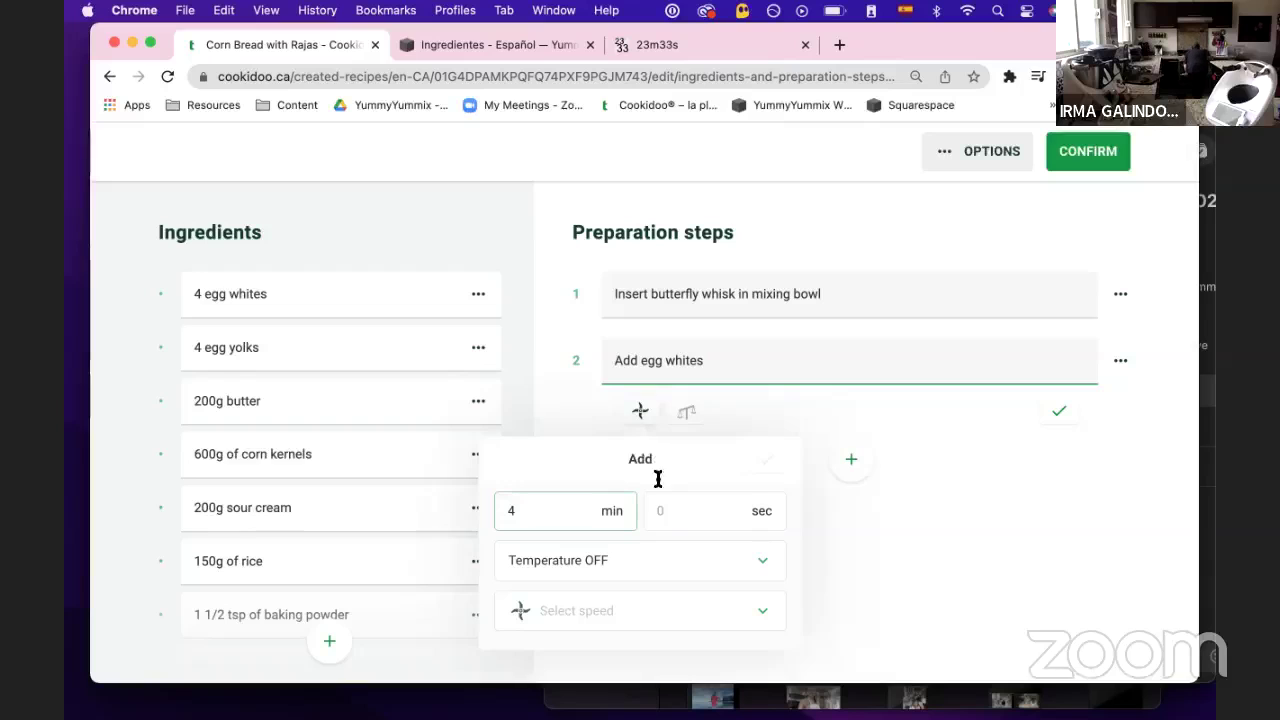
left_click(654, 564)
left_click(544, 631)
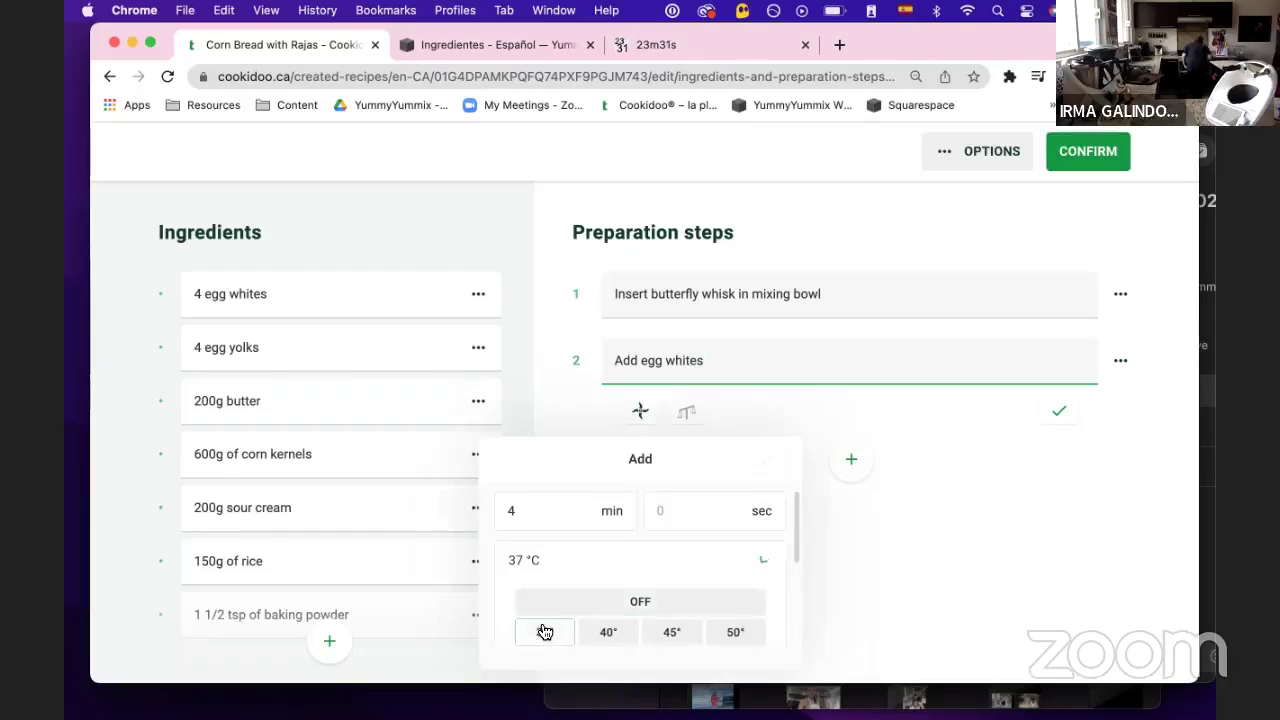
scroll(605, 502, "down", 3)
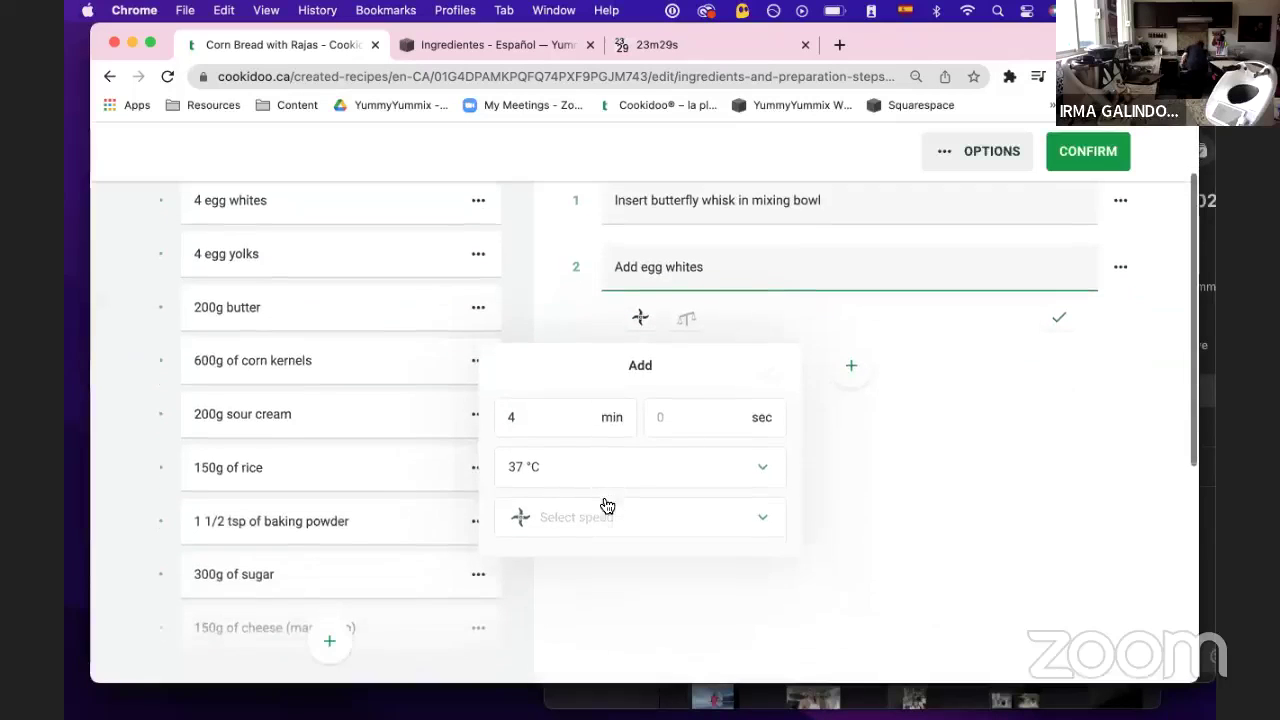
left_click(607, 510)
scroll(605, 515, "down", 2)
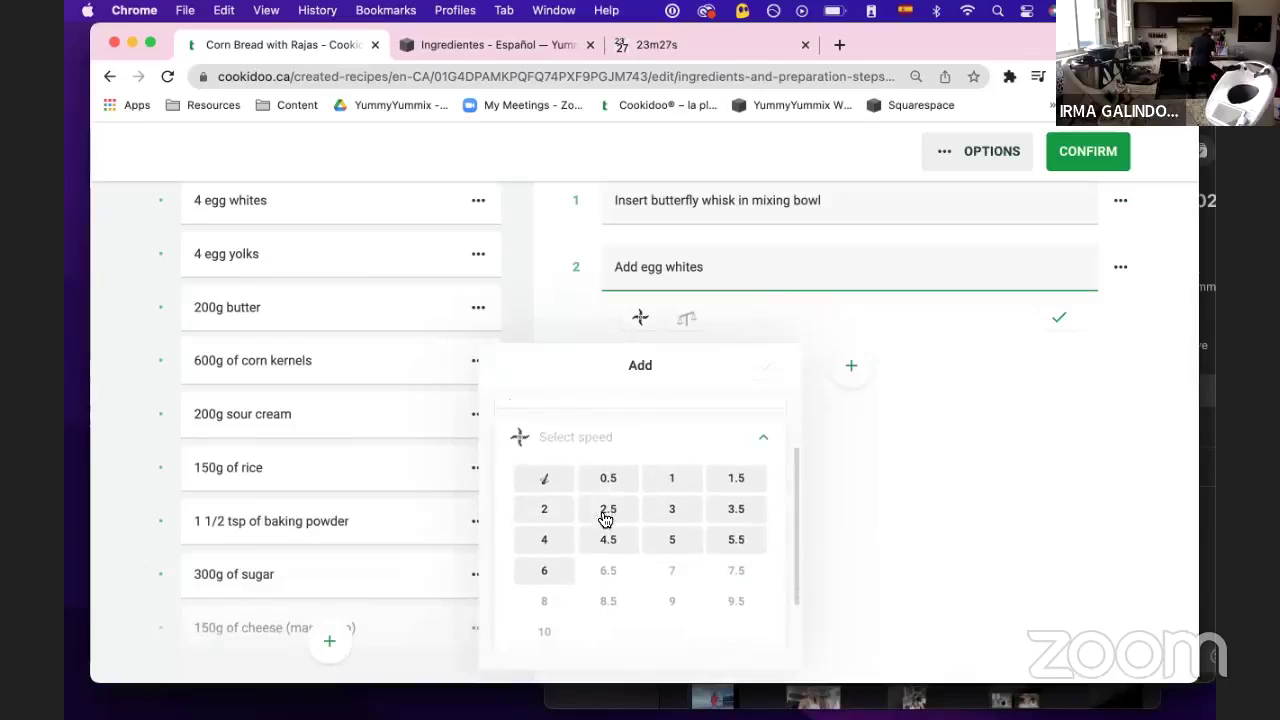
left_click(734, 509)
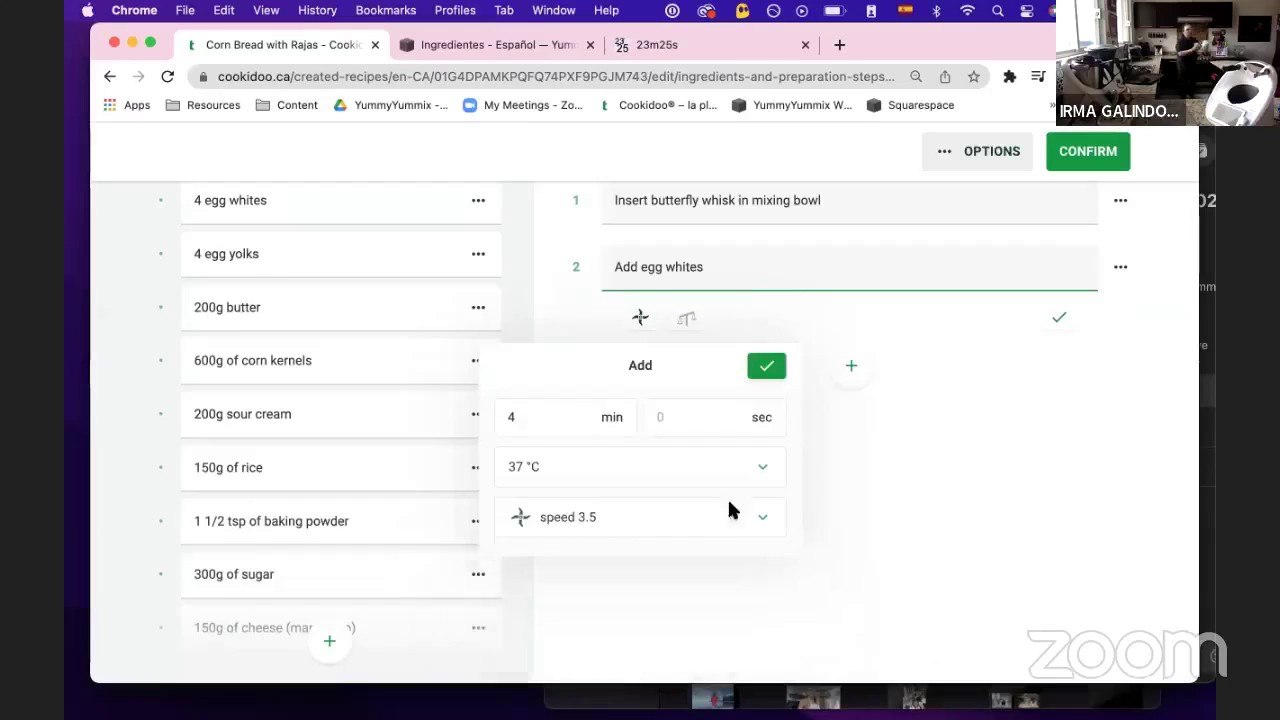
left_click(766, 366)
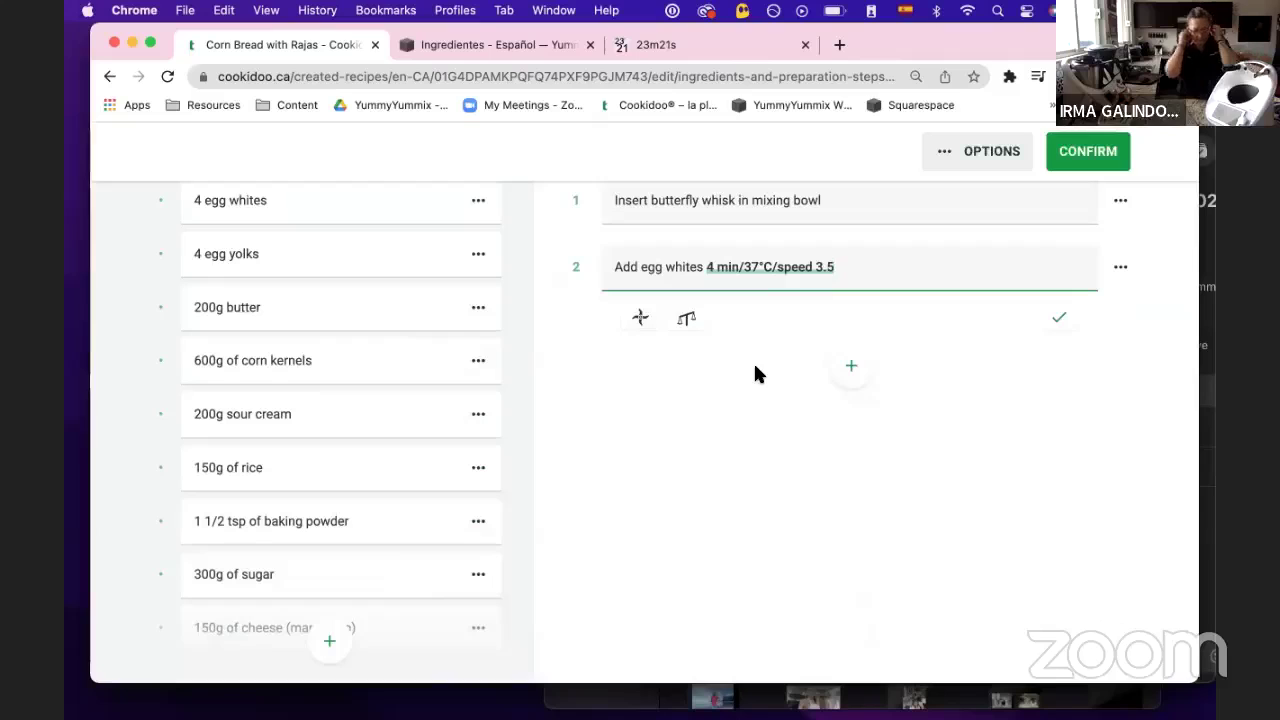
scroll(987, 387, "up", 2)
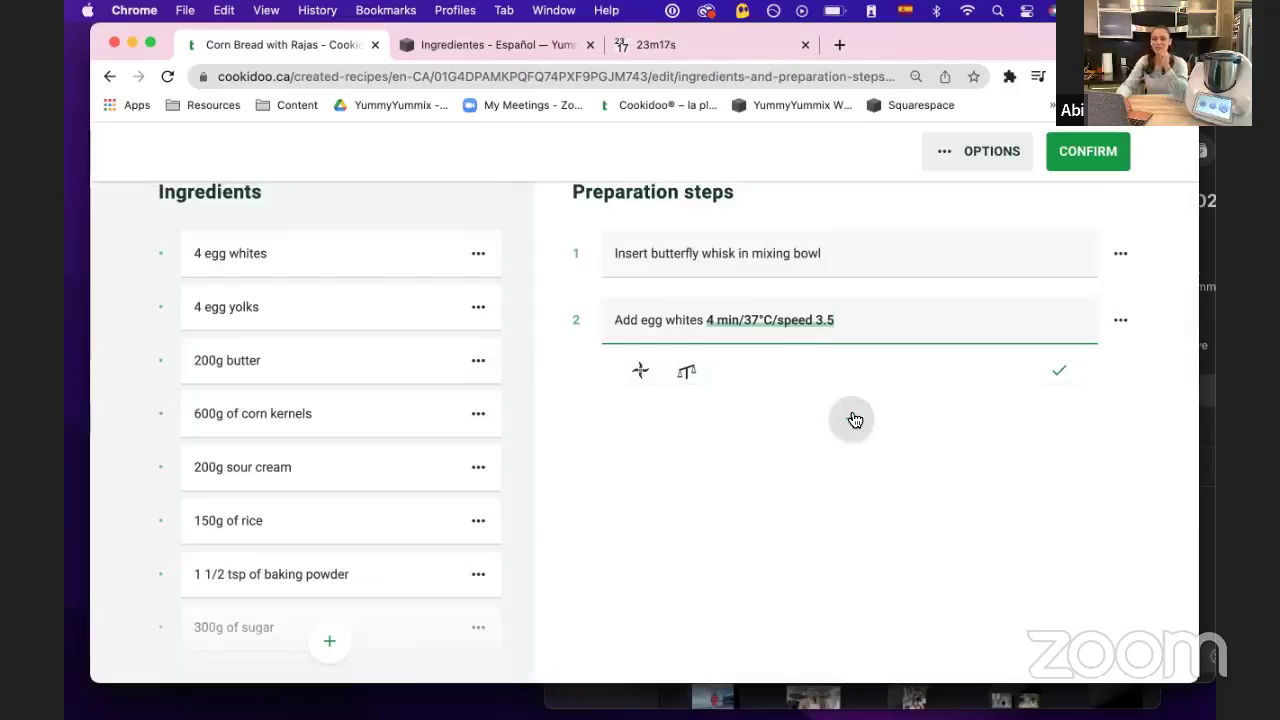
scroll(389, 520, "down", 5)
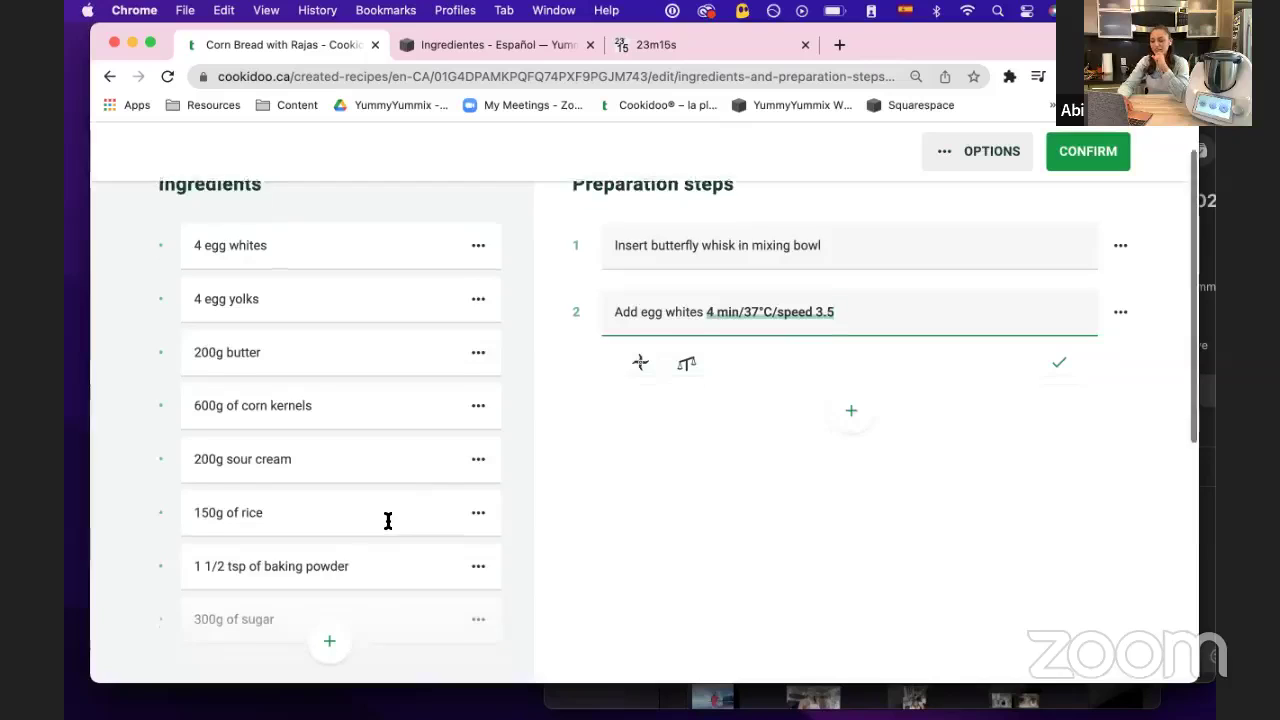
scroll(388, 520, "up", 10)
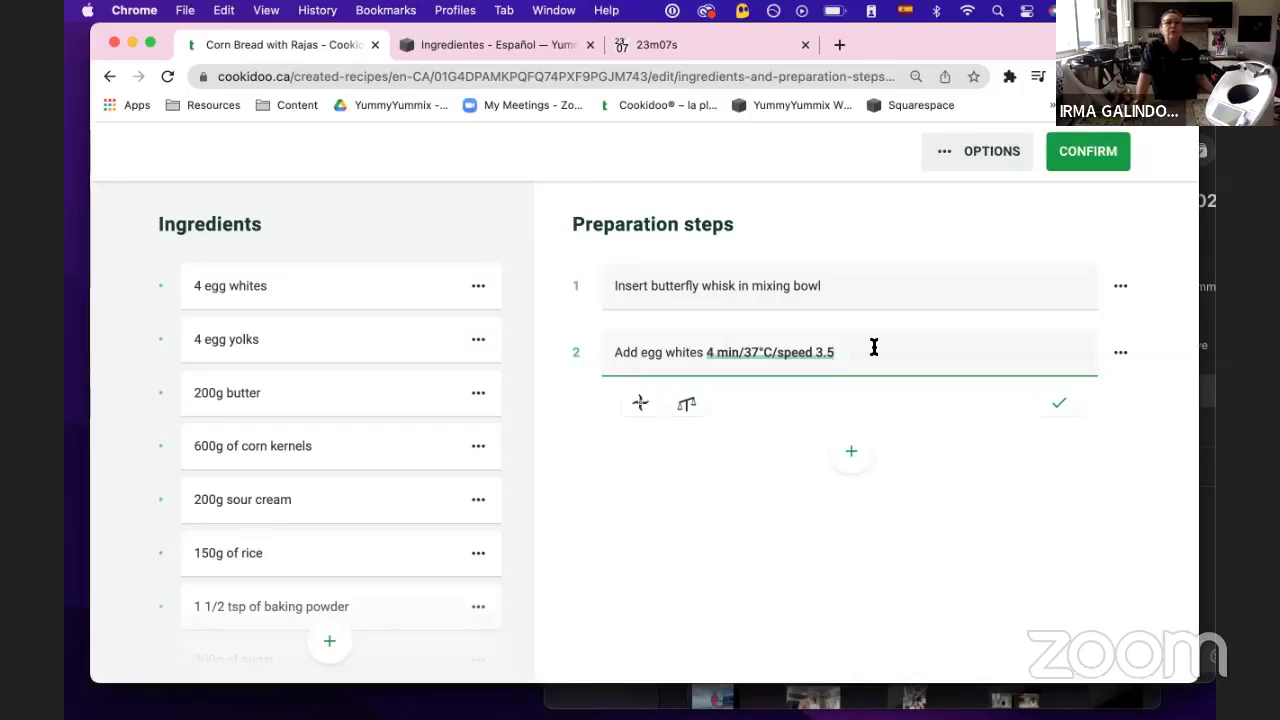
scroll(874, 347, "down", 1)
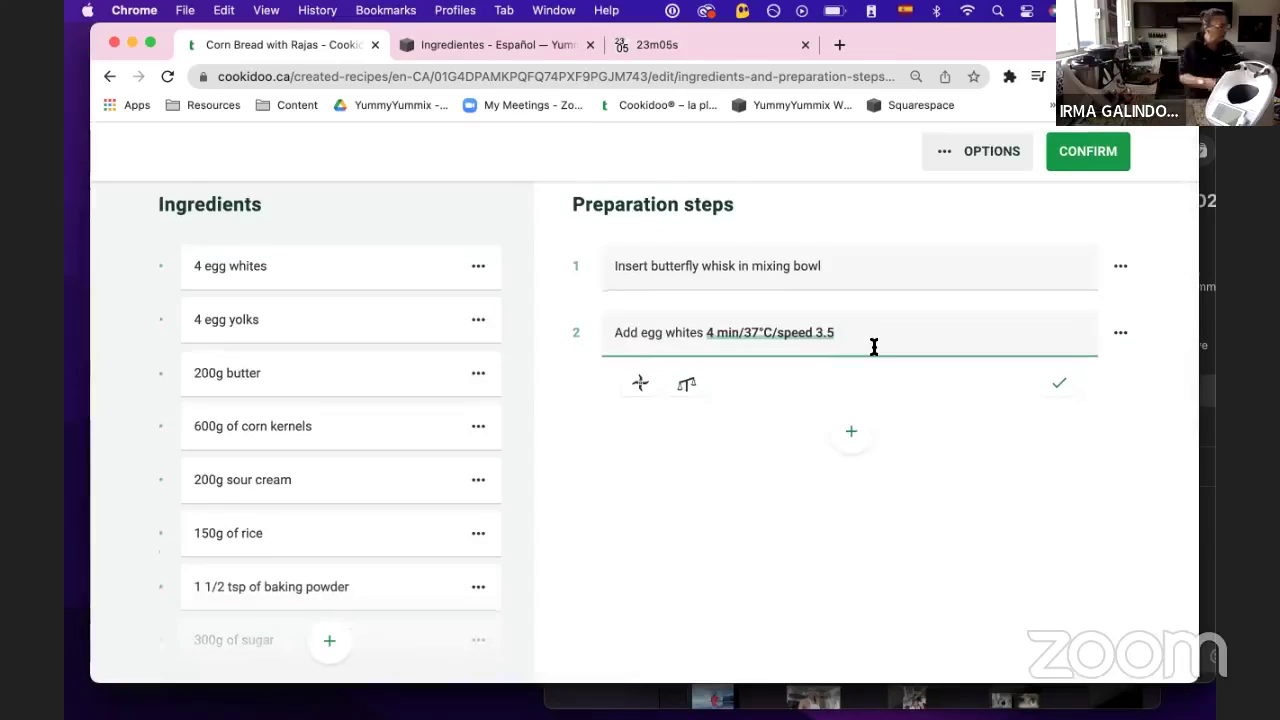
scroll(874, 347, "down", 1)
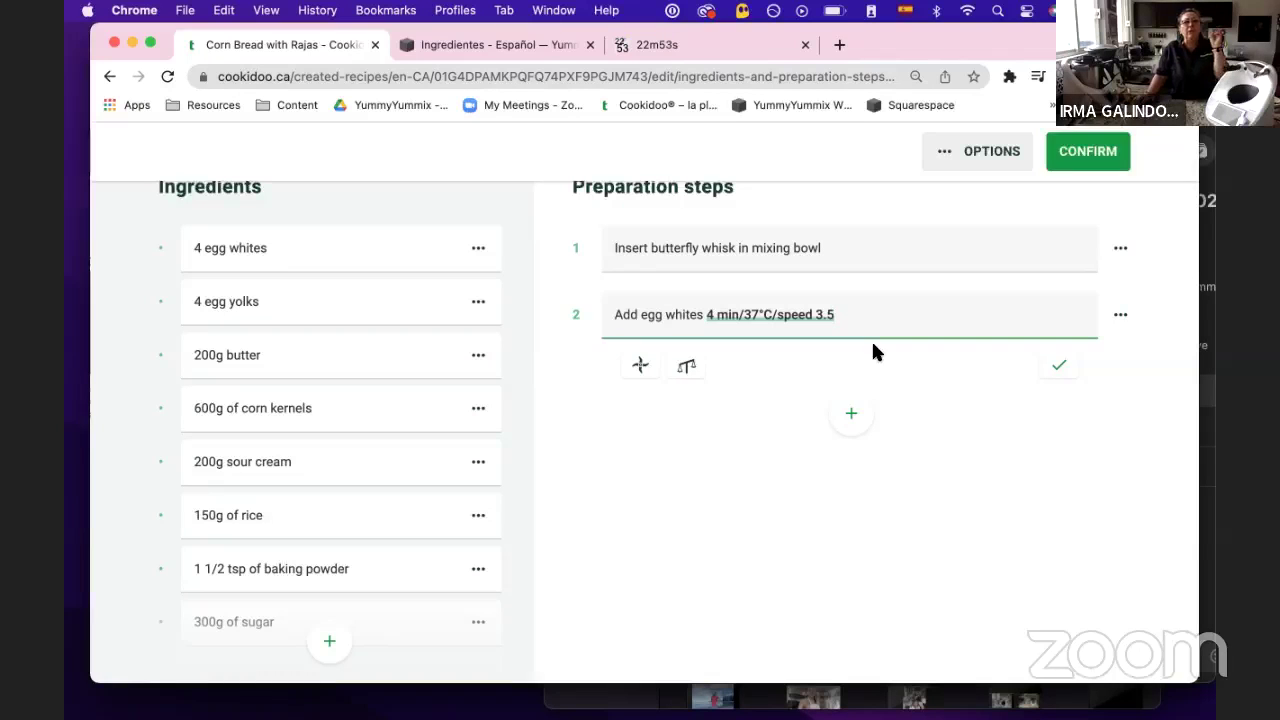
Insert a new preparation step above the butterfly whisk step with the text "Grate cheese"
left_click(616, 250)
key("Return")
scroll(630, 270, "up", 1)
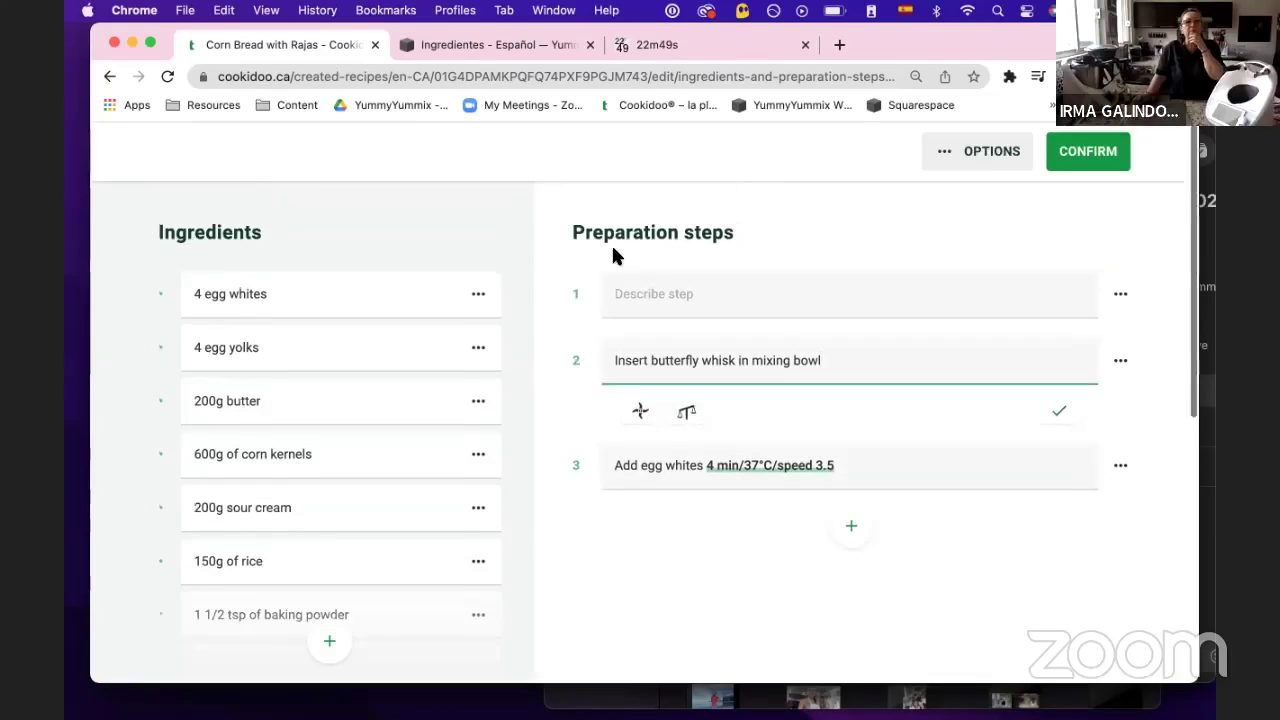
left_click(645, 296)
type("Add")
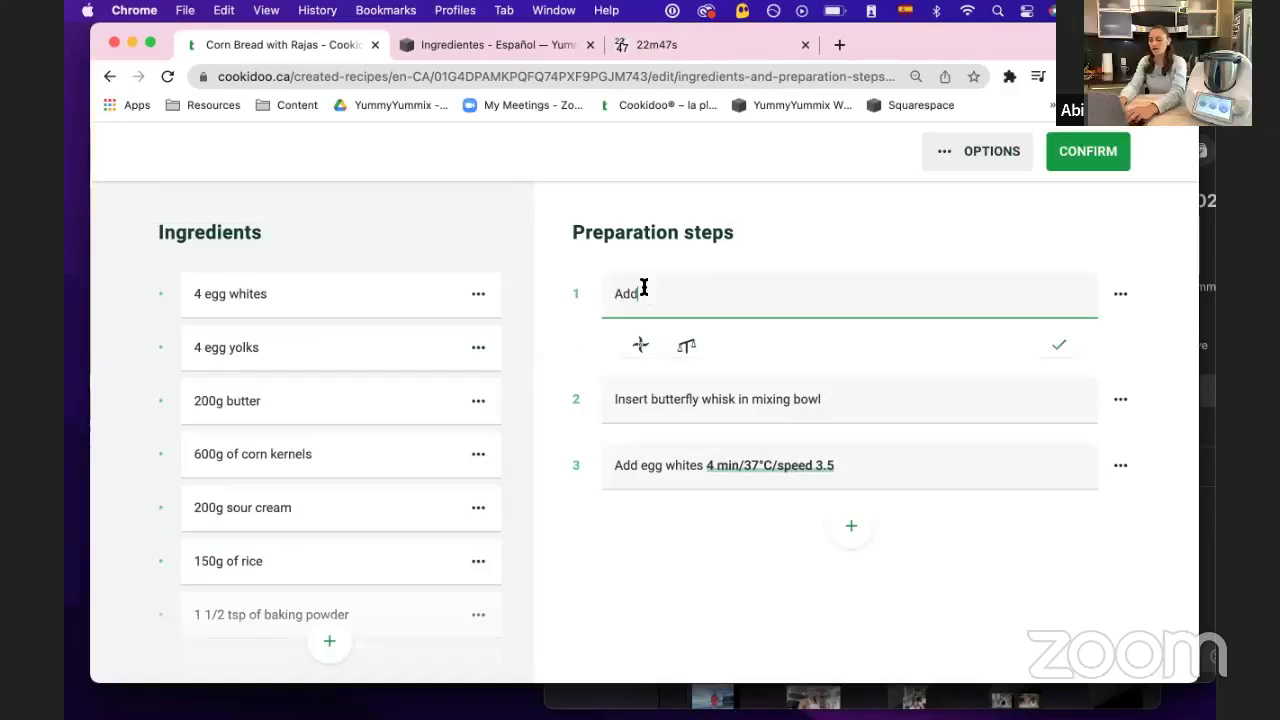
type(" cheese")
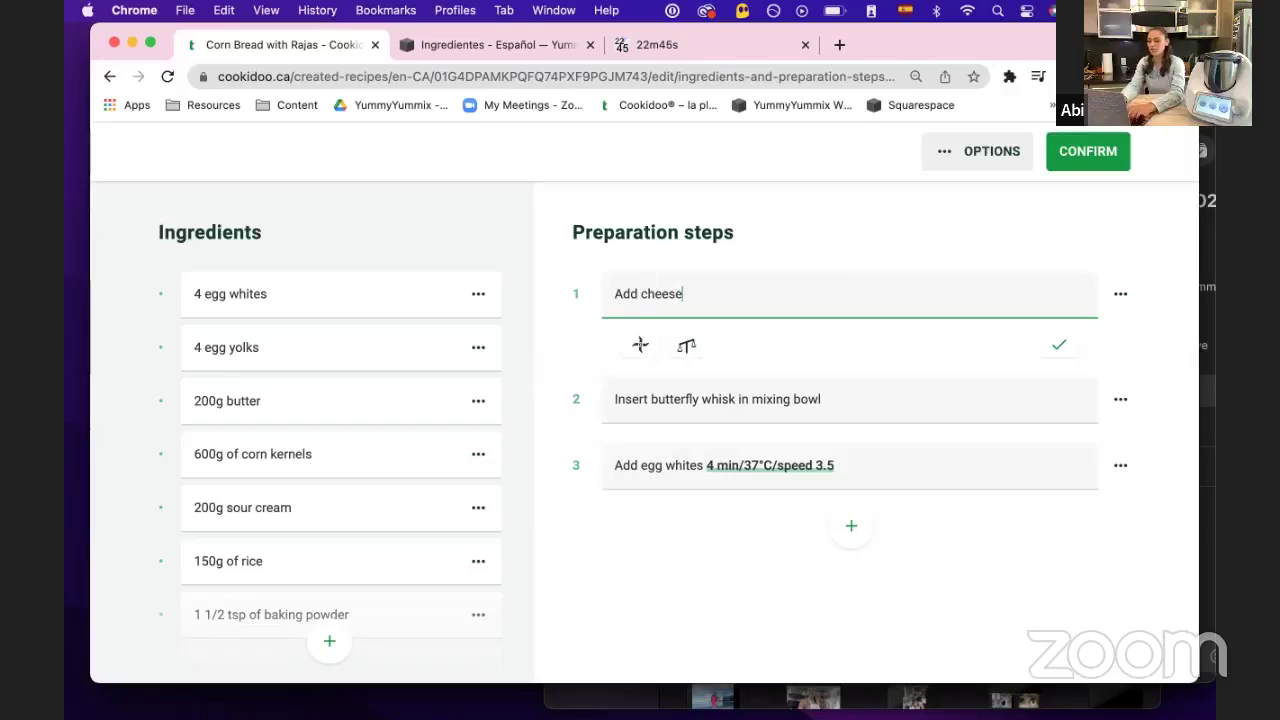
type(" to")
key("super+a")
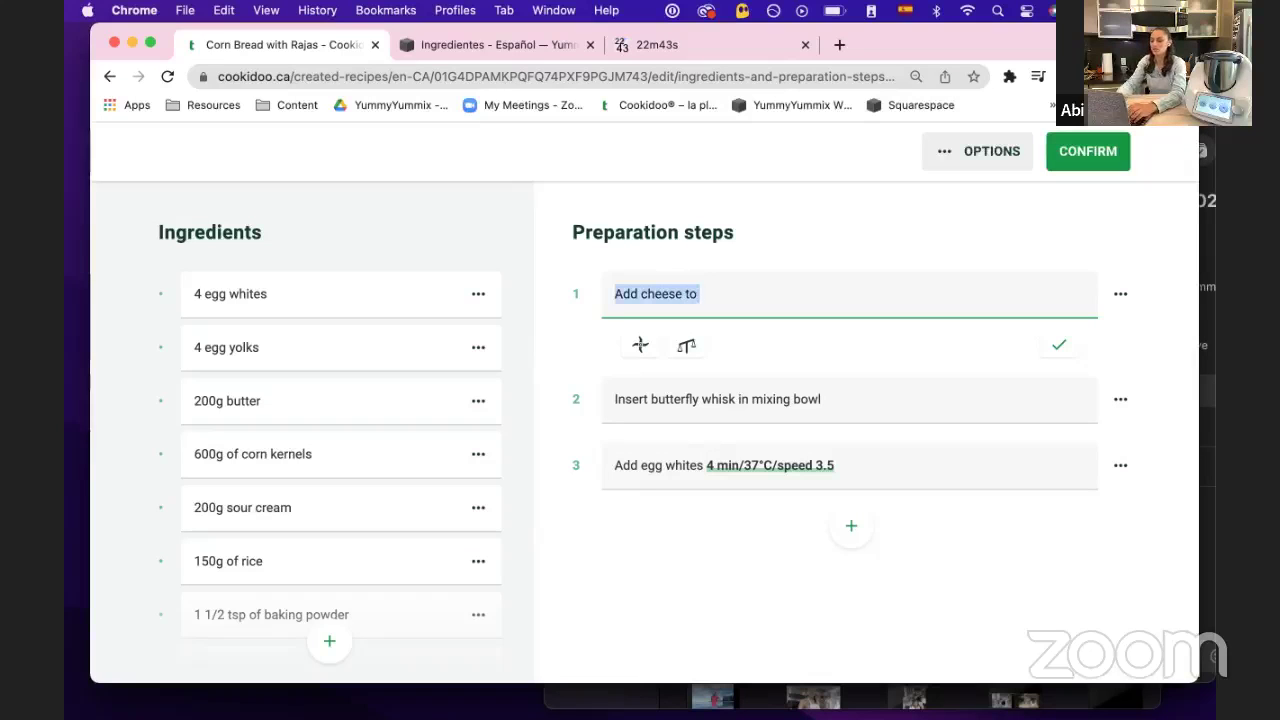
type("Grate cch")
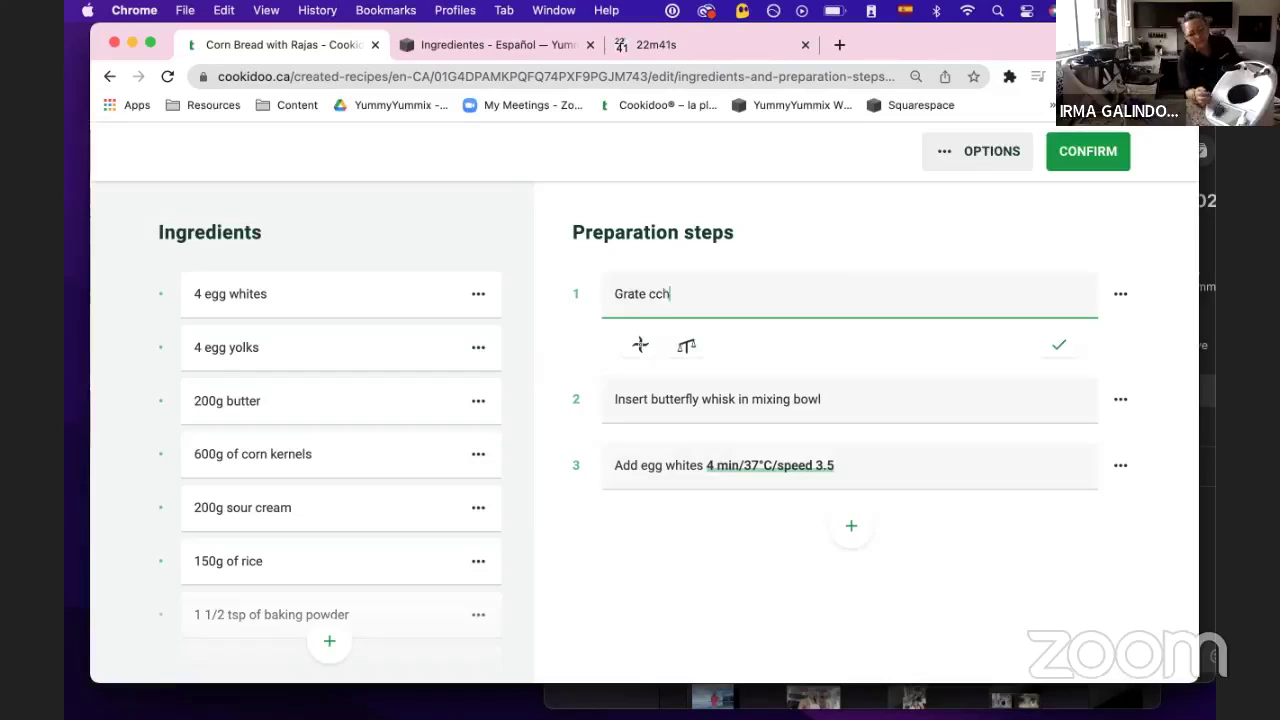
key("BackSpace")
key("BackSpace")
type("hes")
type("se")
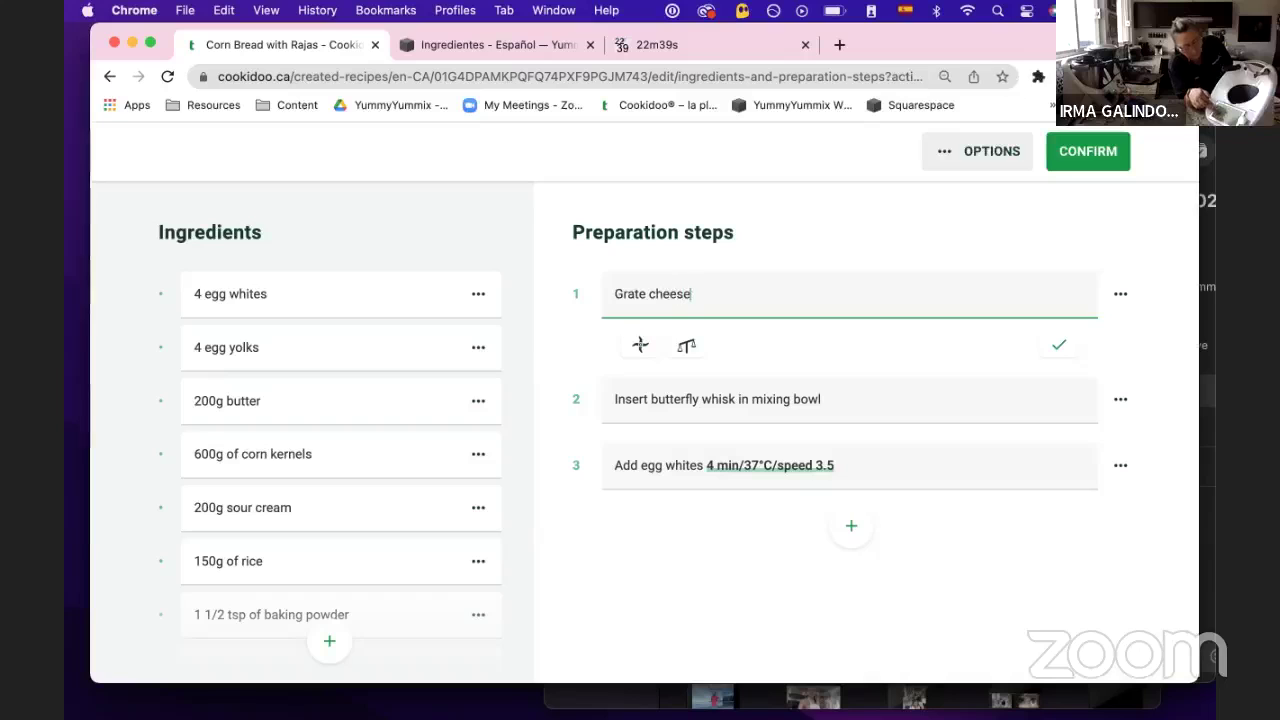
left_click(641, 345)
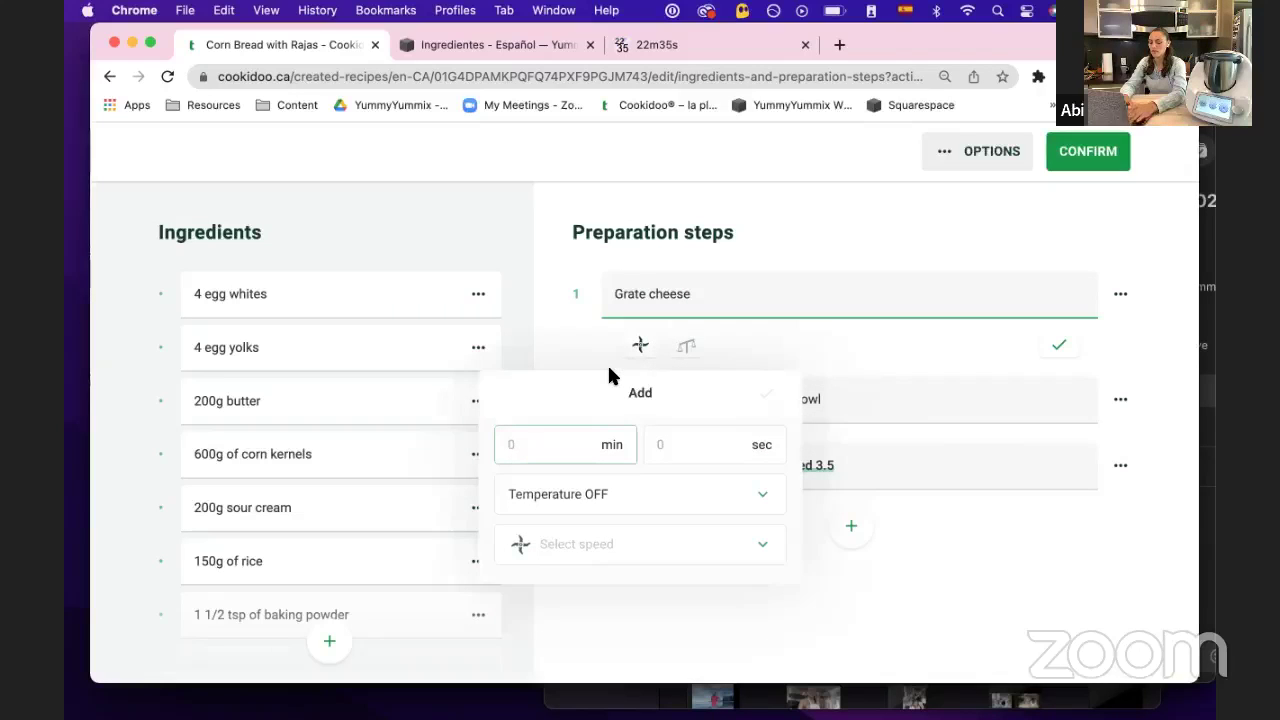
type("1")
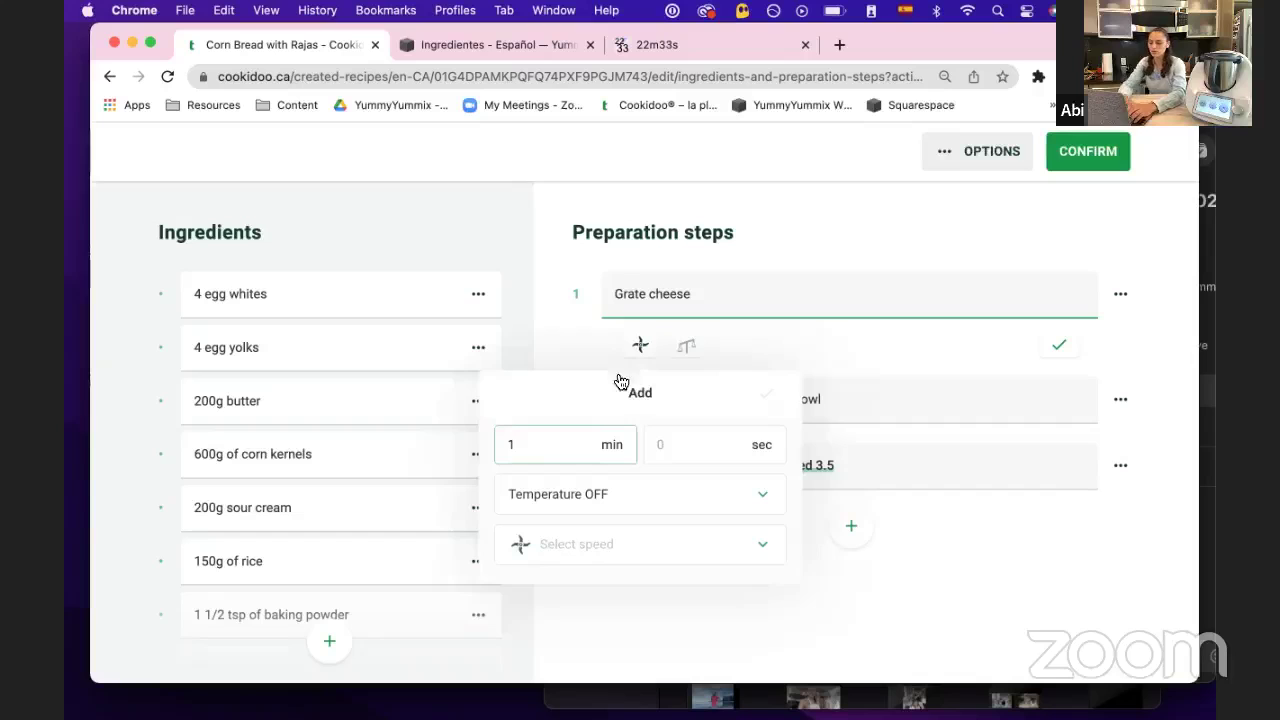
left_click(718, 548)
scroll(720, 548, "down", 3)
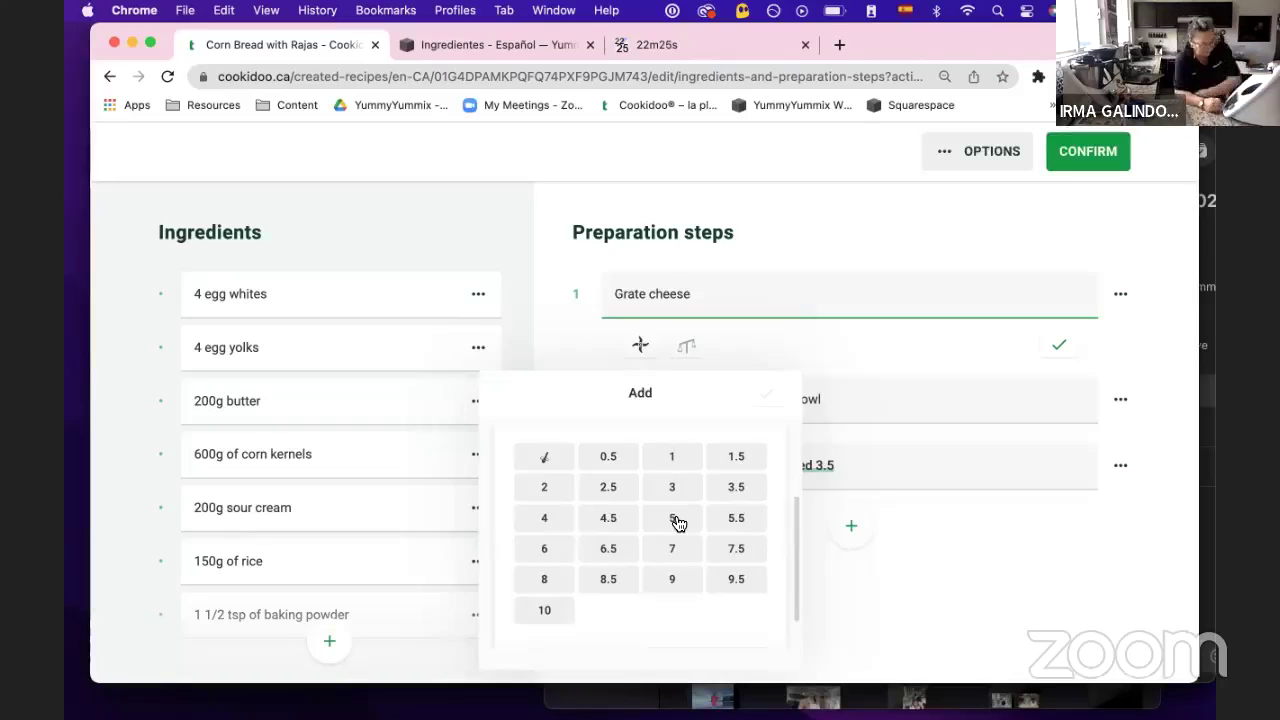
left_click(676, 519)
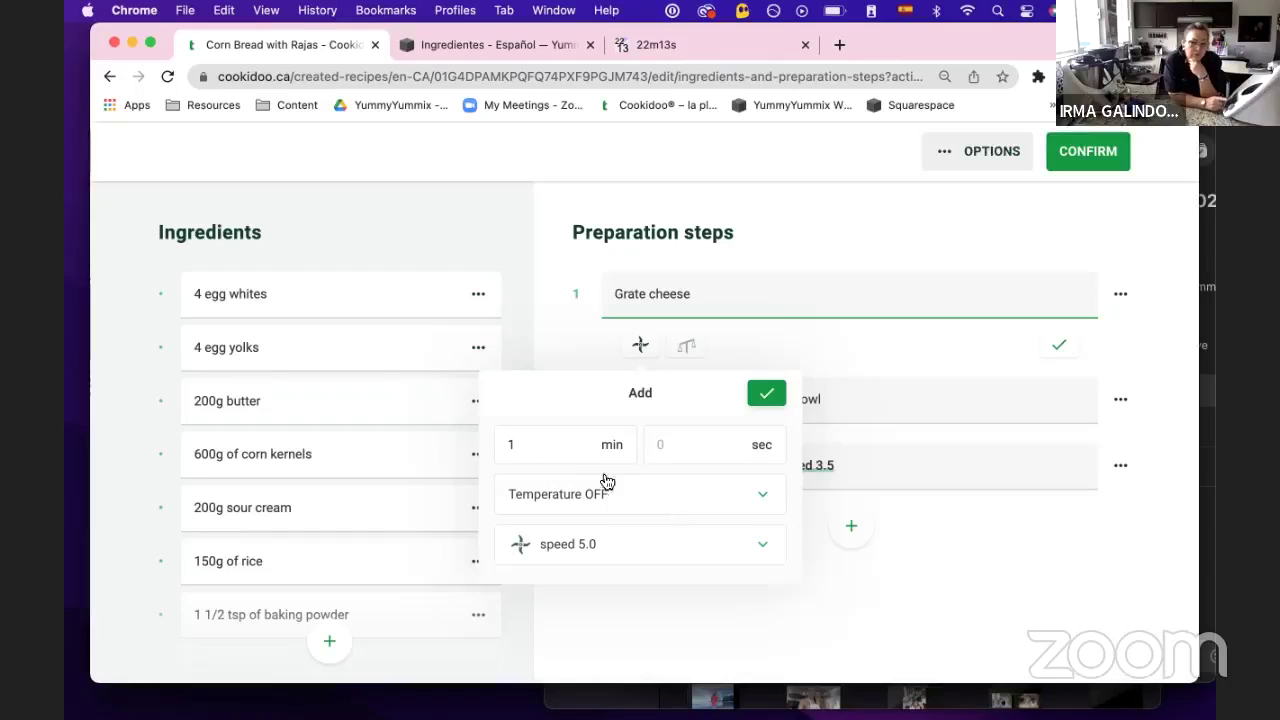
left_click(576, 446)
key("BackSpace")
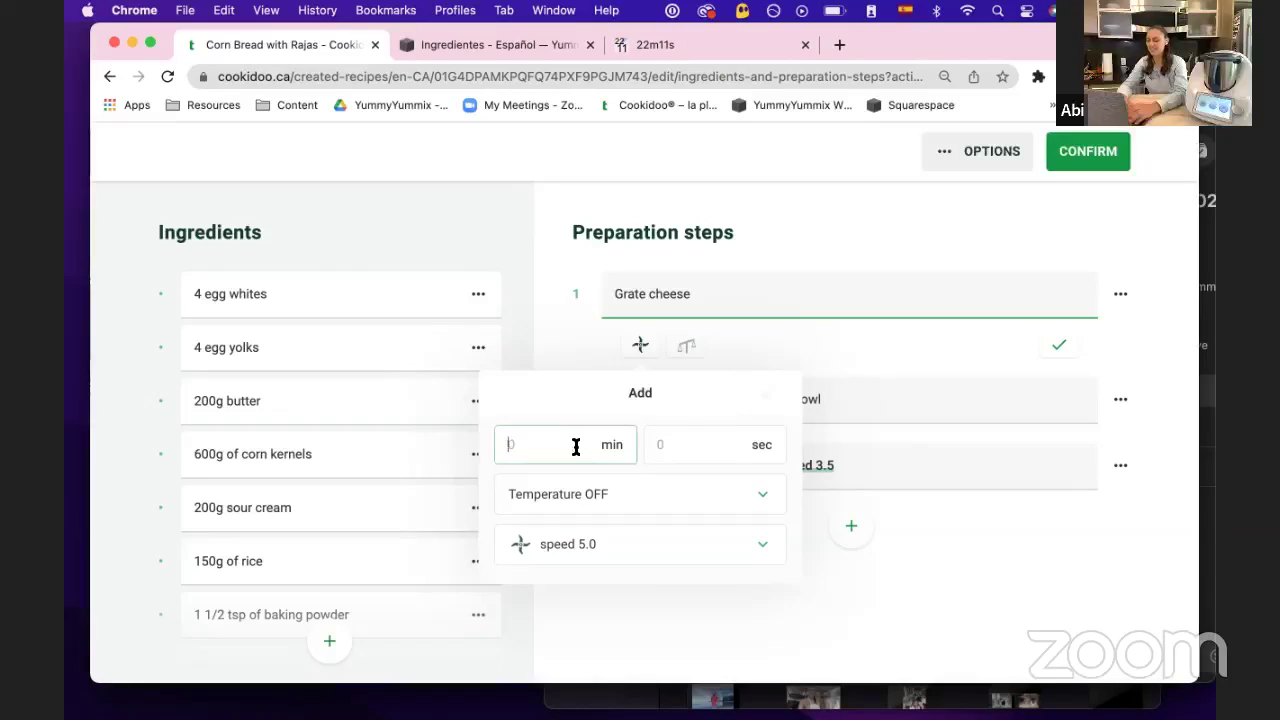
left_click(690, 441)
type("10")
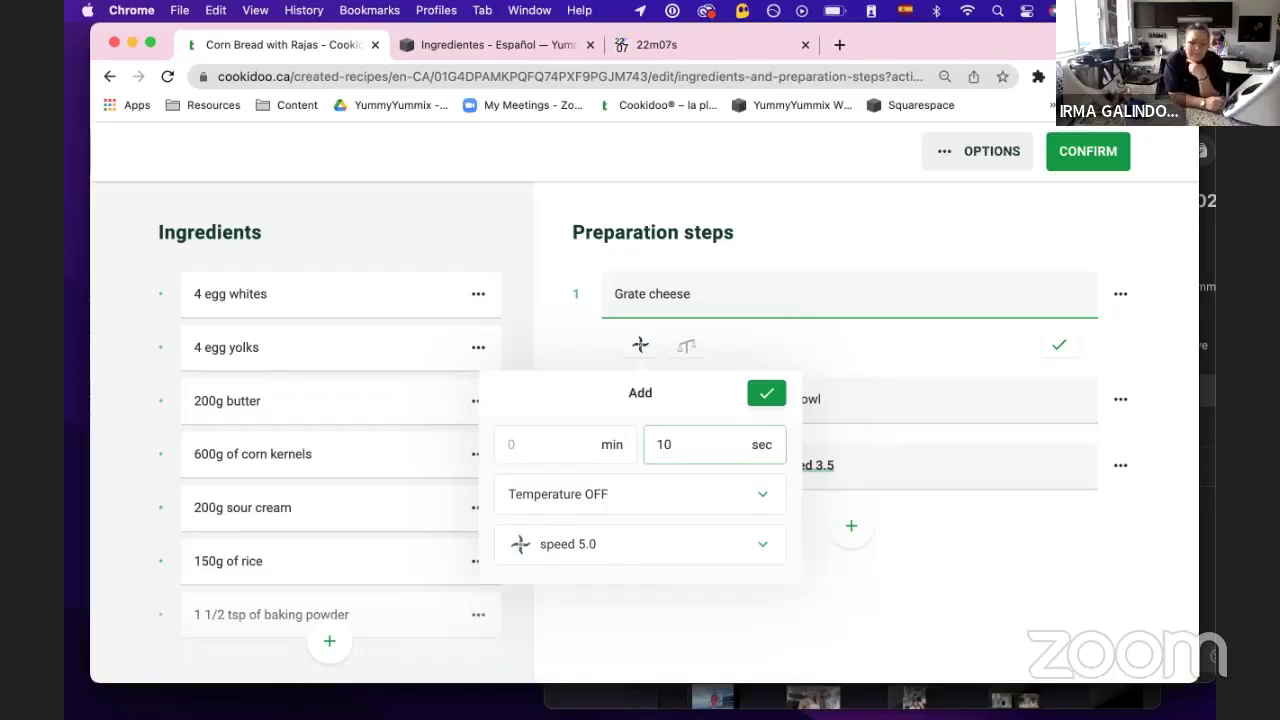
left_click(726, 549)
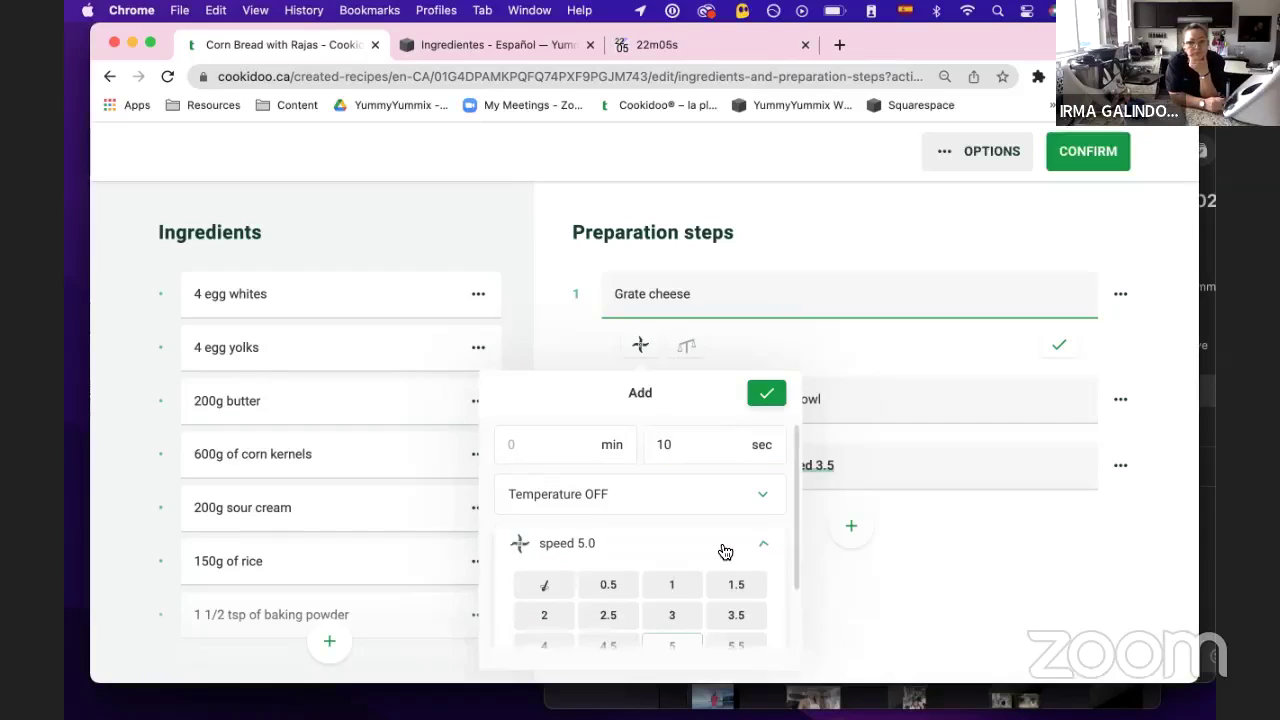
left_click(923, 578)
left_click(793, 280)
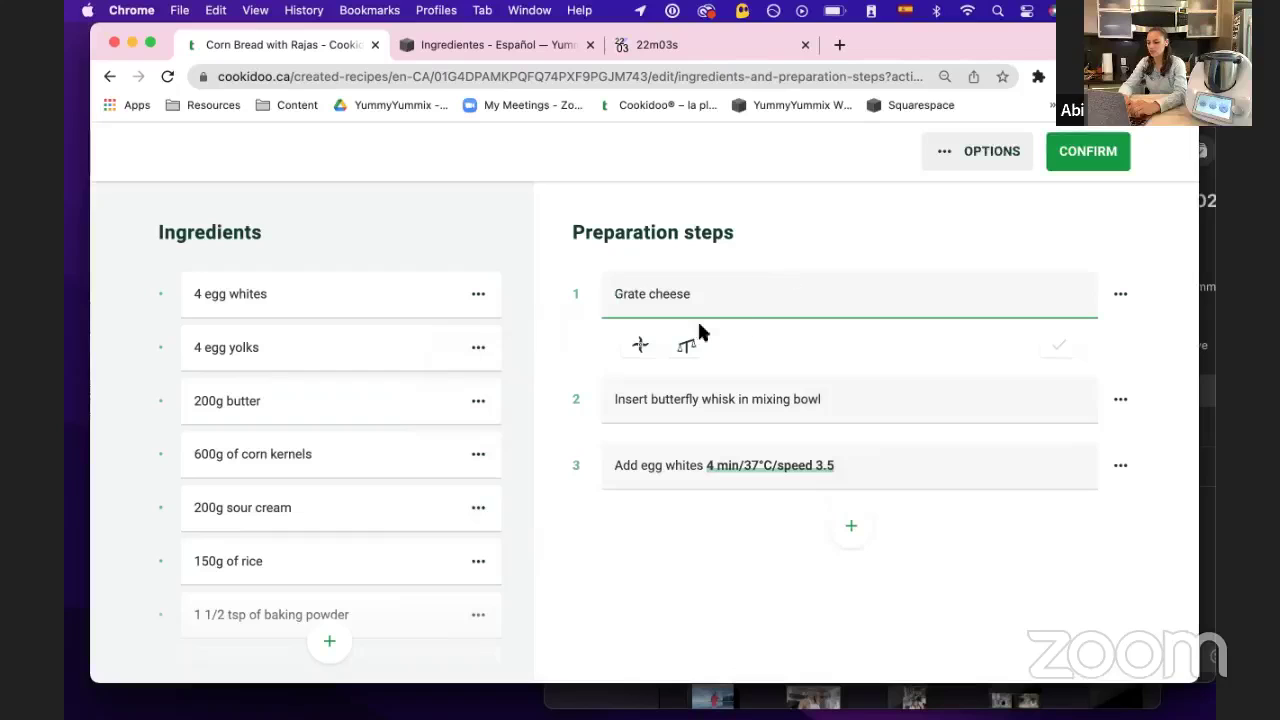
Try to insert a cooking setting of 10 sec and speed 5 into the cheese grating step
left_click(637, 344)
left_click(697, 443)
type("10")
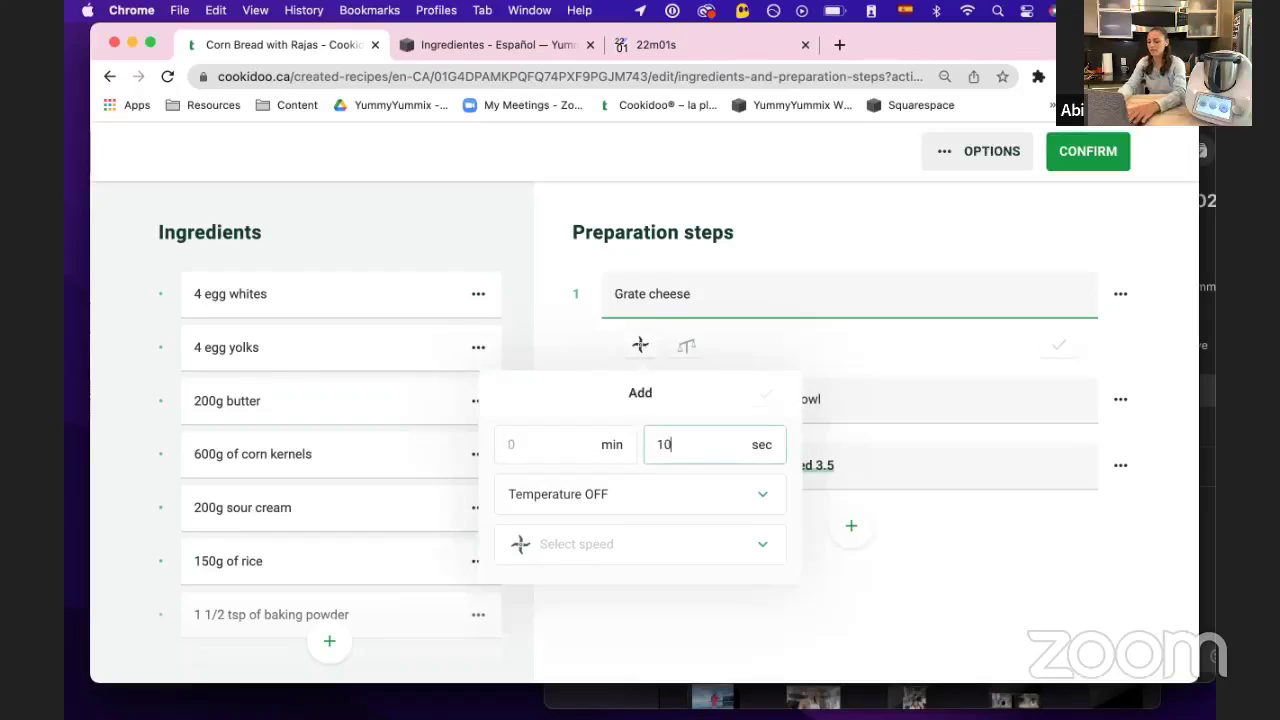
left_click(657, 552)
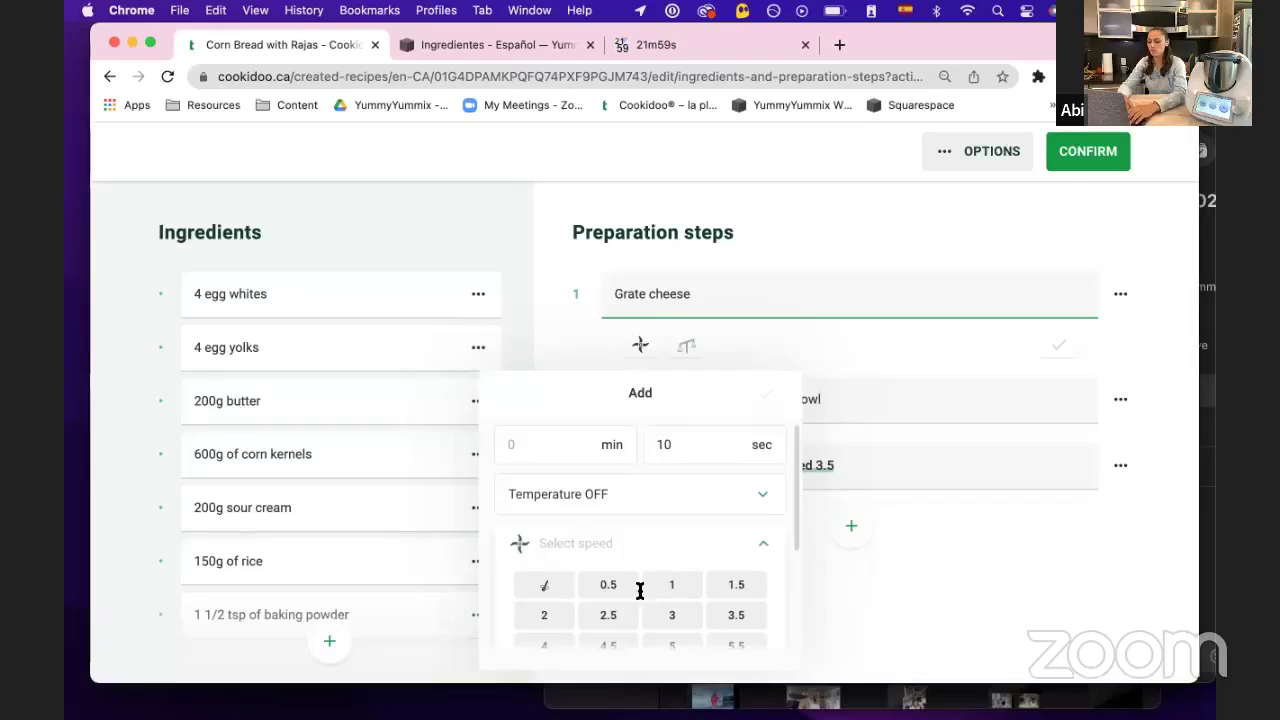
scroll(640, 590, "down", 2)
left_click(671, 564)
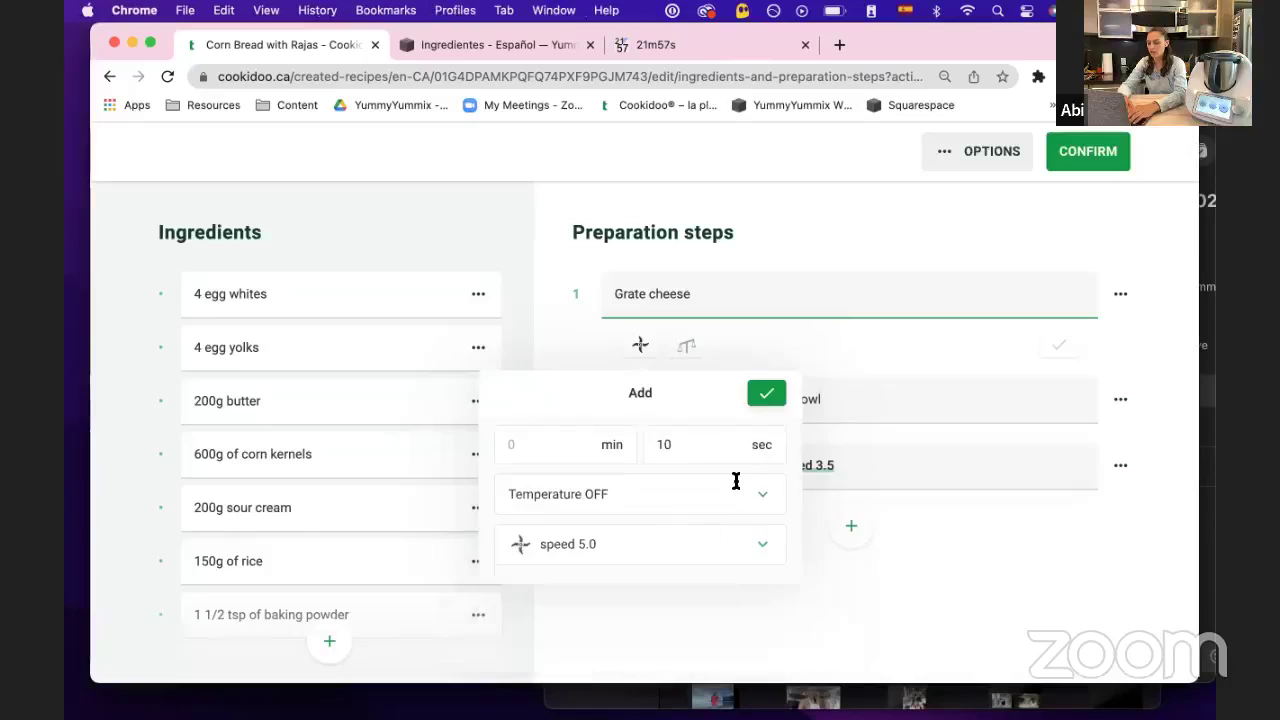
left_click(767, 393)
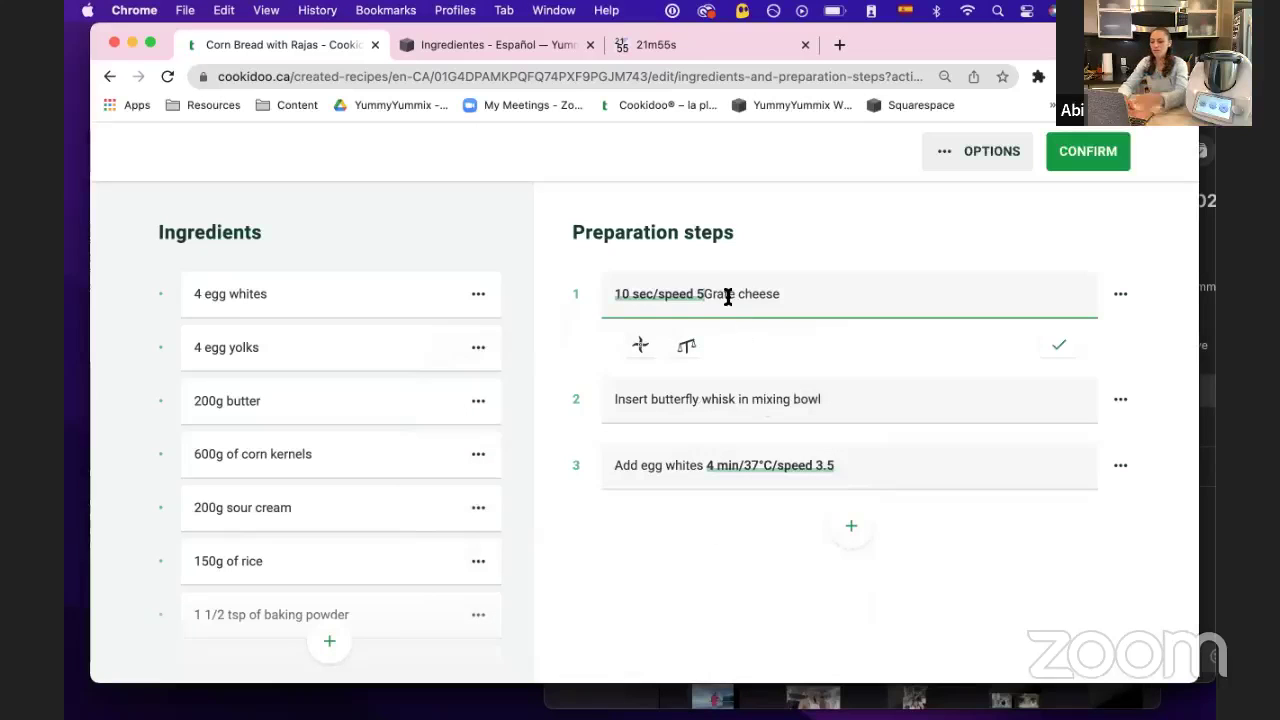
Move the text "Grate cheese" in front of the cooking setting in the first preparation step
left_click_drag(704, 294, 781, 294)
key("super+c")
key("BackSpace")
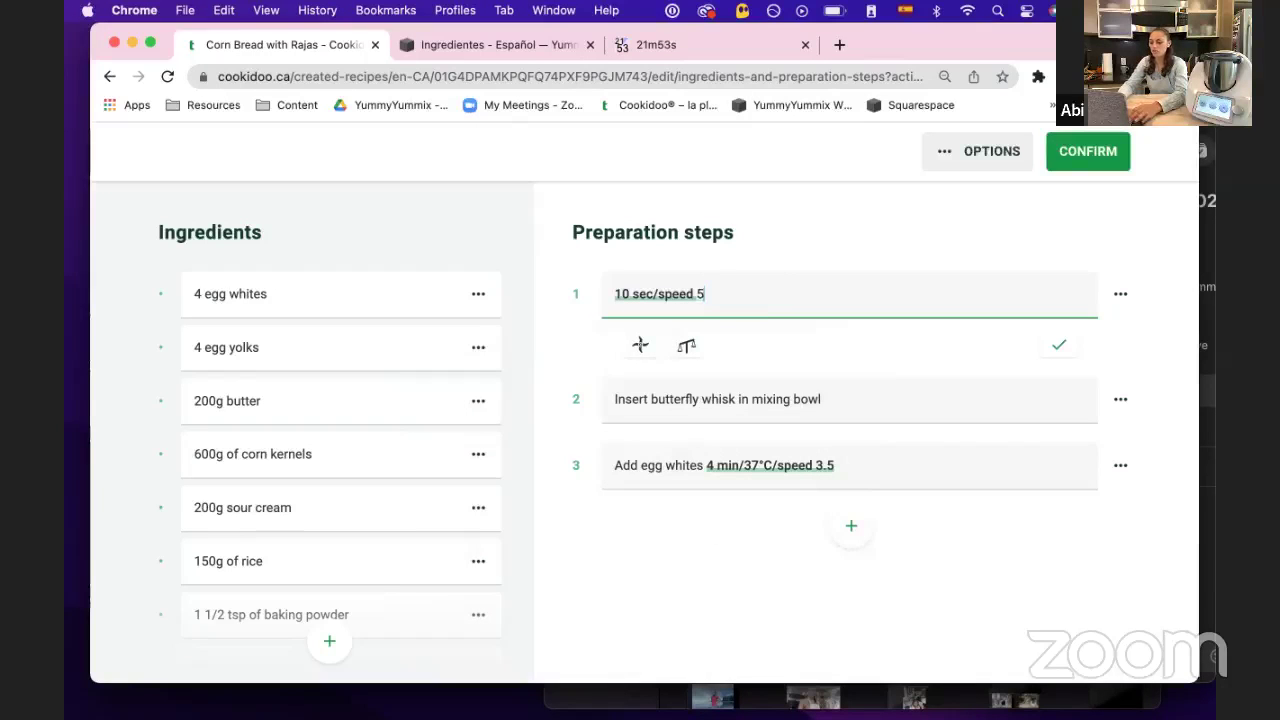
key("super+Left")
key("super+v")
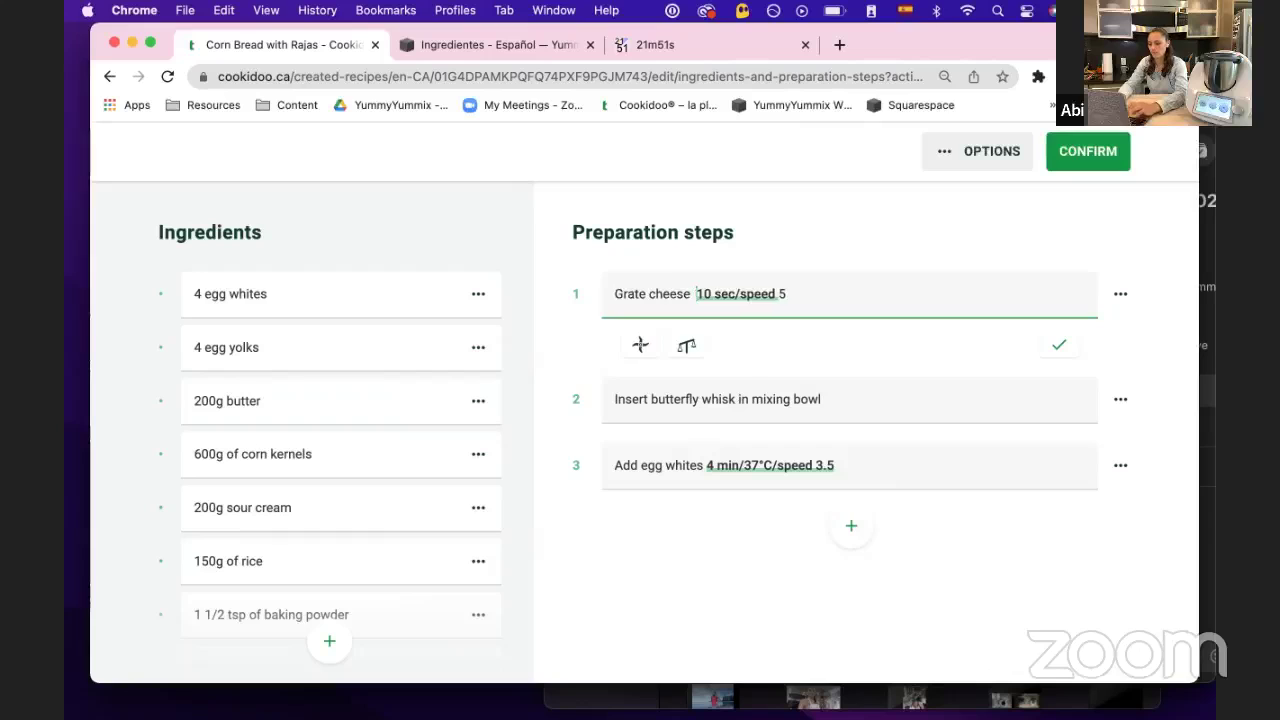
Delete the cooking setting from the first preparation step, keeping only the text "Grate cheese"
key("BackSpace")
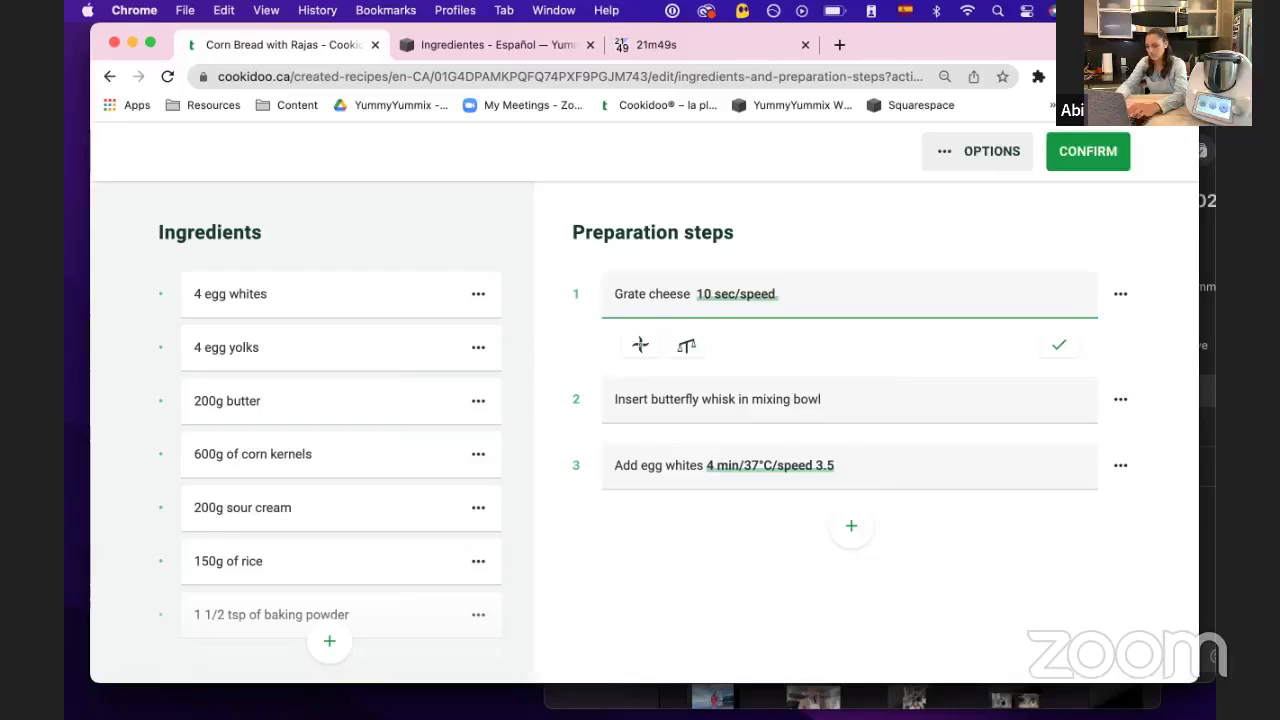
key("BackSpace")
key("BackSpace")
key("BackSpace")
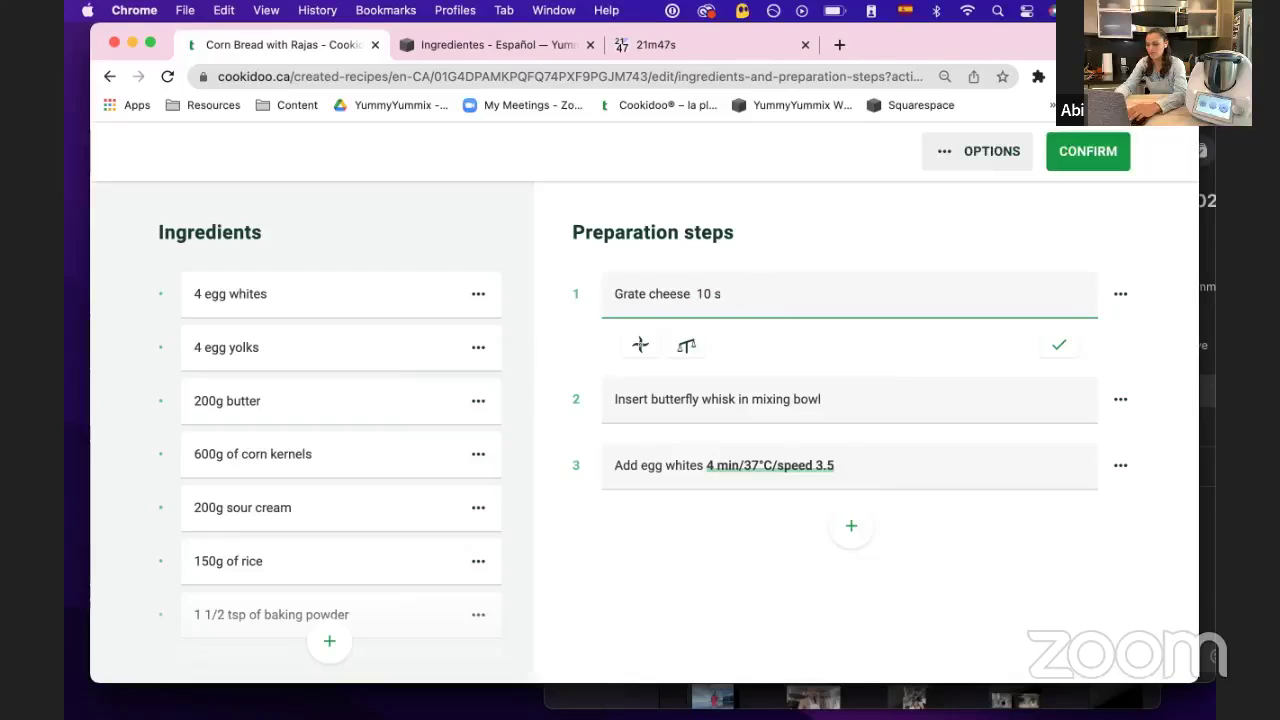
key("BackSpace")
key("BackSpace")
key("BackSpace")
key("BackSpace")
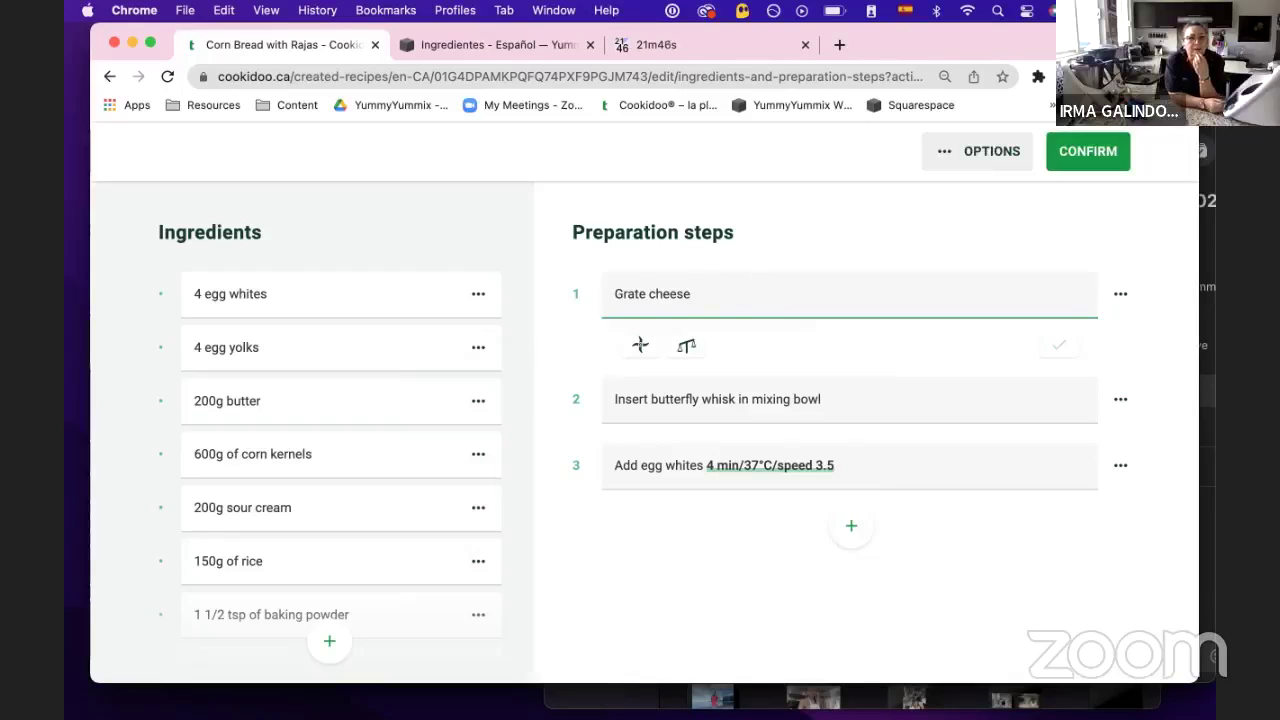
Insert a cooking setting of 10 sec and speed 5 after the text "Grate cheese" in the first preparation step
left_click(640, 345)
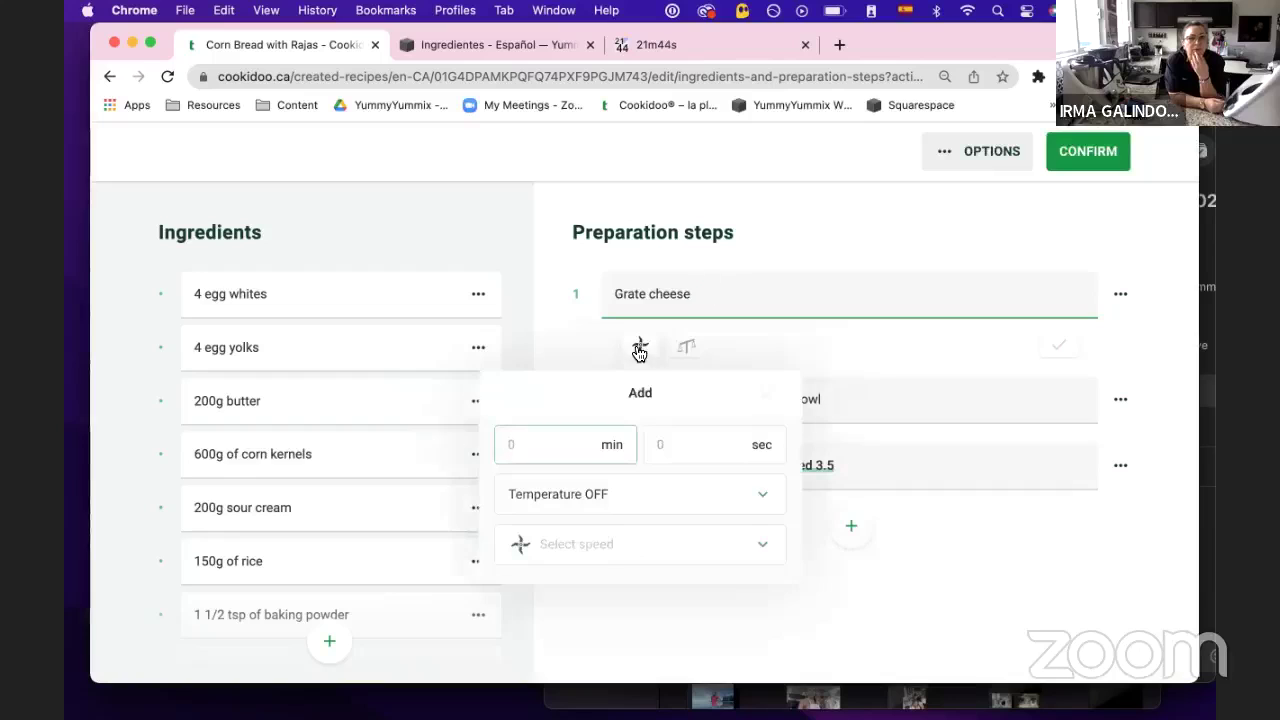
left_click(666, 443)
type("10")
left_click(663, 552)
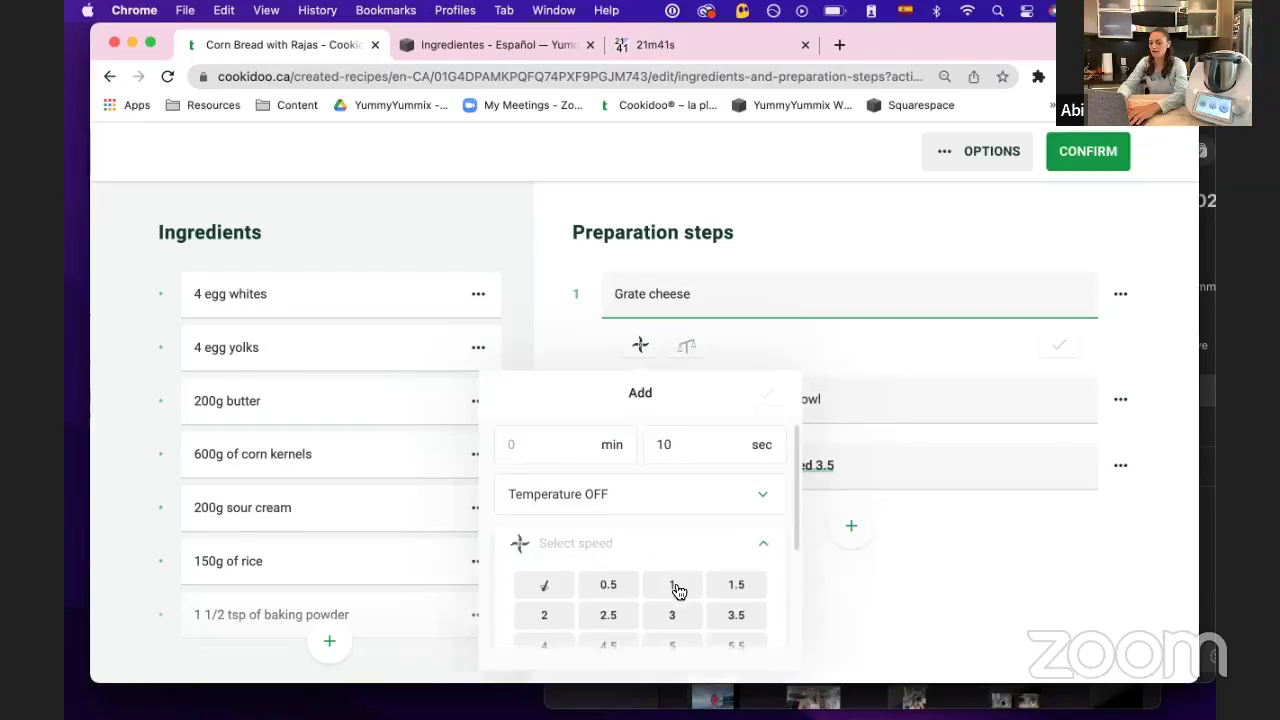
left_click(676, 642)
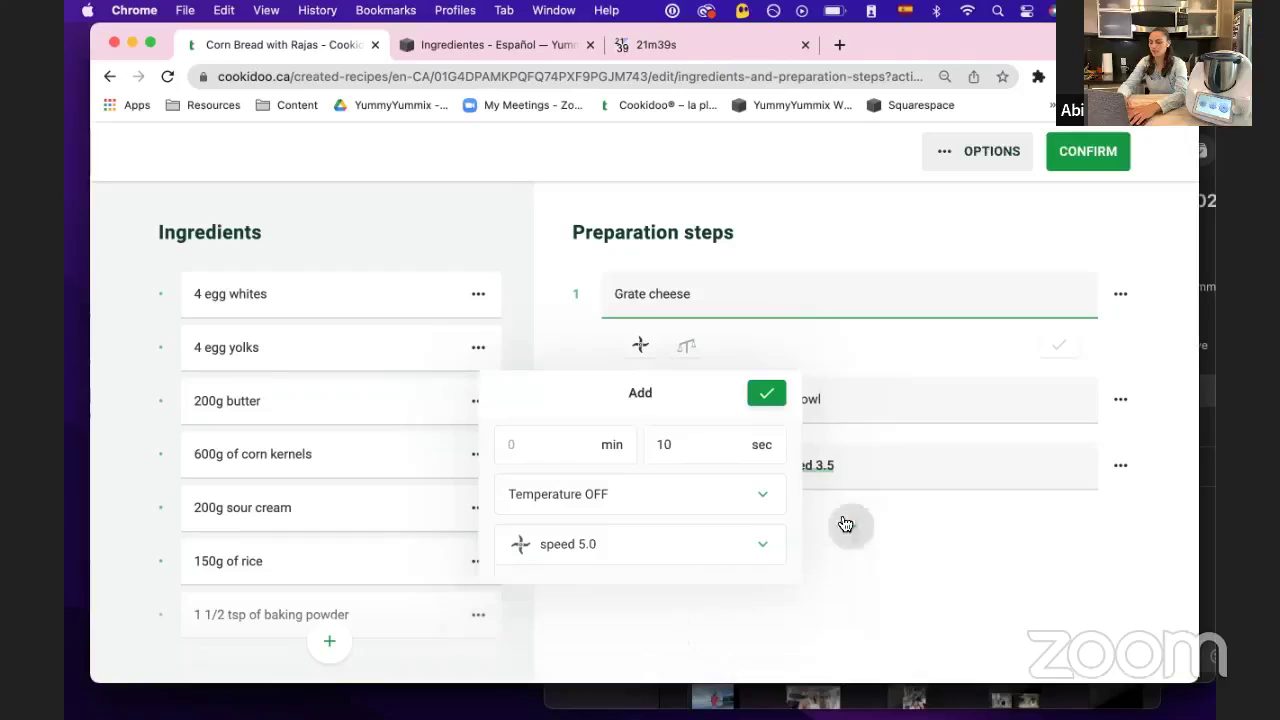
left_click(762, 394)
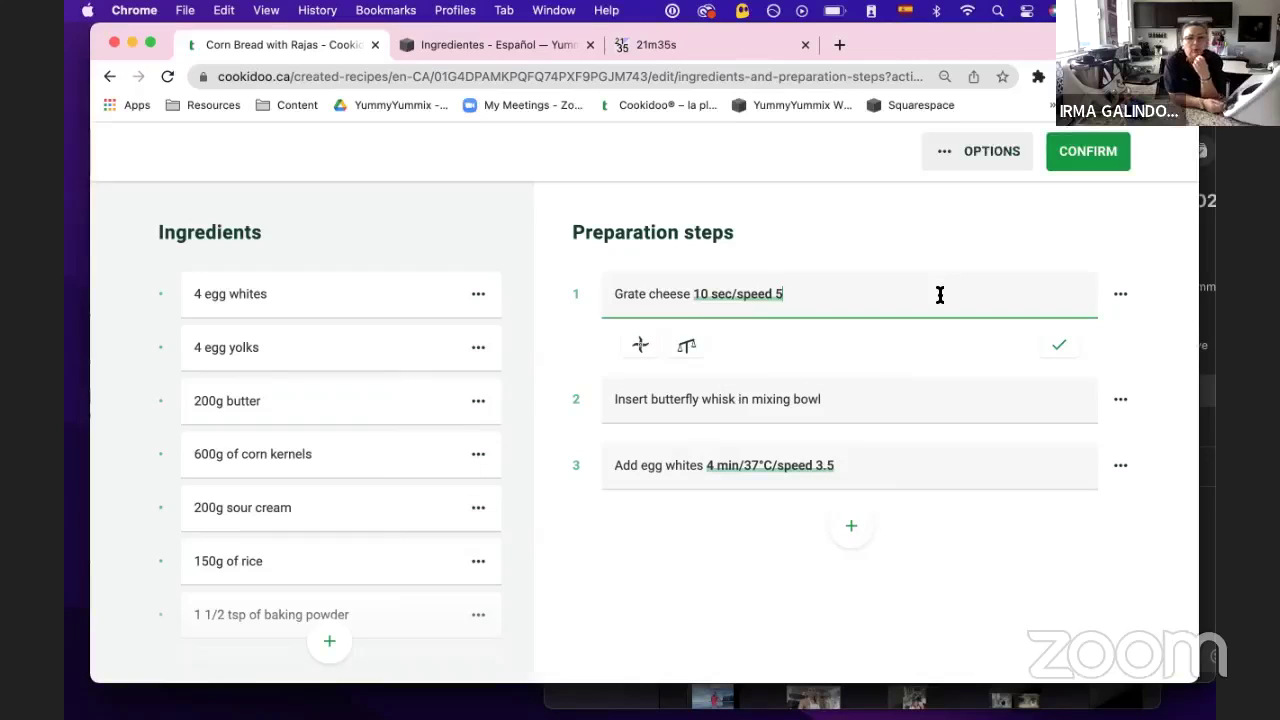
Append "and reserve" after the cooking setting in the cheese grating step, leaving no blank step below it
type("and reserve")
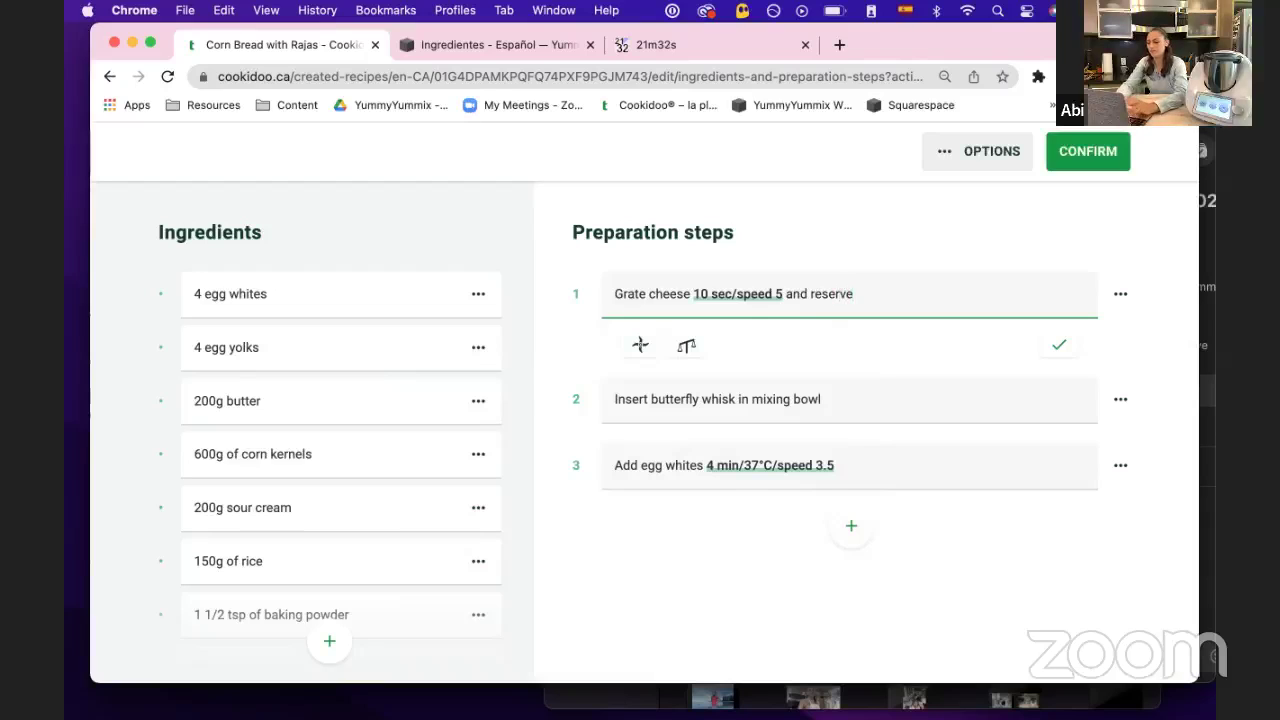
key("Return")
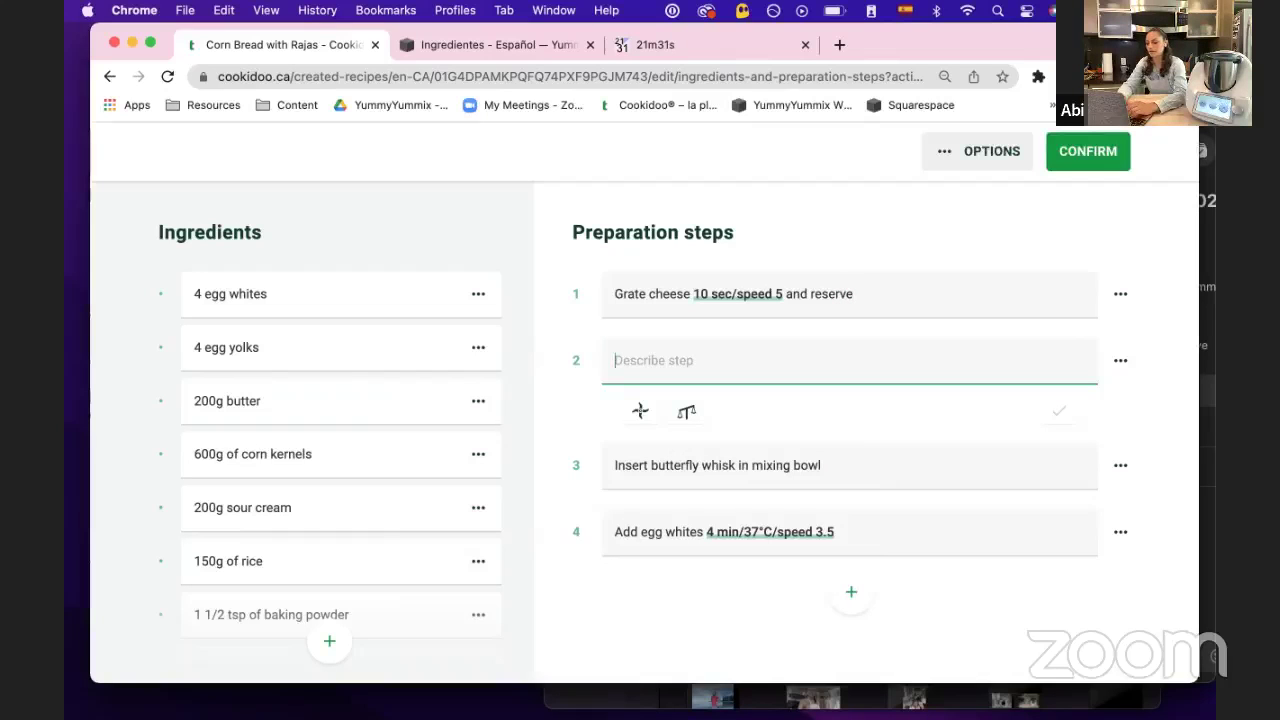
key("BackSpace")
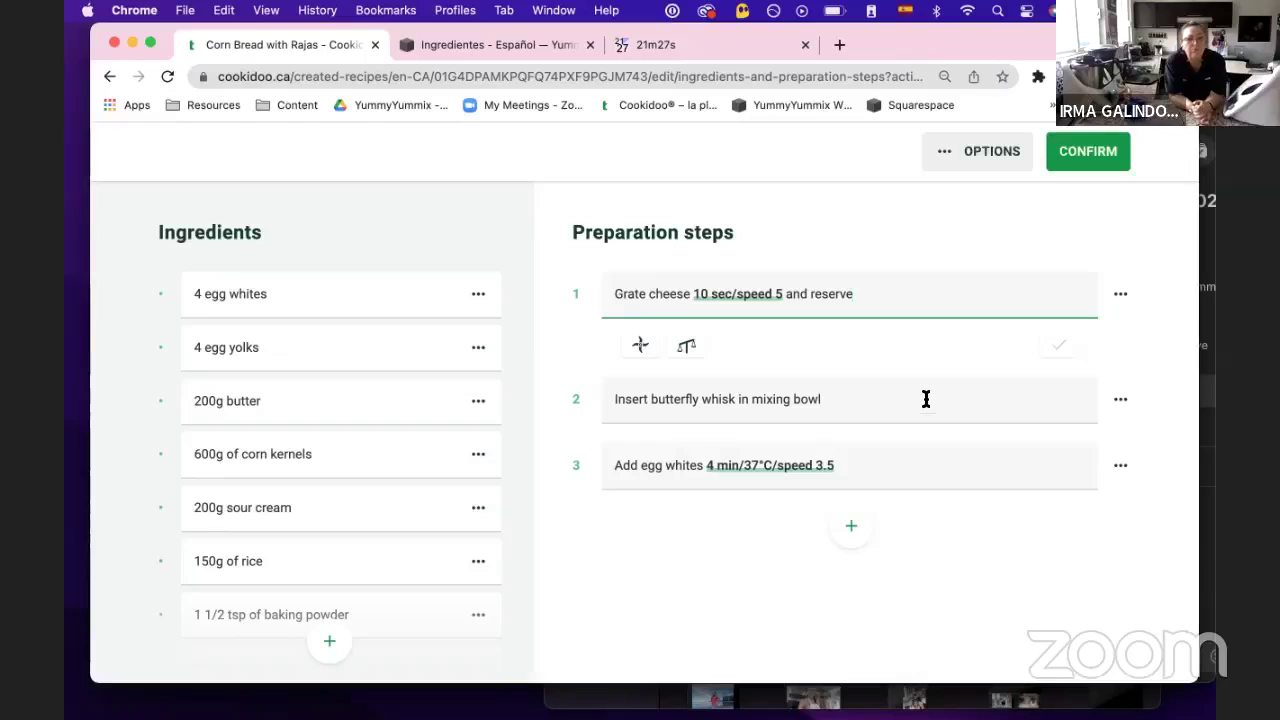
key("Return")
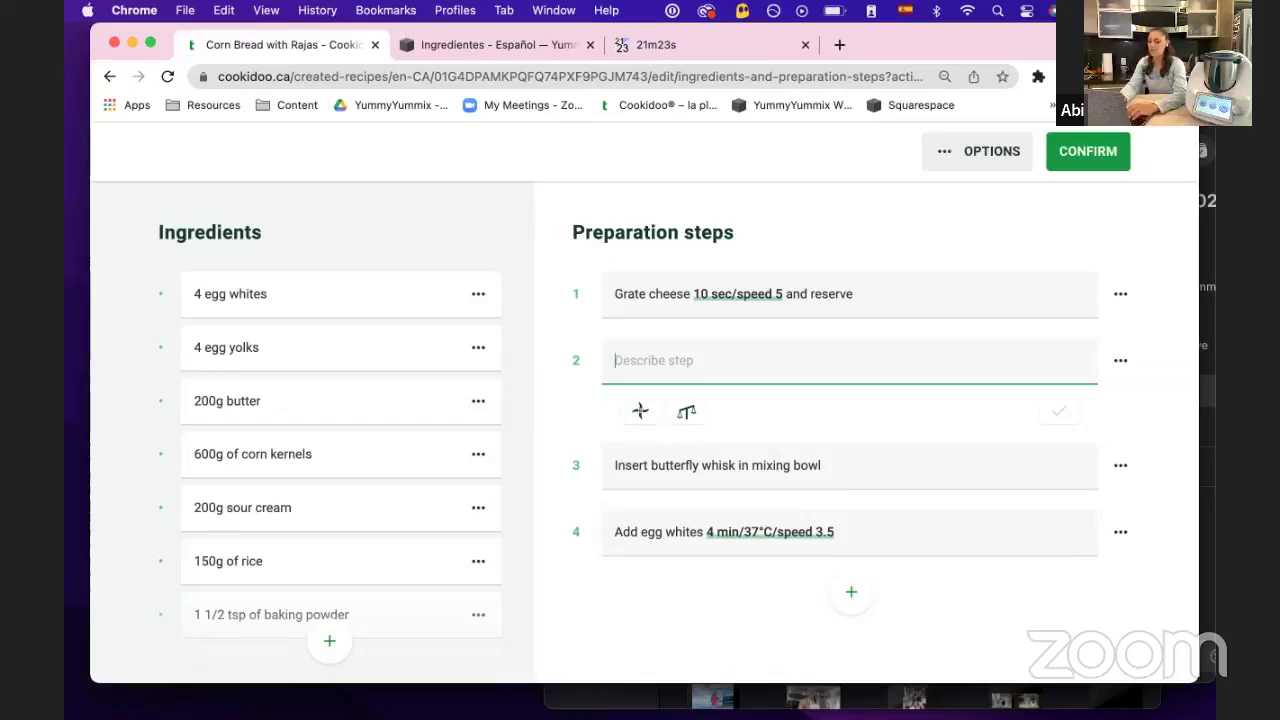
type("Add the rice to")
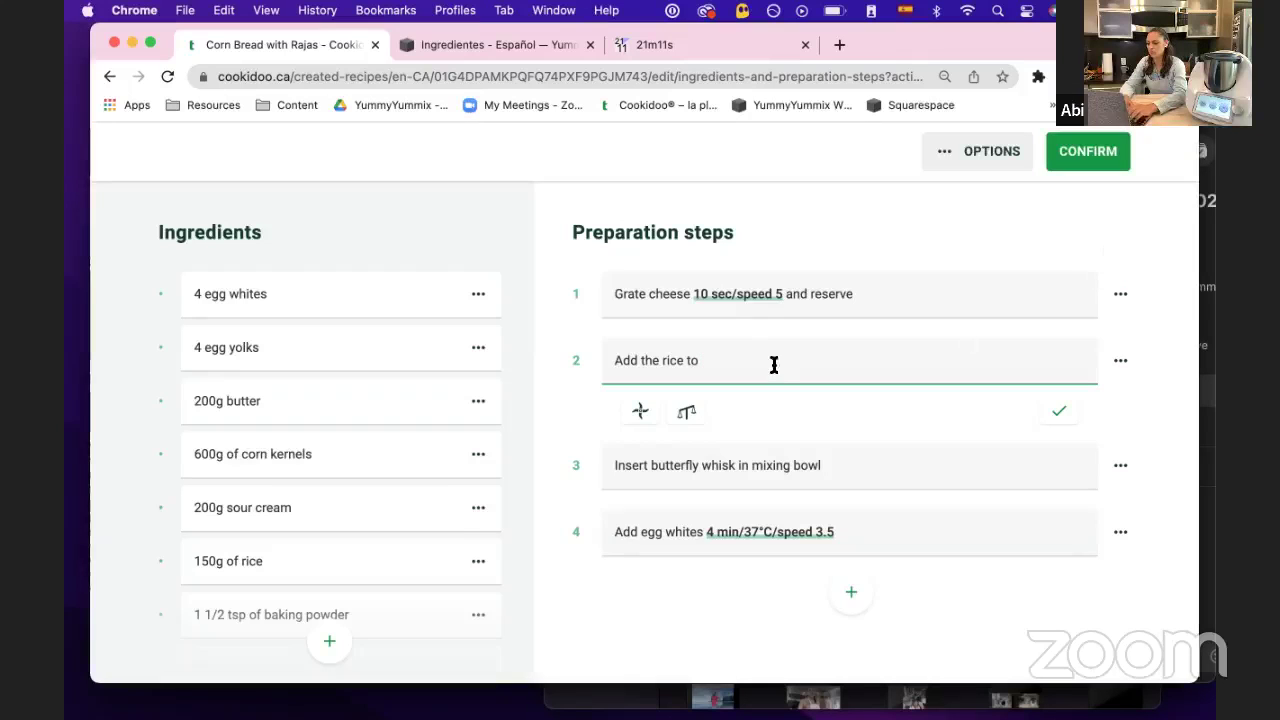
key("super+a")
key("BackSpace")
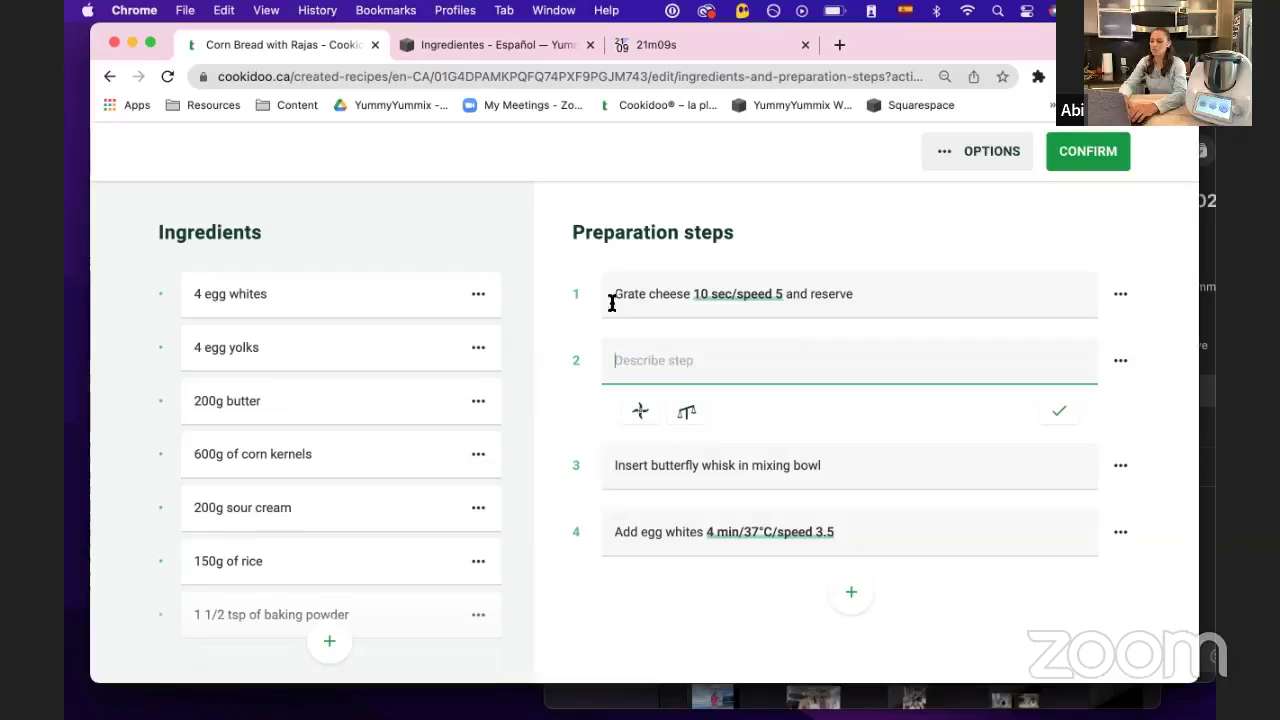
Insert a new preparation step above the cheese grating step with the text "Add 150g of rice"
left_click(612, 292)
key("Return")
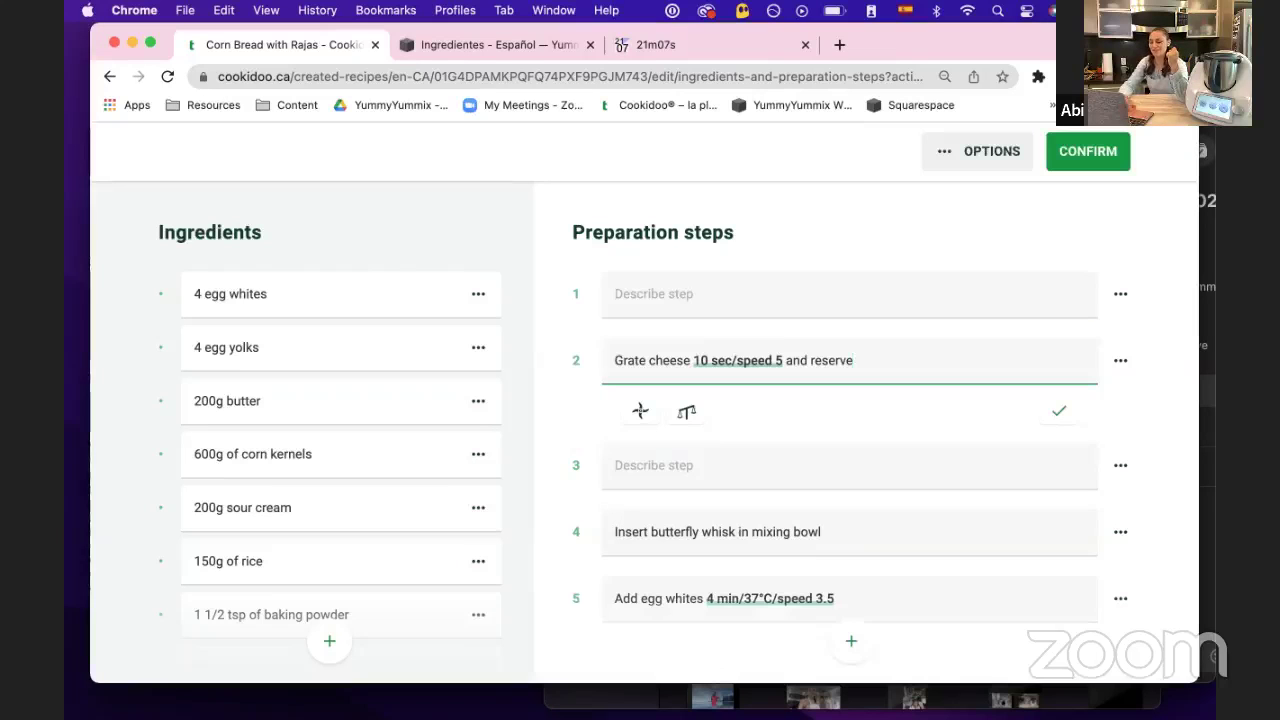
left_click(619, 290)
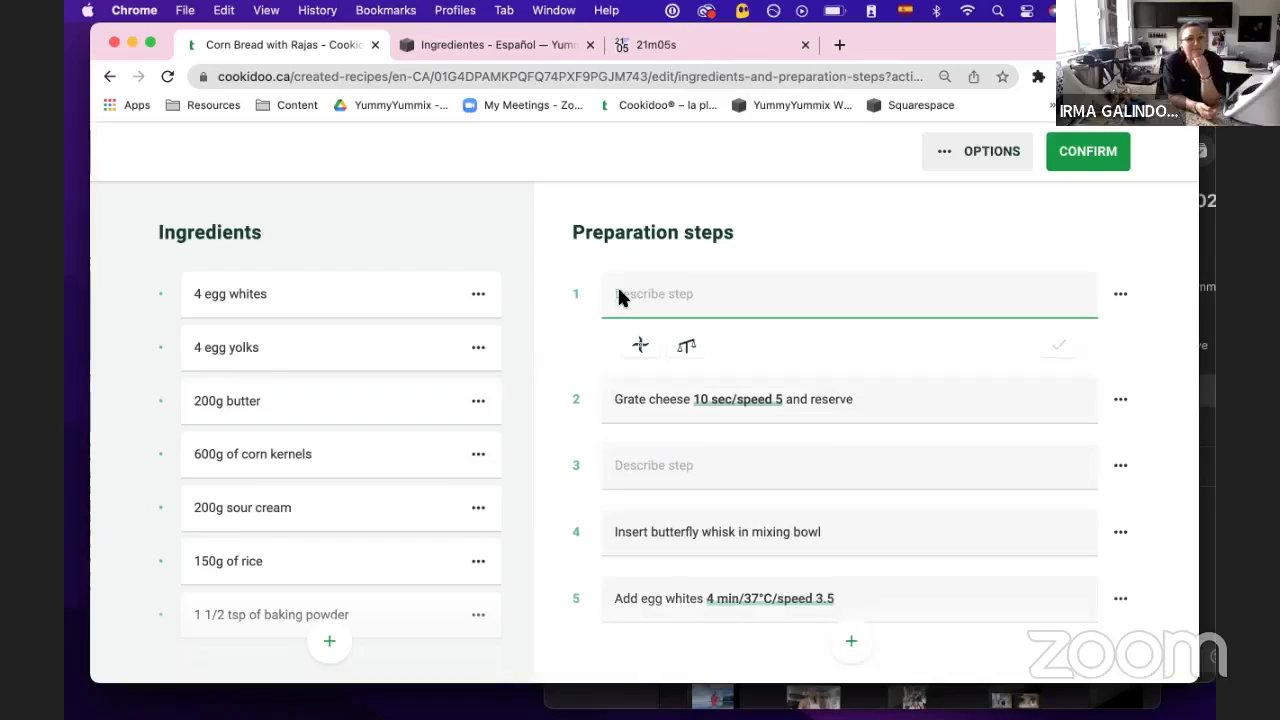
type("Add 150 g")
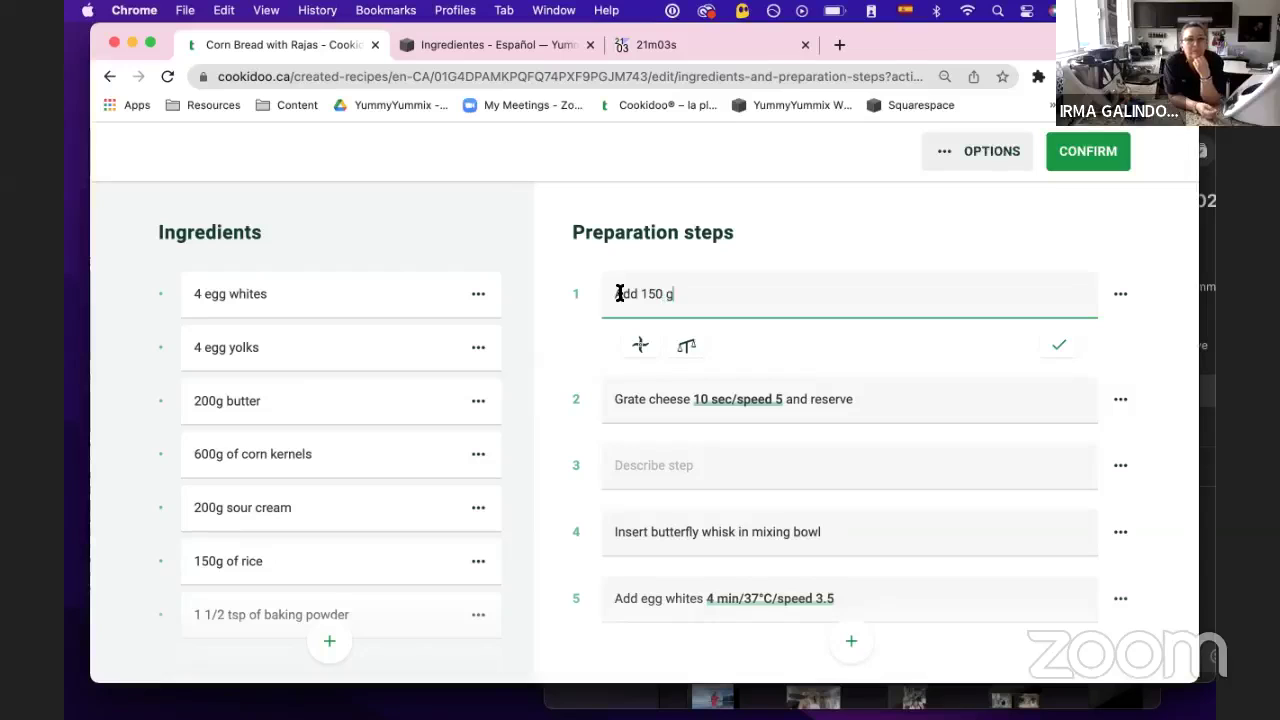
key("BackSpace")
key("BackSpace")
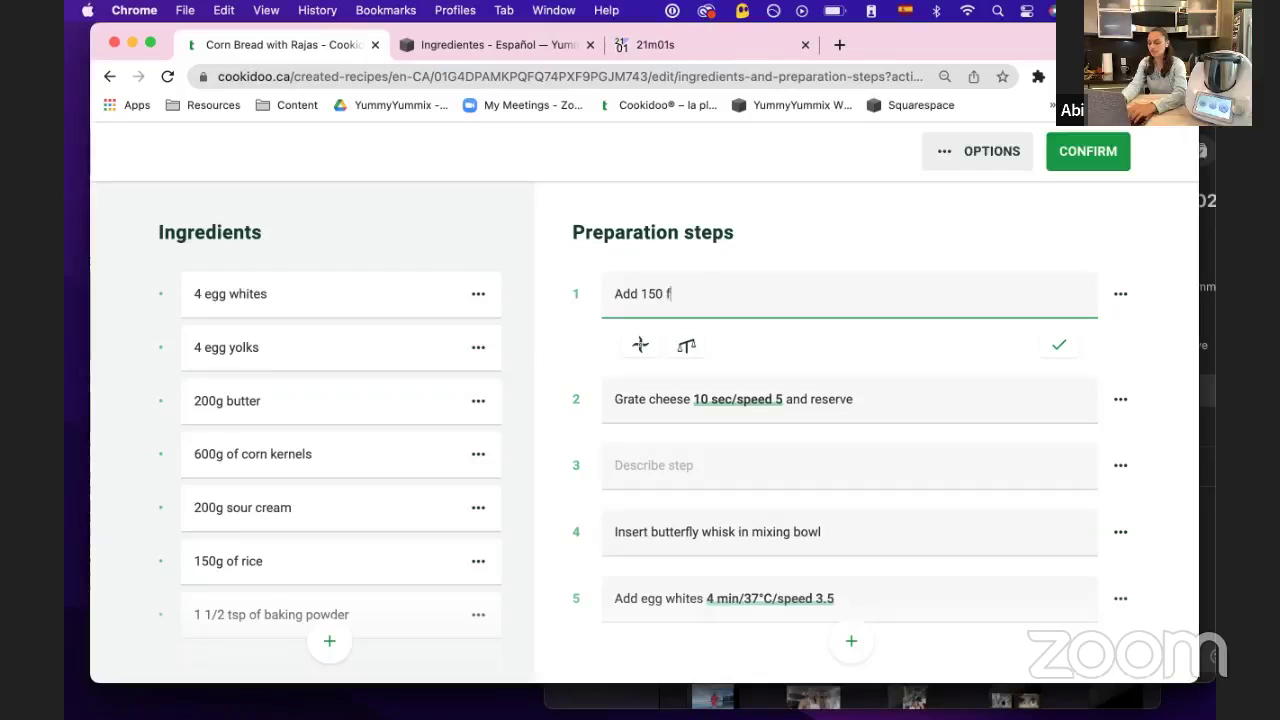
key("BackSpace")
key("BackSpace")
type("g of ")
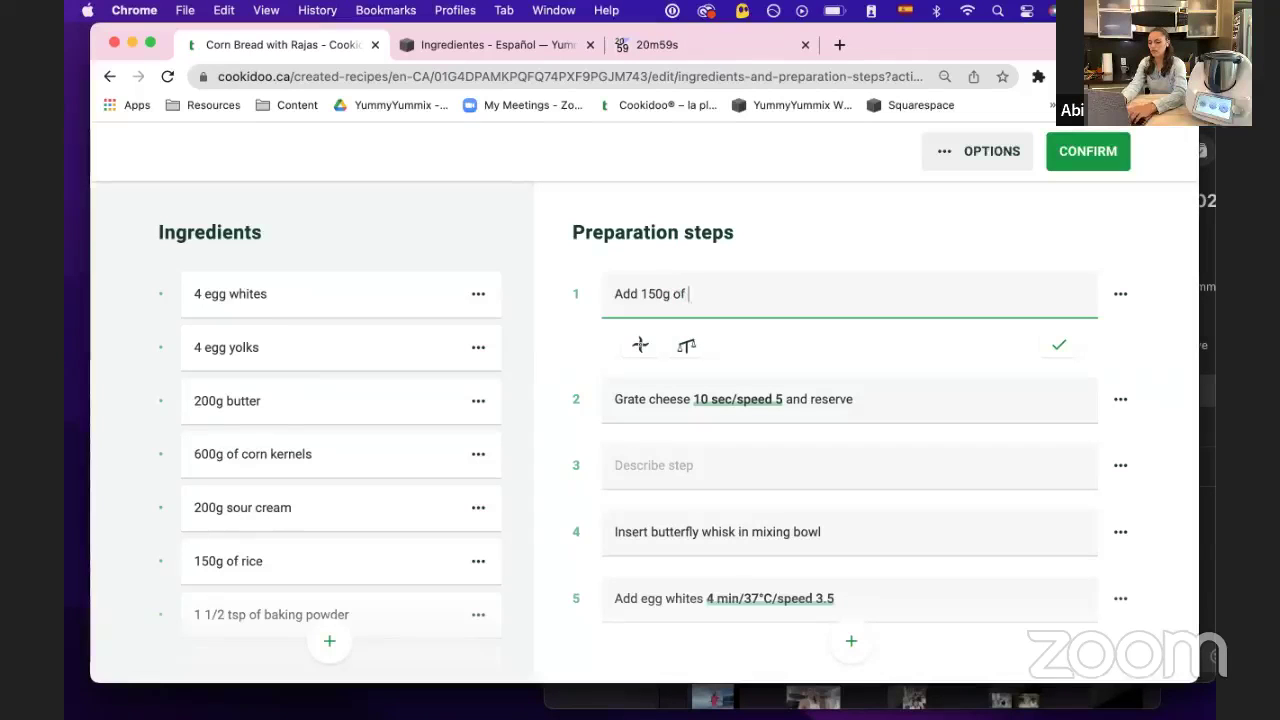
type("rice")
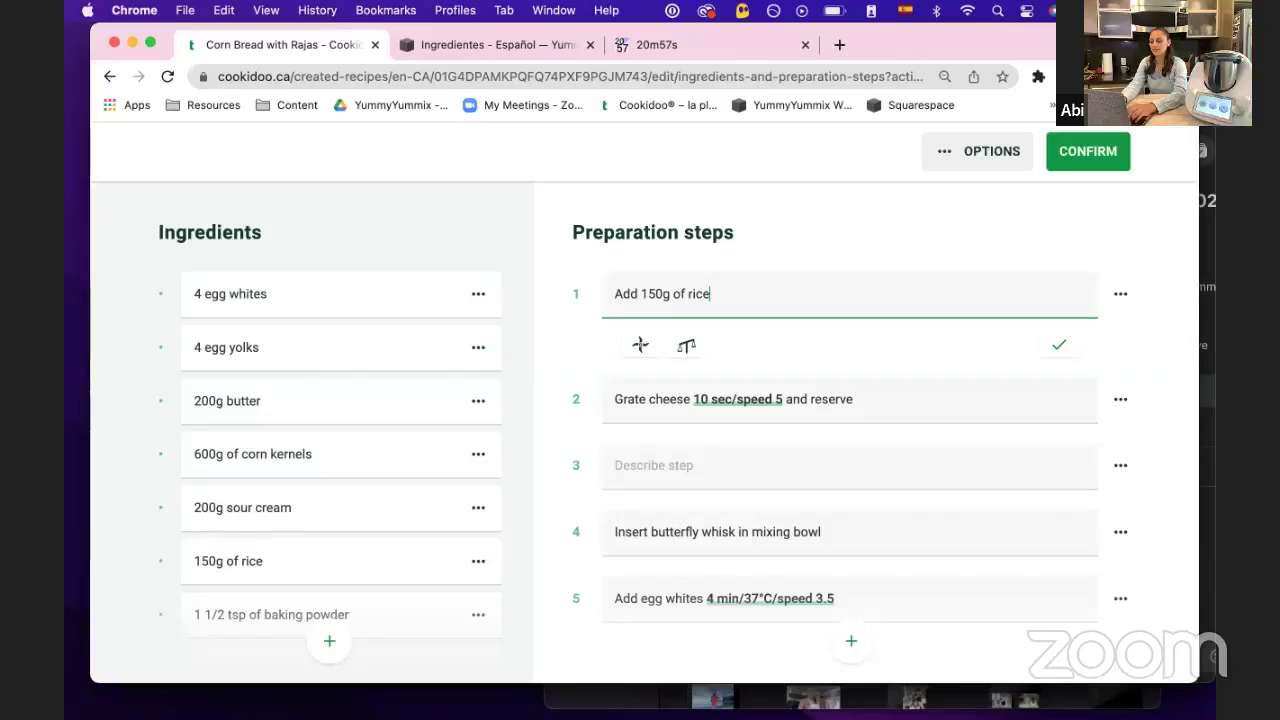
key("super+a")
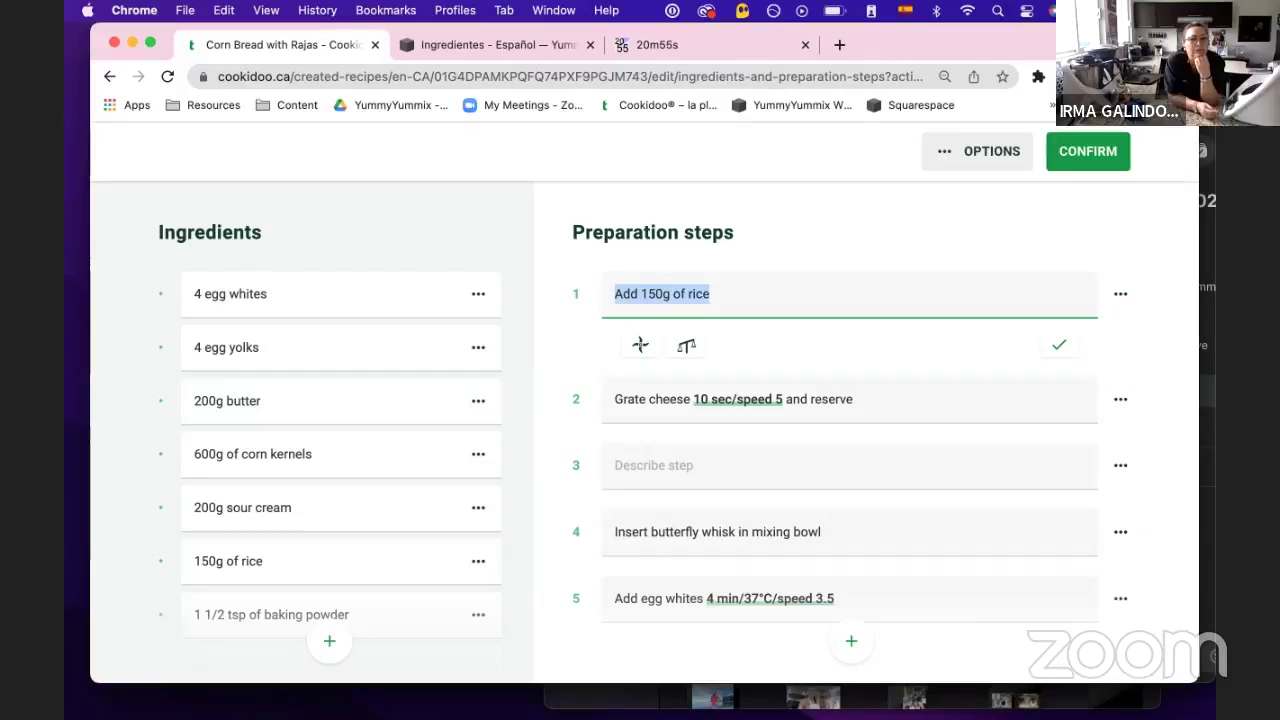
key("Right")
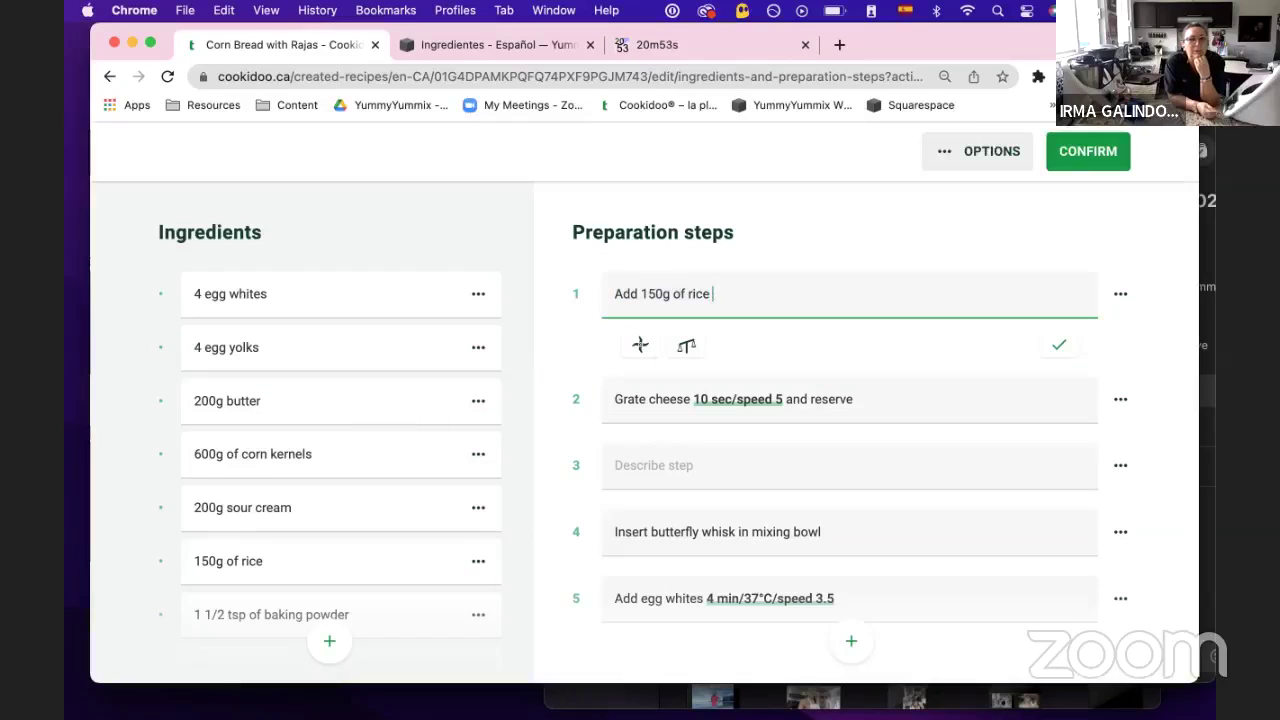
Insert a cooking setting of 1 min and speed 10 after the text "Add 150g of rice"
left_click(640, 346)
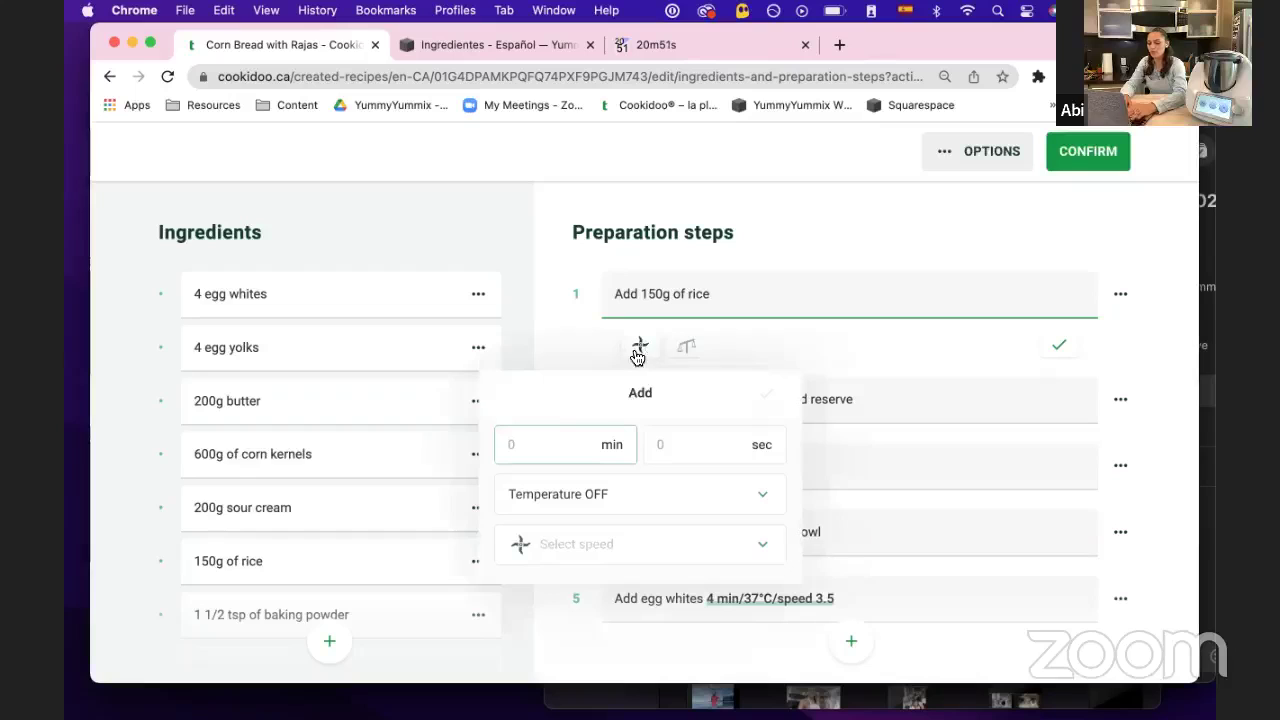
type("1")
left_click(623, 549)
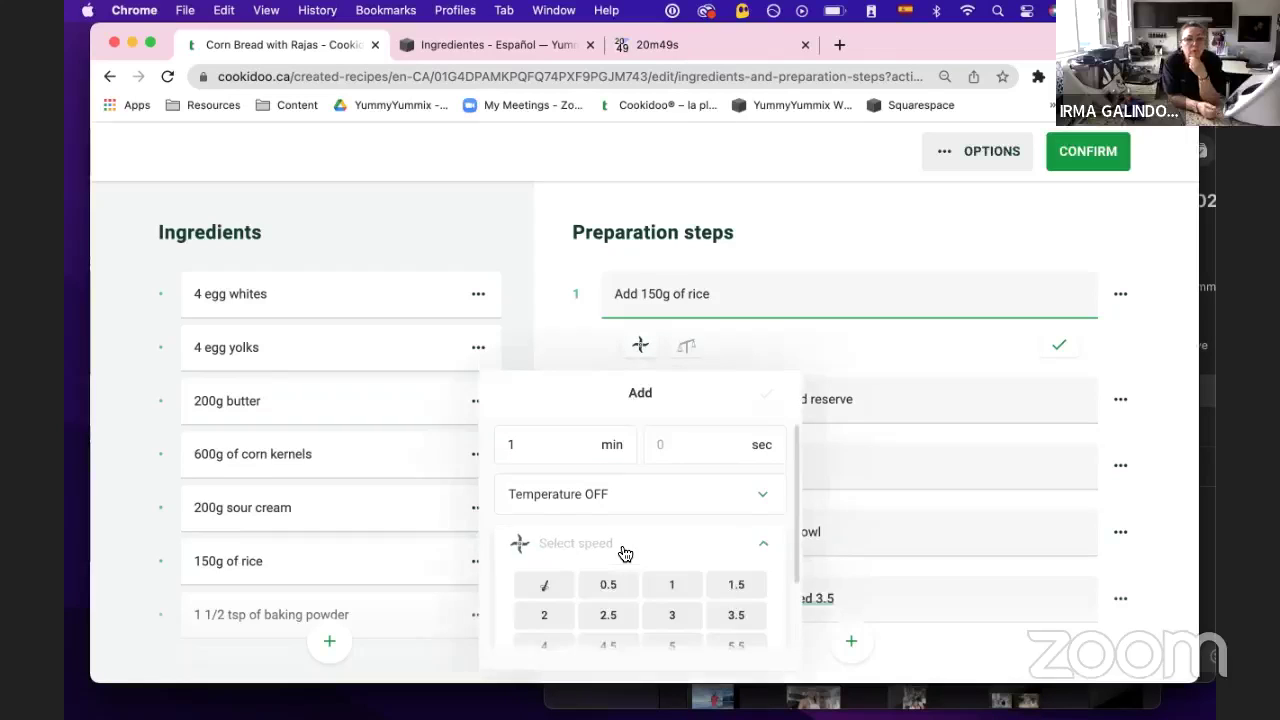
scroll(622, 551, "down", 5)
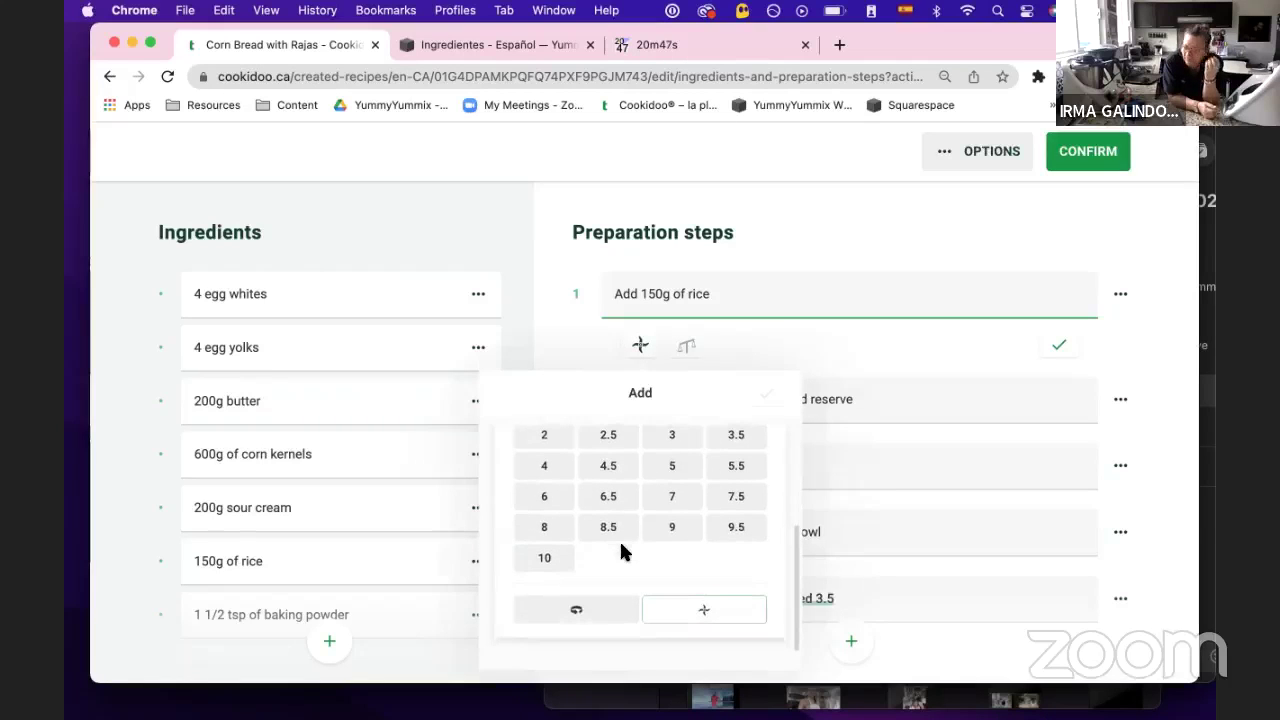
left_click(546, 557)
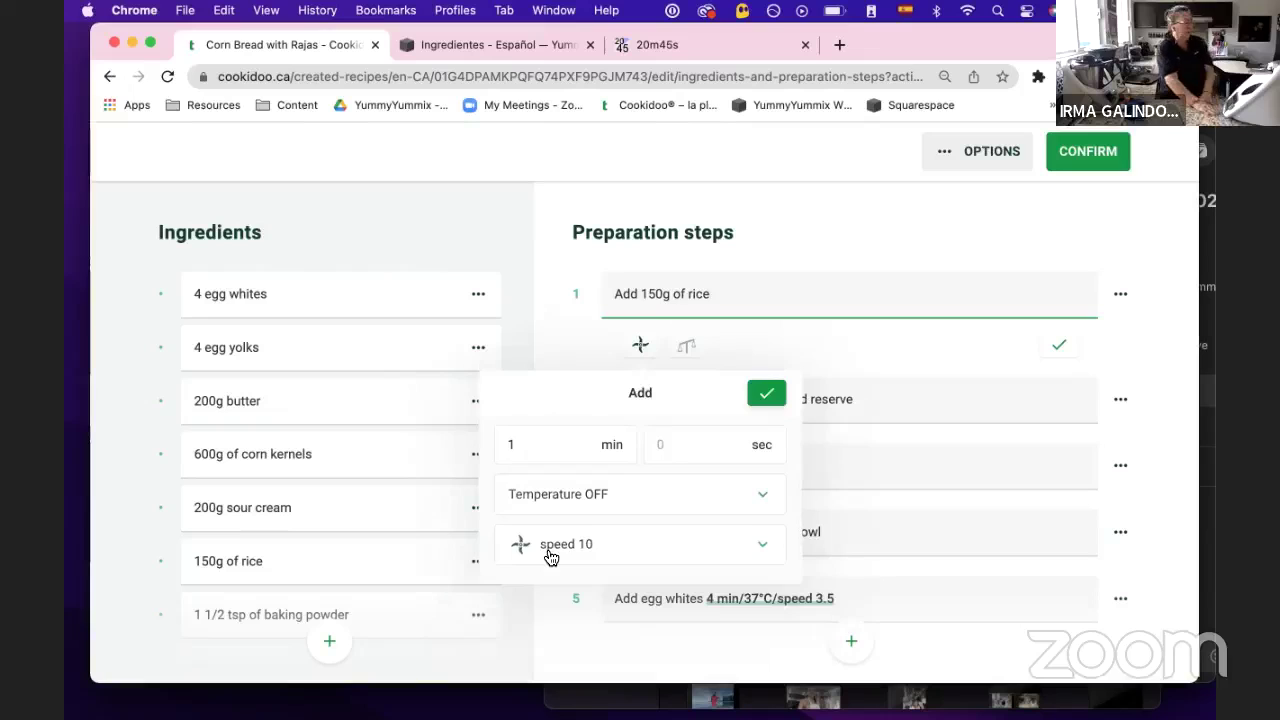
left_click(755, 398)
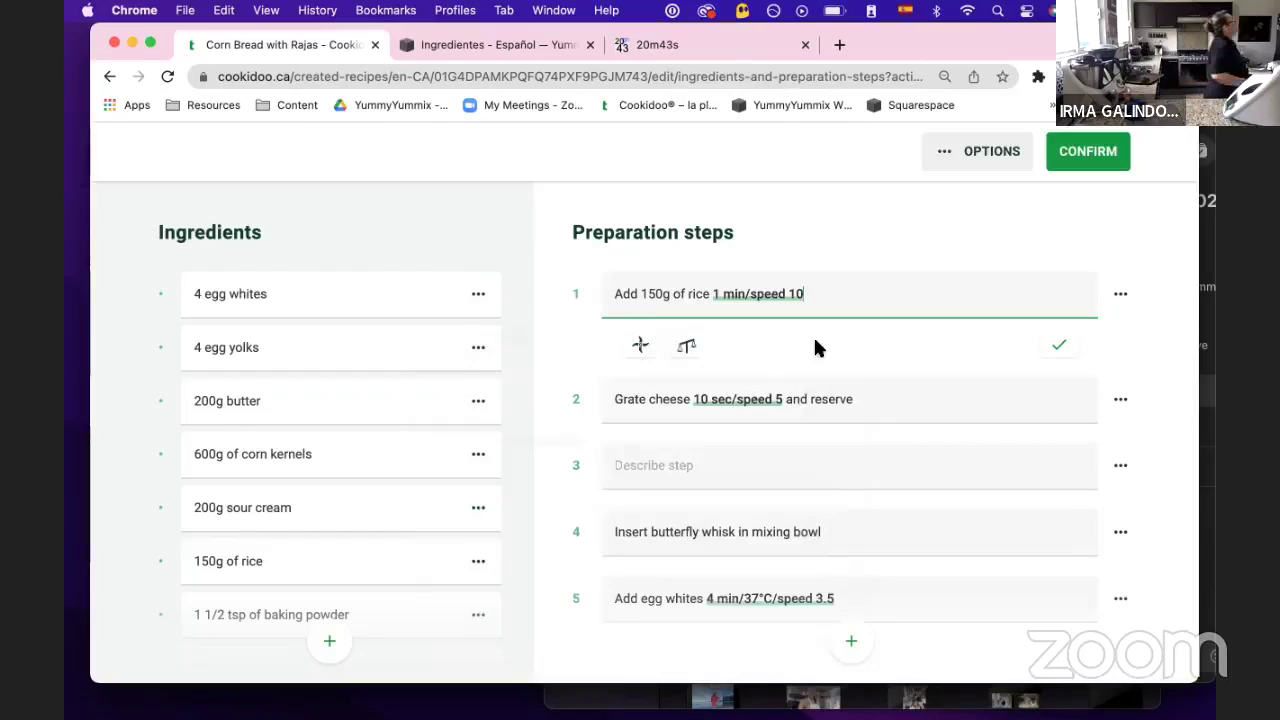
Append "and reserve" to the rice step and delete the blank step below the cheese grating step
type("and")
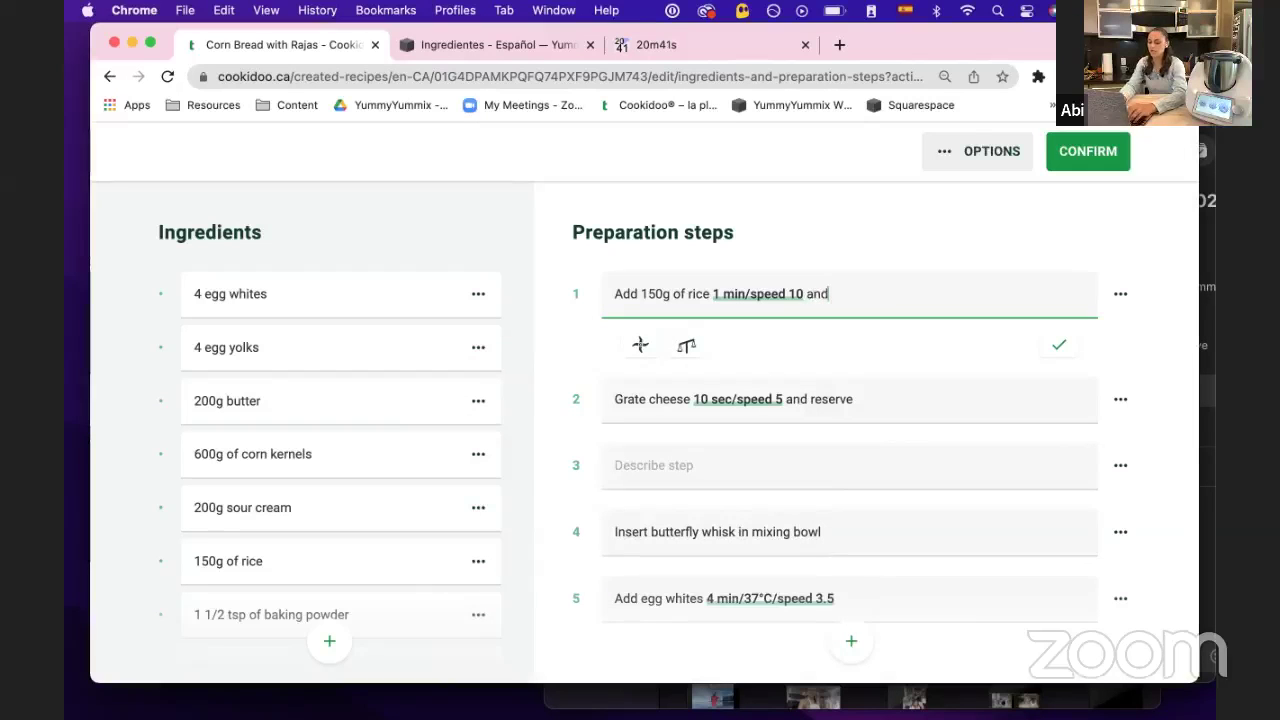
type(" reserve")
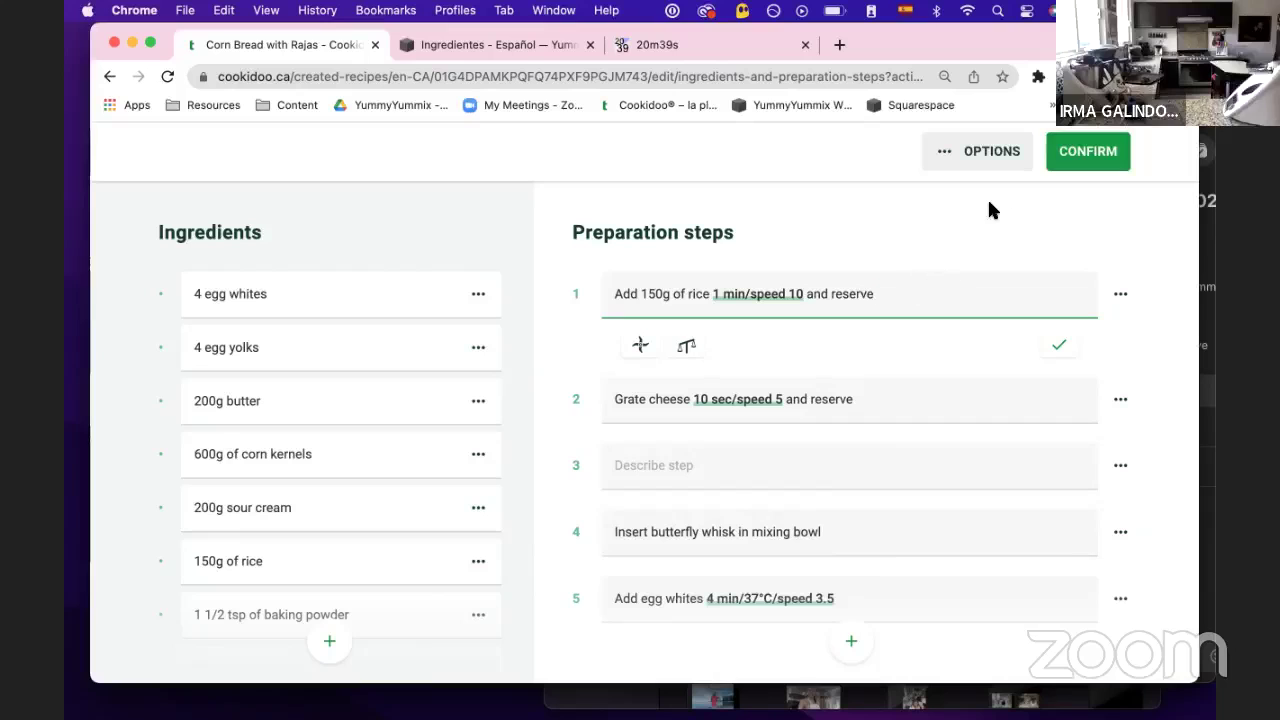
left_click(1055, 385)
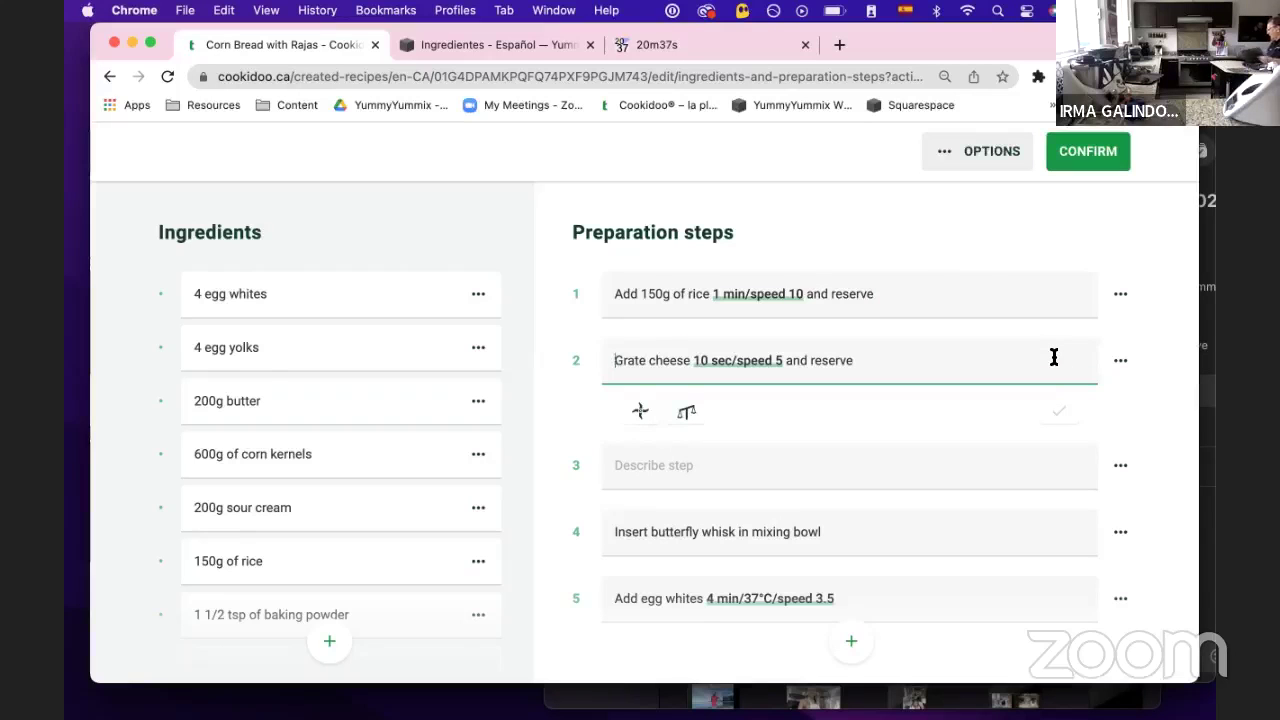
scroll(1021, 375, "down", 1)
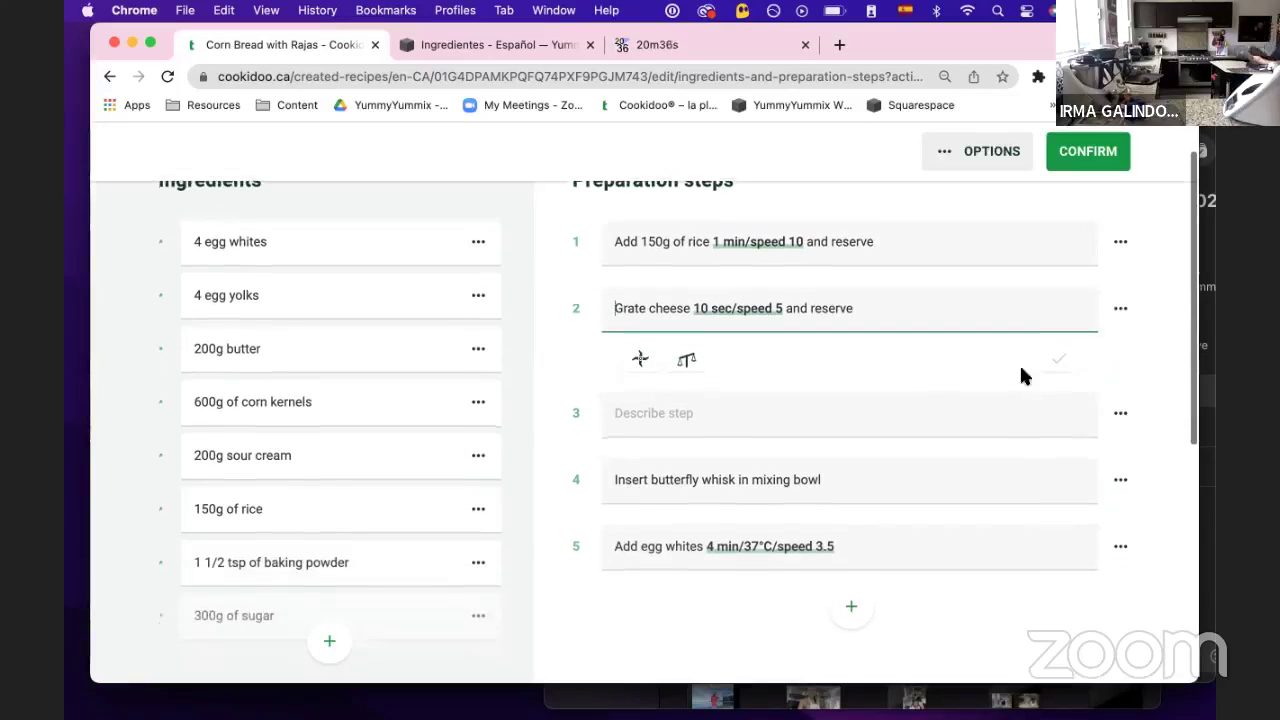
left_click(1056, 413)
key("BackSpace")
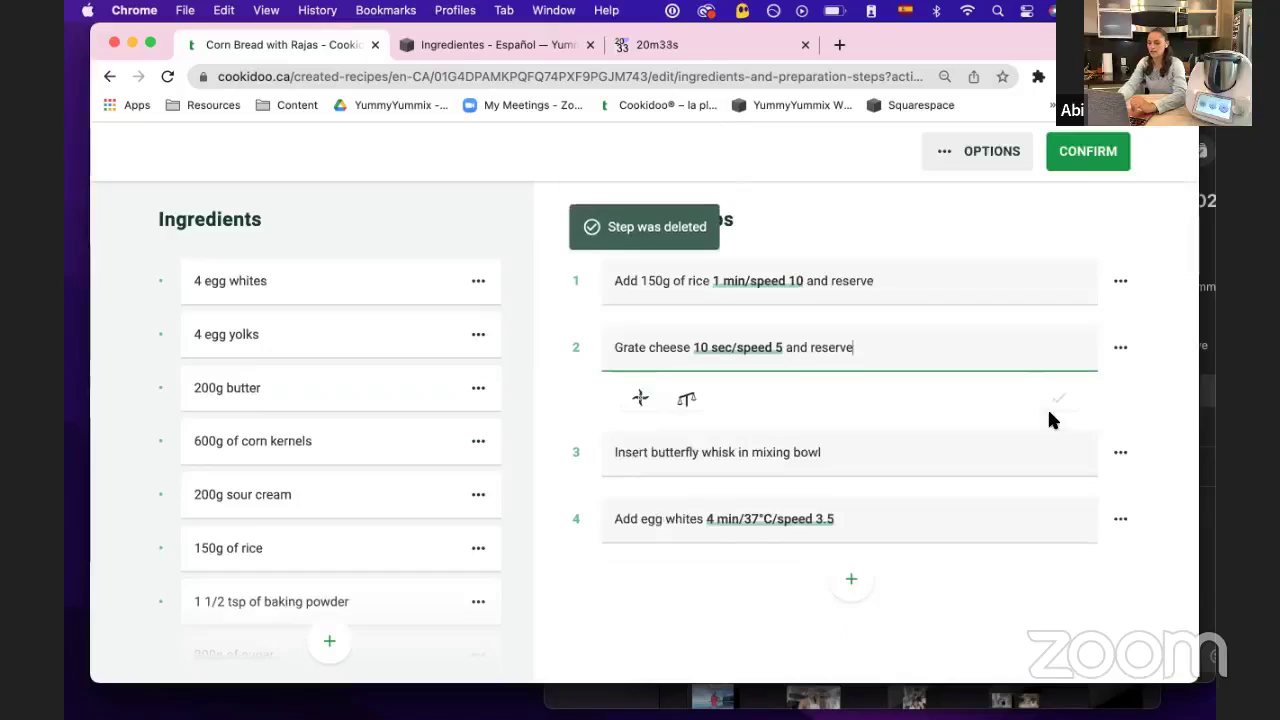
left_click(889, 457)
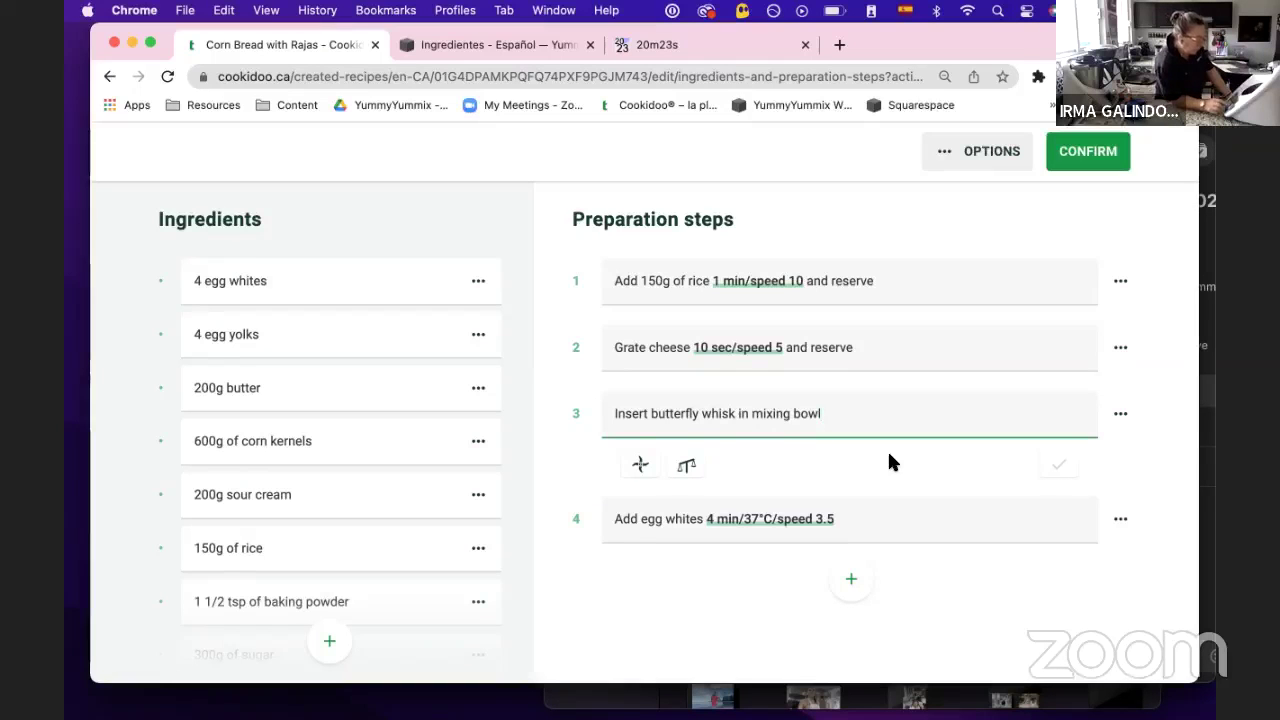
scroll(889, 457, "down", 2)
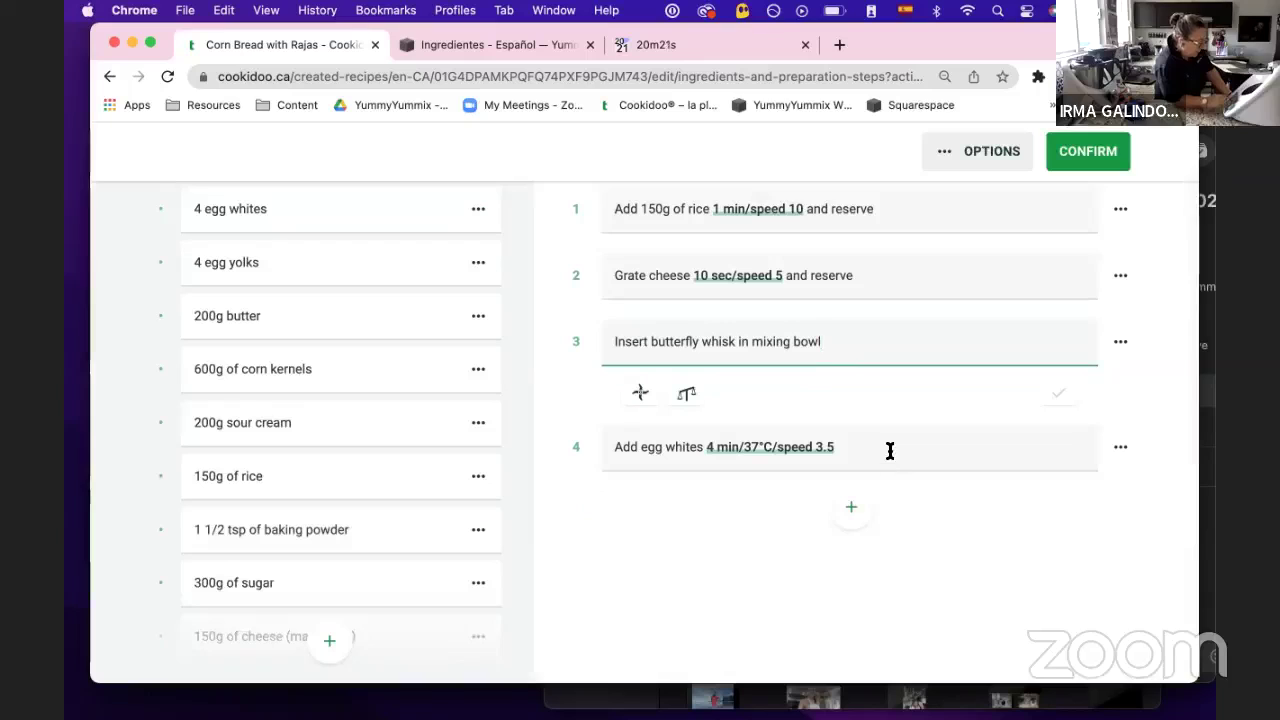
left_click(891, 453)
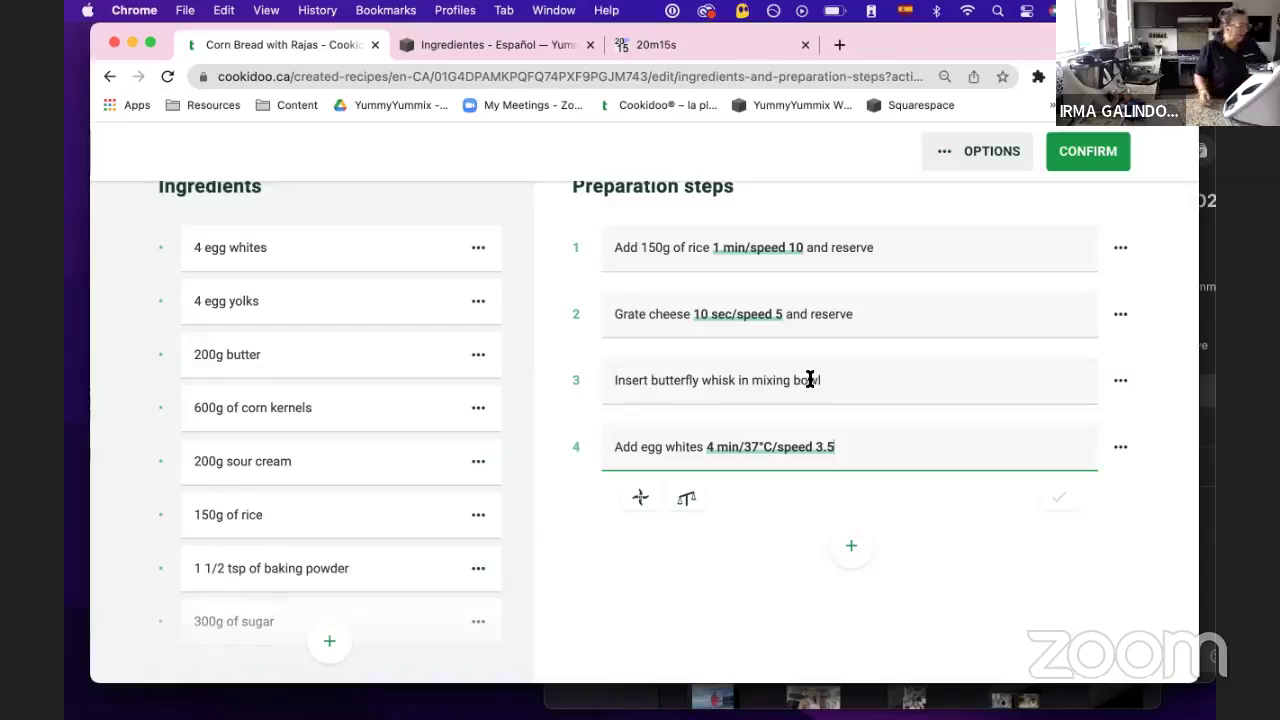
left_click(745, 380)
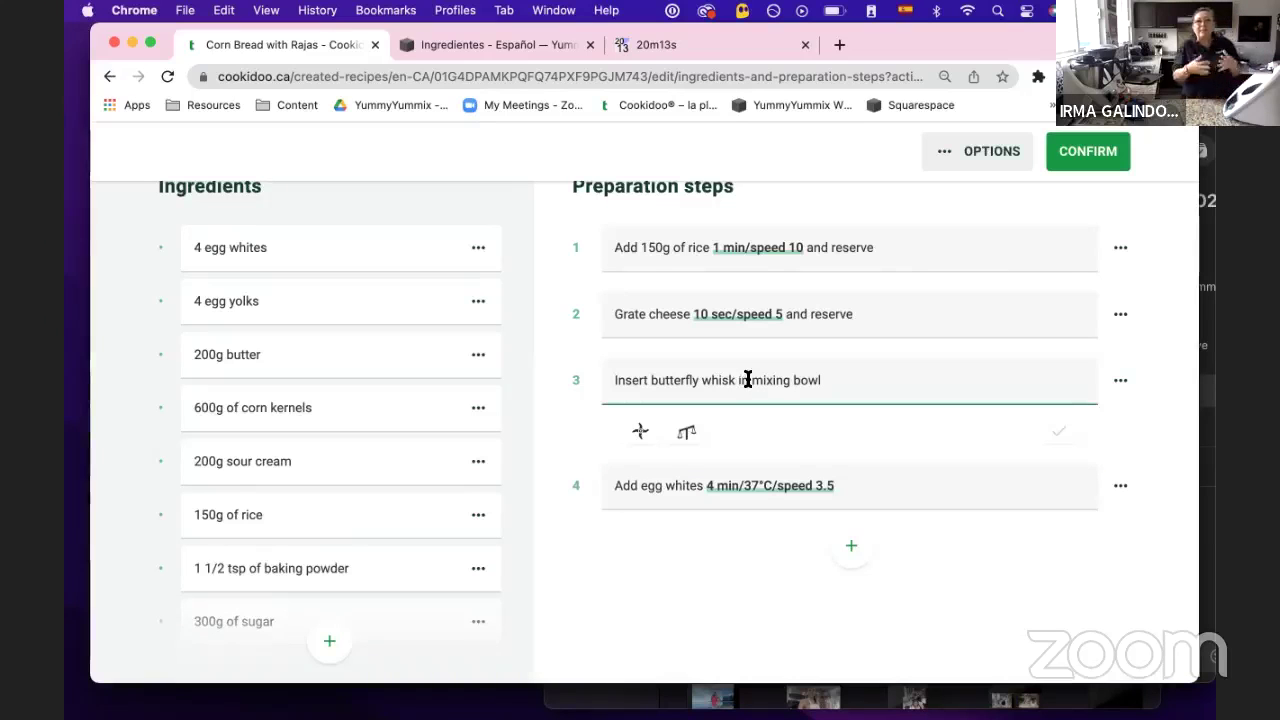
type("cle")
type("an and")
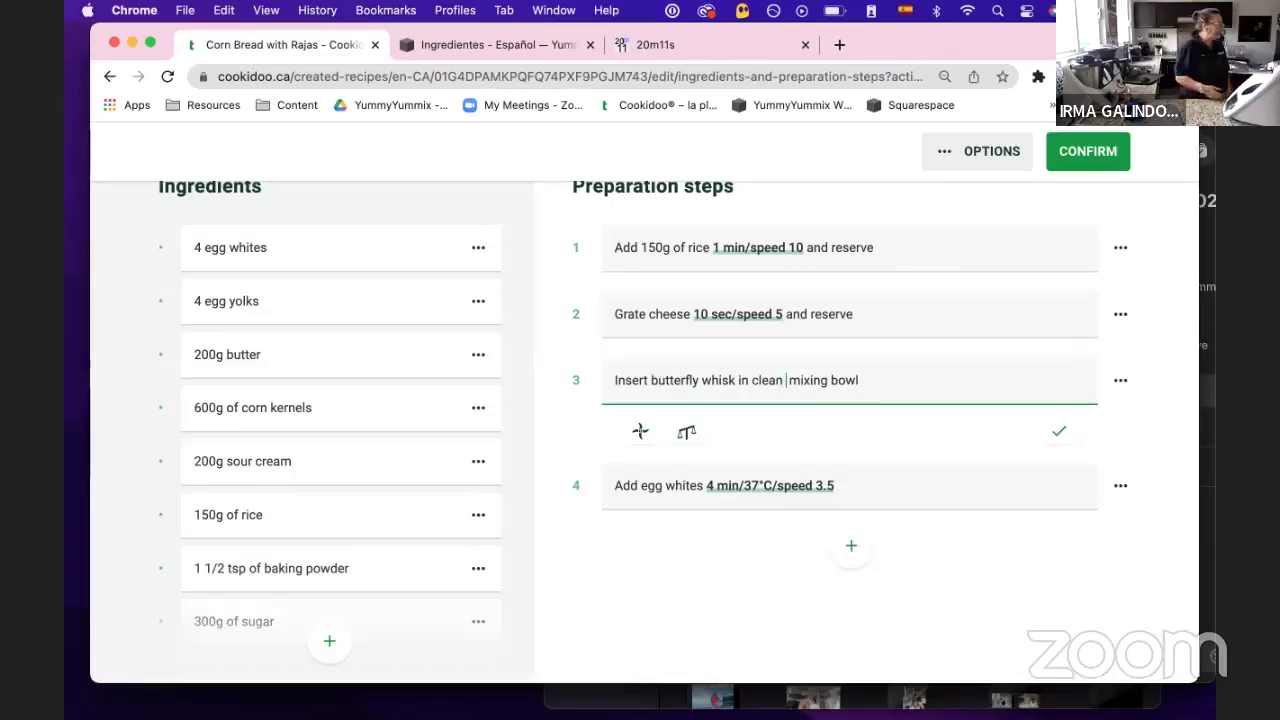
Delete all the text in front of "mixing bowl" in the butterfly whisk step
key("BackSpace")
key("BackSpace")
key("BackSpace")
key("BackSpace")
key("BackSpace")
key("BackSpace")
key("BackSpace")
key("BackSpace")
key("BackSpace")
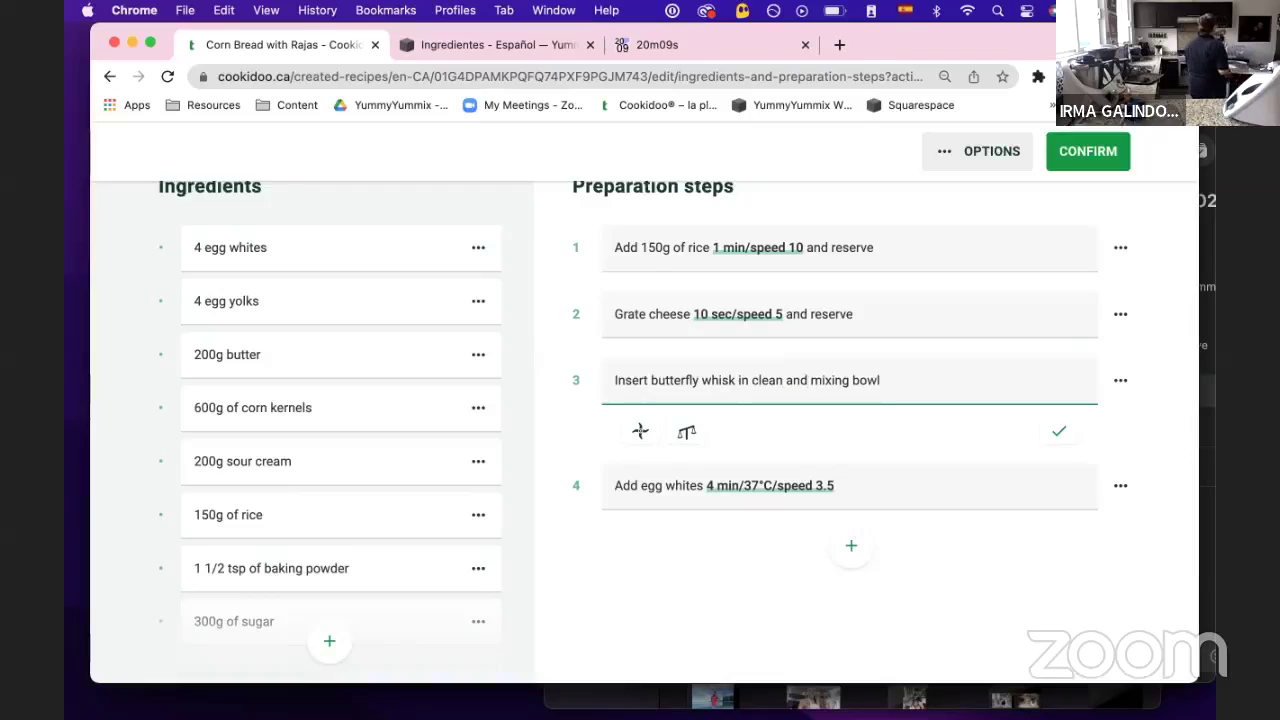
key("BackSpace")
key("BackSpace")
key("BackSpace")
key("BackSpace")
key("BackSpace")
key("BackSpace")
key("BackSpace")
key("BackSpace")
key("BackSpace")
key("BackSpace")
key("BackSpace")
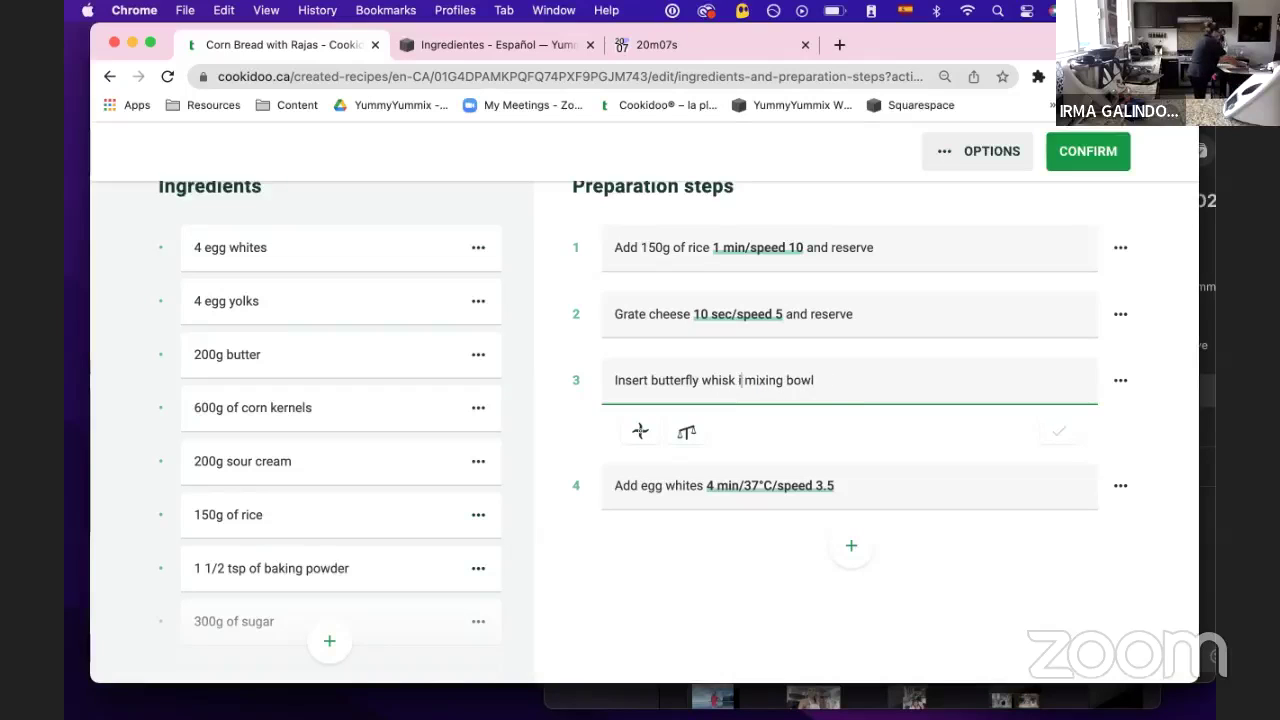
key("BackSpace")
key("BackSpace")
key("BackSpace")
key("BackSpace")
key("BackSpace")
key("BackSpace")
key("BackSpace")
key("BackSpace")
key("BackSpace")
key("BackSpace")
key("BackSpace")
key("BackSpace")
key("BackSpace")
key("BackSpace")
key("BackSpace")
key("BackSpace")
key("BackSpace")
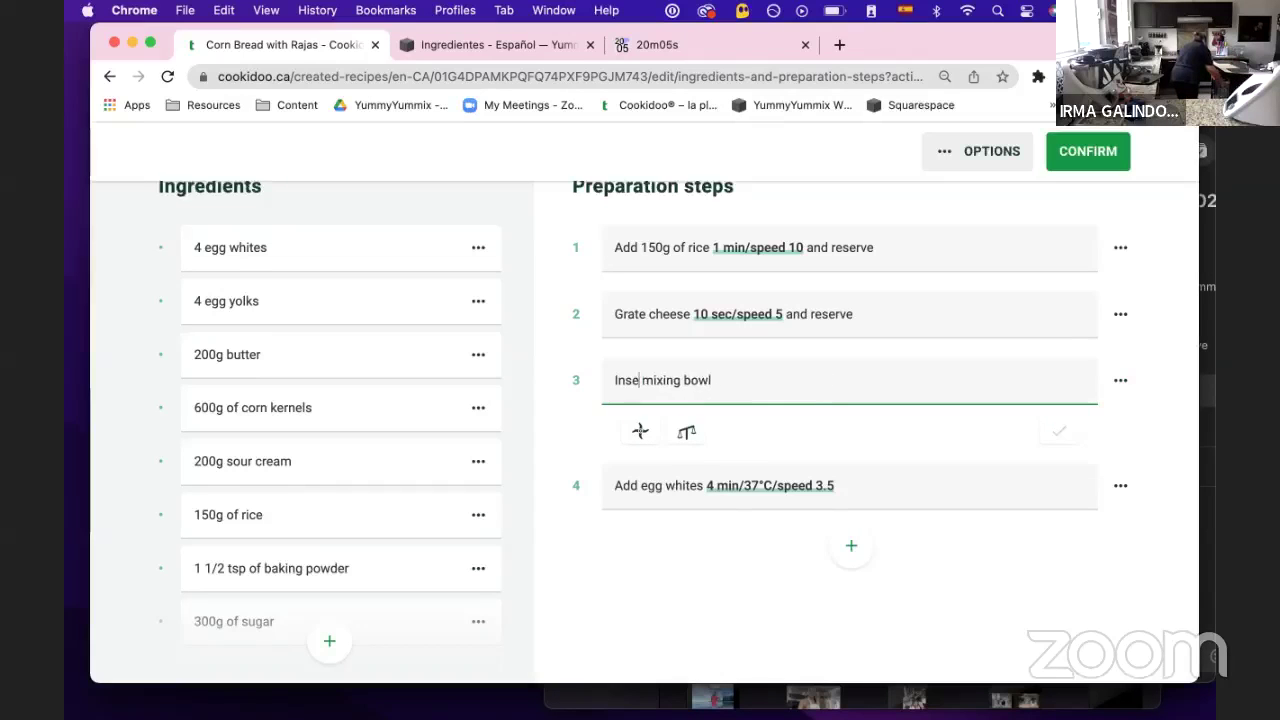
Restore the cheese grating step's ending "and reserve" and split "mixing bowl" off into its own third step
type("Cl mixing bowl")
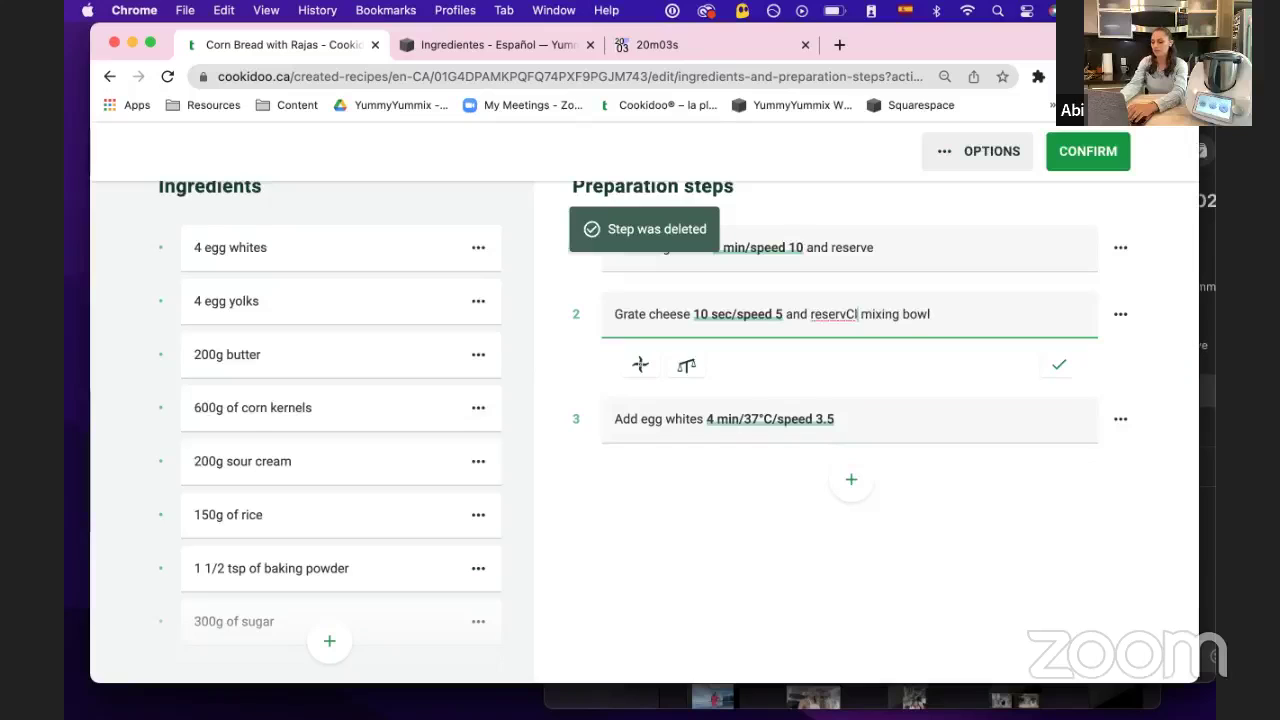
key("BackSpace")
key("BackSpace")
type("e")
key("Return")
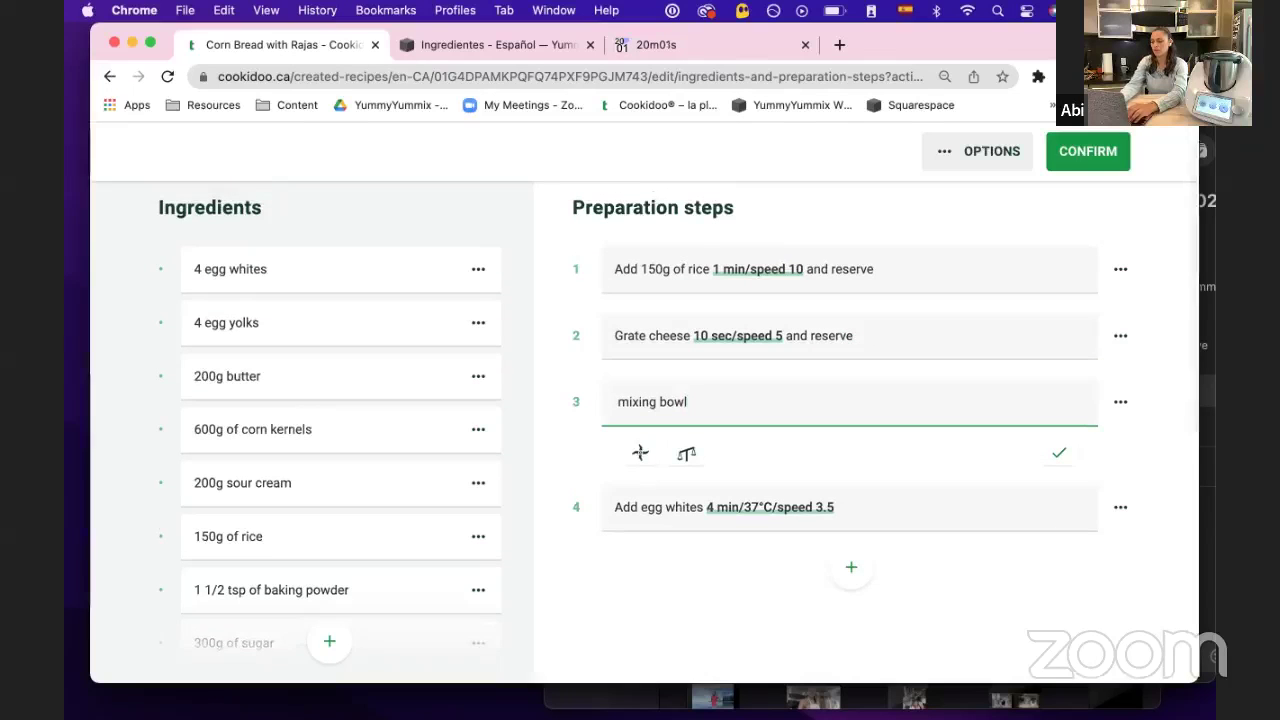
Complete the third preparation step so it reads "Clean and perfectly dry the mixing bowl and insert butterfly whisk"
type("Clean and p")
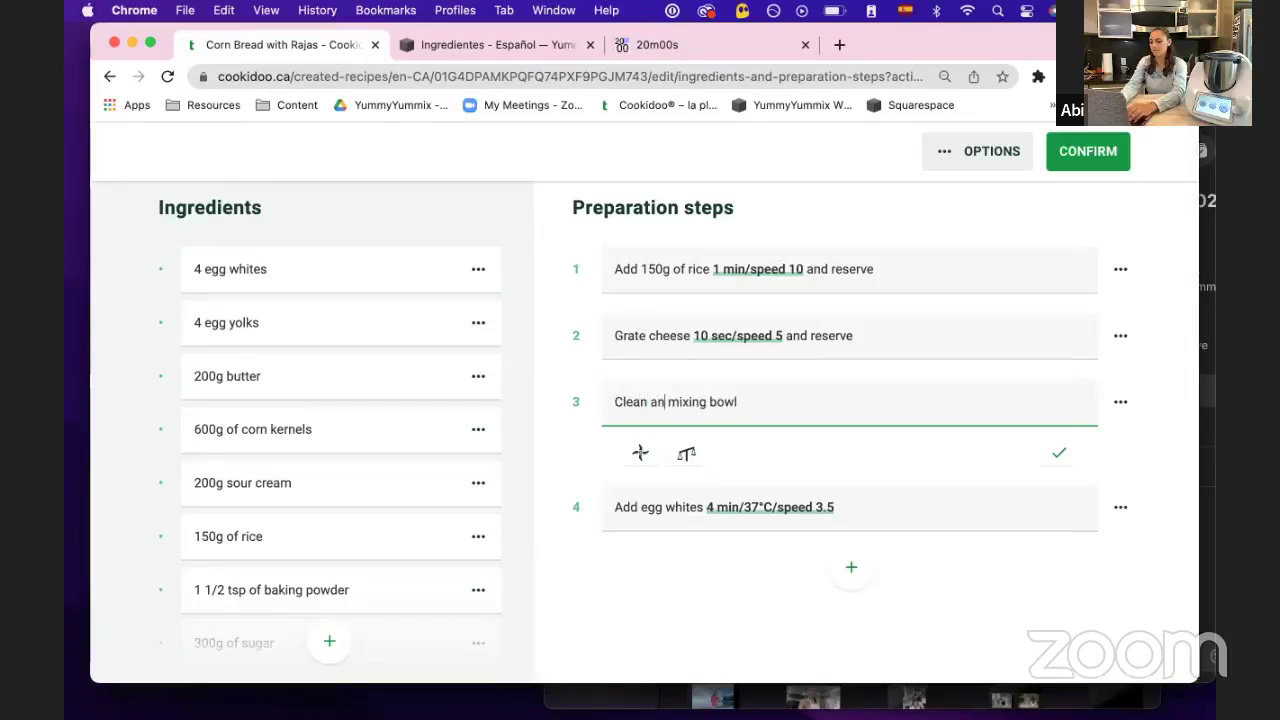
type("erfectly d")
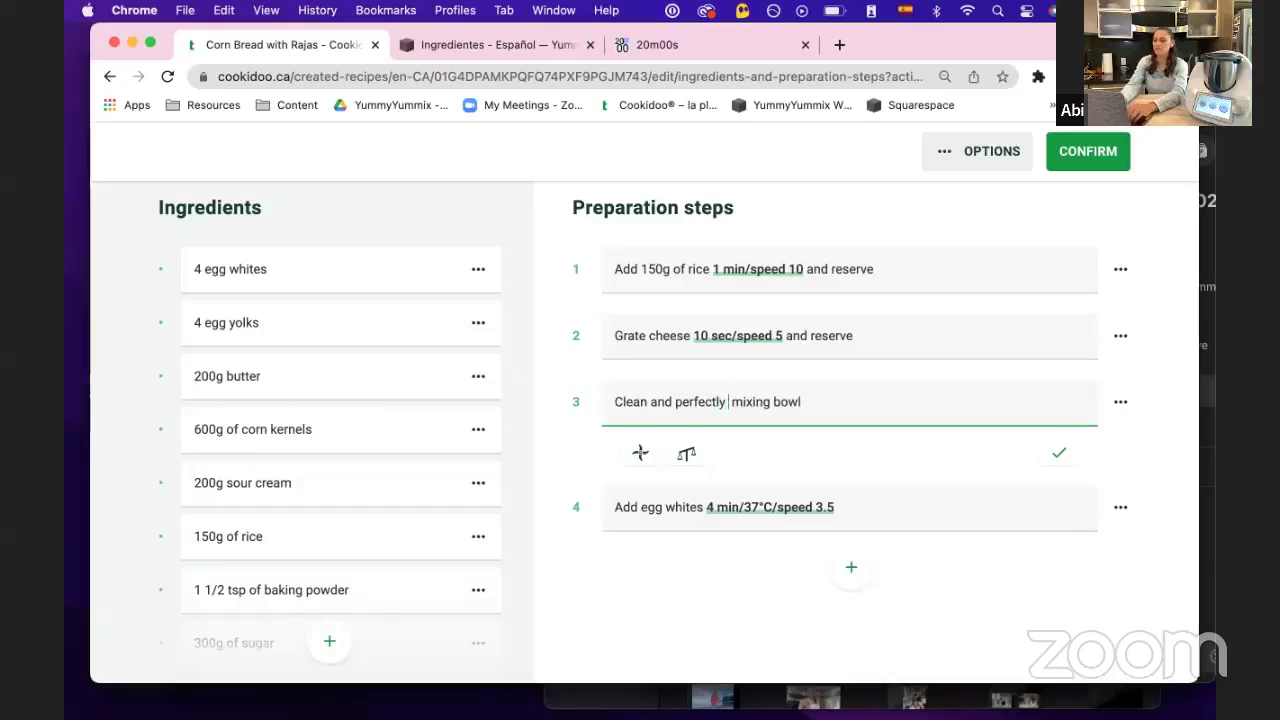
type("ry the ")
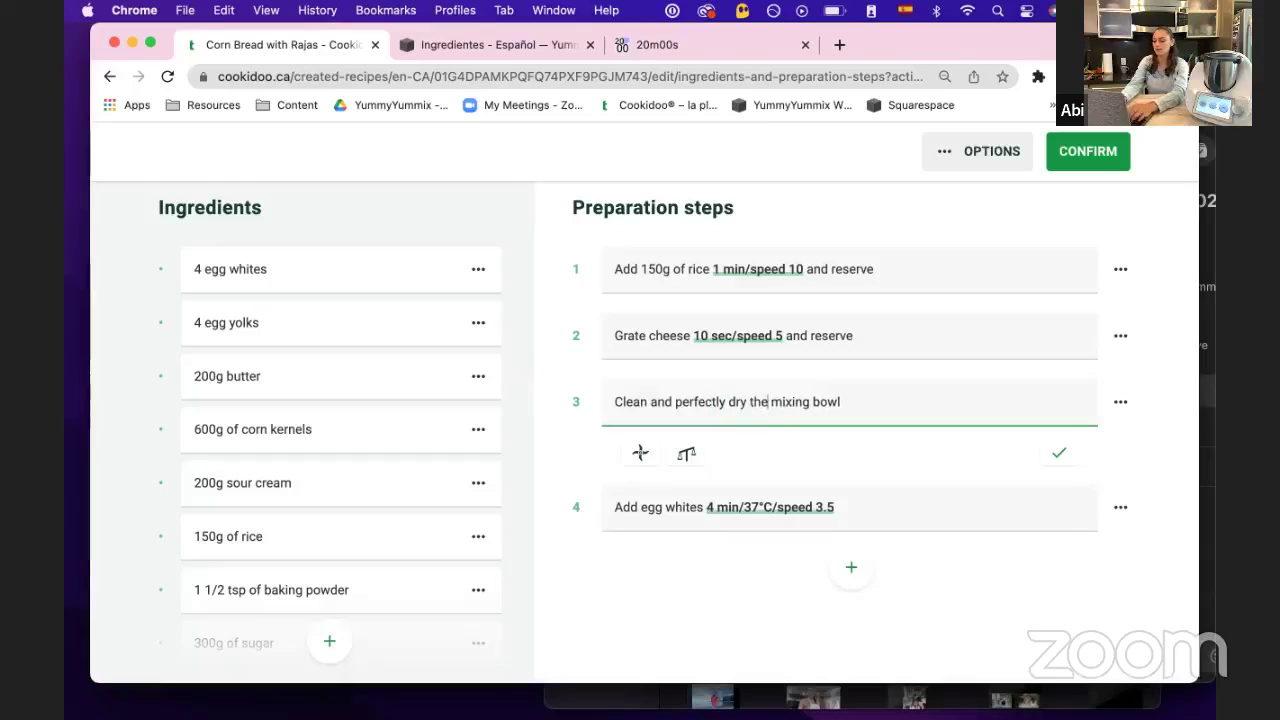
type("and inse")
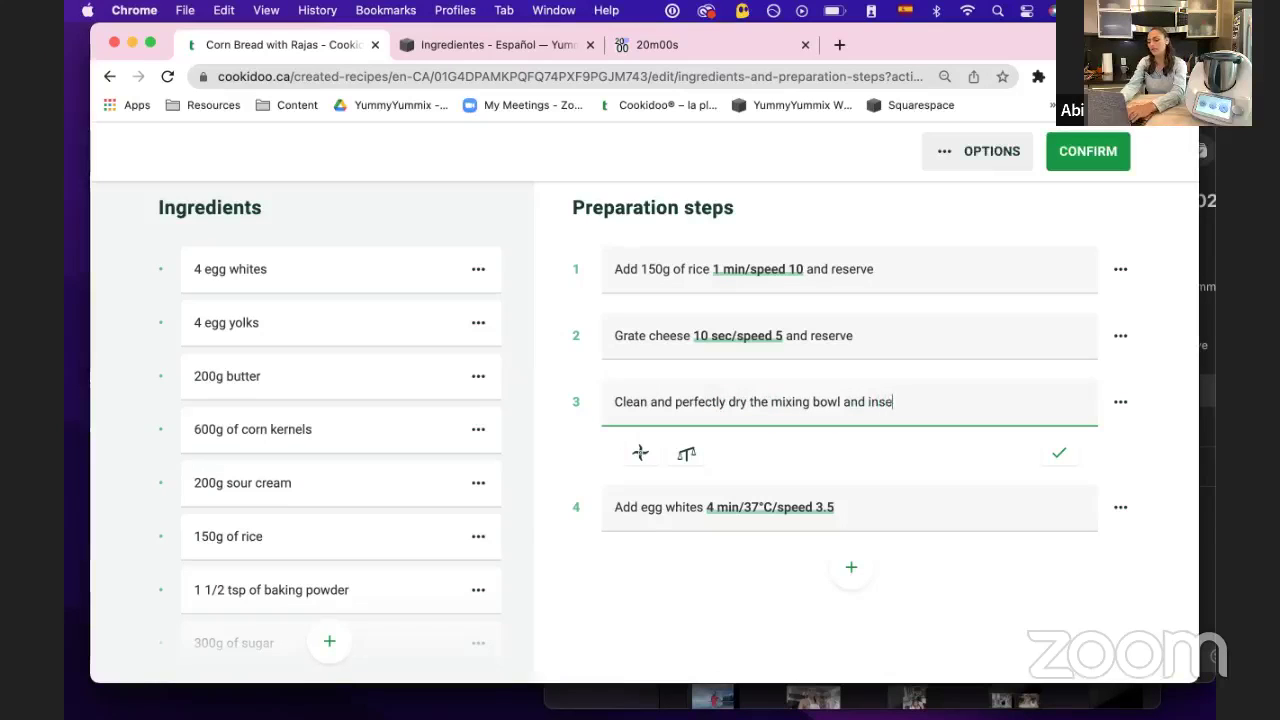
type("rt butte")
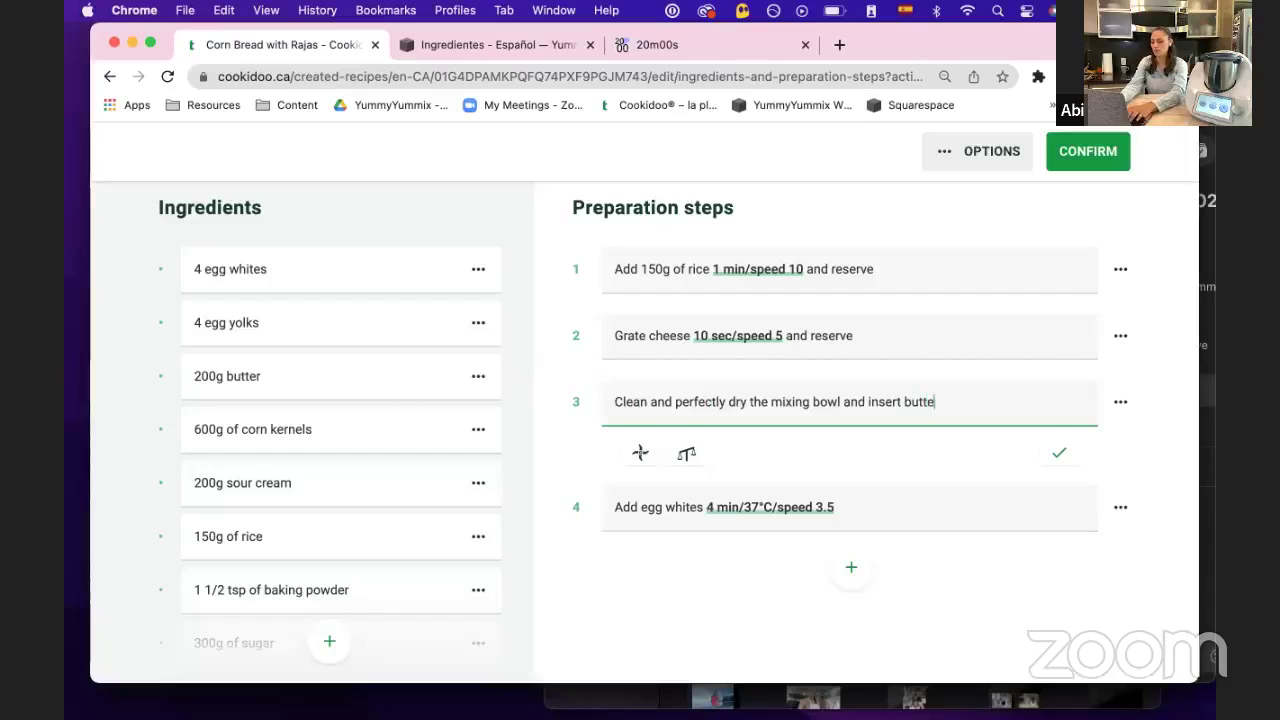
type("rgly w")
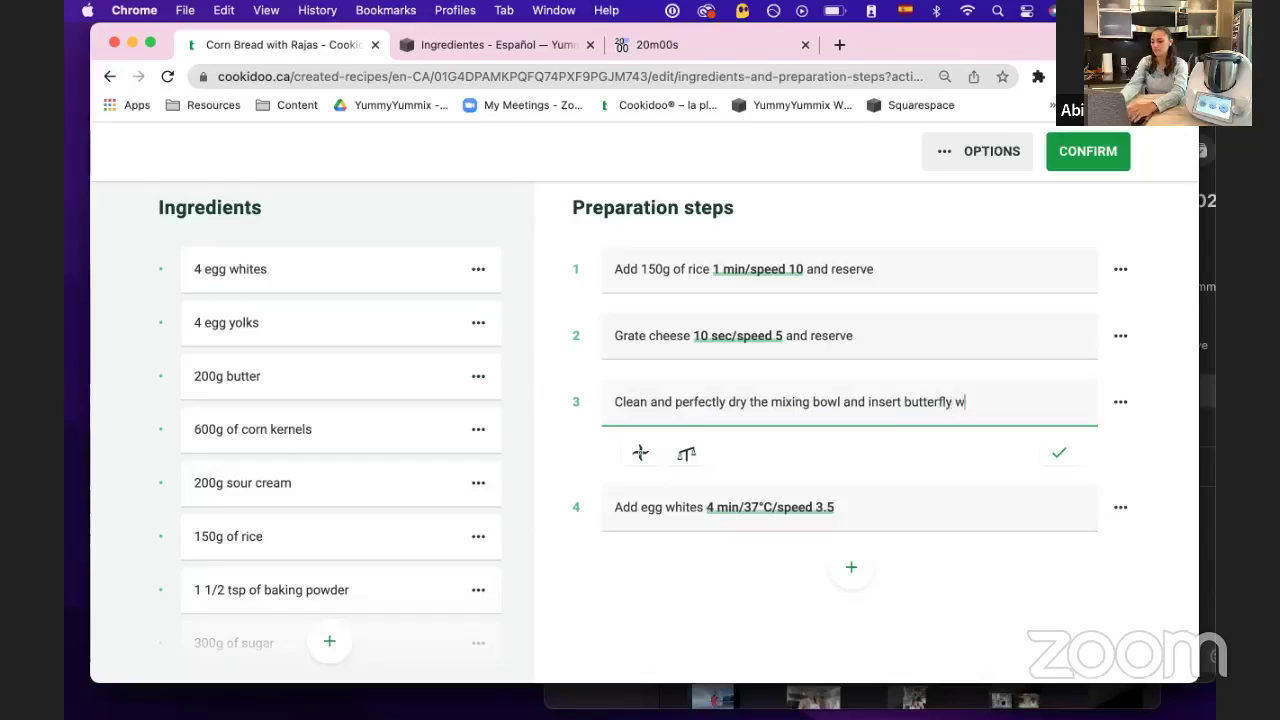
type("hist")
key("BackSpace")
type("k")
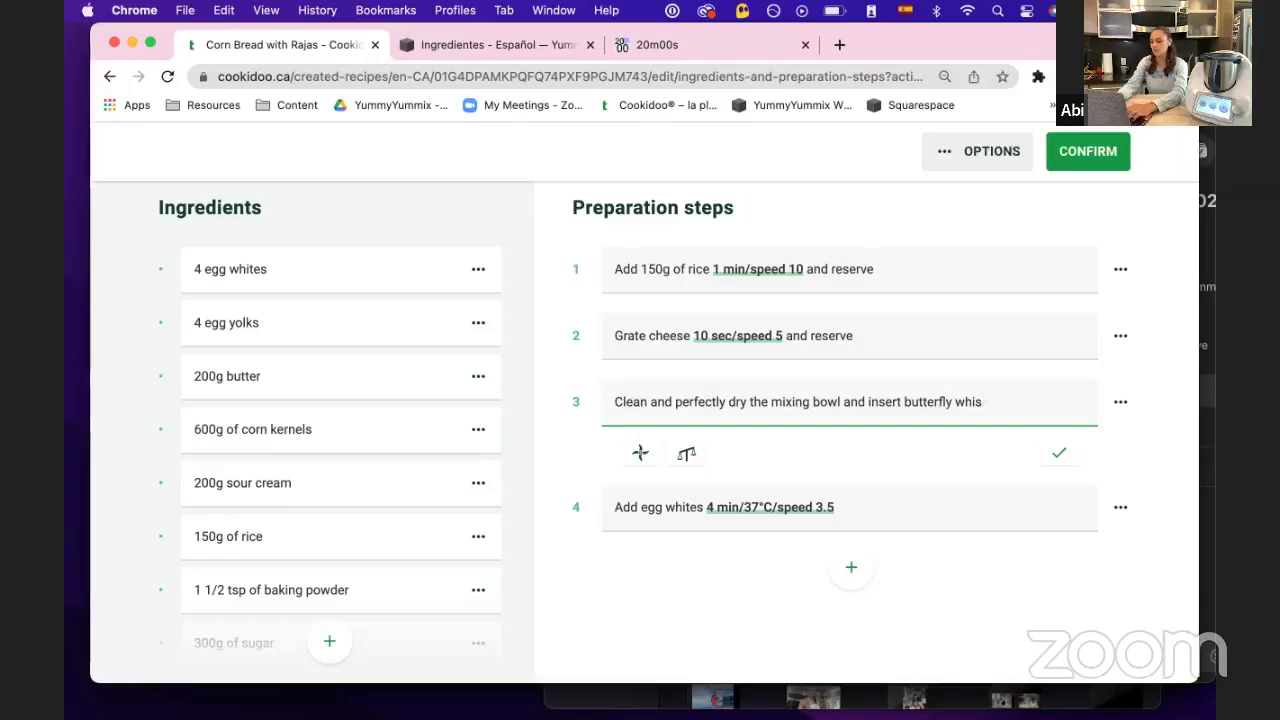
type("k")
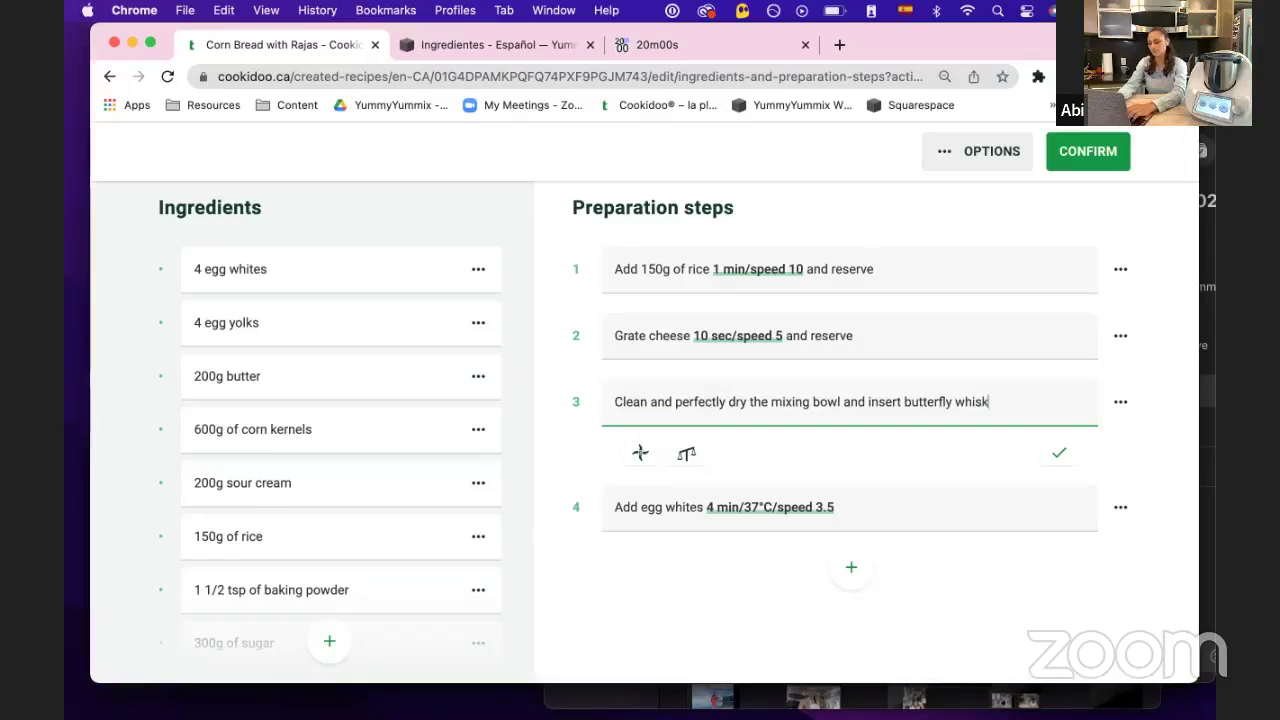
Insert "to mixing bowl" before the cooking setting in the egg whites step and append "and reserve" after it
left_click(871, 503)
left_click(702, 466)
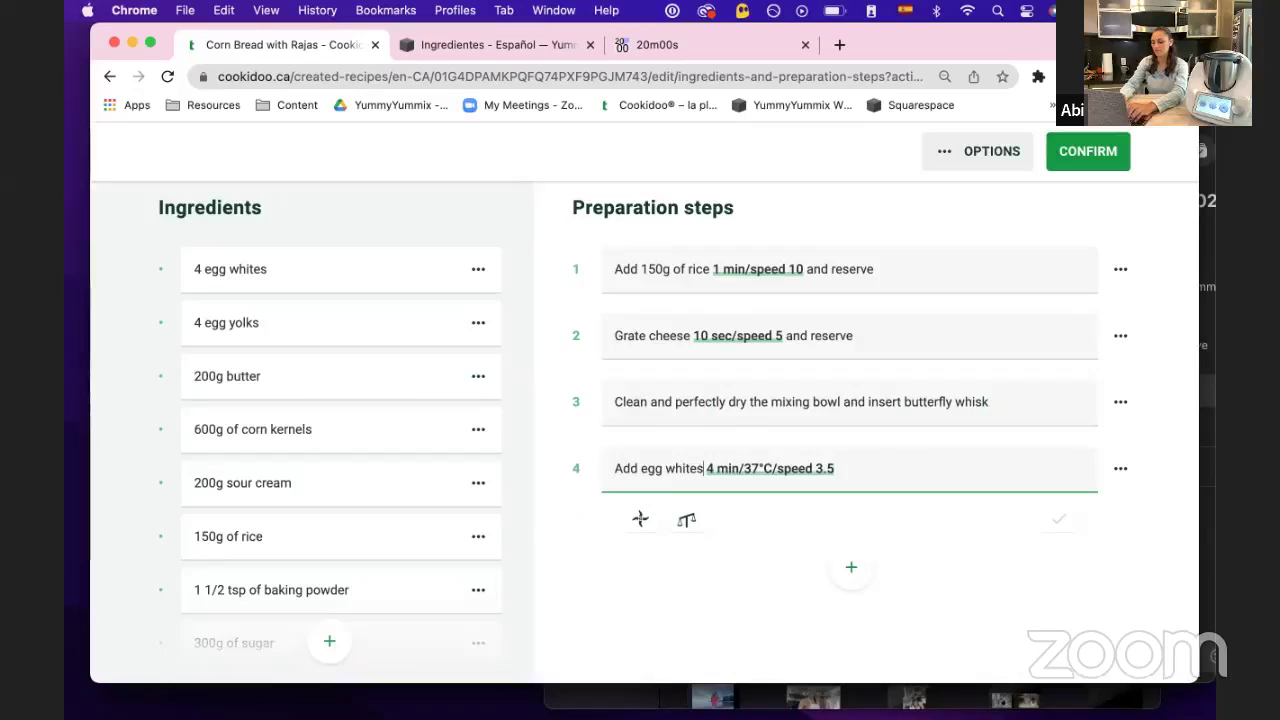
type("to m ixing bow")
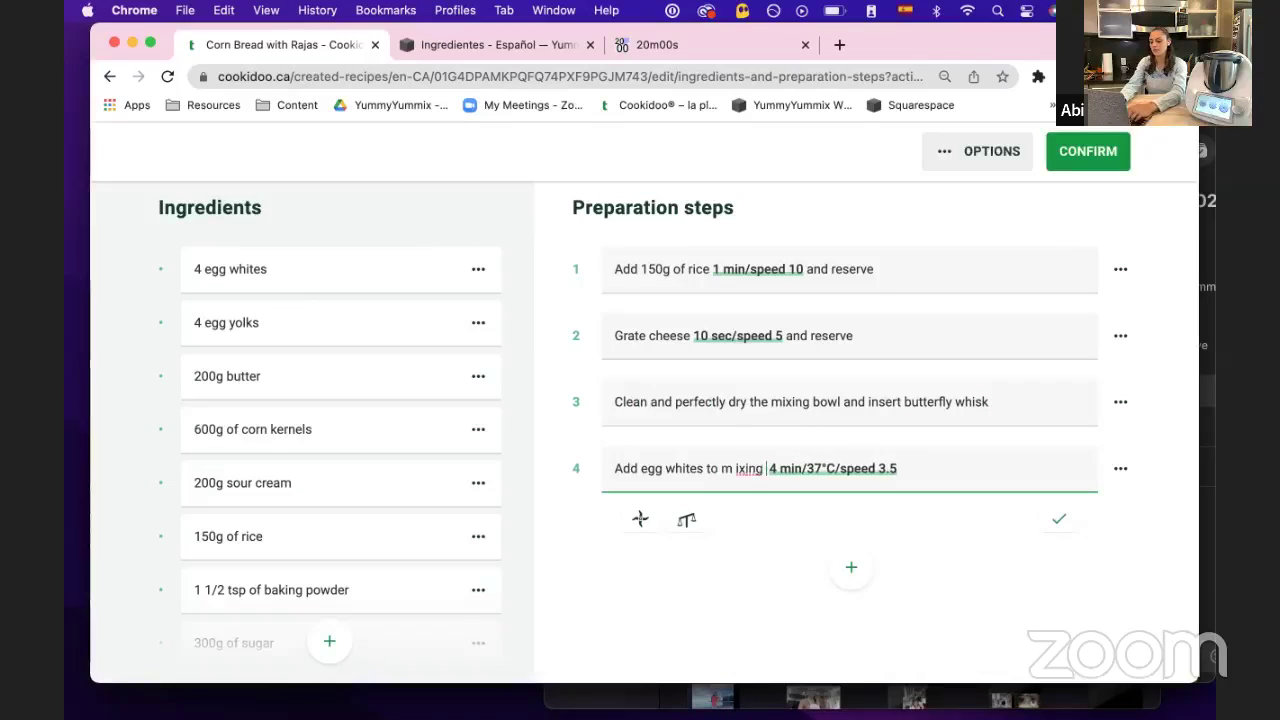
type("l")
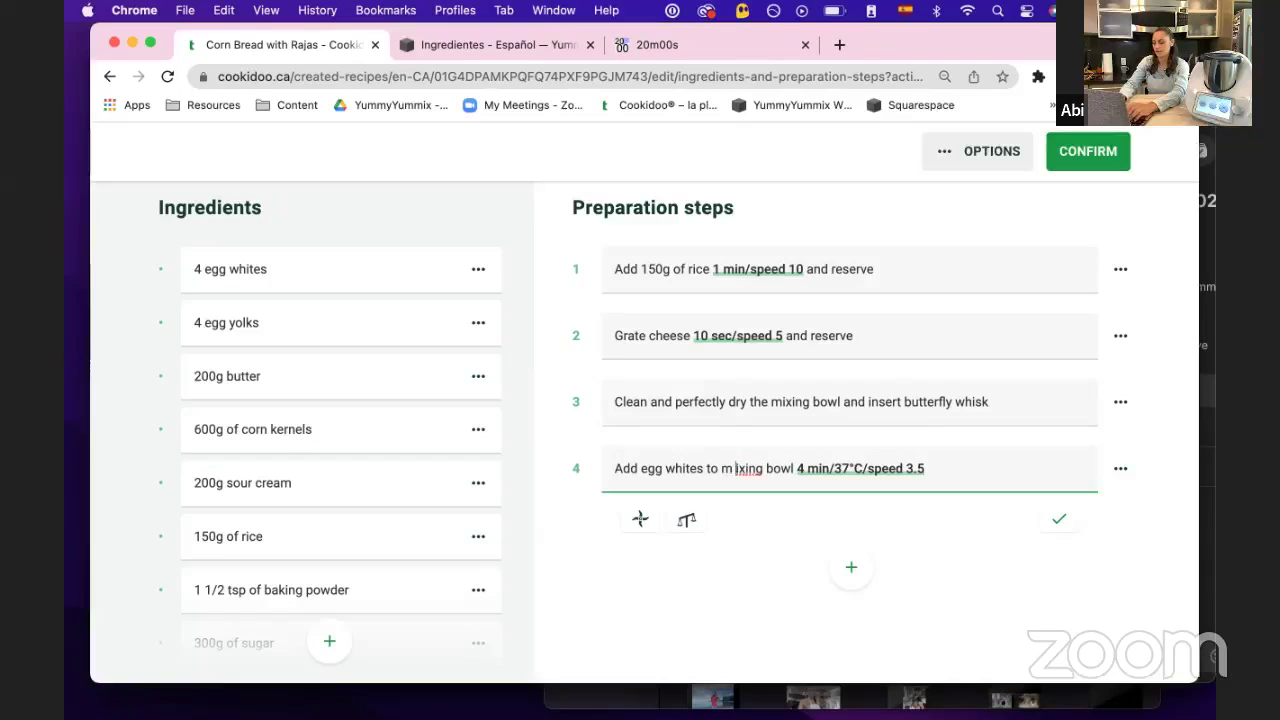
left_click(735, 468)
key("BackSpace")
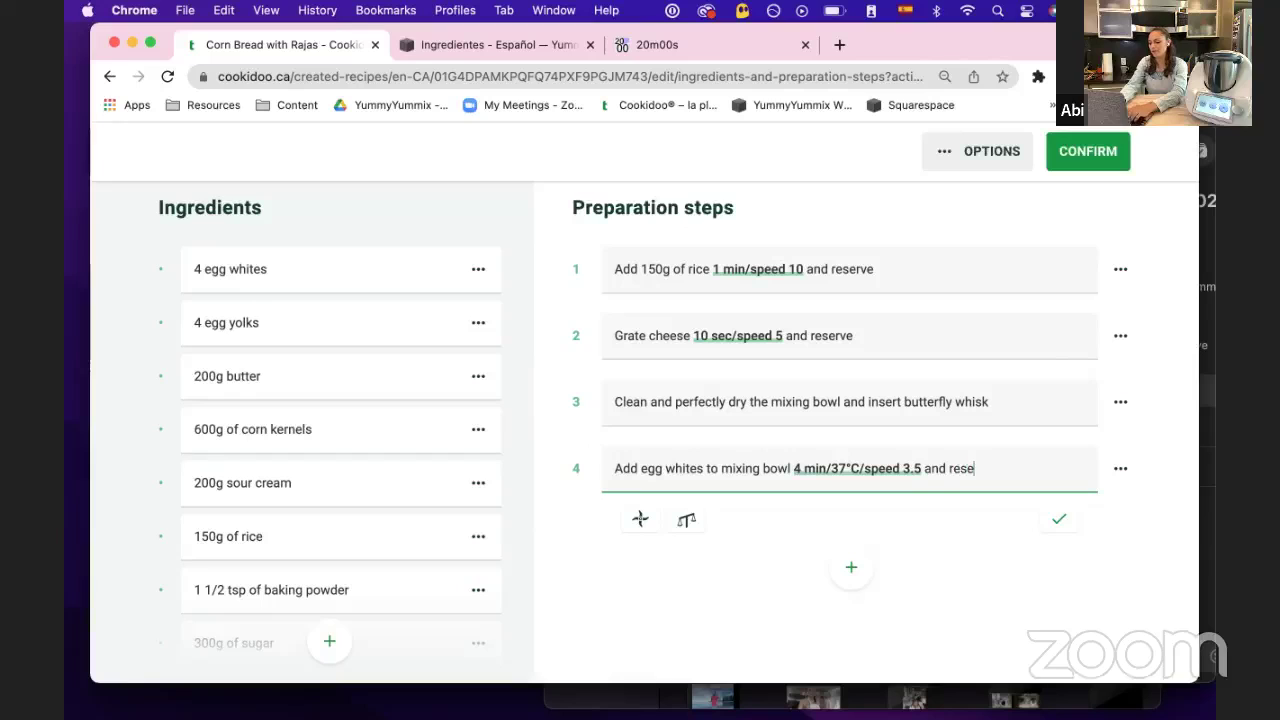
Add a fifth preparation step reading "Place the corn kernels and 200g of sour cream"
key("Return")
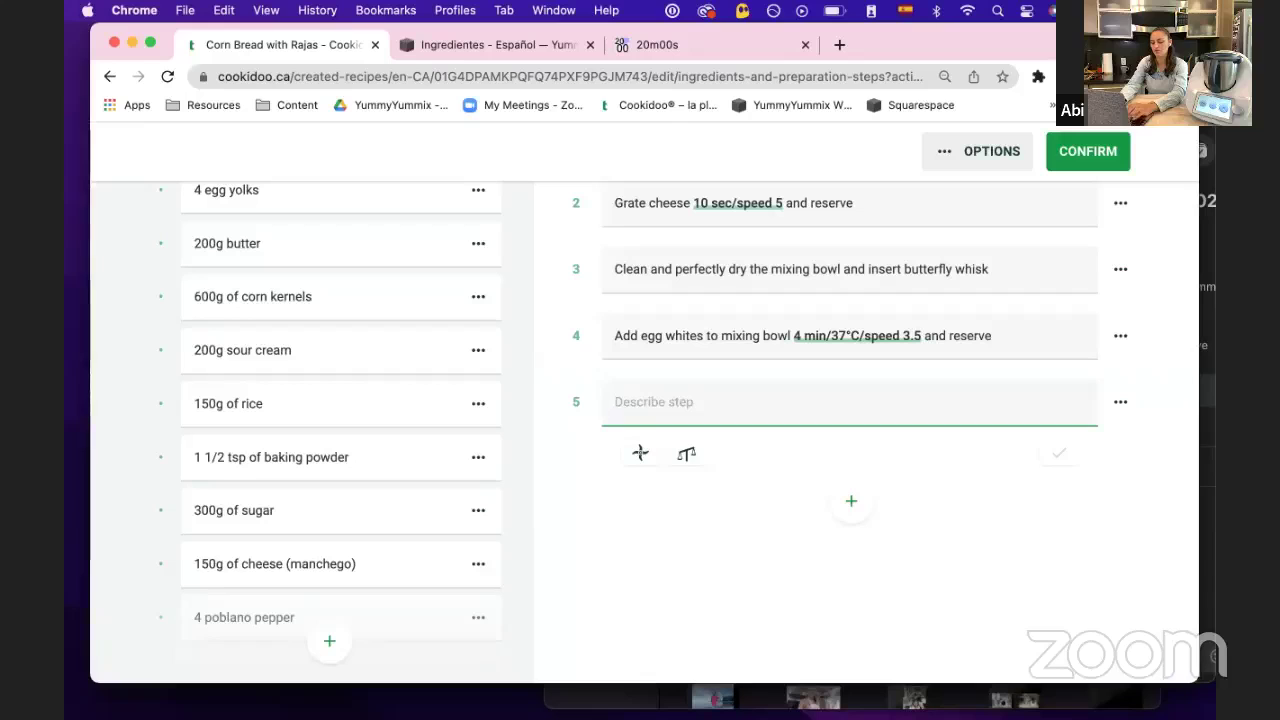
type("Add")
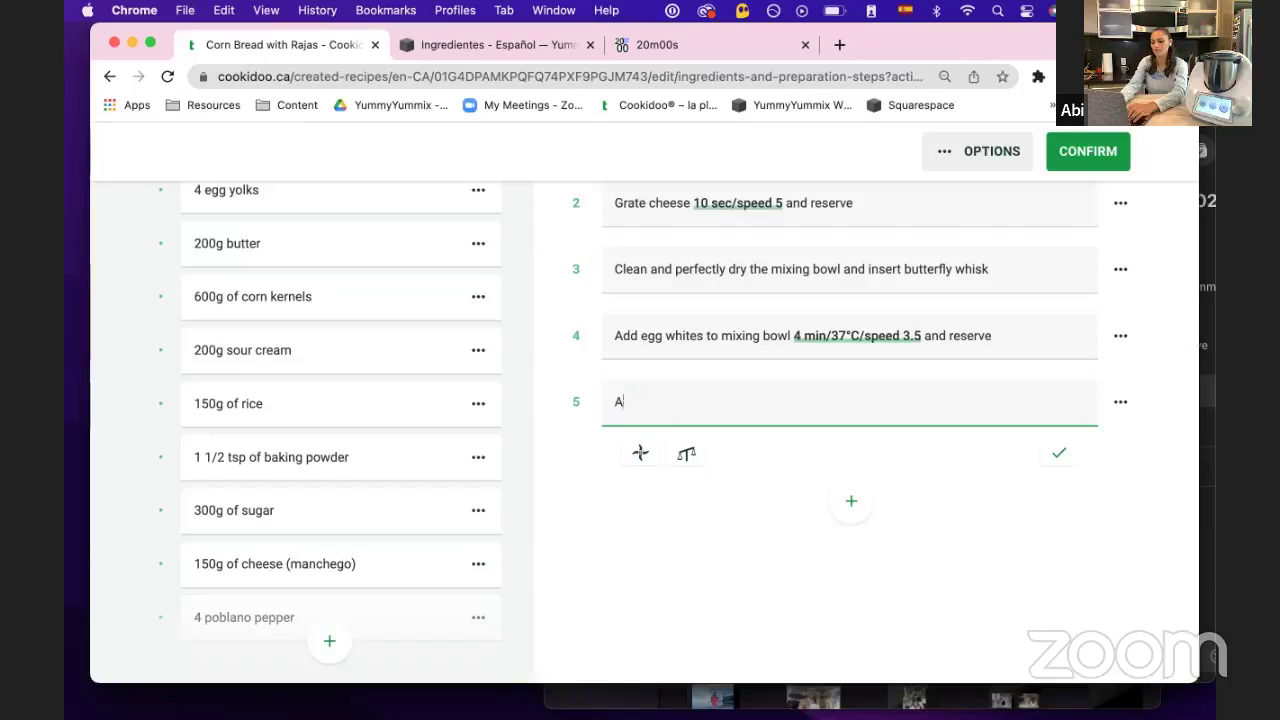
key("BackSpace")
type("Place the ")
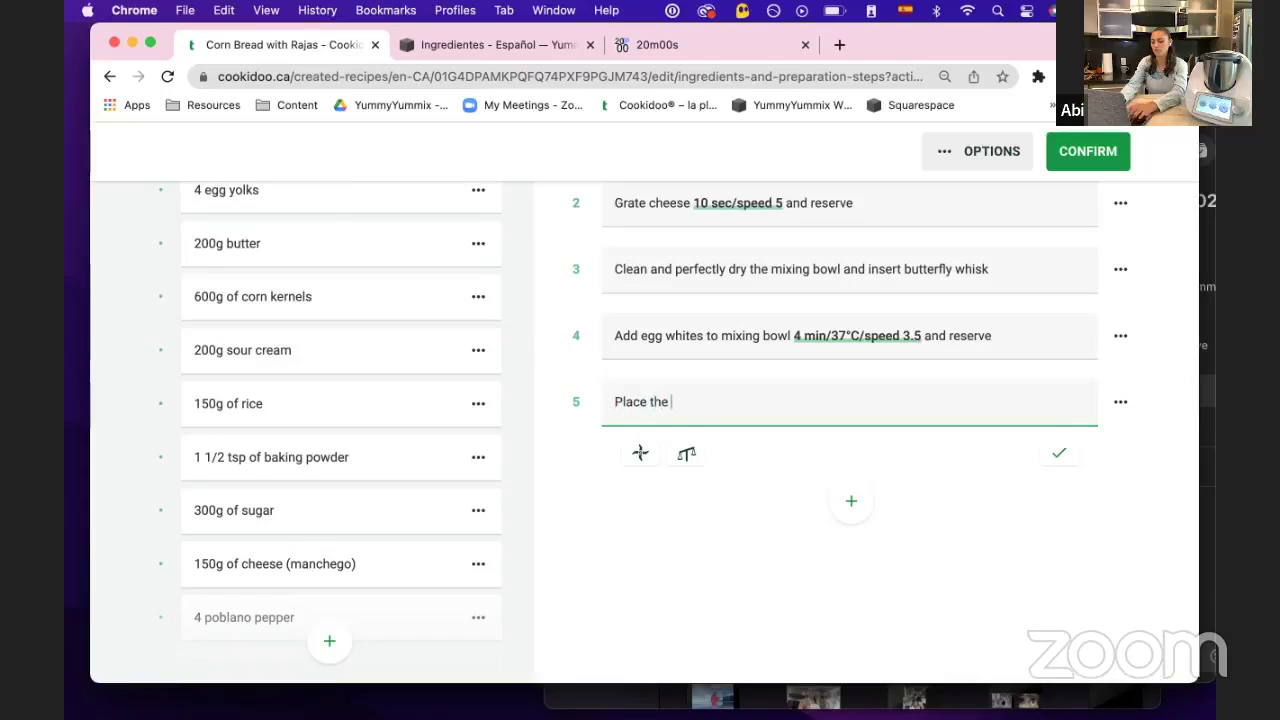
type("corn ker")
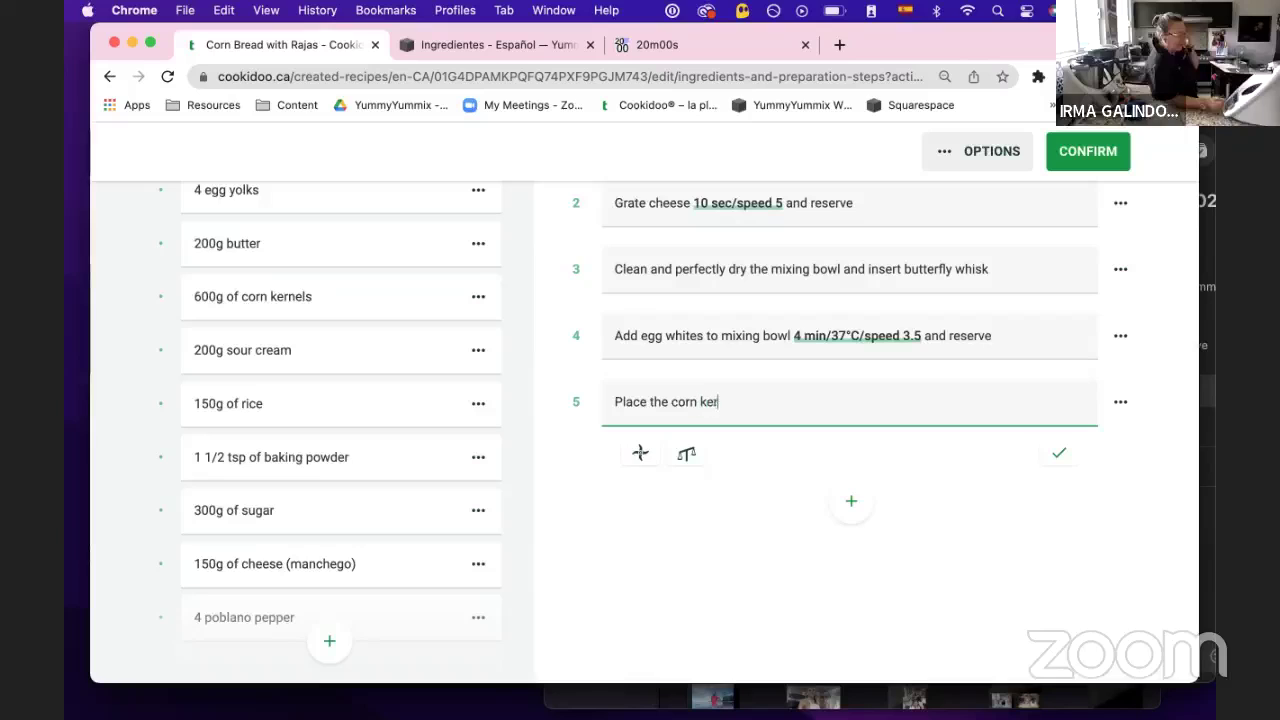
type("nel")
type("s a")
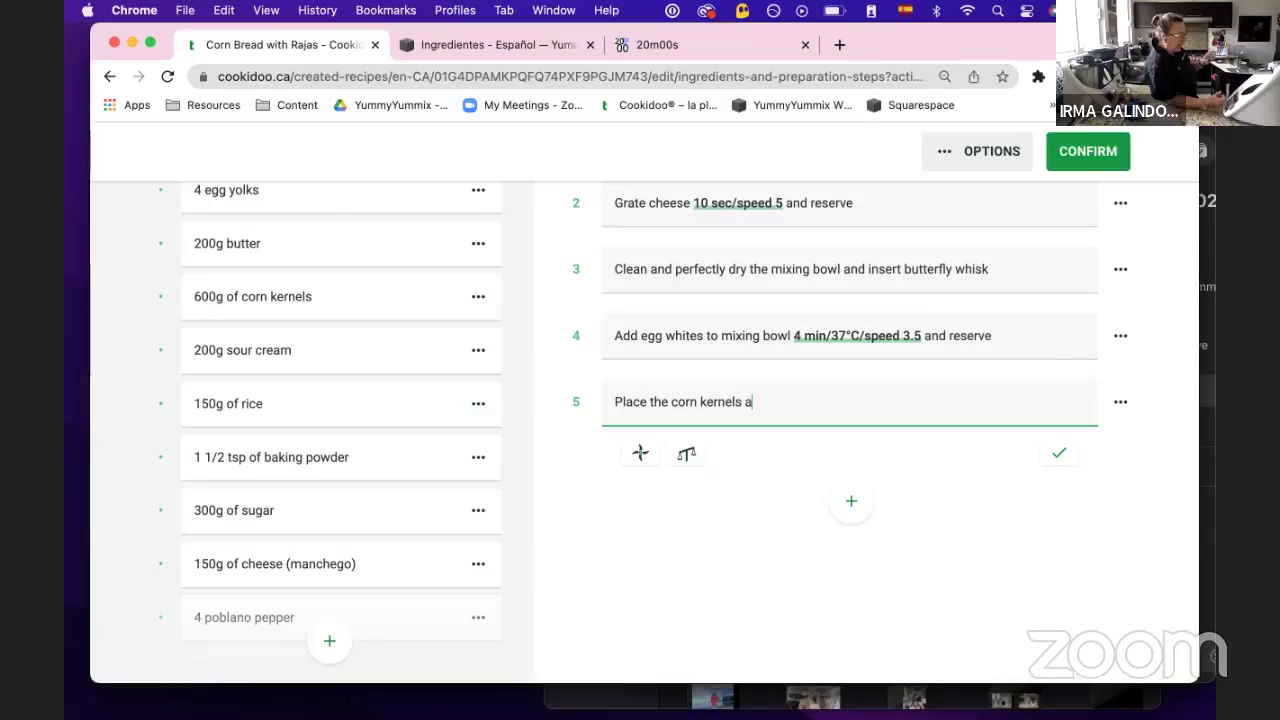
type("nd the")
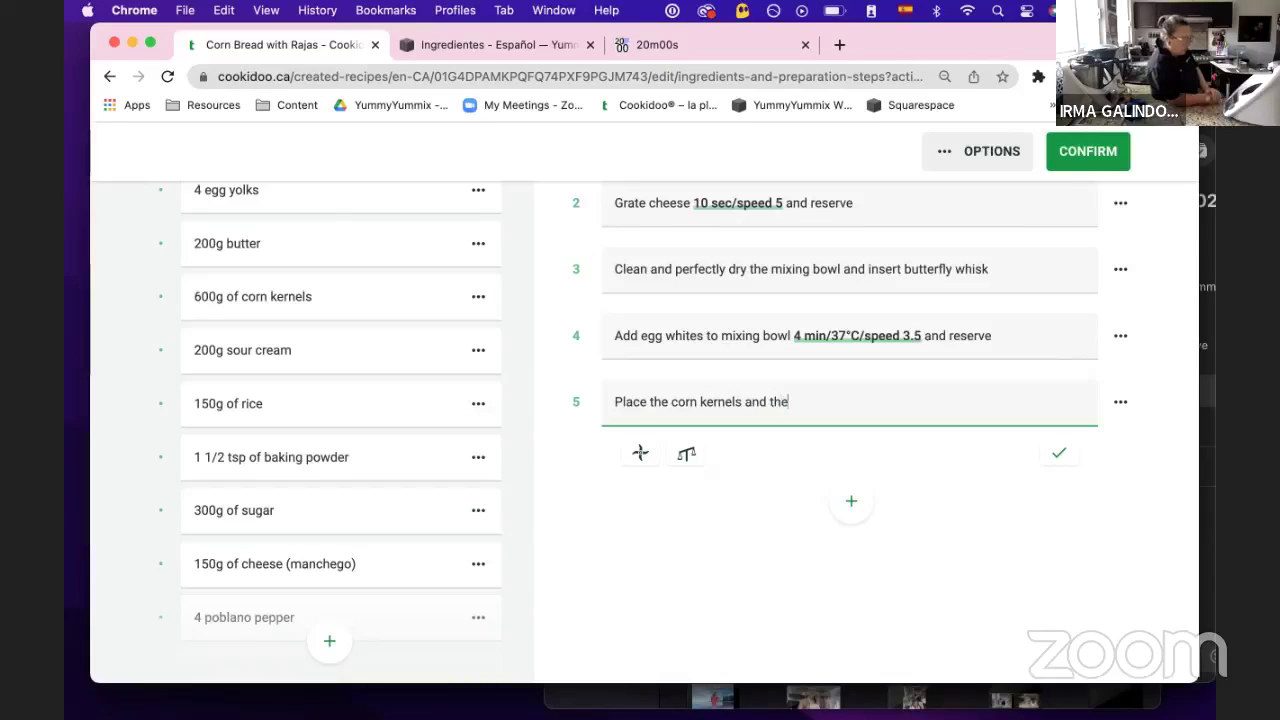
key("BackSpace")
key("BackSpace")
key("BackSpace")
type("200")
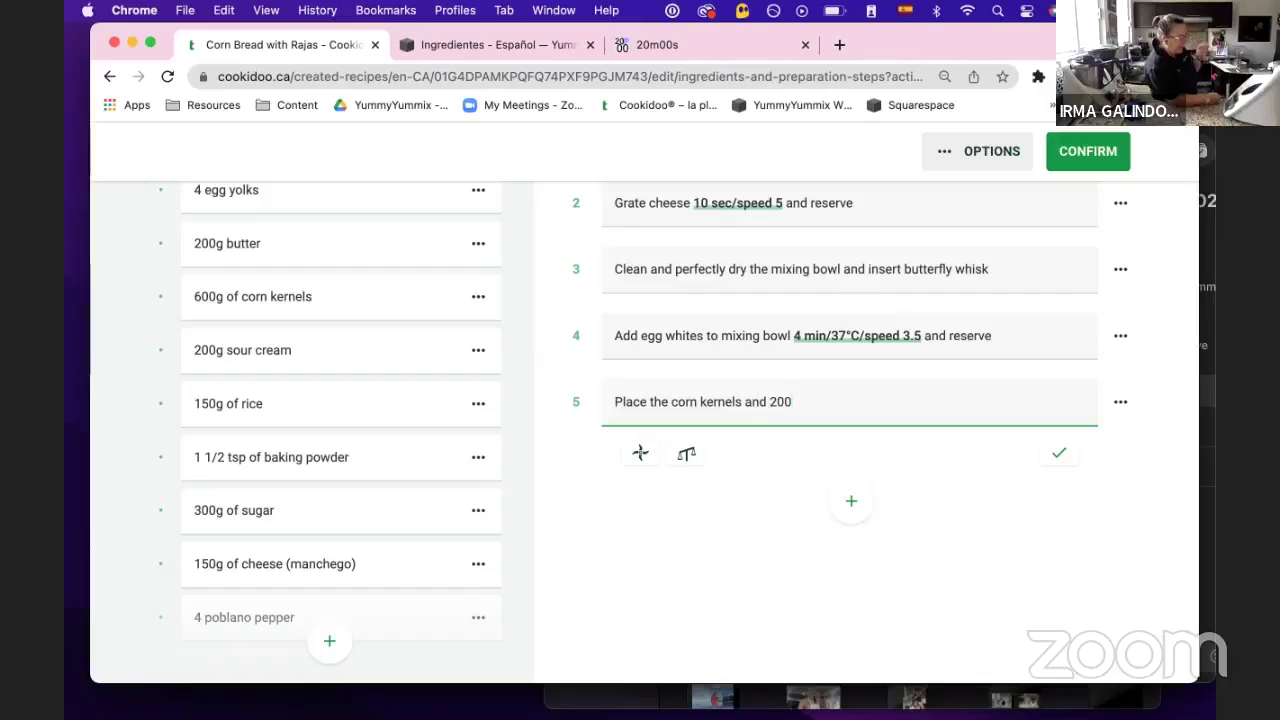
type("g of s")
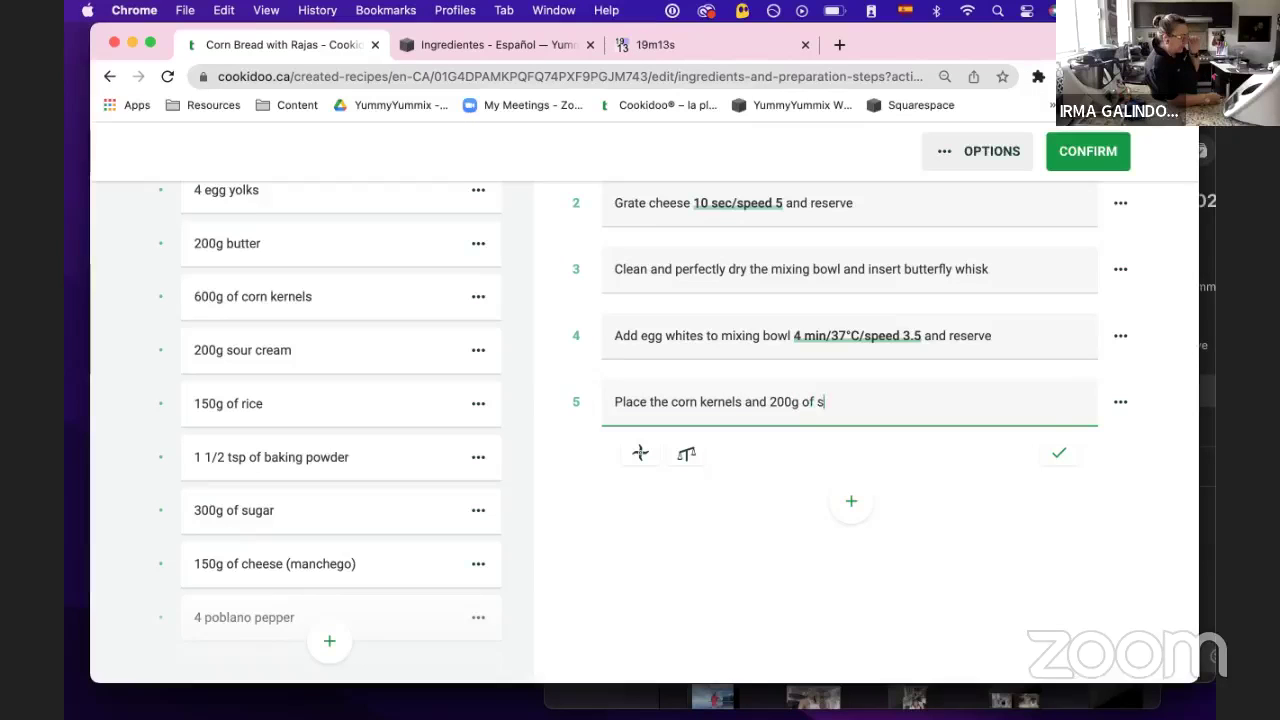
type("our cream")
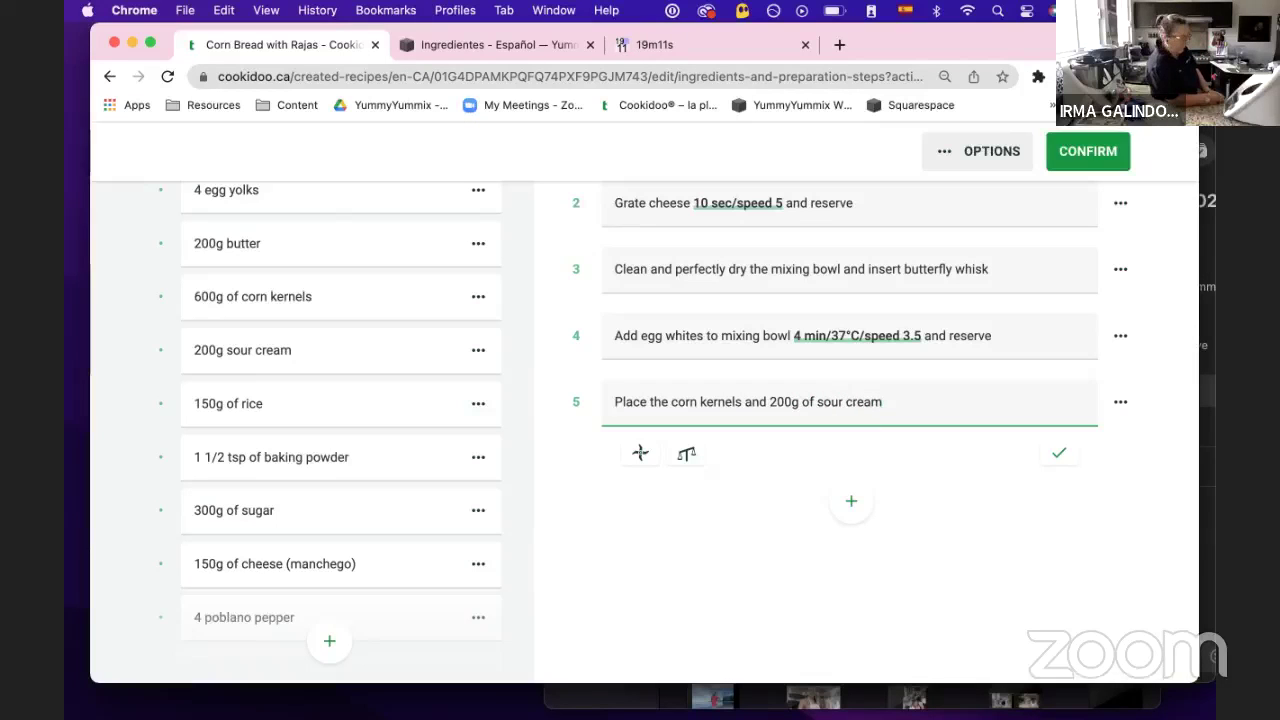
Insert "with a pinch of salt and a couple of lime drops" after "mixing bowl" in the egg whites step
left_click(779, 335)
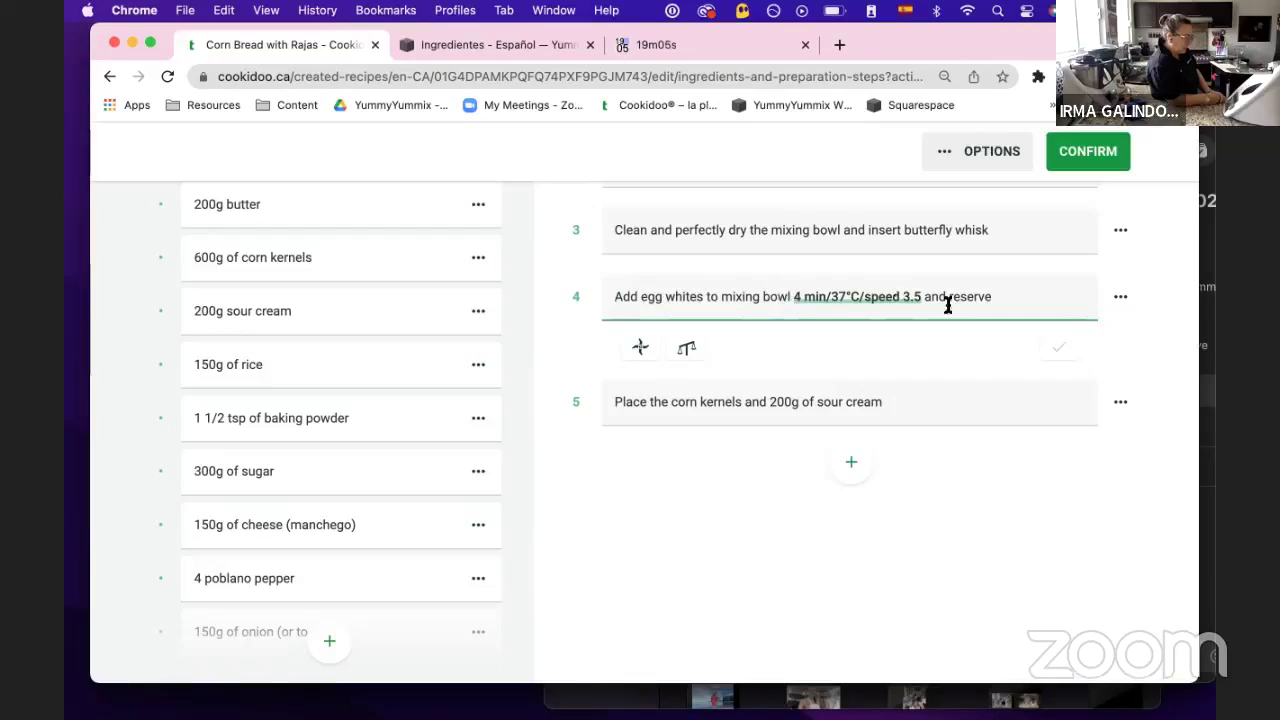
left_click(793, 292)
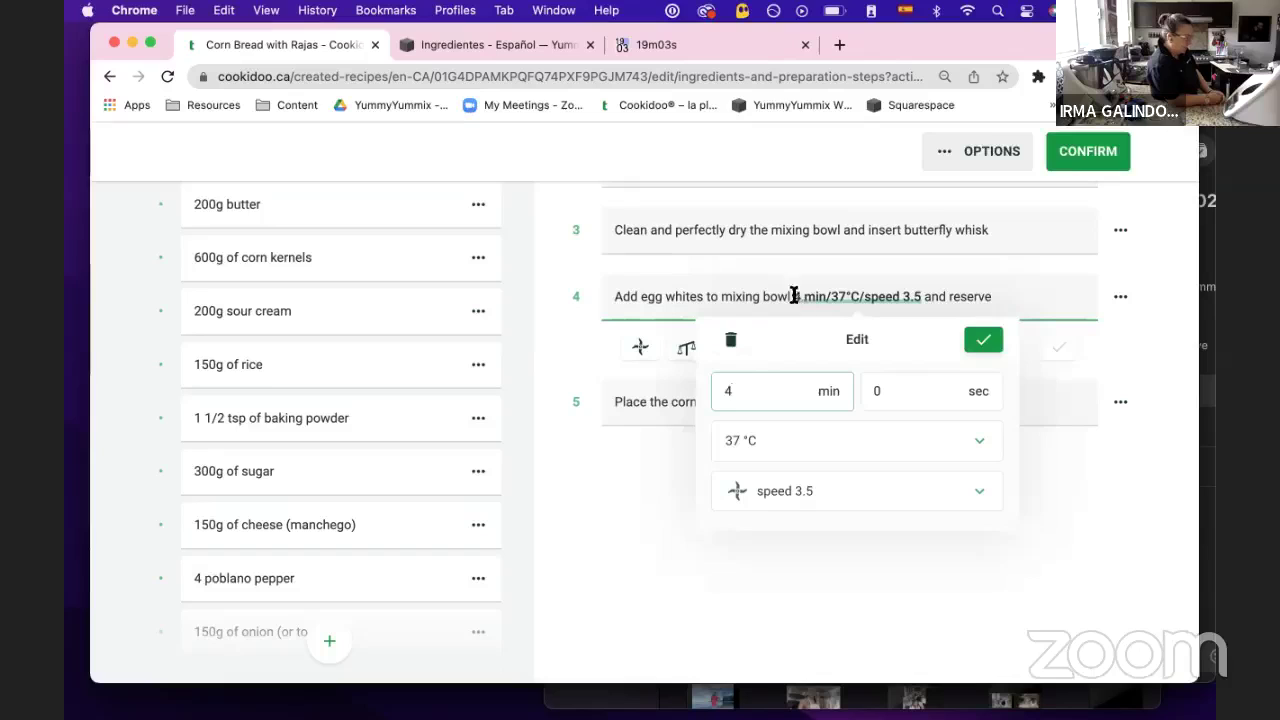
left_click(778, 296)
type("with")
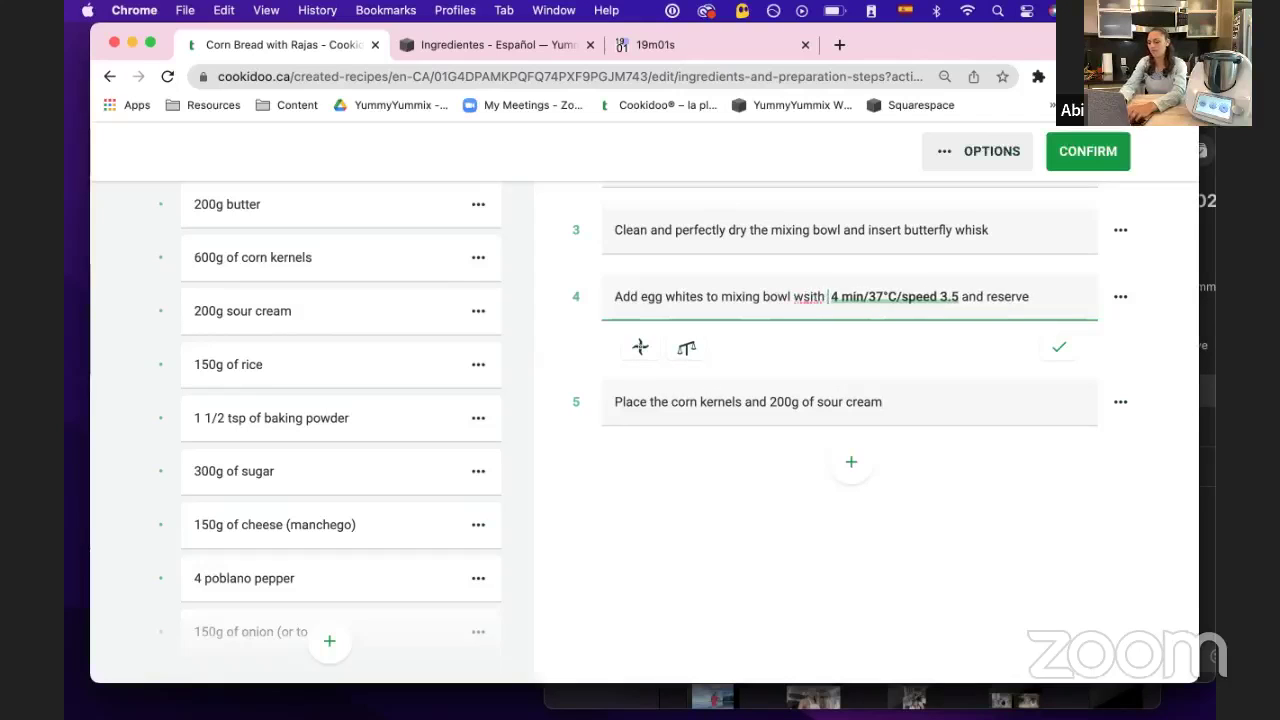
key("BackSpace")
key("BackSpace")
key("BackSpace")
type("ith a pin")
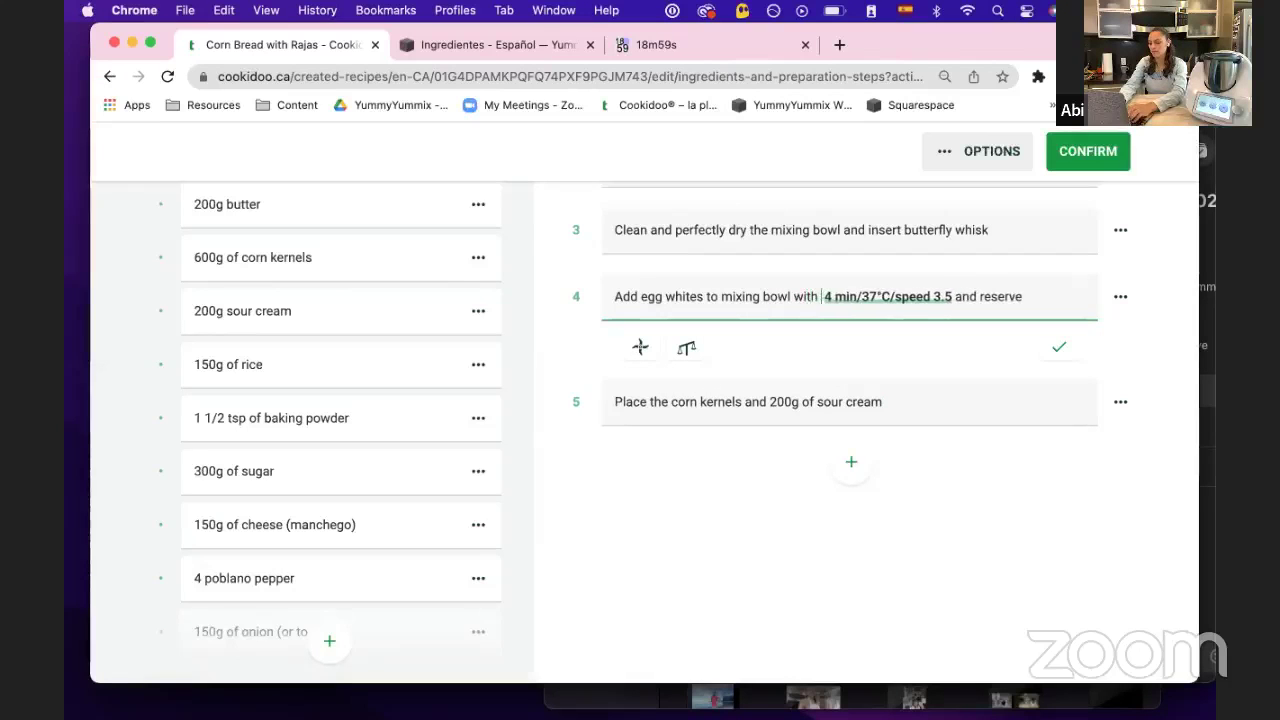
type("ch of sa")
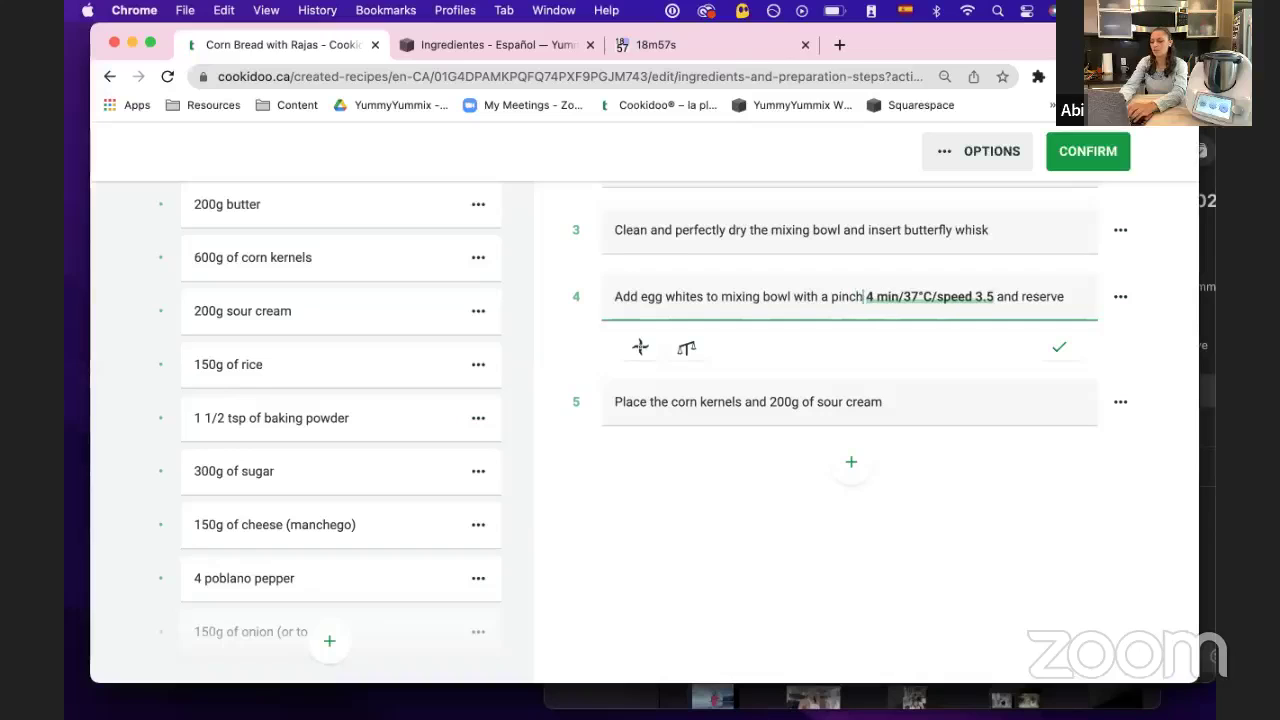
type("lt and a")
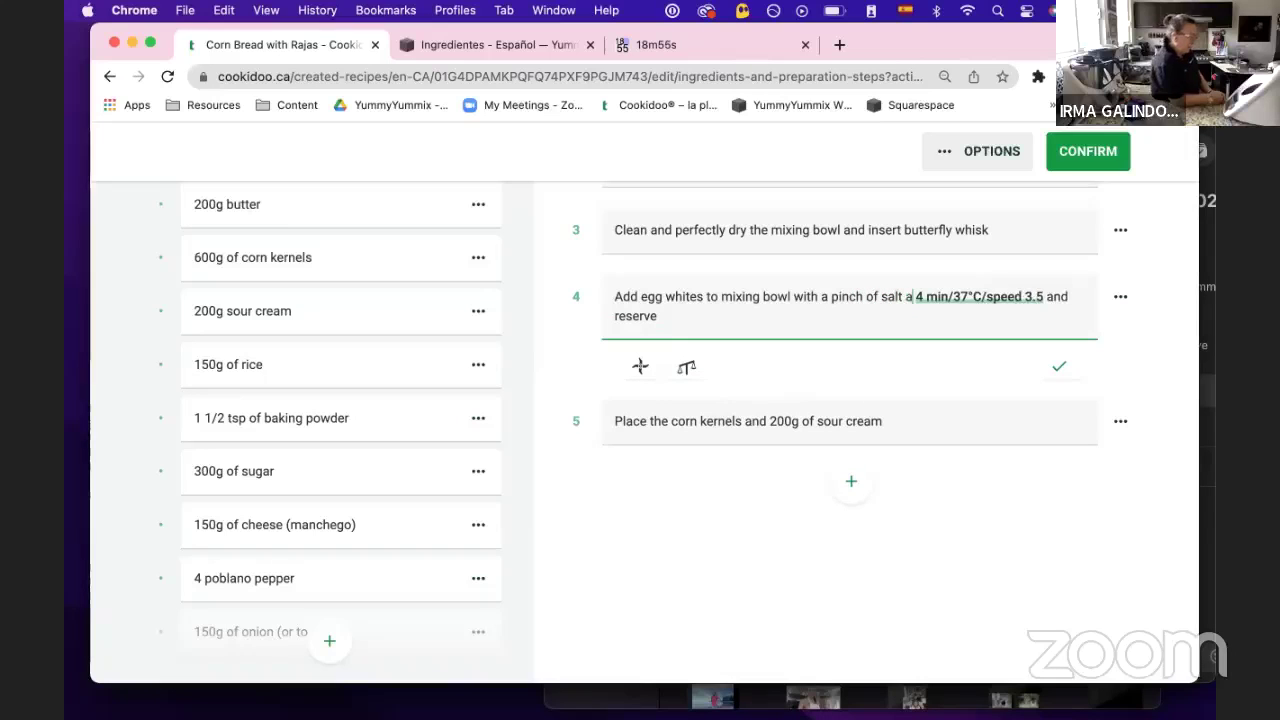
type(" couple of m")
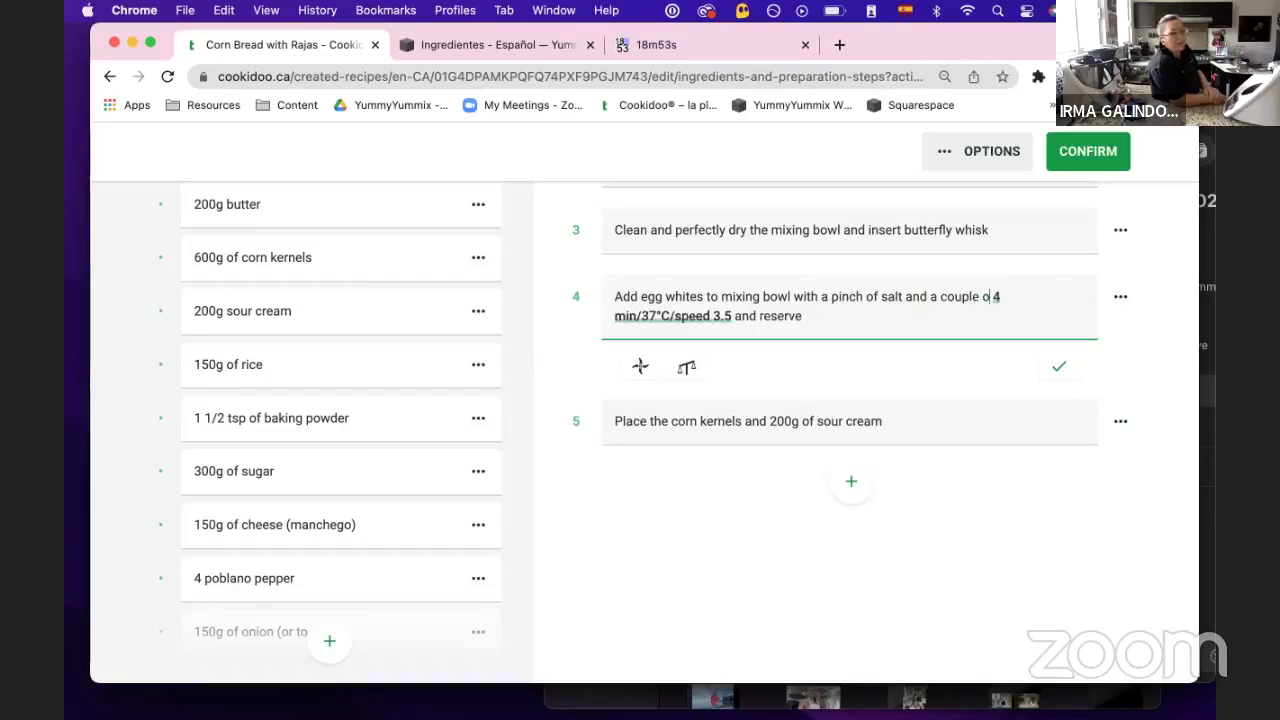
key("BackSpace")
type("lime")
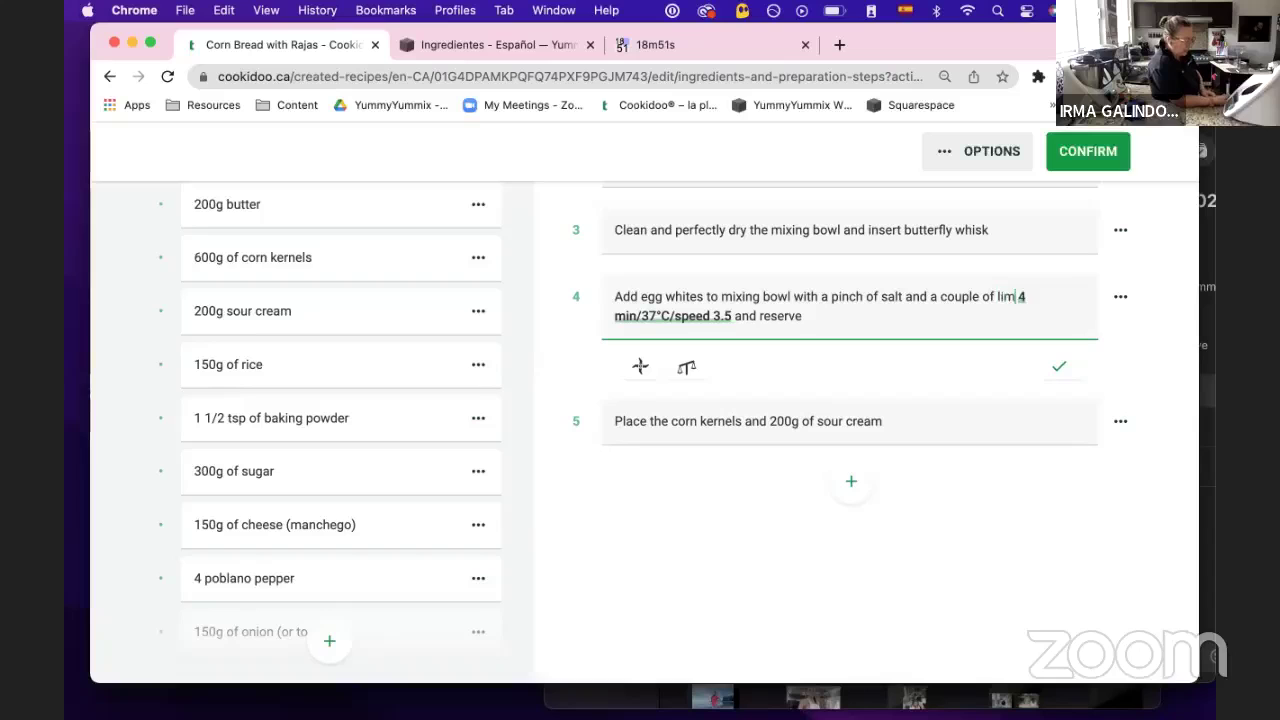
type(" drops")
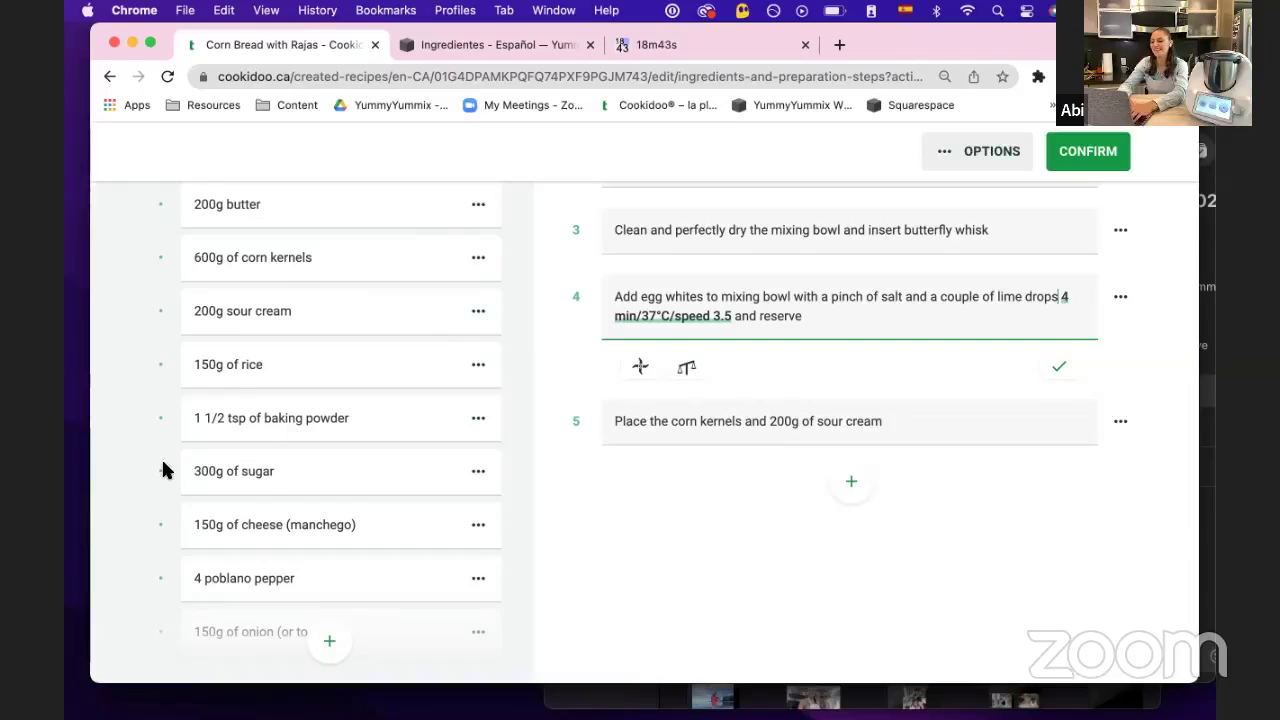
Add "1 lime" as a new ingredient at the end of the ingredients list
scroll(170, 460, "down", 3)
left_click(321, 620)
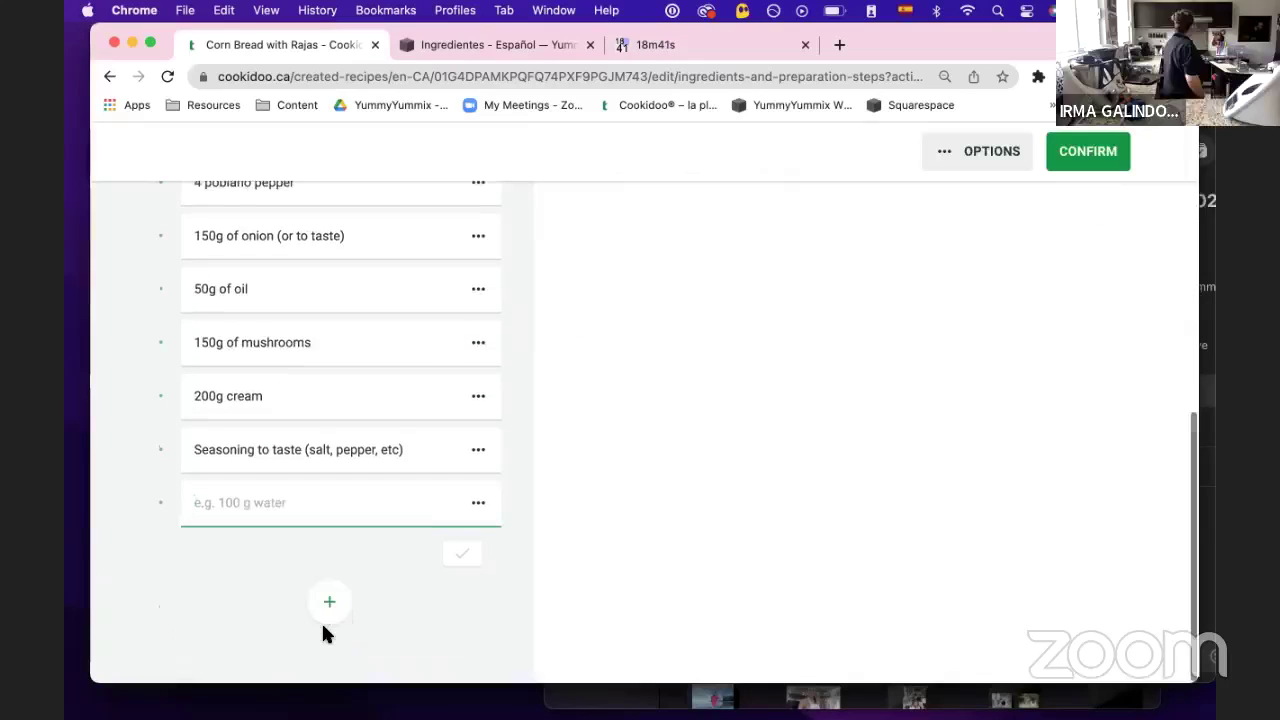
type("lime")
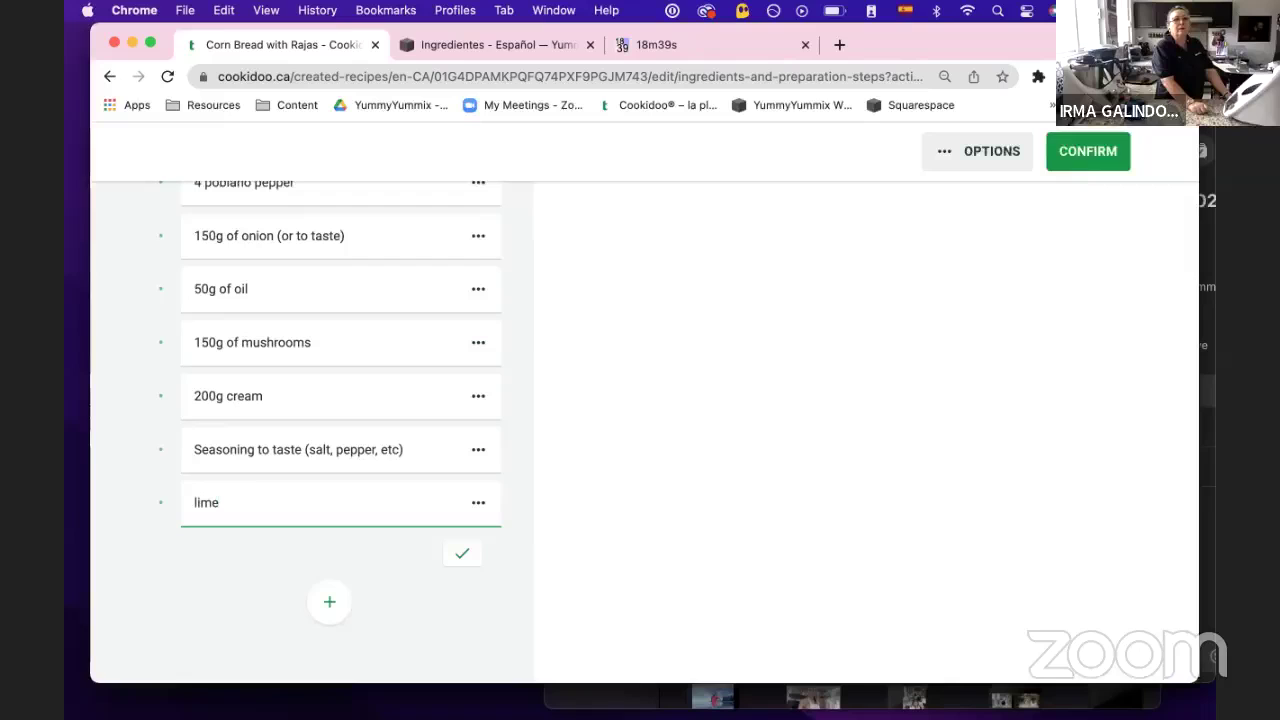
left_click(194, 502)
type("1")
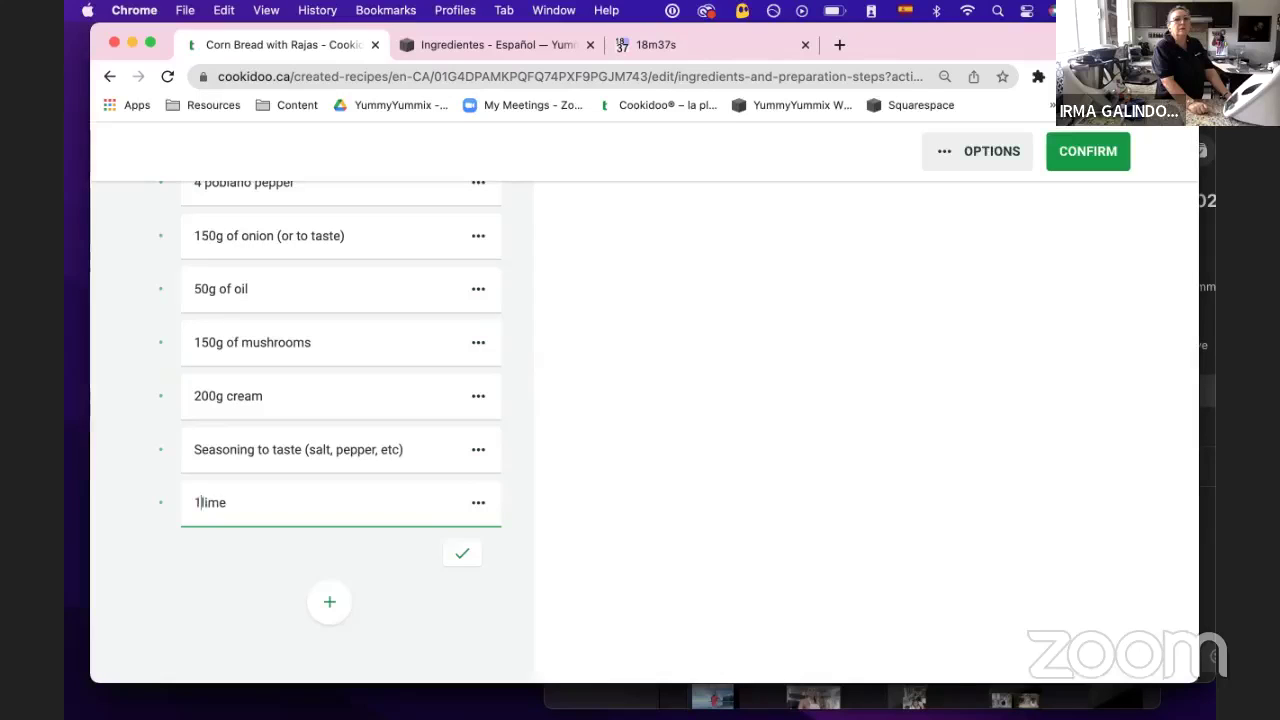
left_click(462, 553)
scroll(675, 447, "up", 2)
scroll(675, 447, "up", 5)
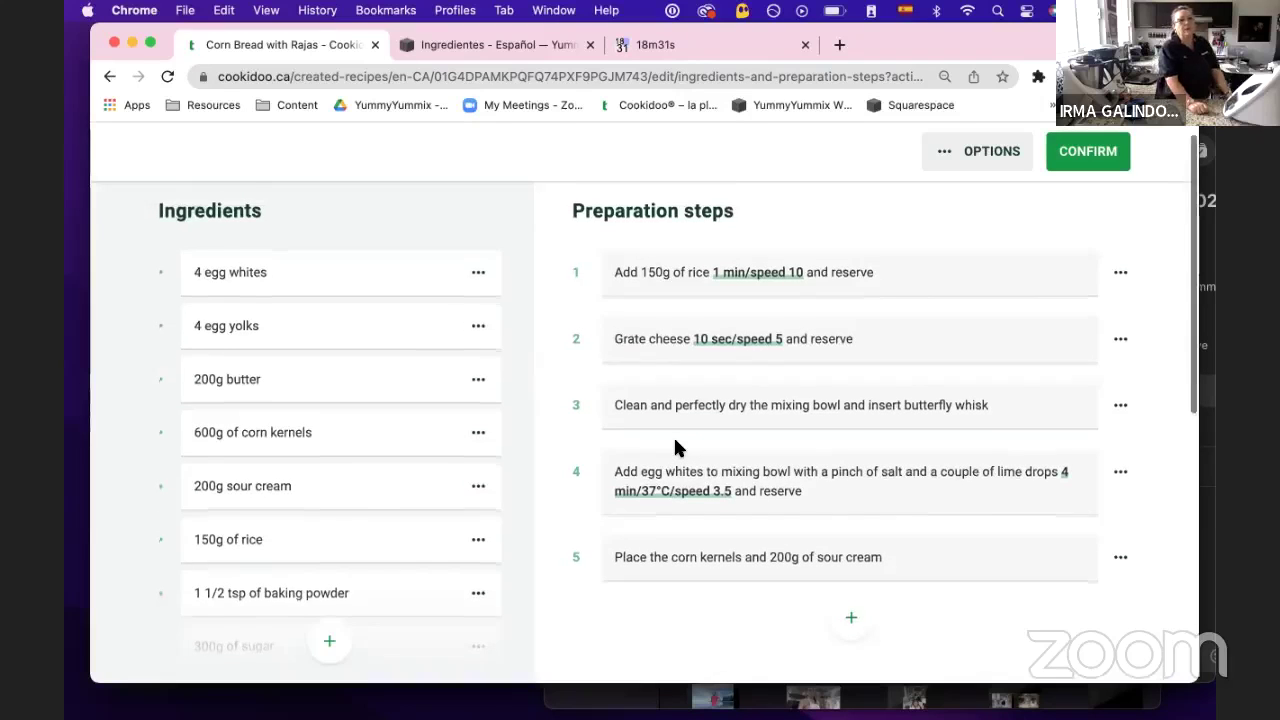
scroll(675, 447, "down", 1)
scroll(675, 447, "down", 2)
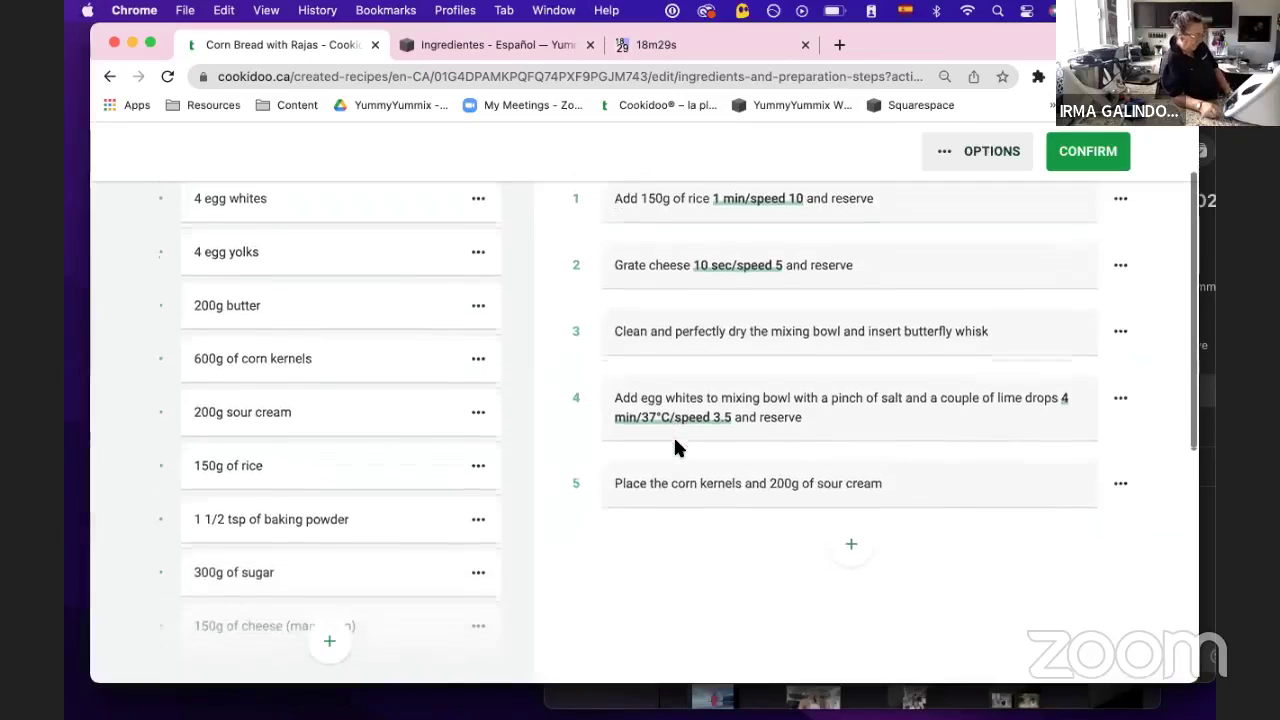
Add a 30 sec/speed 7 setting at the end of the corn kernels and sour cream step and add a blank sixth step
scroll(675, 447, "down", 1)
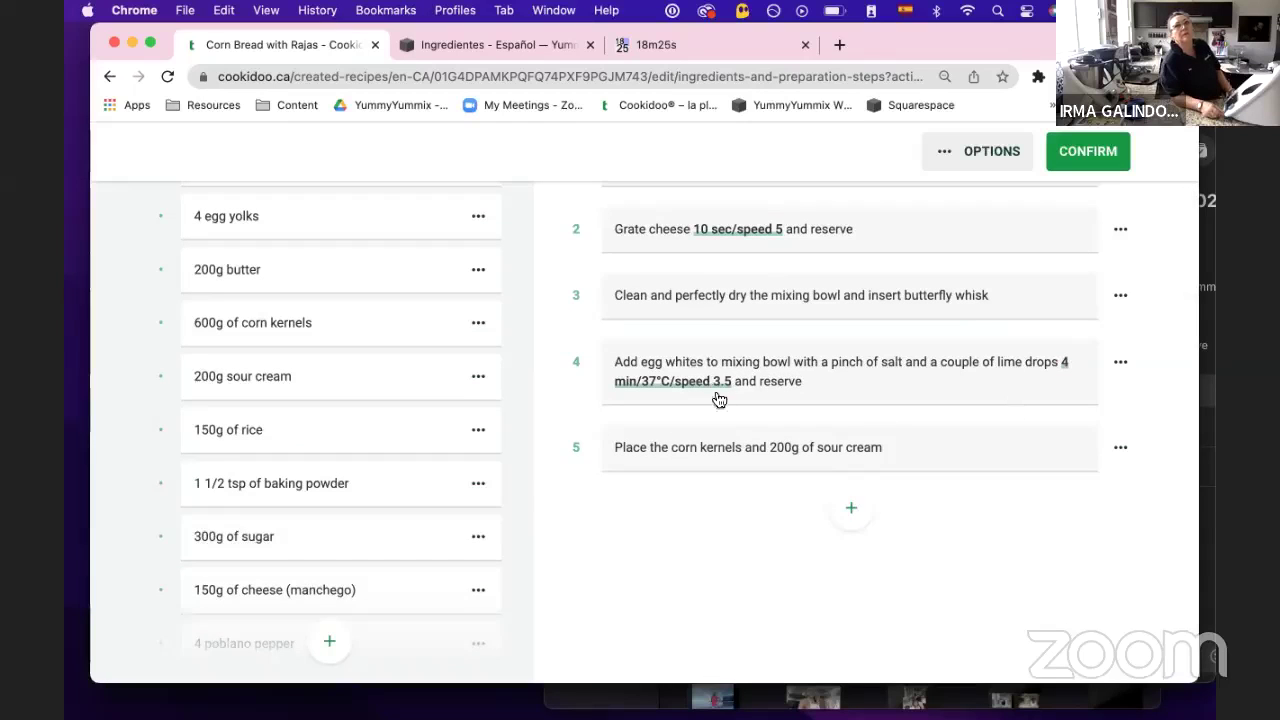
left_click(938, 447)
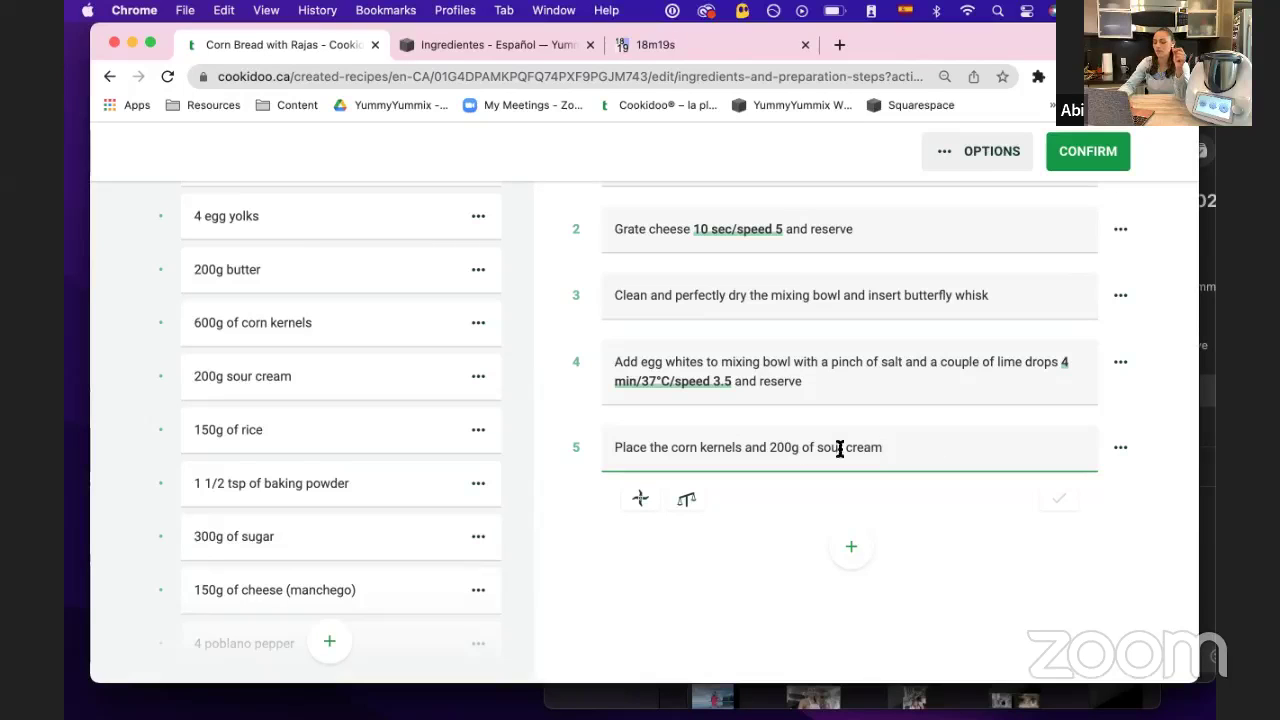
left_click(640, 500)
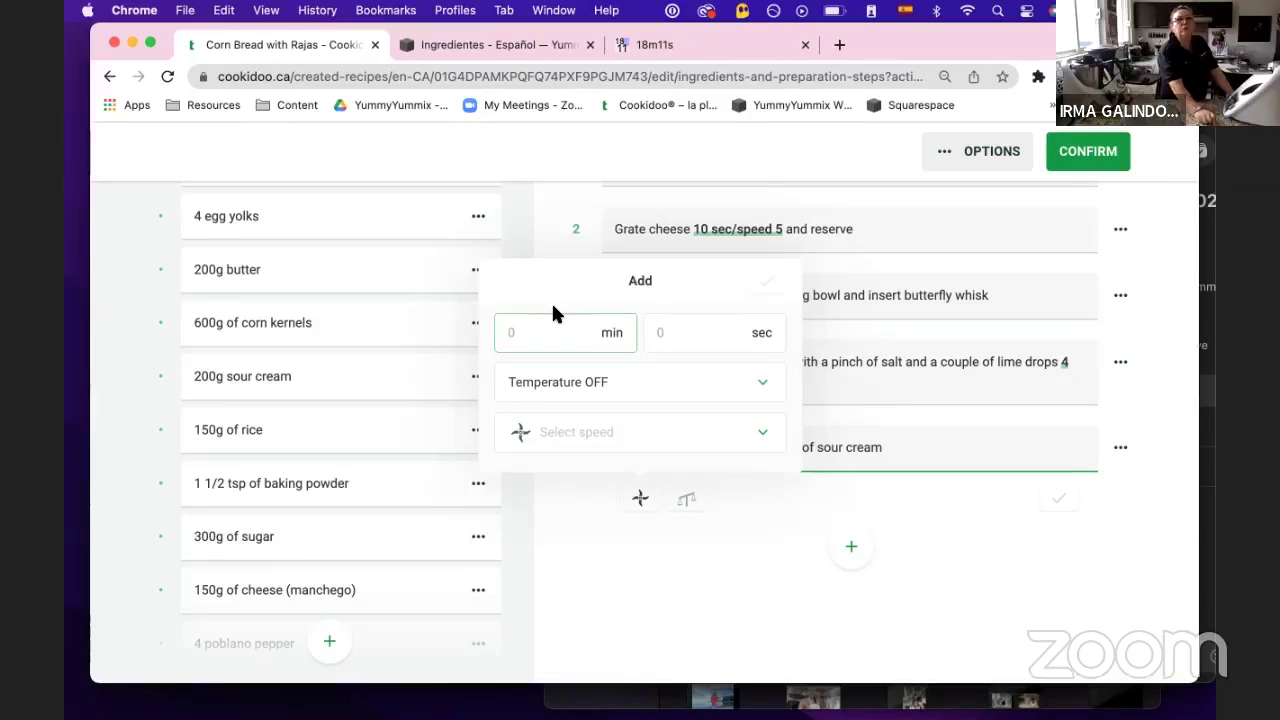
left_click(671, 335)
type("30")
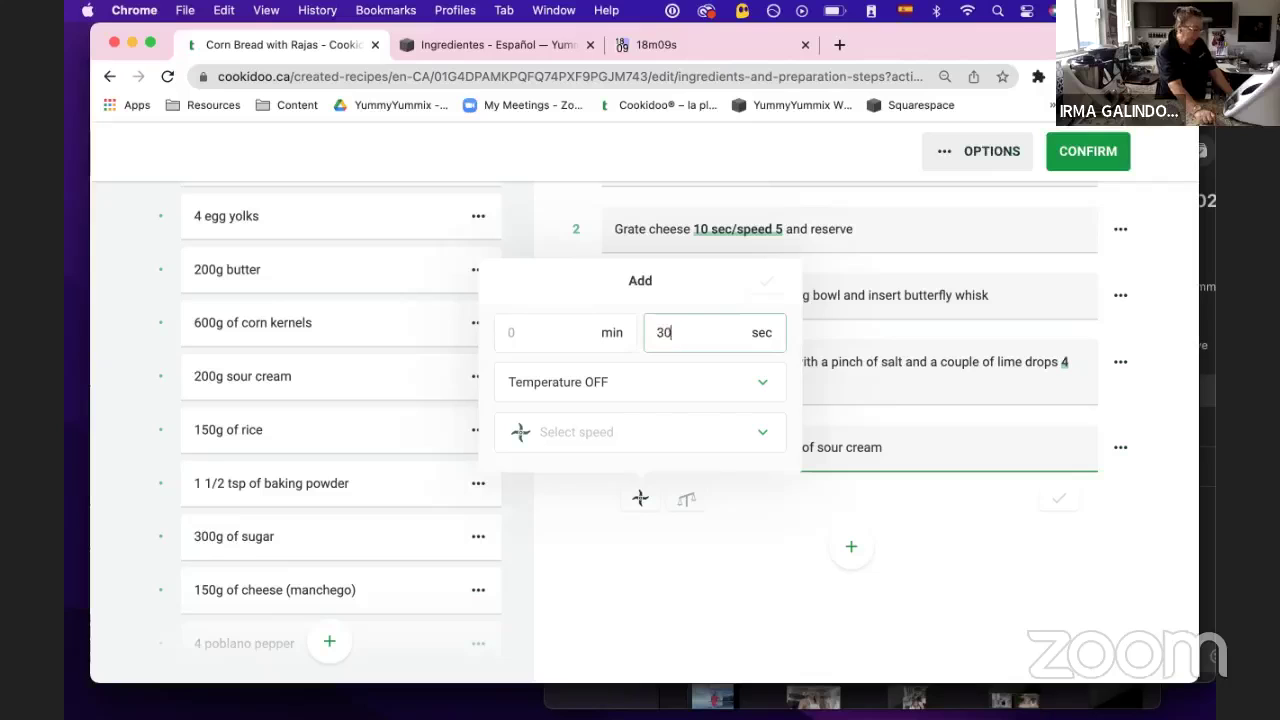
left_click(661, 430)
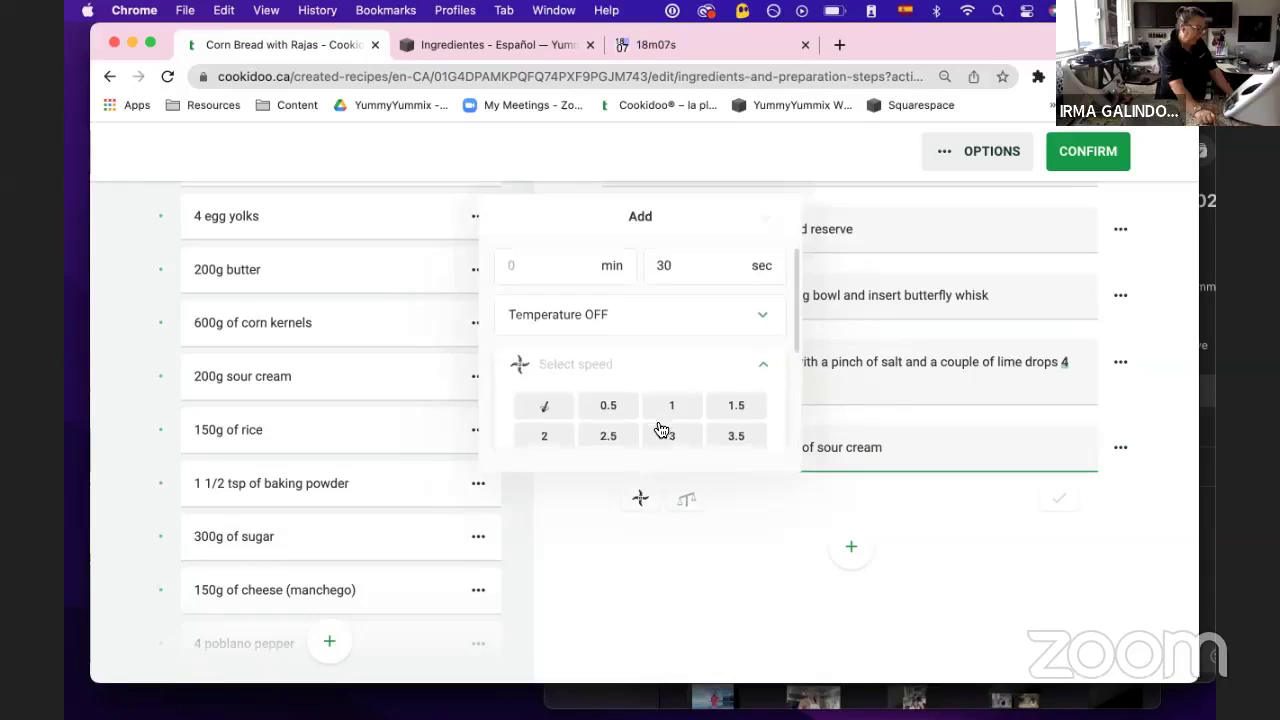
scroll(660, 430, "down", 3)
left_click(672, 304)
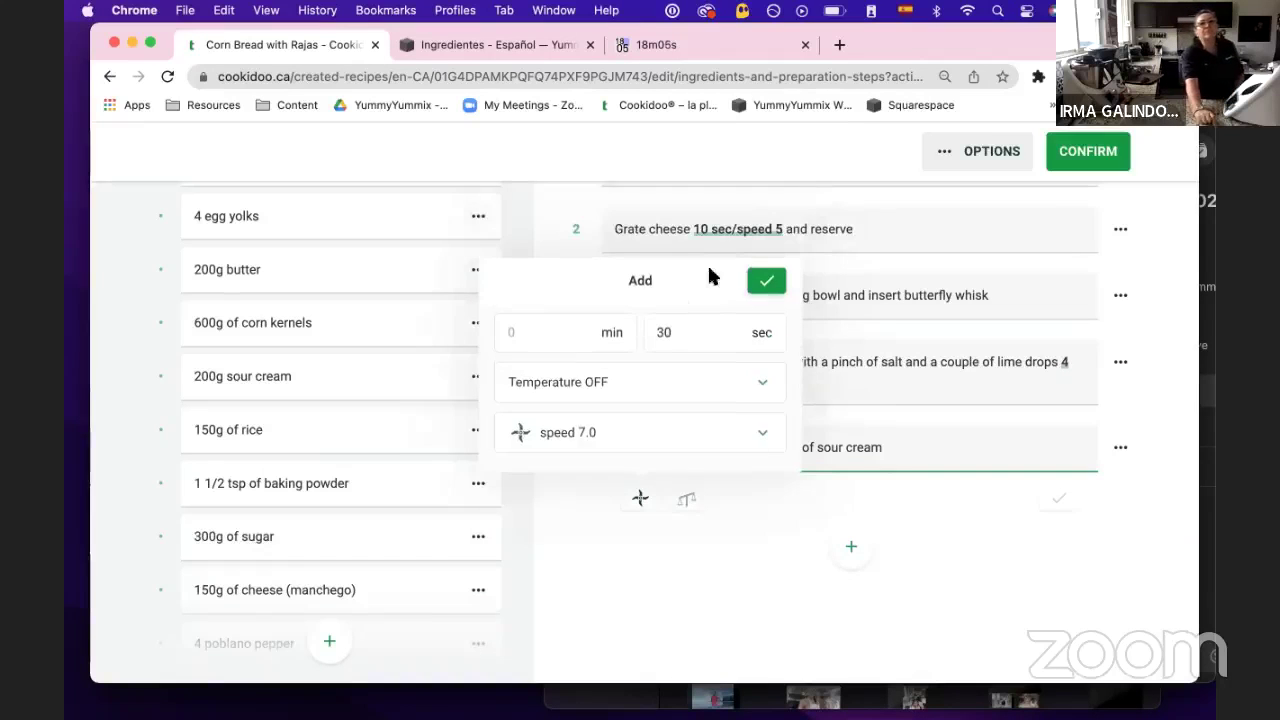
left_click(768, 280)
left_click(851, 547)
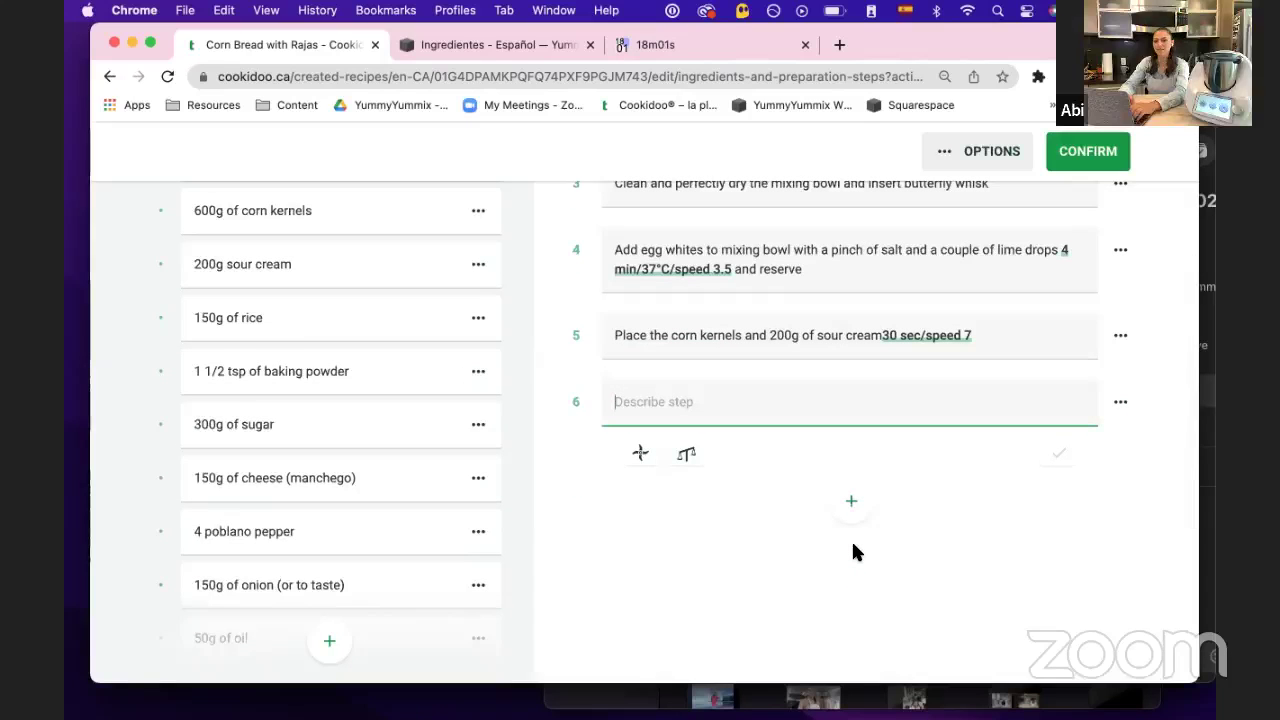
Append "and reserve" to the corn kernels and sour cream step and insert a space before its cooking setting
left_click(1050, 326)
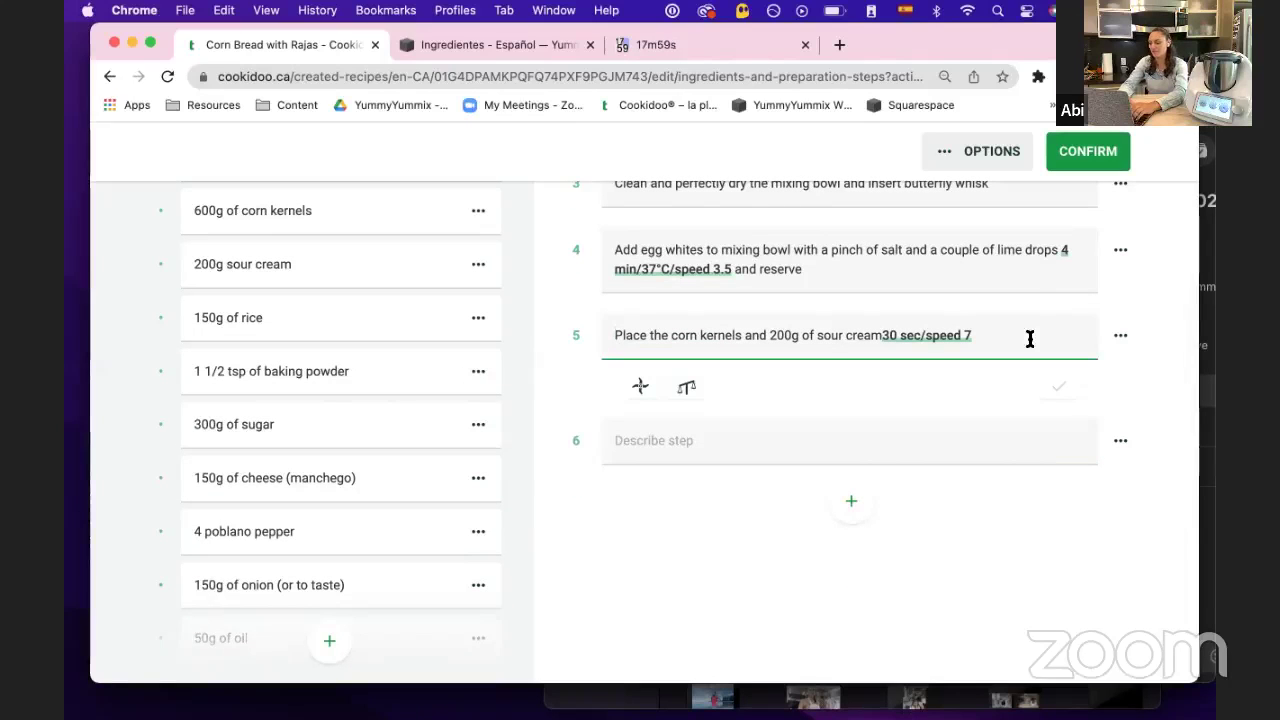
type("and ")
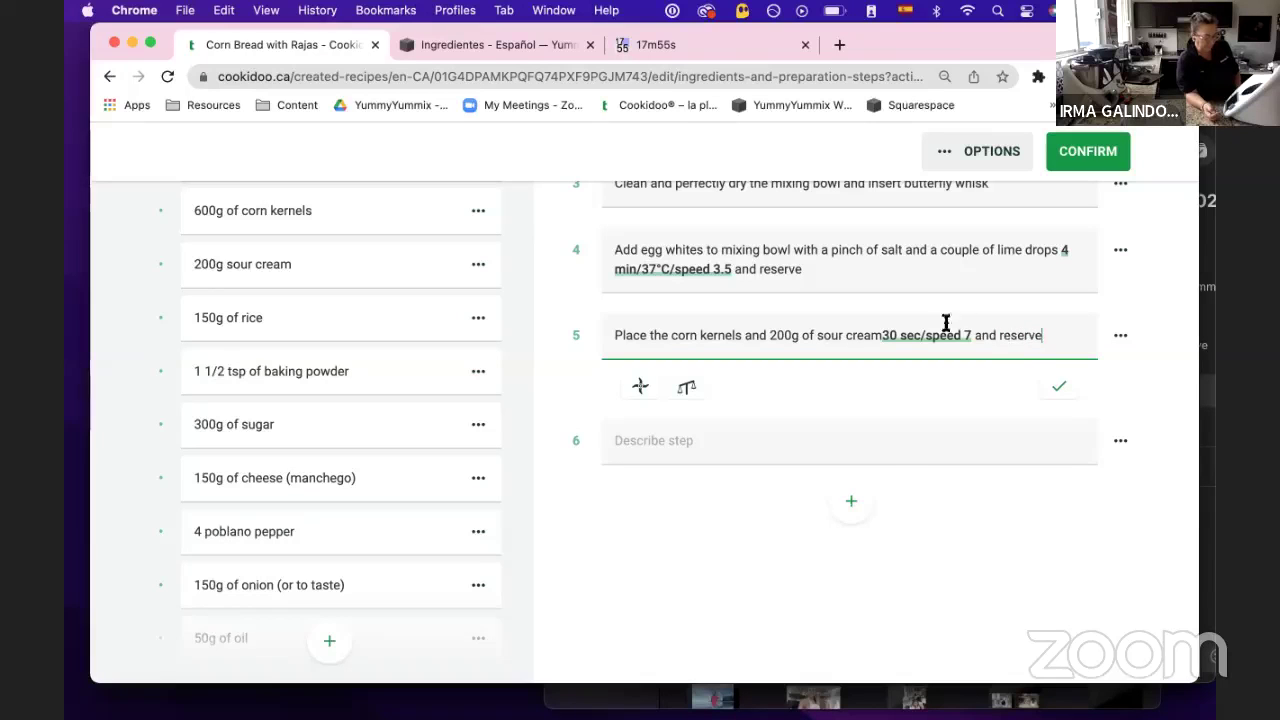
type("reserve")
left_click(855, 440)
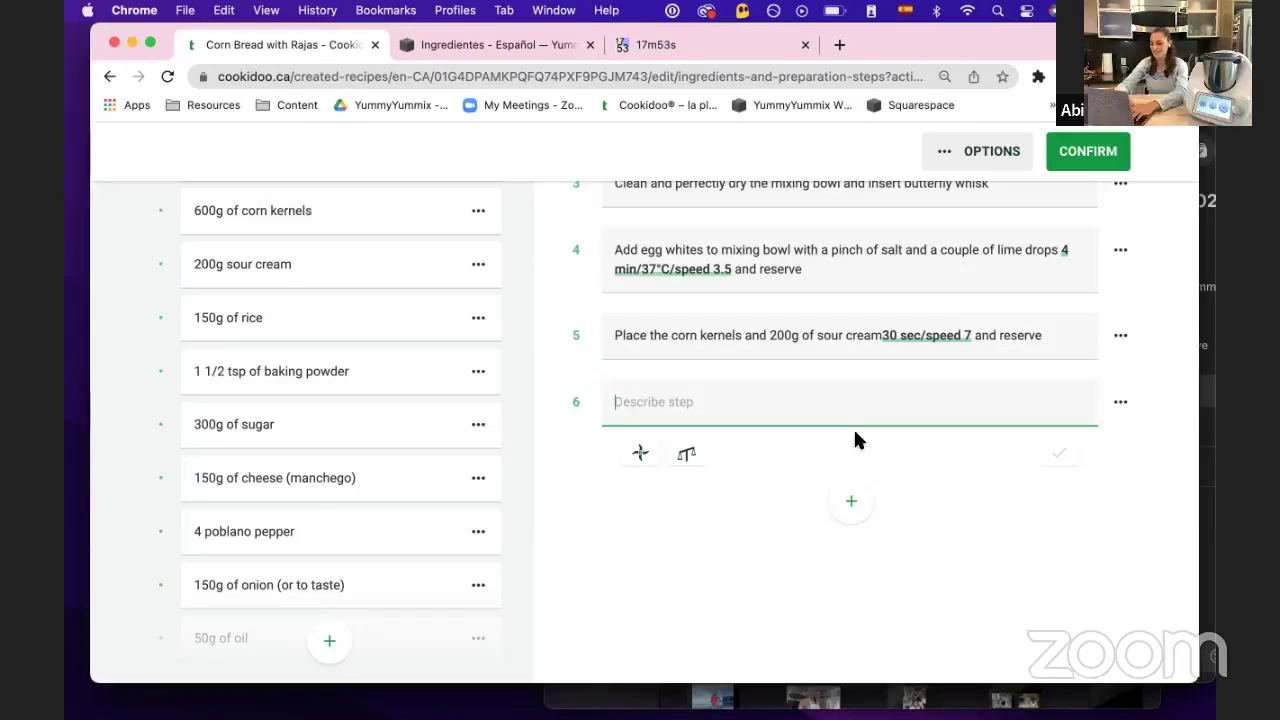
left_click(874, 335)
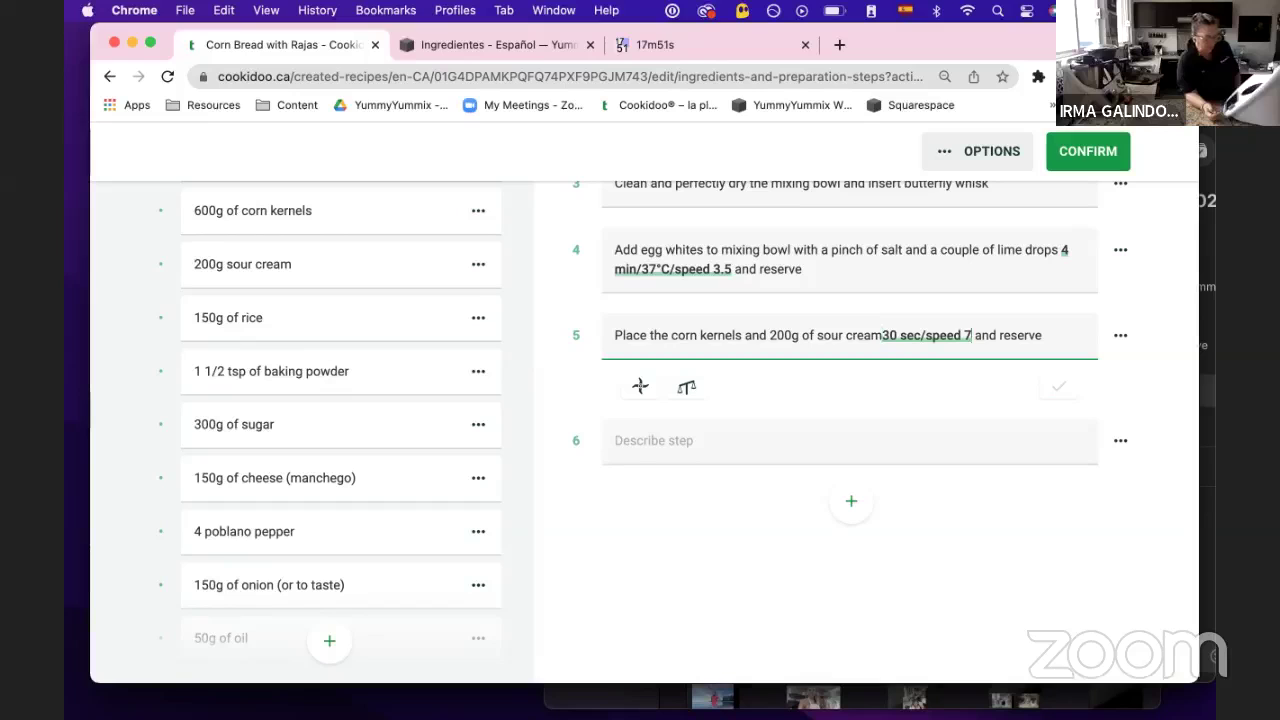
Write "Add the butter and sugar to mixing bowl" in the blank sixth preparation step
left_click(771, 429)
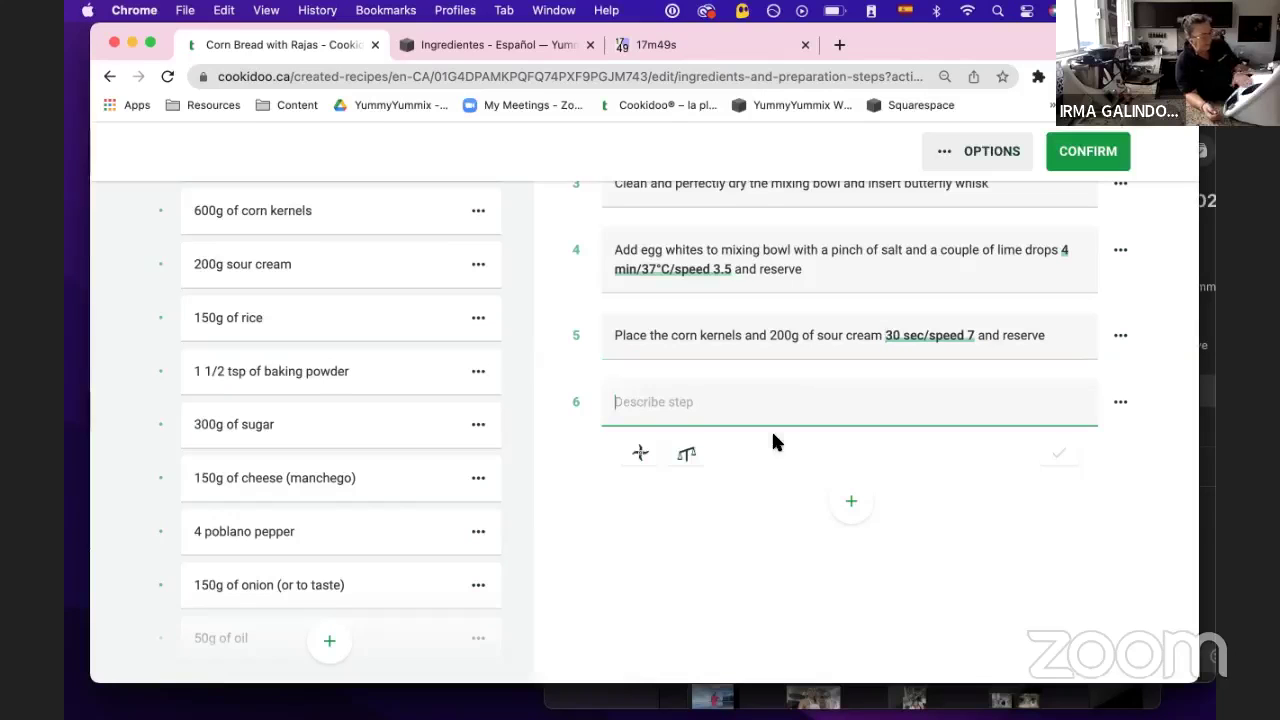
type("Add the but")
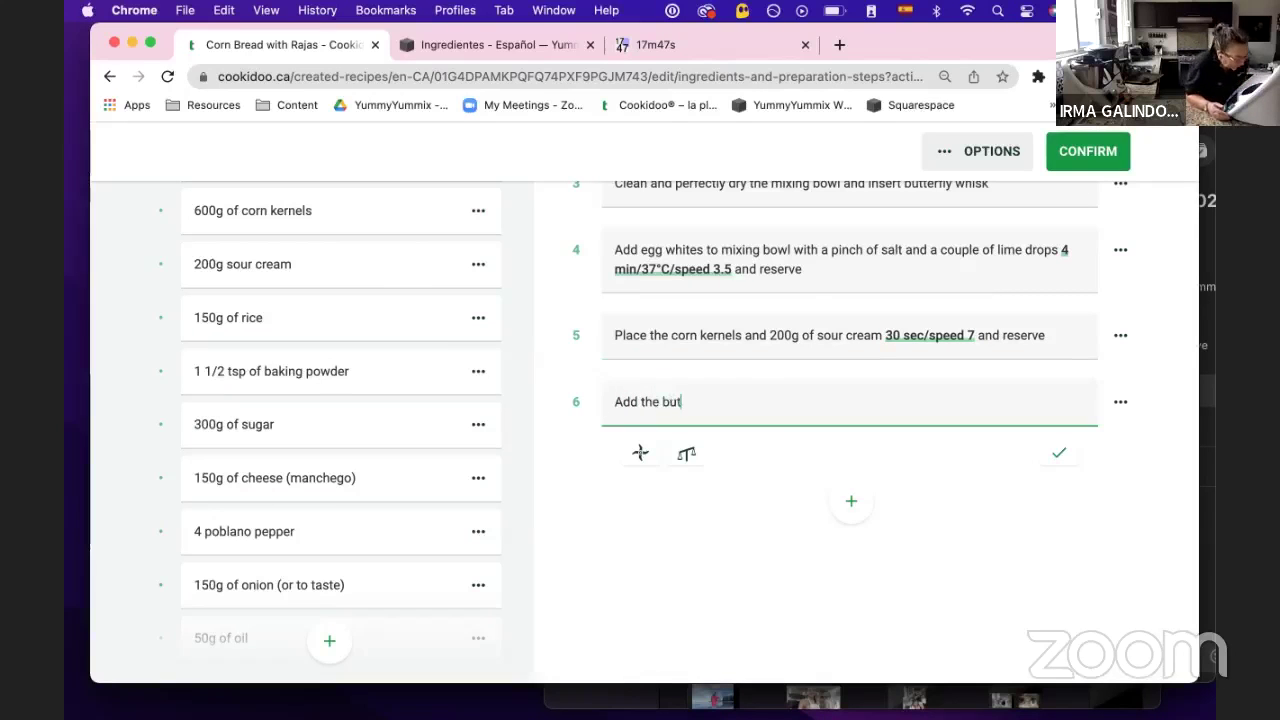
type("ter and sug")
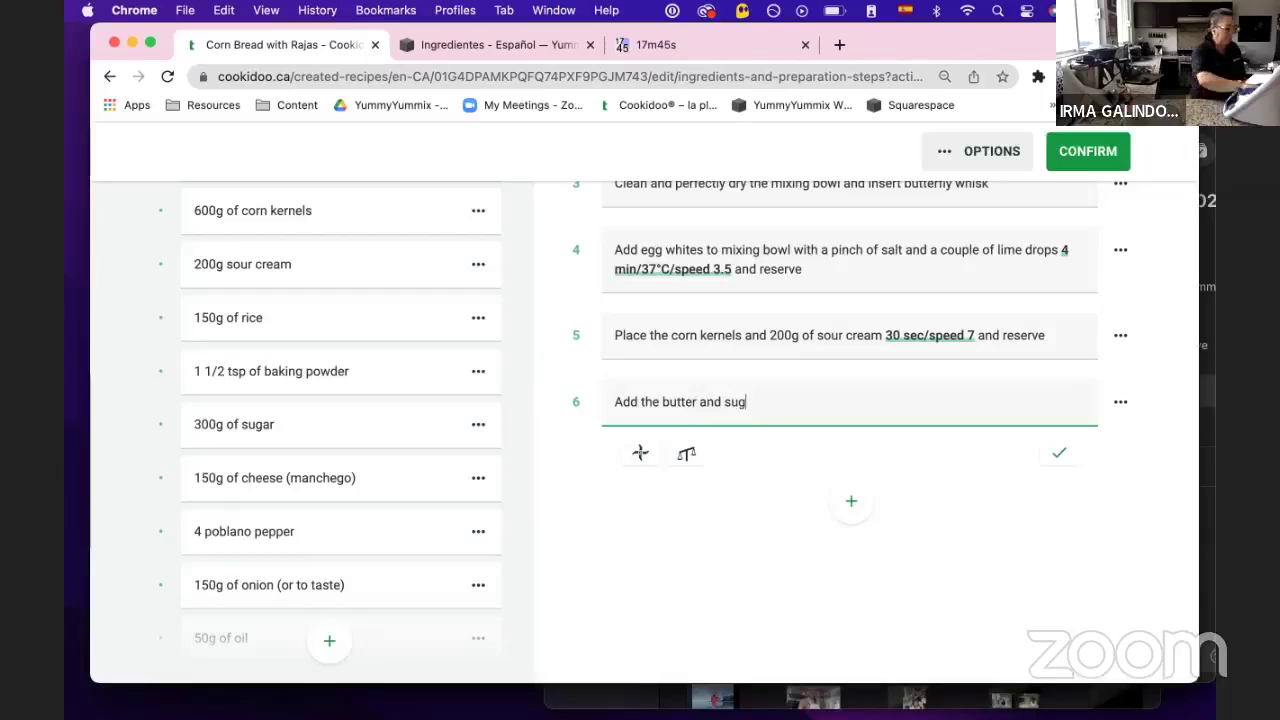
type("ar")
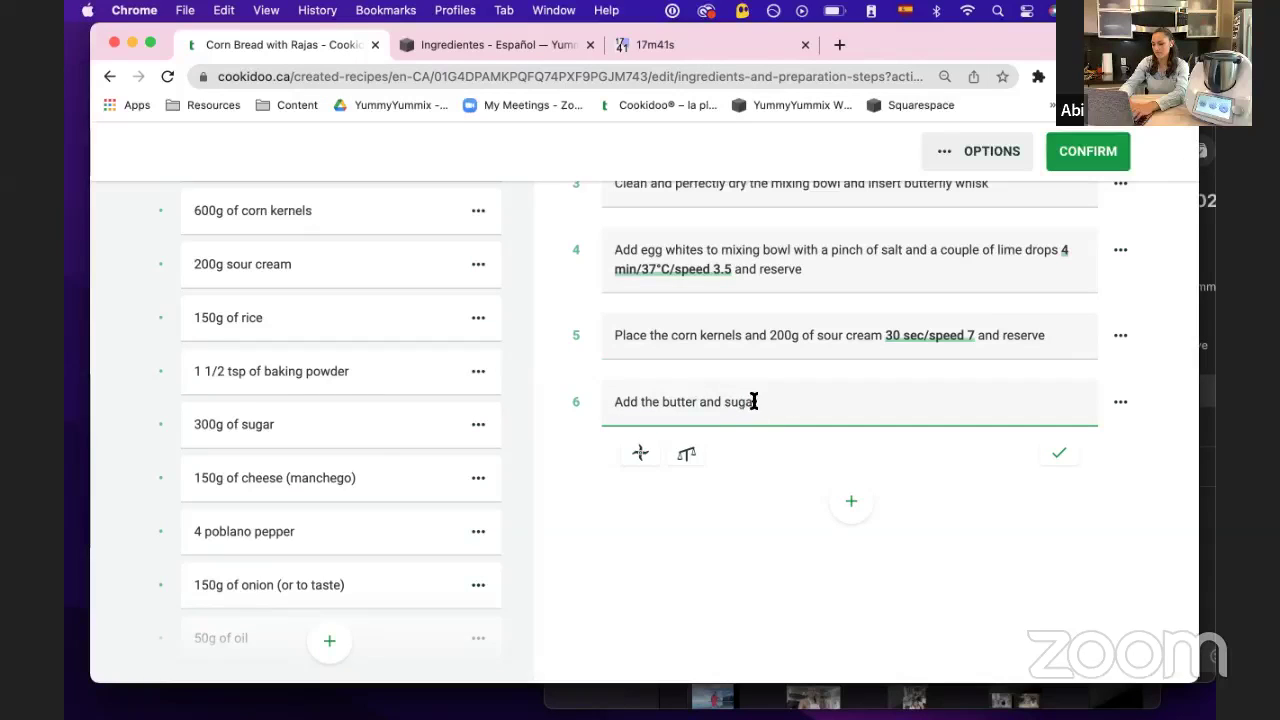
type(" to mix")
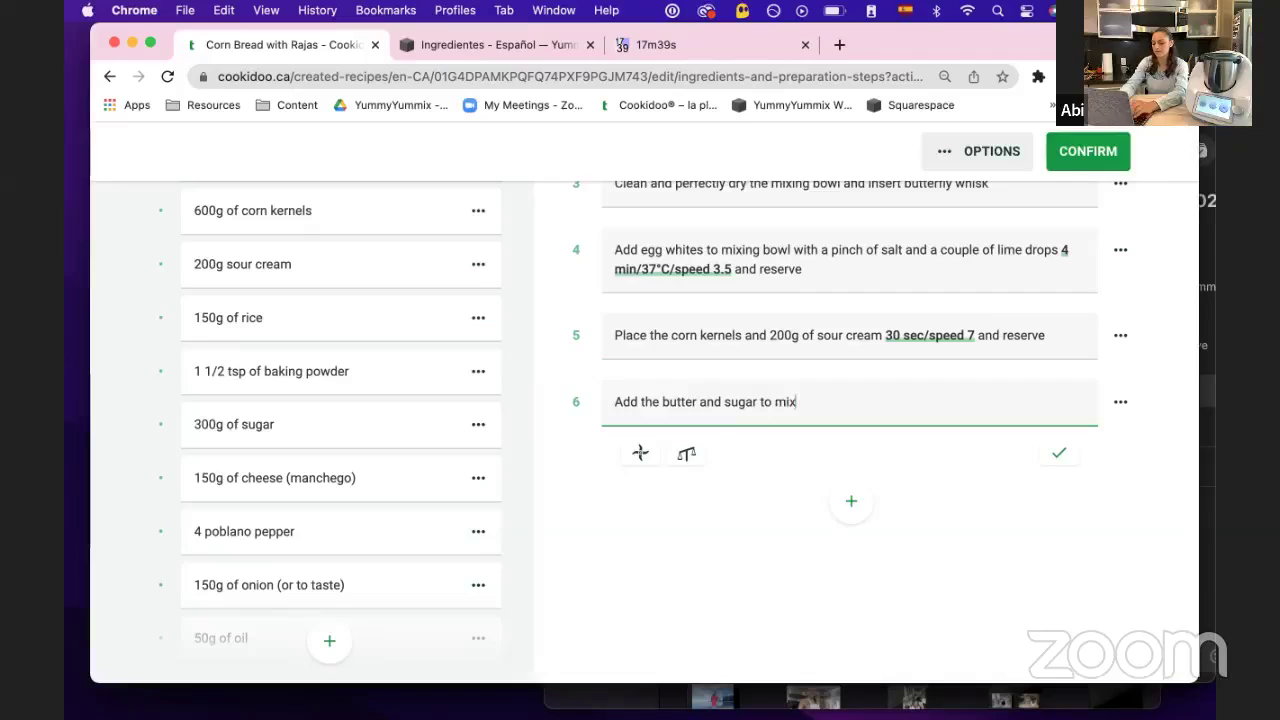
type("ing v")
key("BackSpace")
type("b")
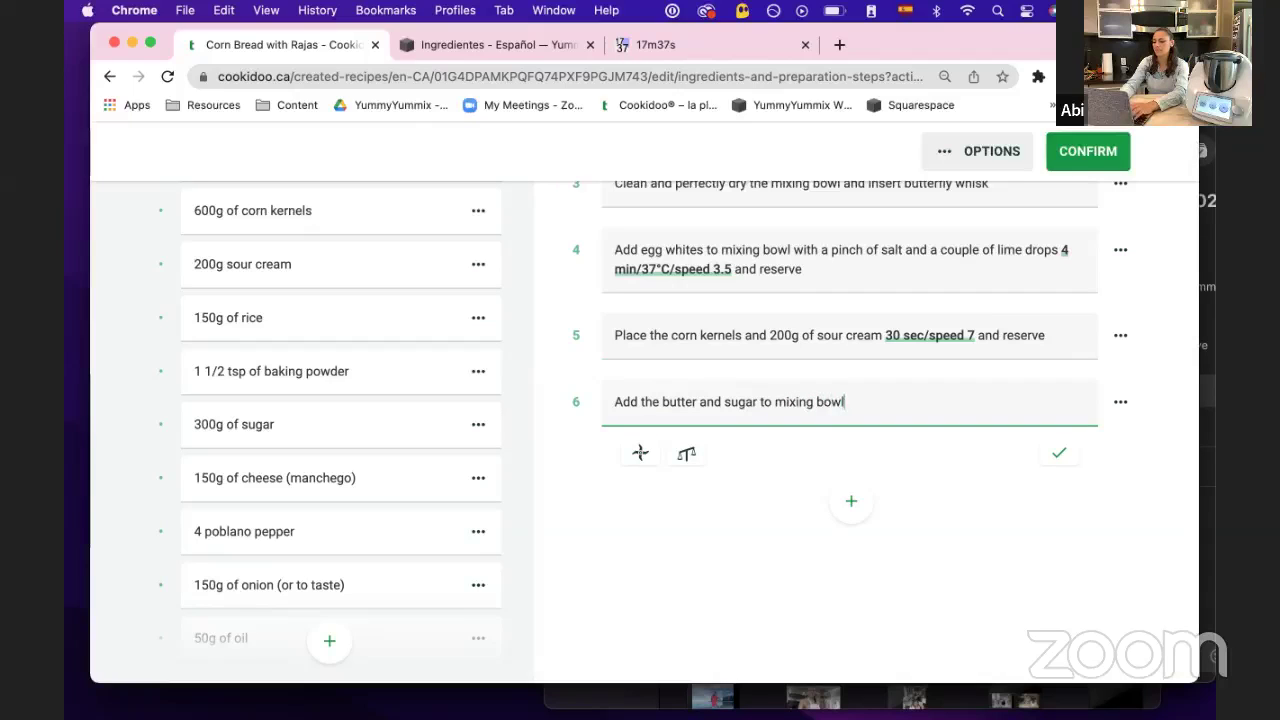
type("owl")
Add a 1 min/speed 4 setting at the end of the butter and sugar step and save the step
left_click(628, 459)
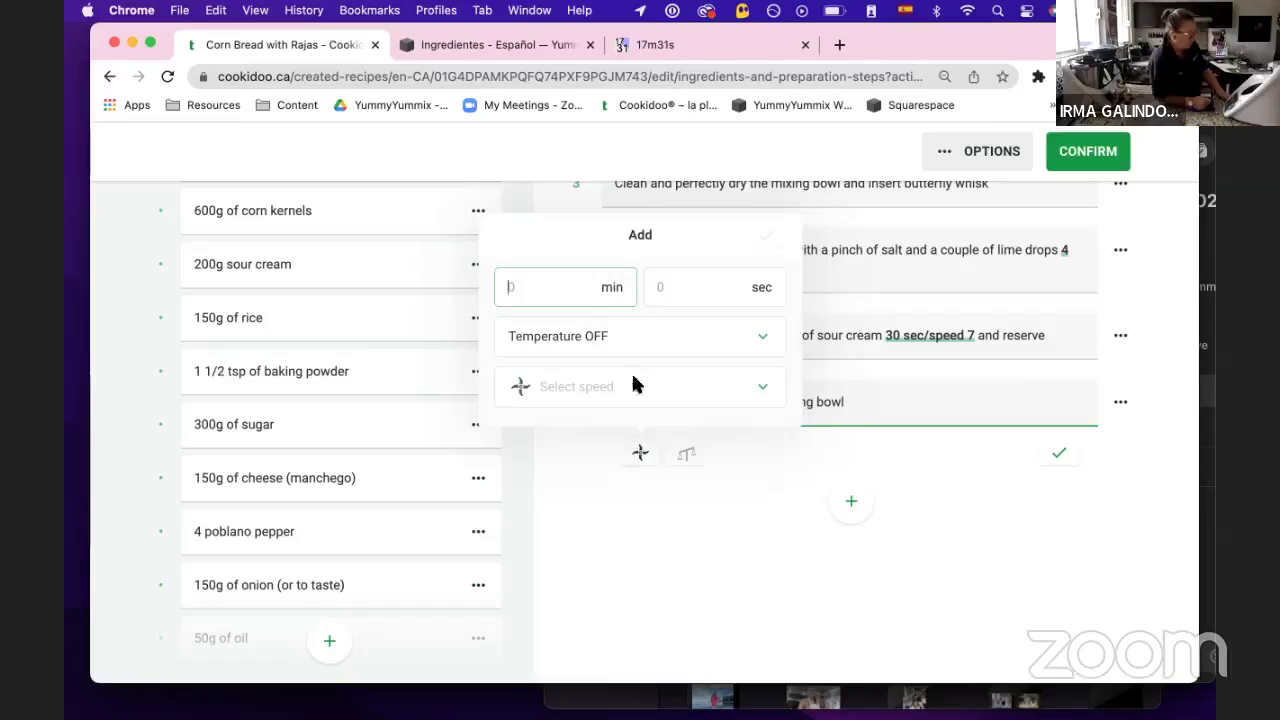
type("1")
left_click(591, 403)
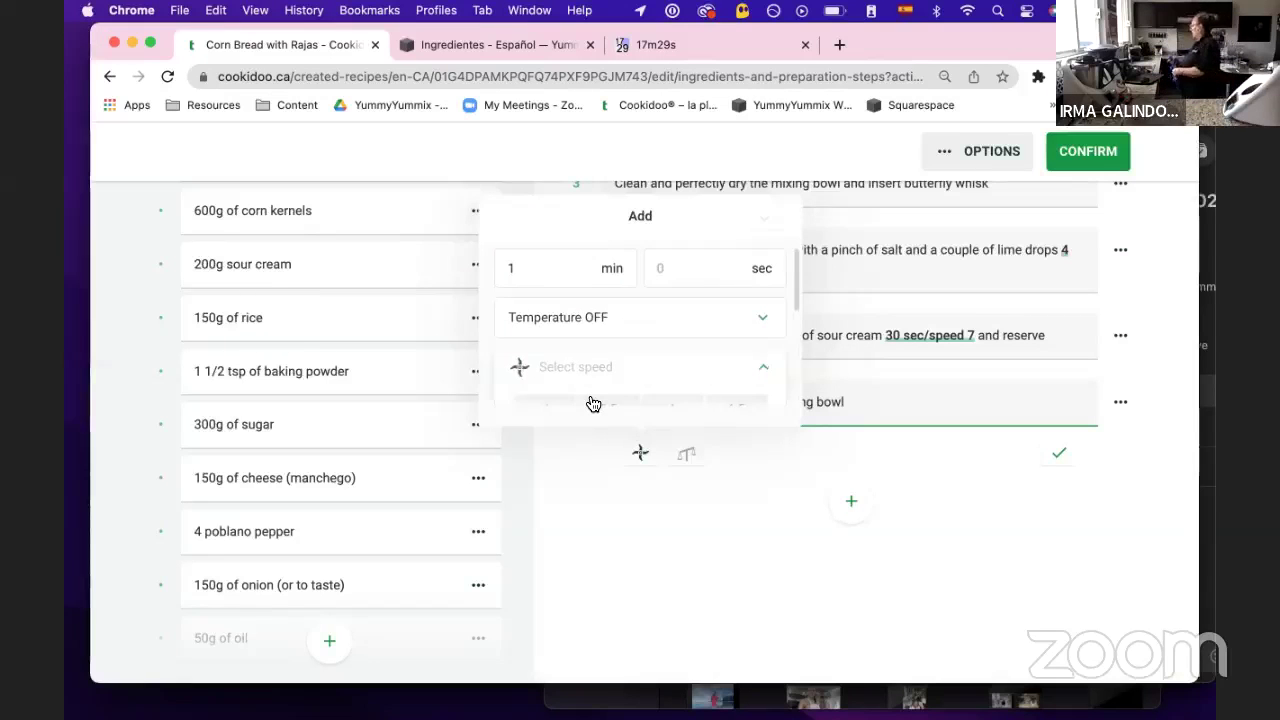
left_click(544, 329)
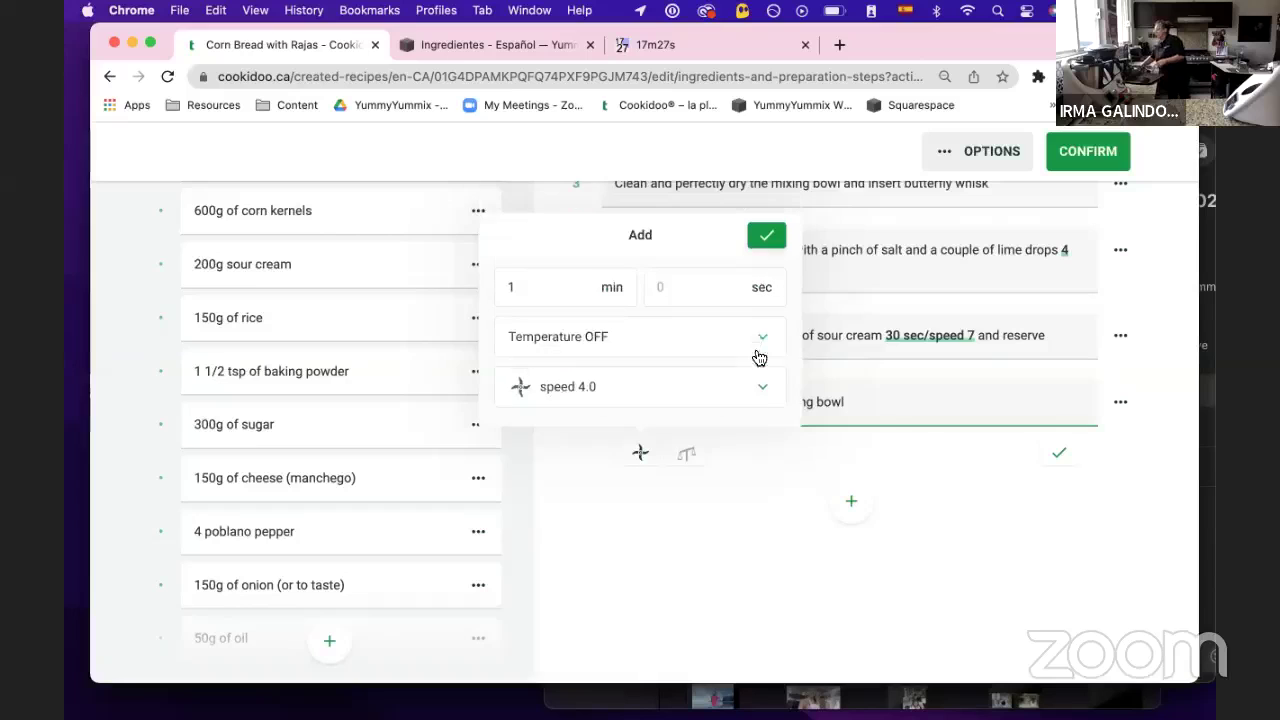
left_click(765, 234)
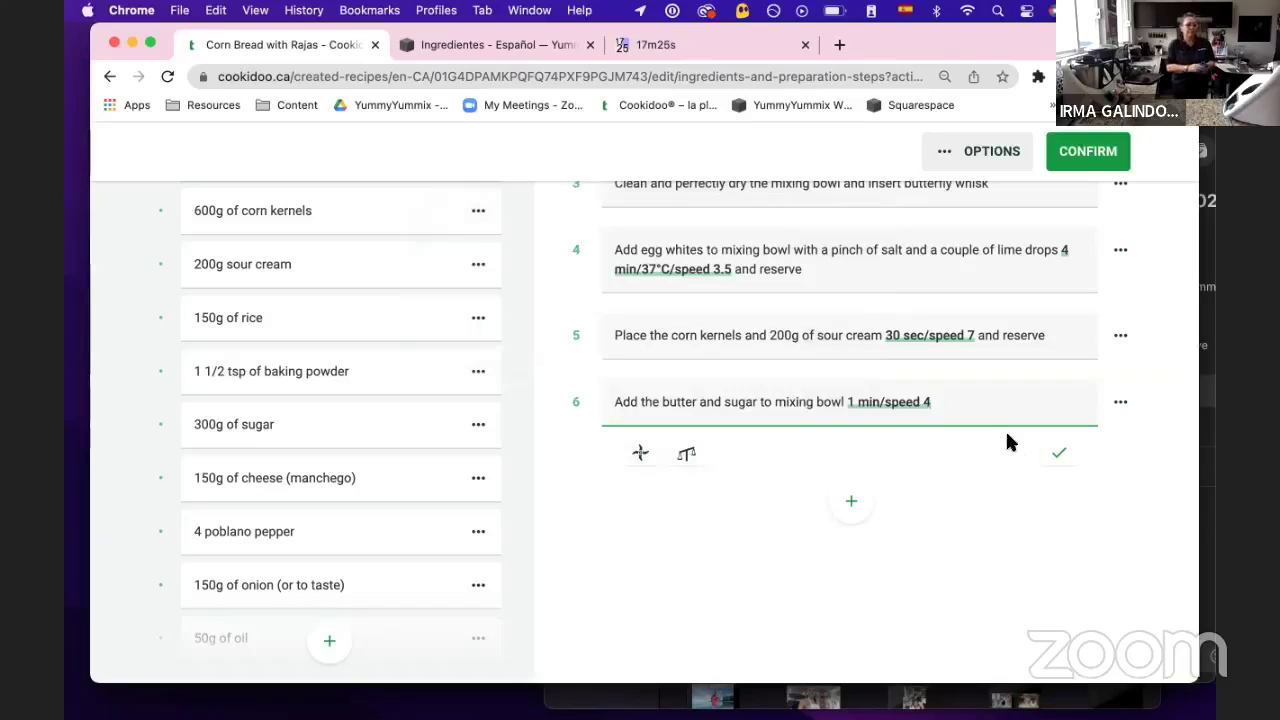
left_click(1060, 457)
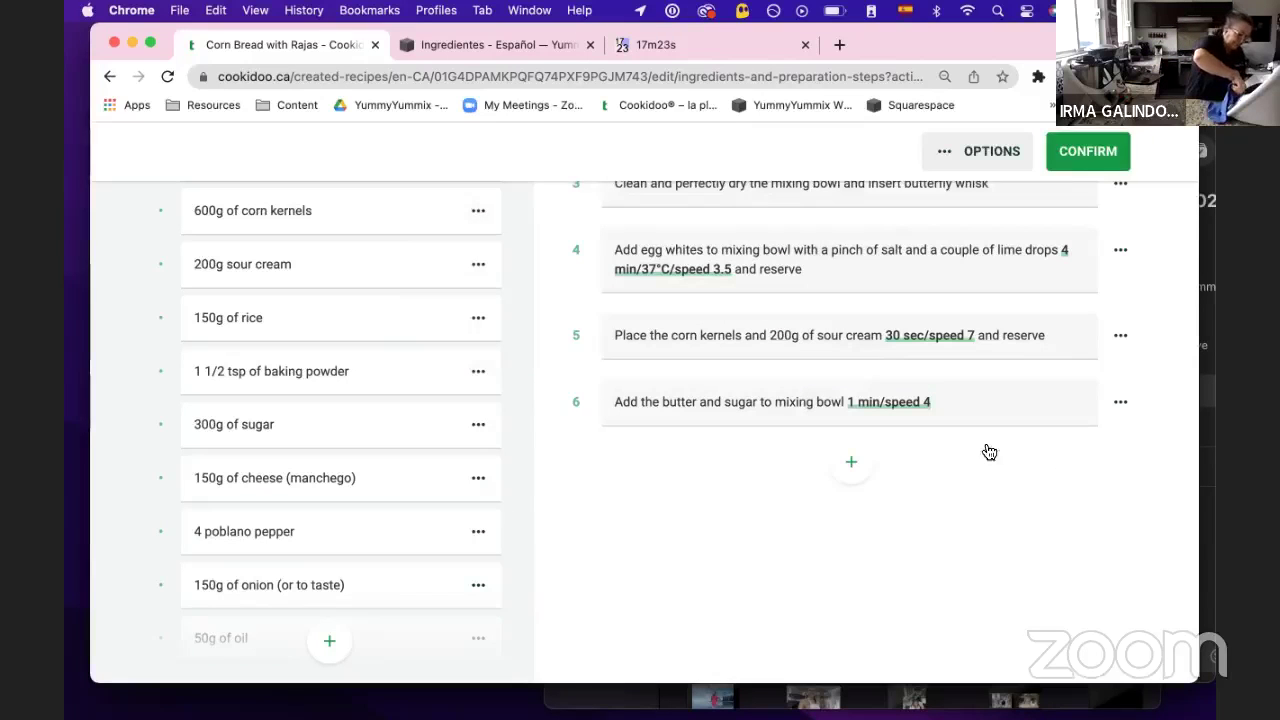
left_click(851, 463)
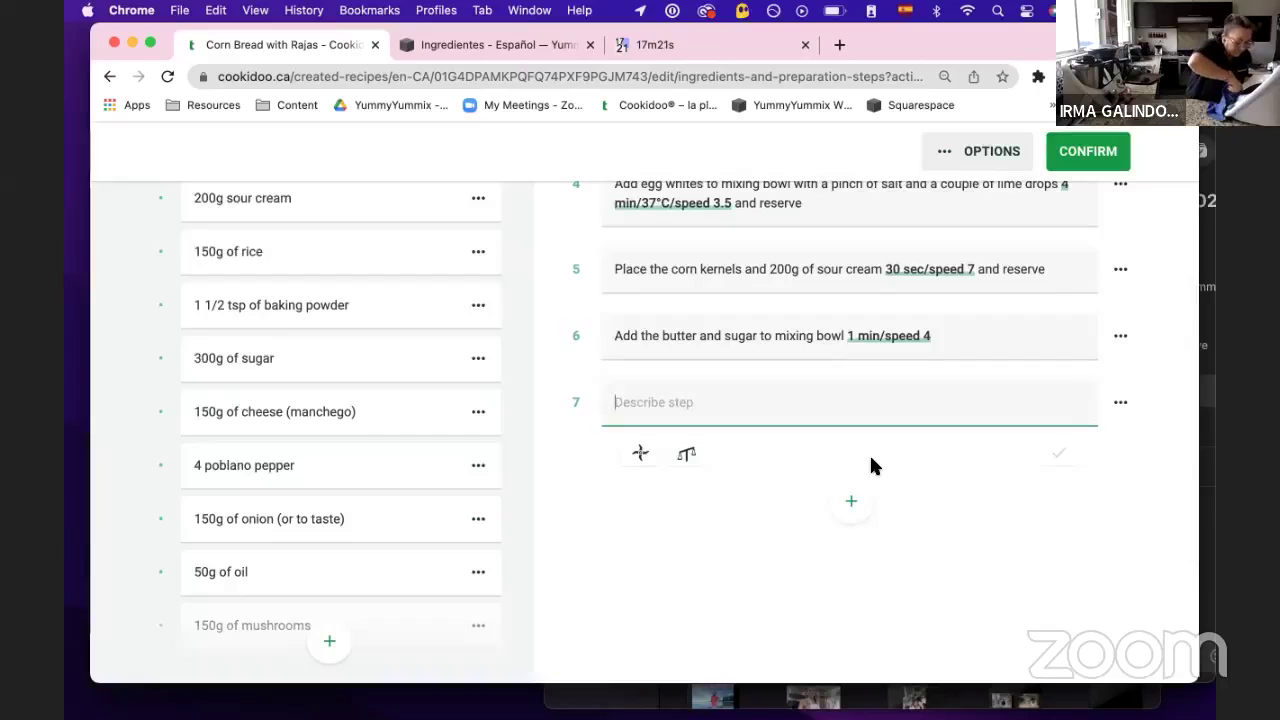
type("Set")
key("BackSpace")
key("BackSpace")
key("BackSpace")
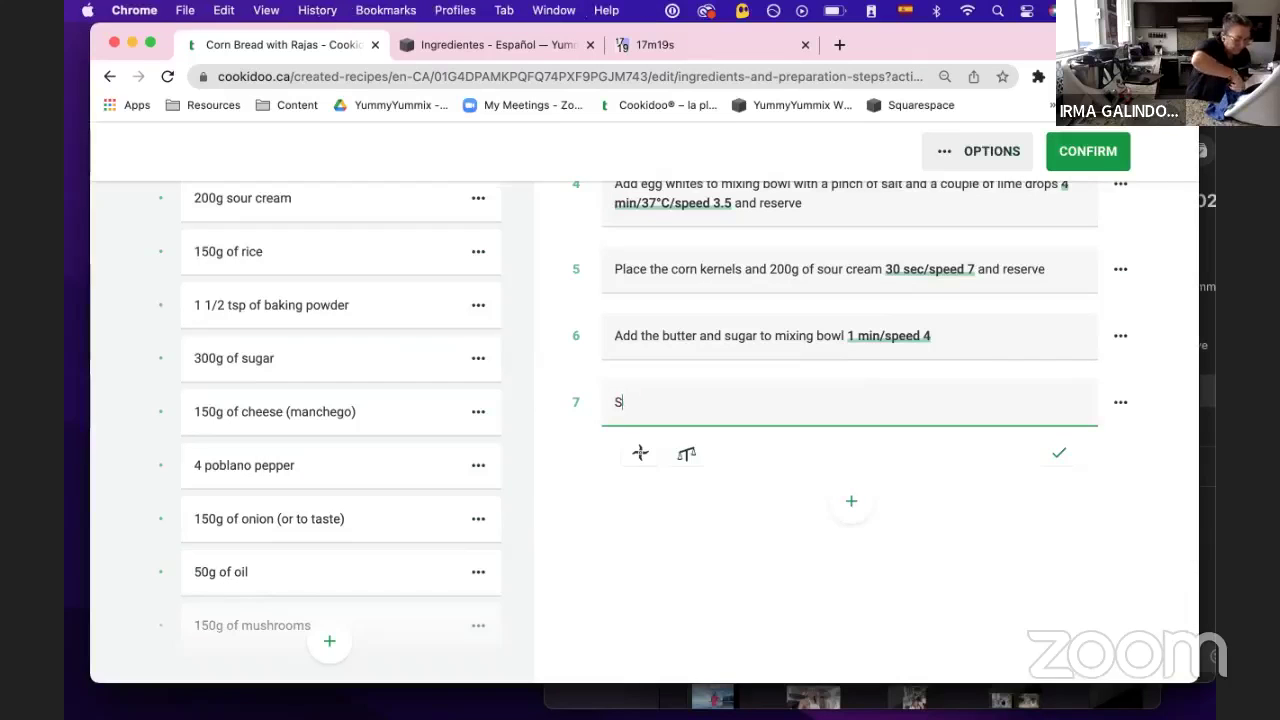
left_click(640, 453)
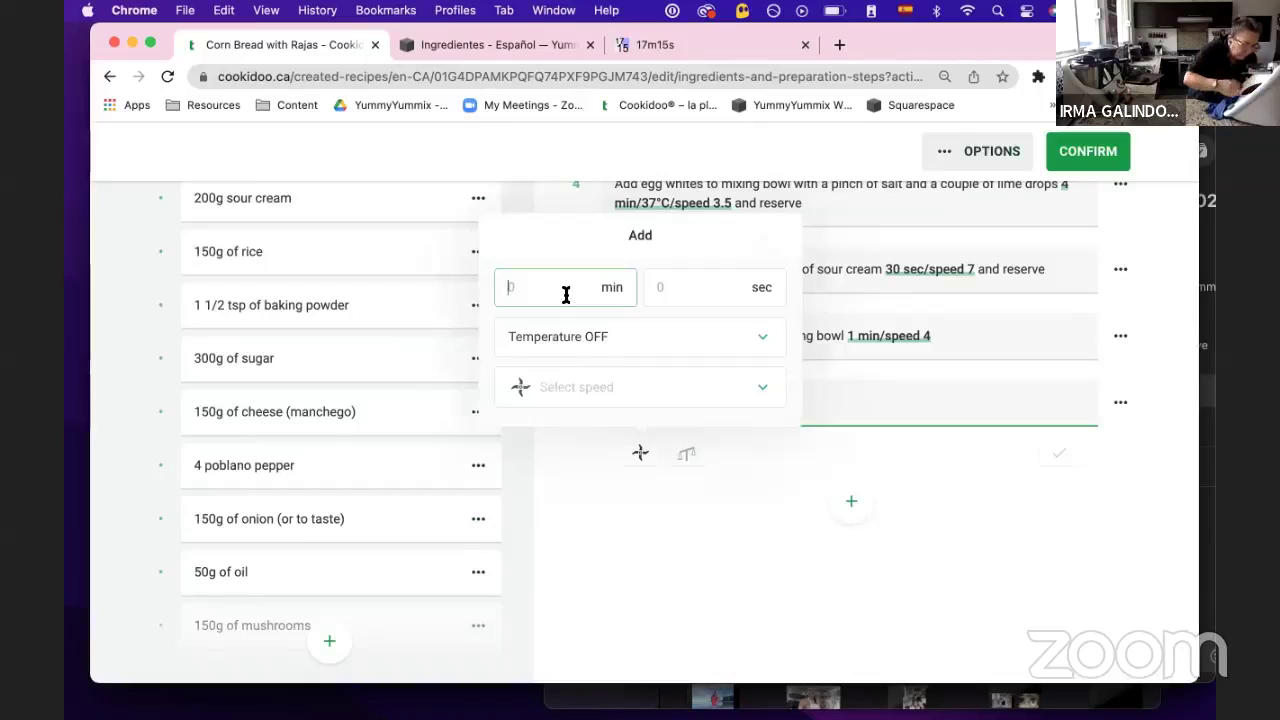
key("Escape")
left_click(669, 402)
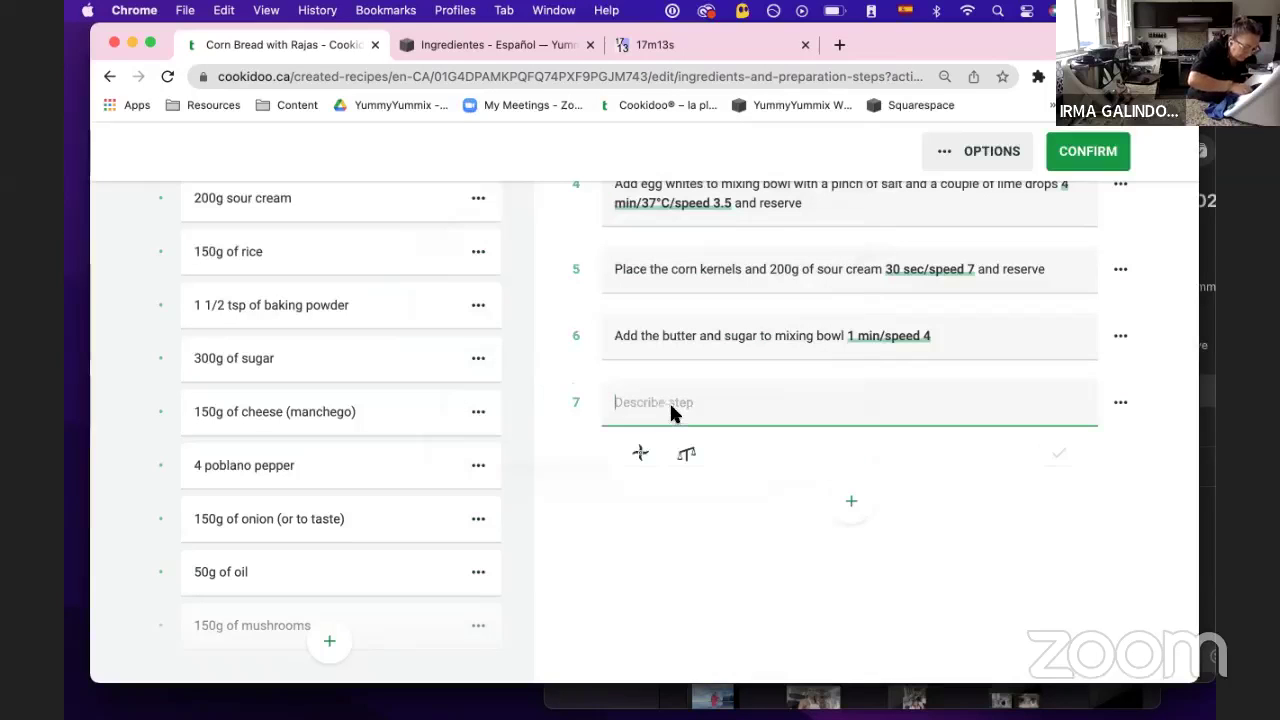
type("Manu")
key("BackSpace")
key("BackSpace")
key("BackSpace")
key("BackSpace")
key("BackSpace")
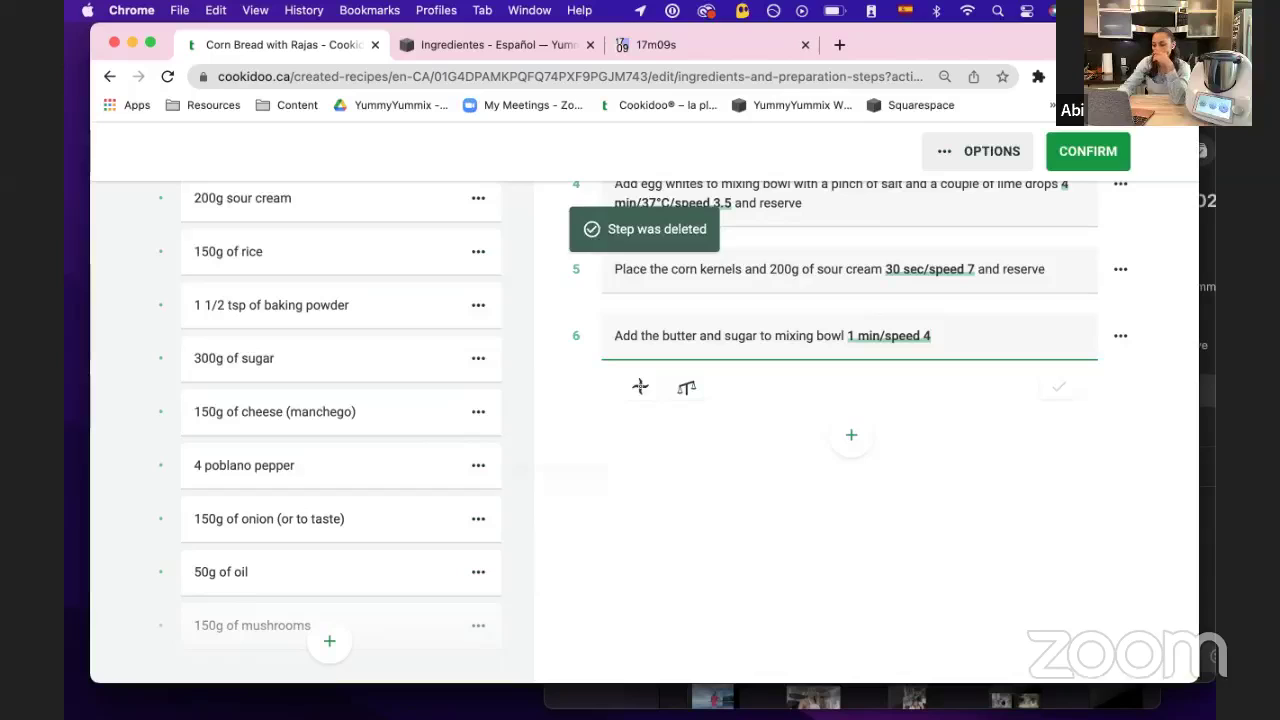
Add a blank seventh preparation step after the butter and sugar step
key("Return")
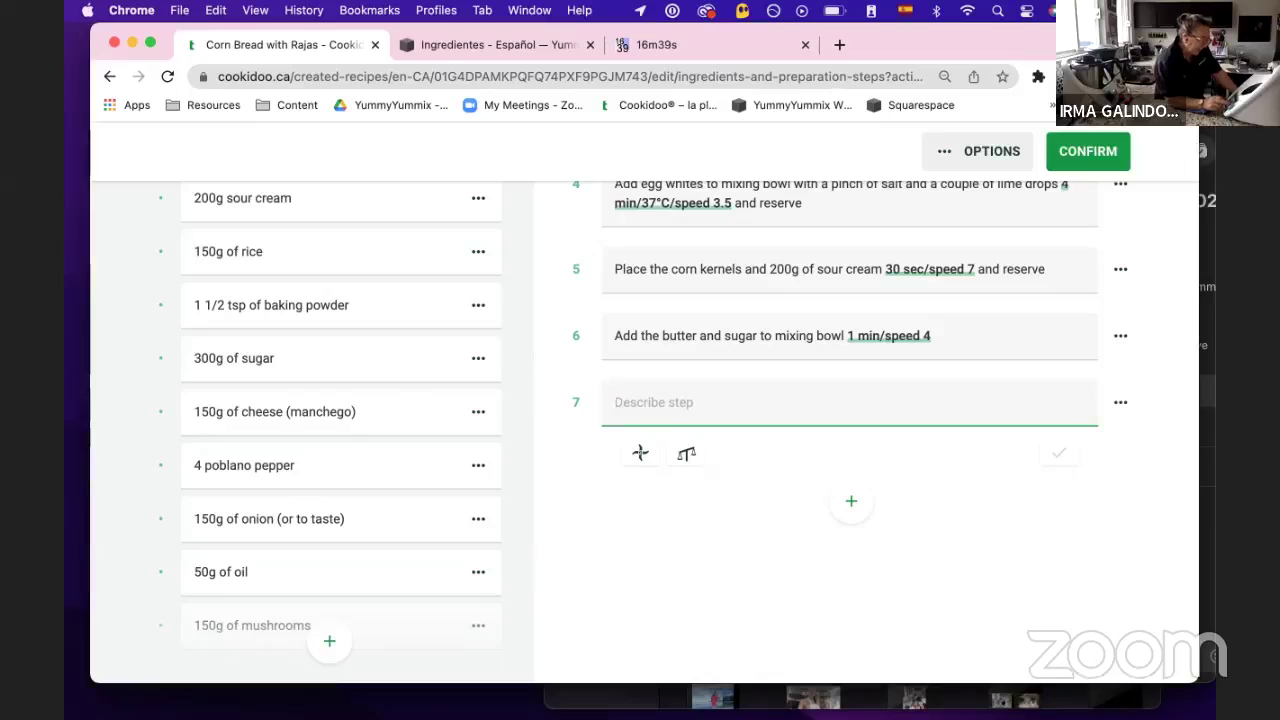
Check the Facebook live video window in Safari and return to the recipe editor in Chrome
key("ctrl+Up")
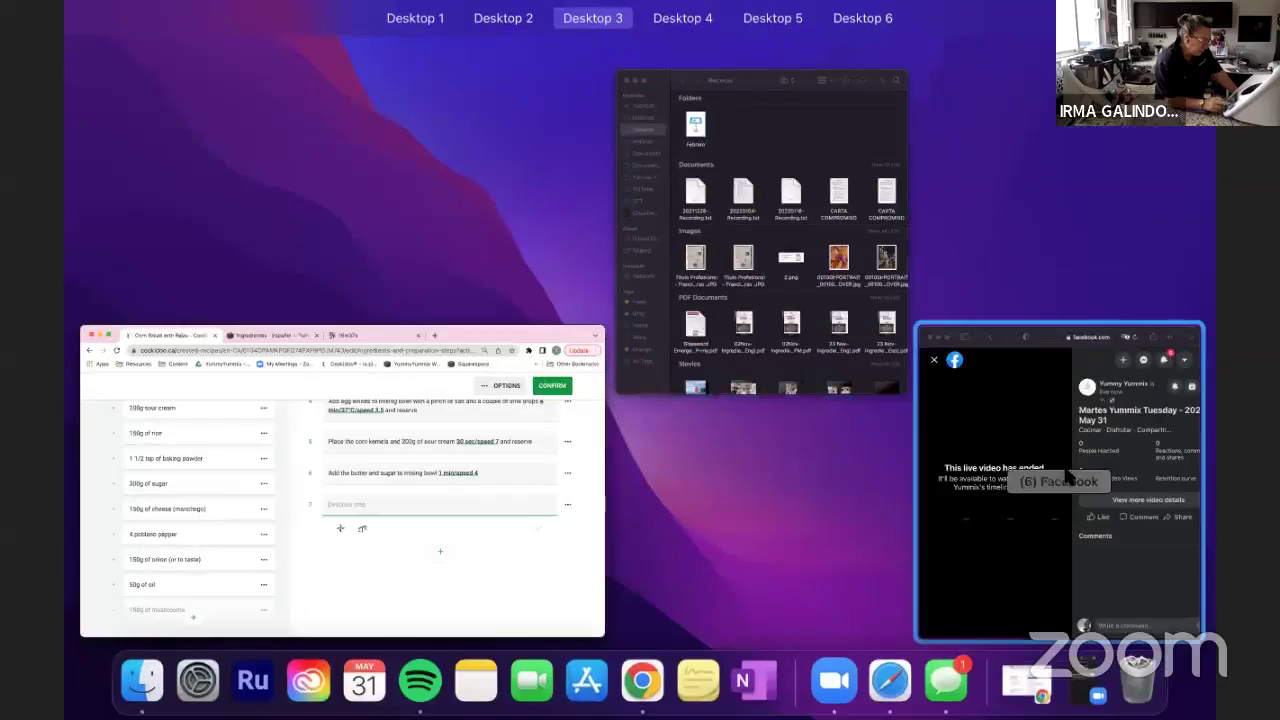
left_click(1039, 460)
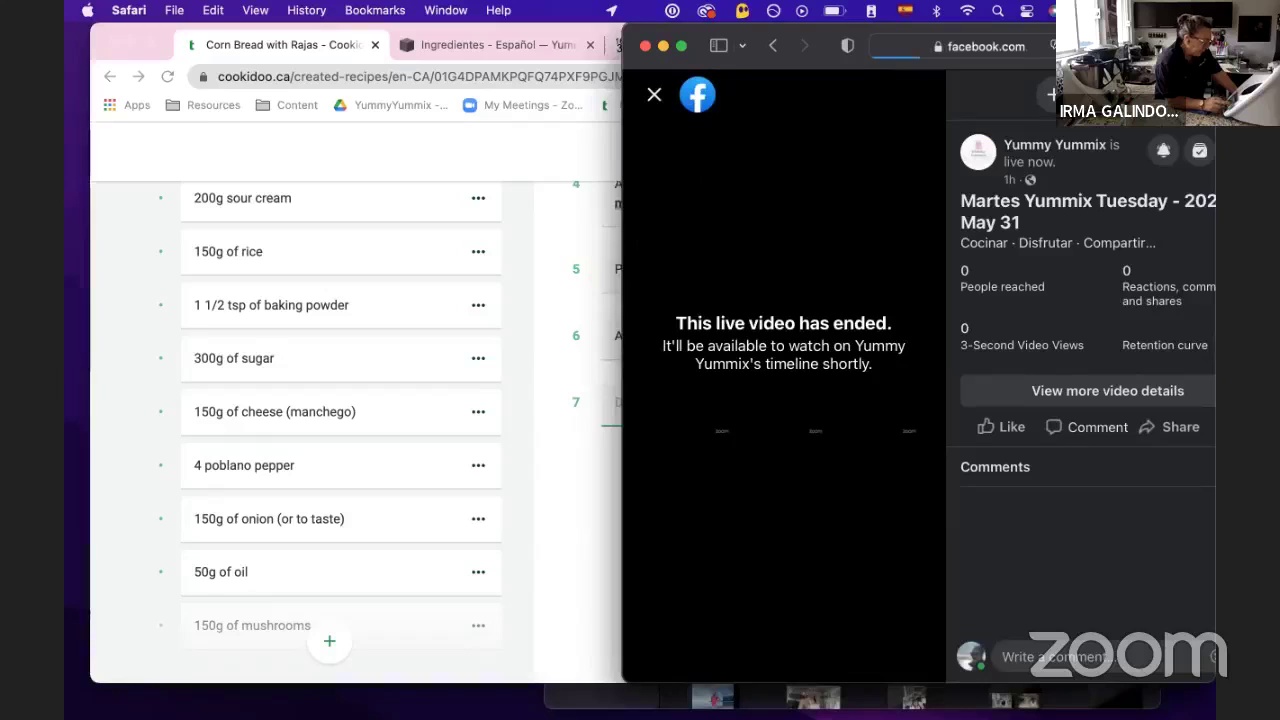
left_click(557, 320)
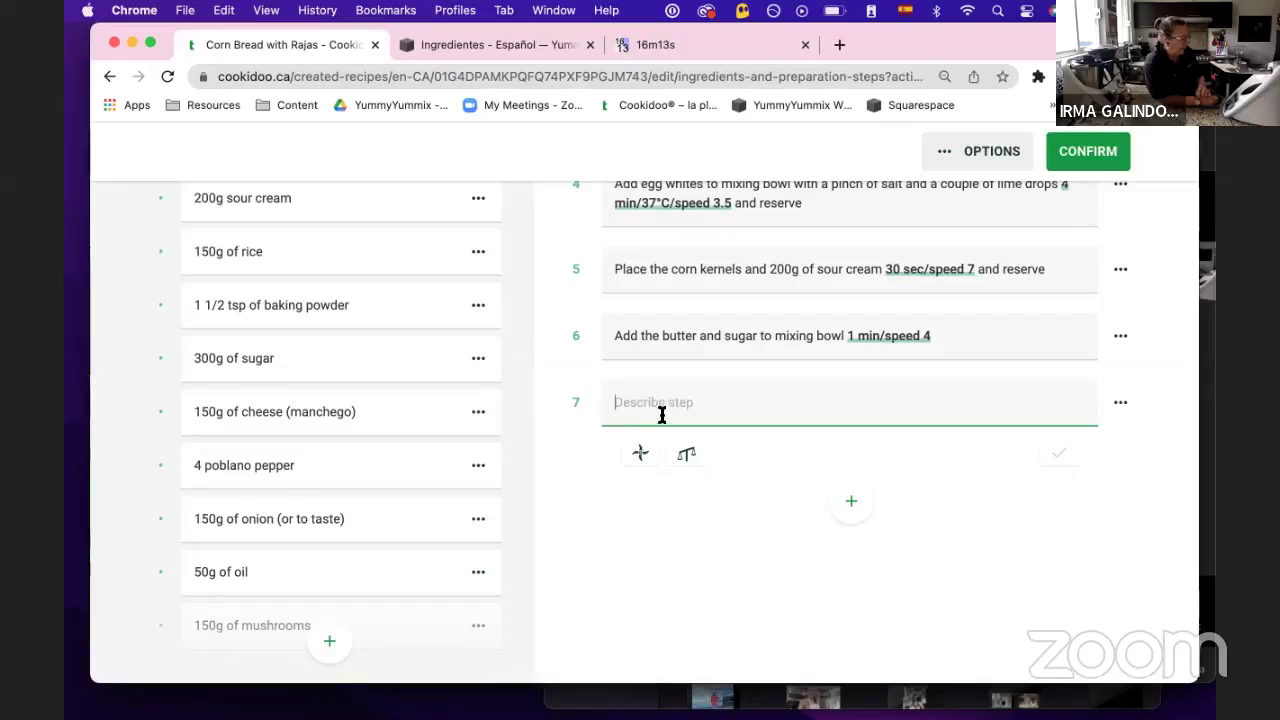
type("Prgoram")
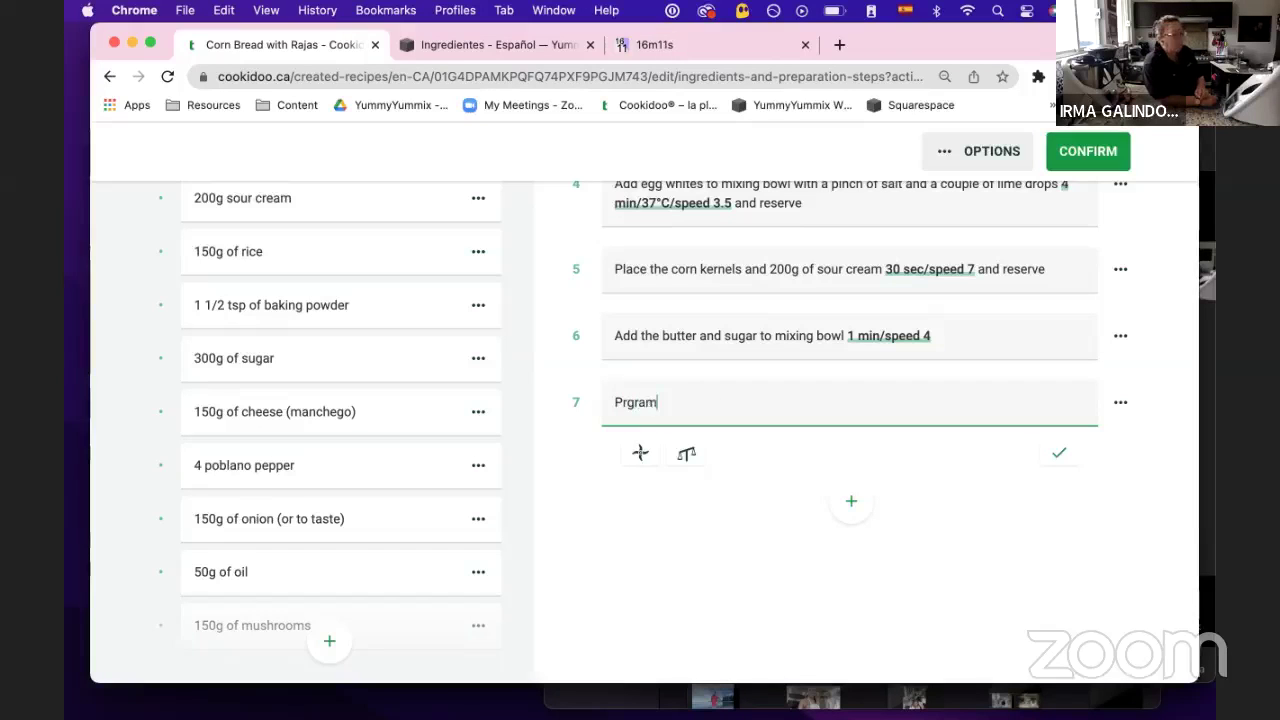
key("BackSpace")
key("BackSpace")
key("BackSpace")
key("BackSpace")
type("ogram")
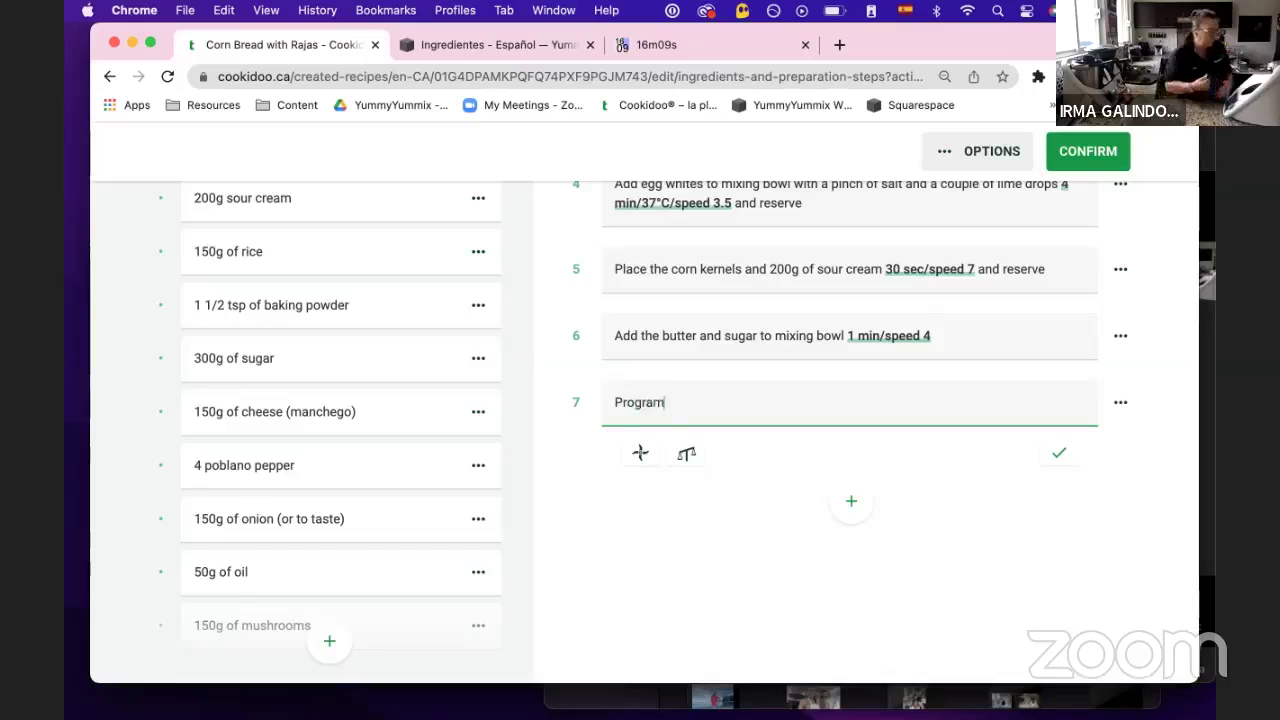
key("BackSpace")
key("BackSpace")
key("BackSpace")
key("BackSpace")
key("BackSpace")
key("BackSpace")
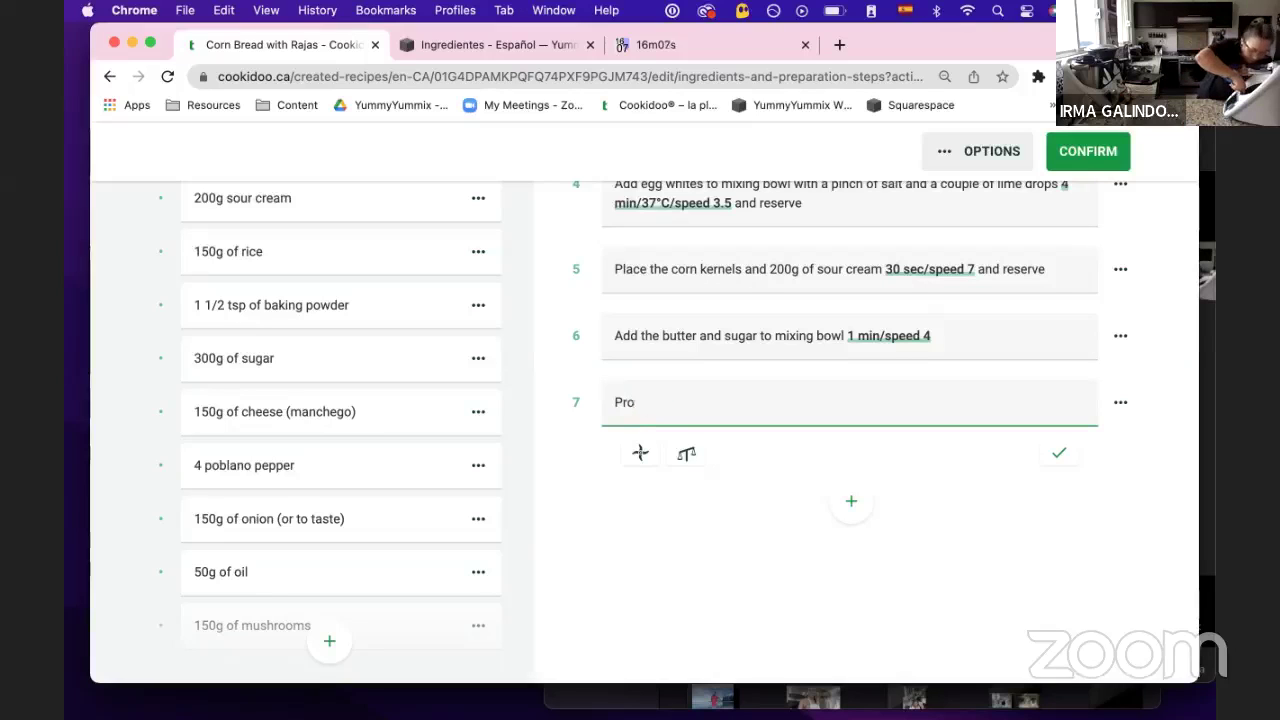
key("BackSpace")
left_click(640, 453)
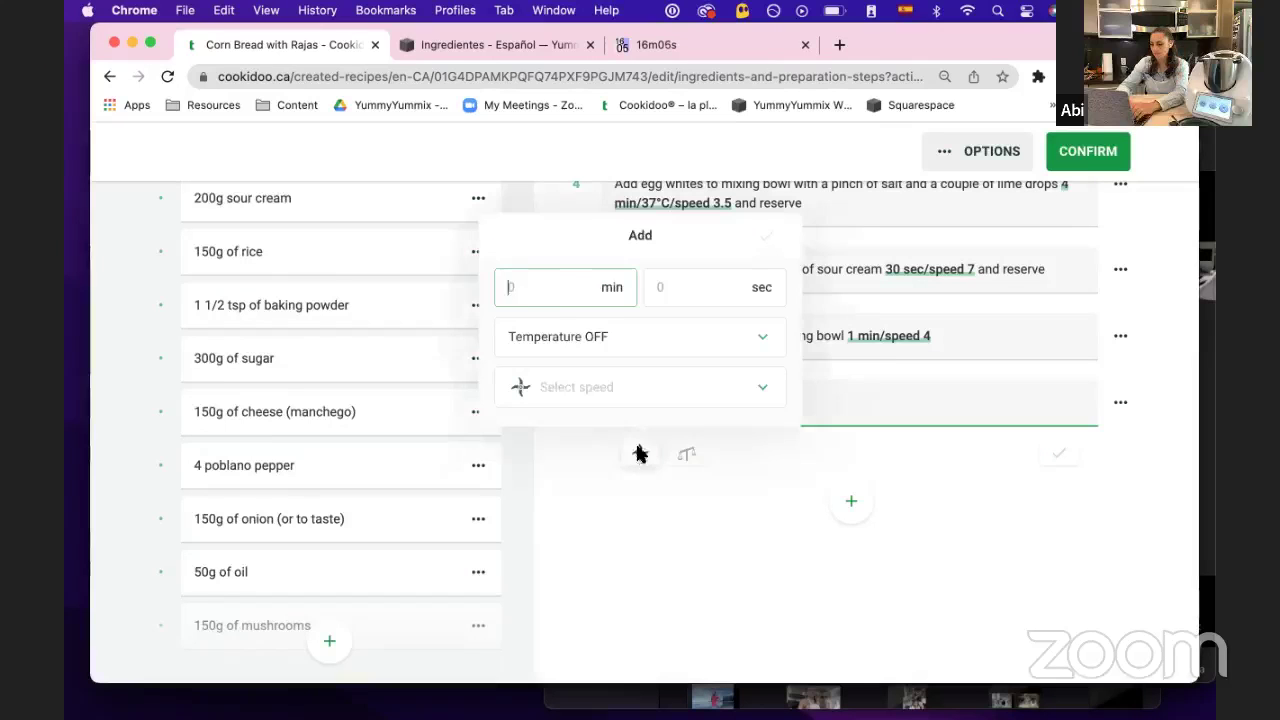
left_click(566, 385)
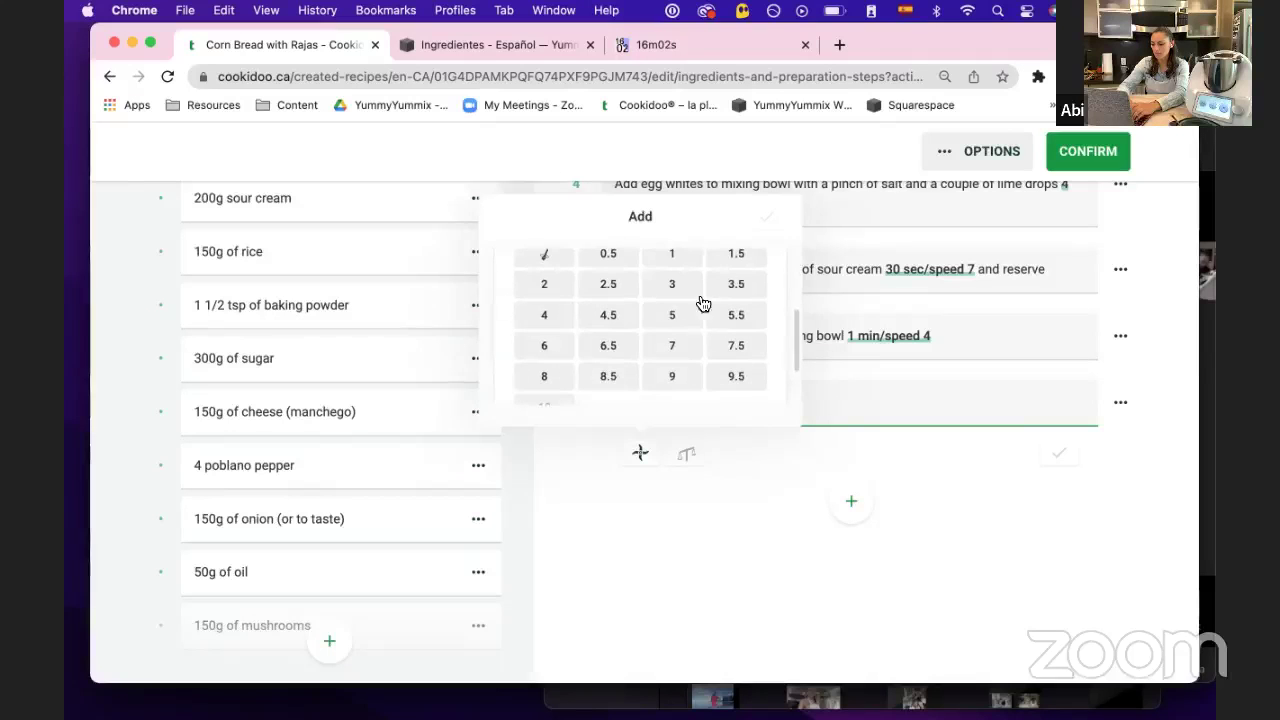
left_click(672, 296)
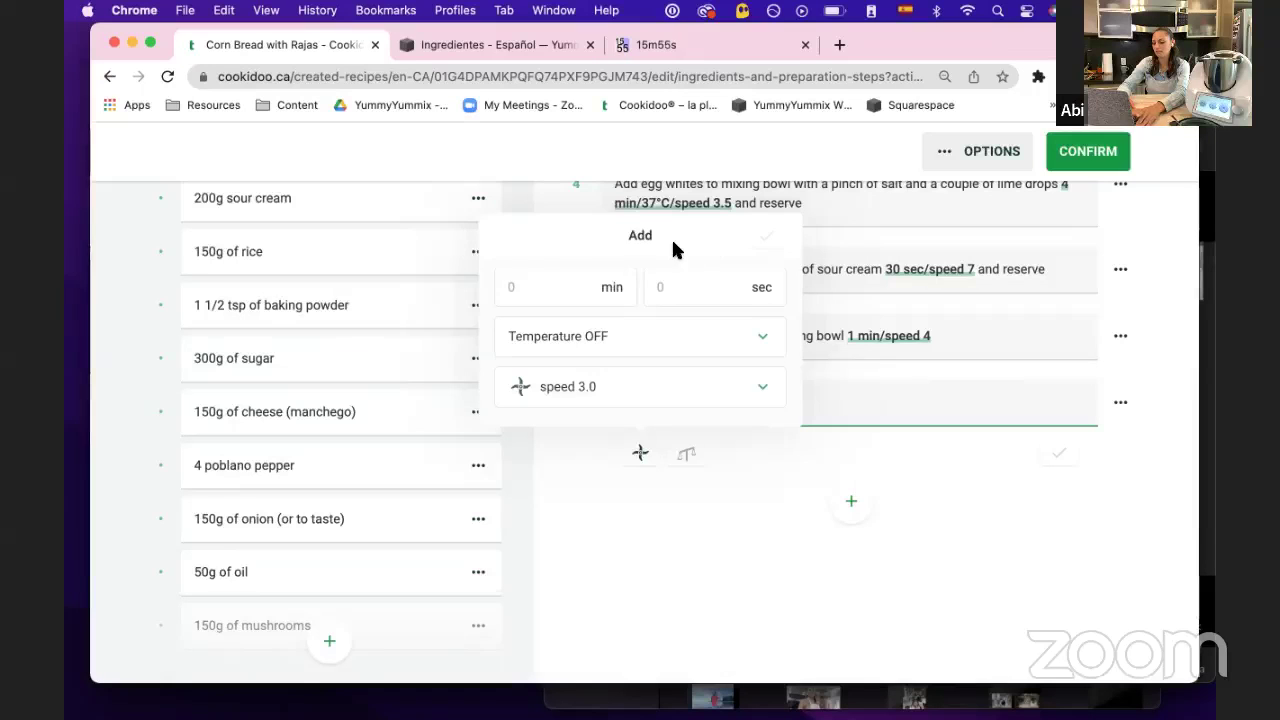
left_click(709, 534)
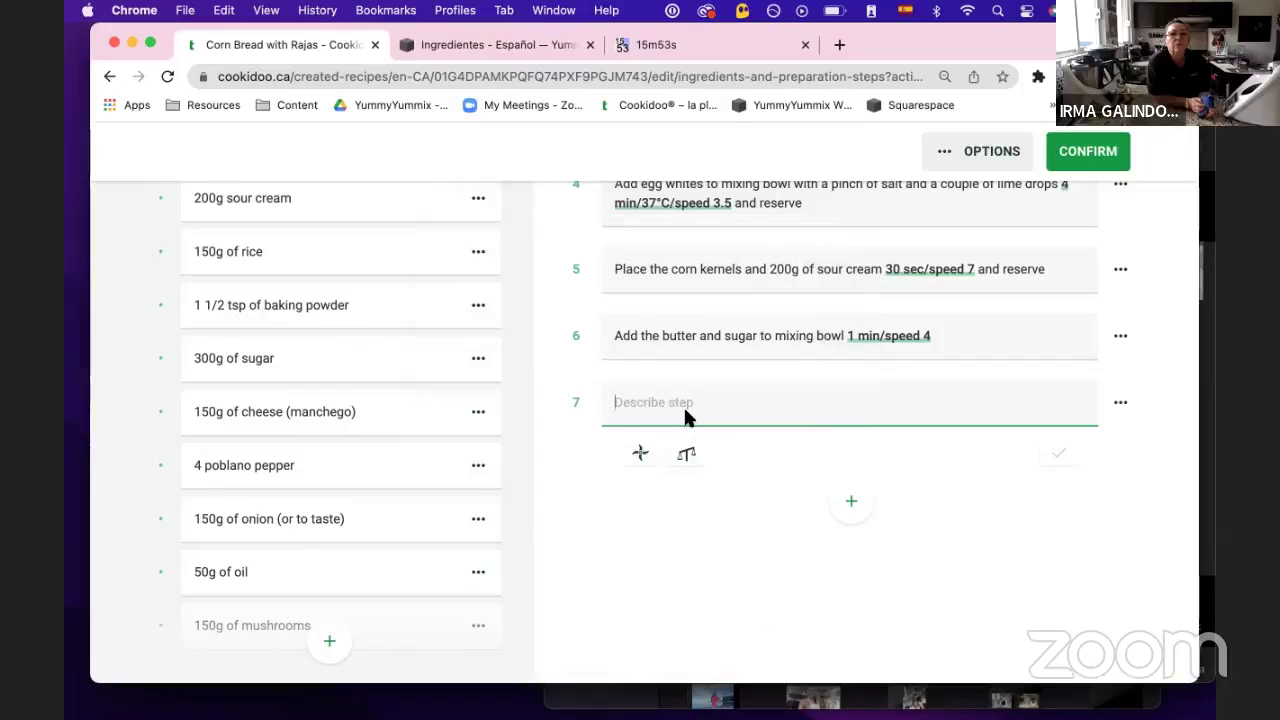
type("Start")
key("BackSpace")
key("BackSpace")
key("BackSpace")
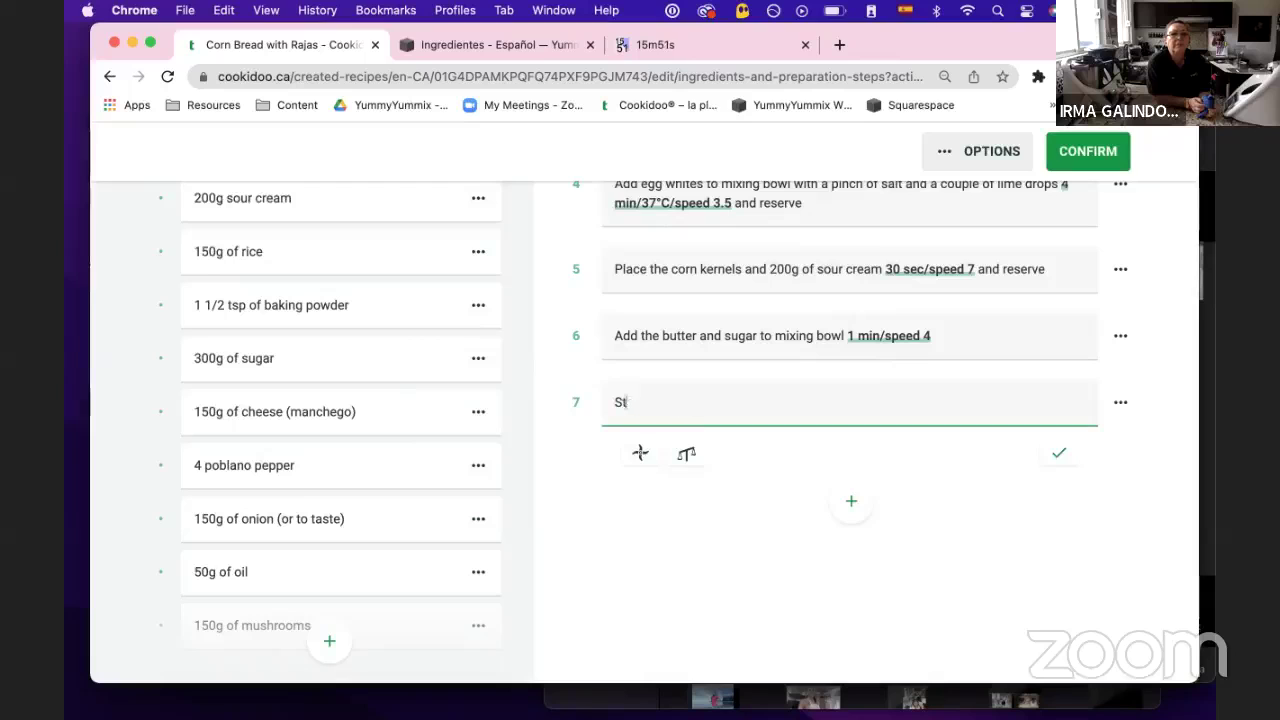
key("BackSpace")
key("BackSpace")
key("BackSpace")
key("BackSpace")
key("Return")
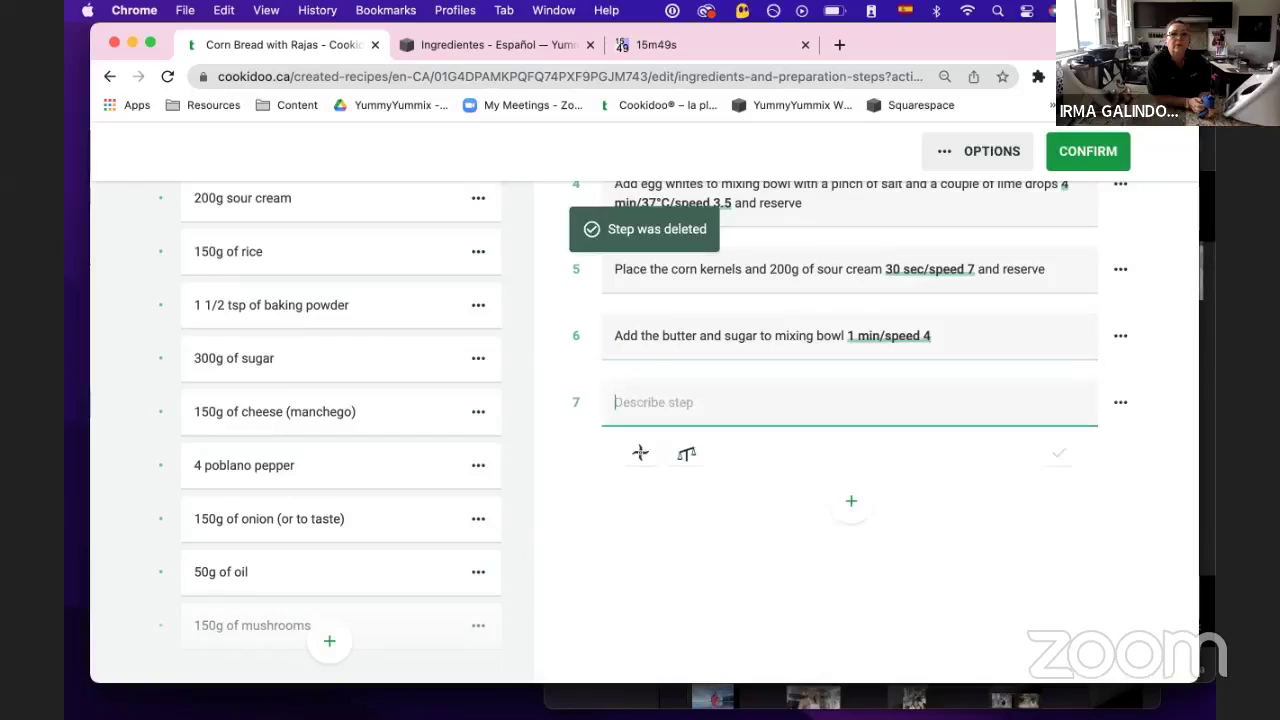
Write "Program speed 3 without time" as the seventh preparation step and add a blank eighth step
type("Program")
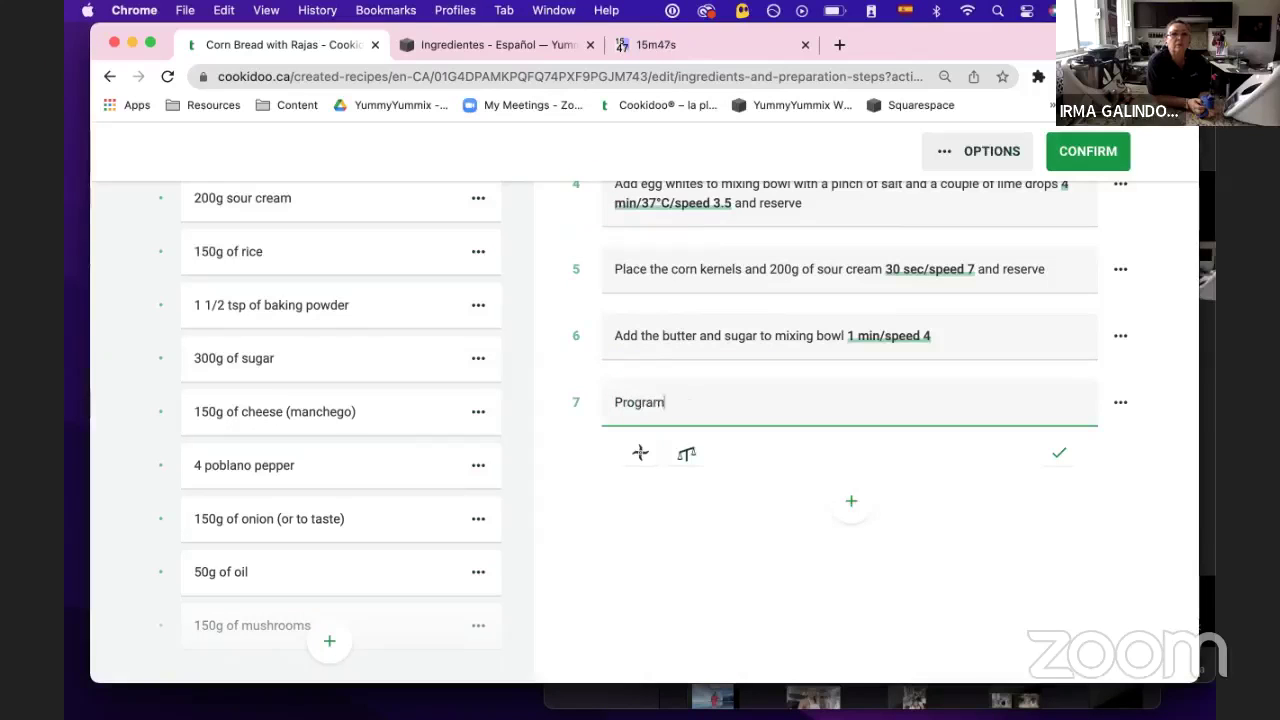
type(" speed 3 without time")
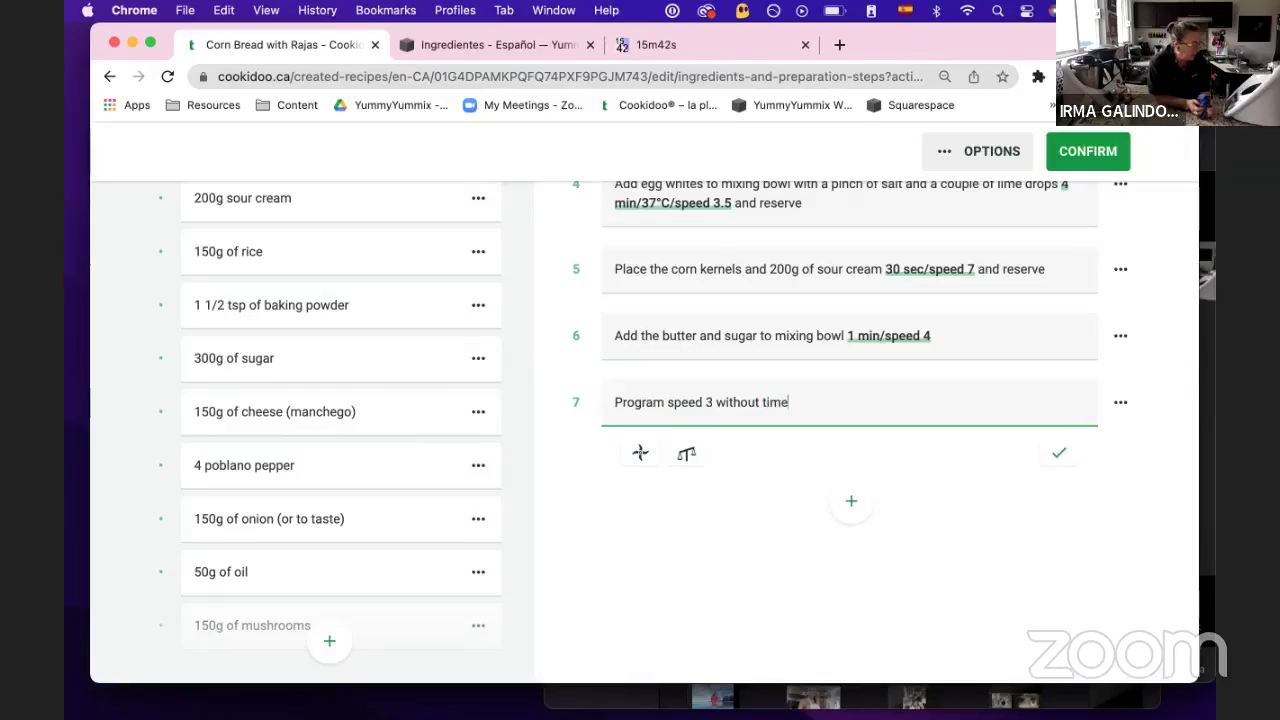
key("Return")
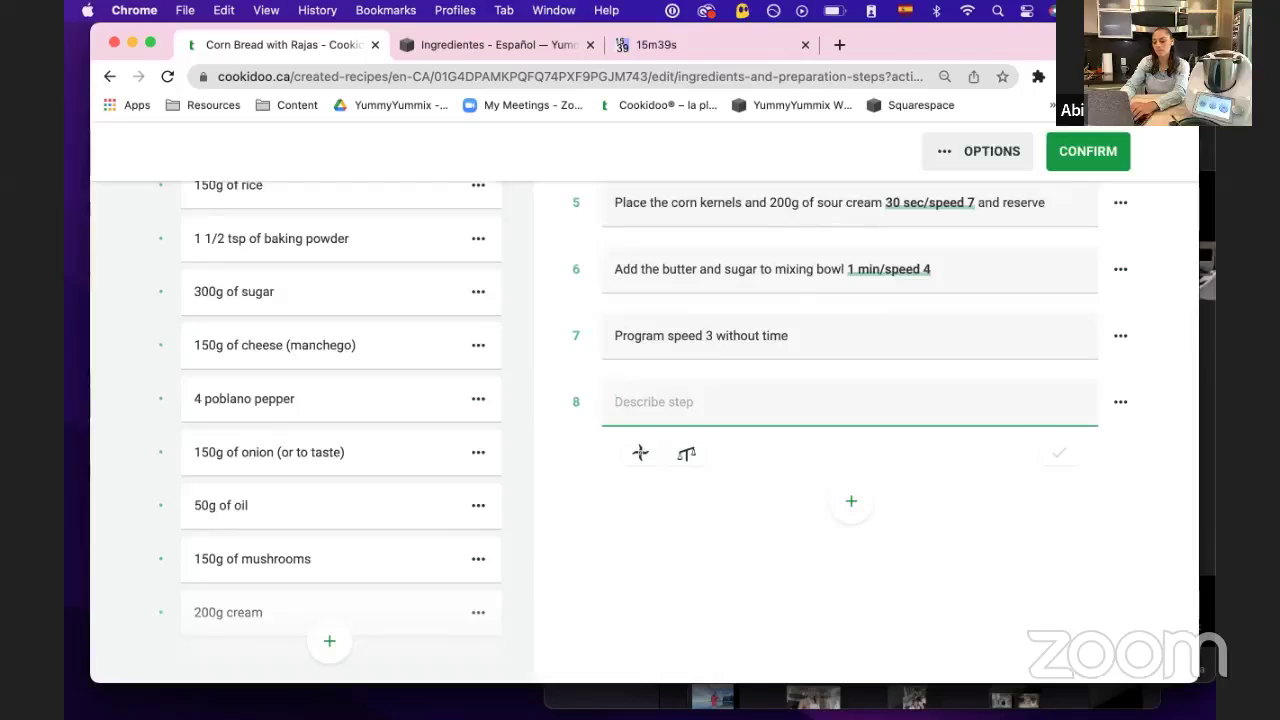
Write "Add egg yolks through mixing bowl lid hole one by one" as the eighth preparation step and start a ninth step with "Add"
type("Add")
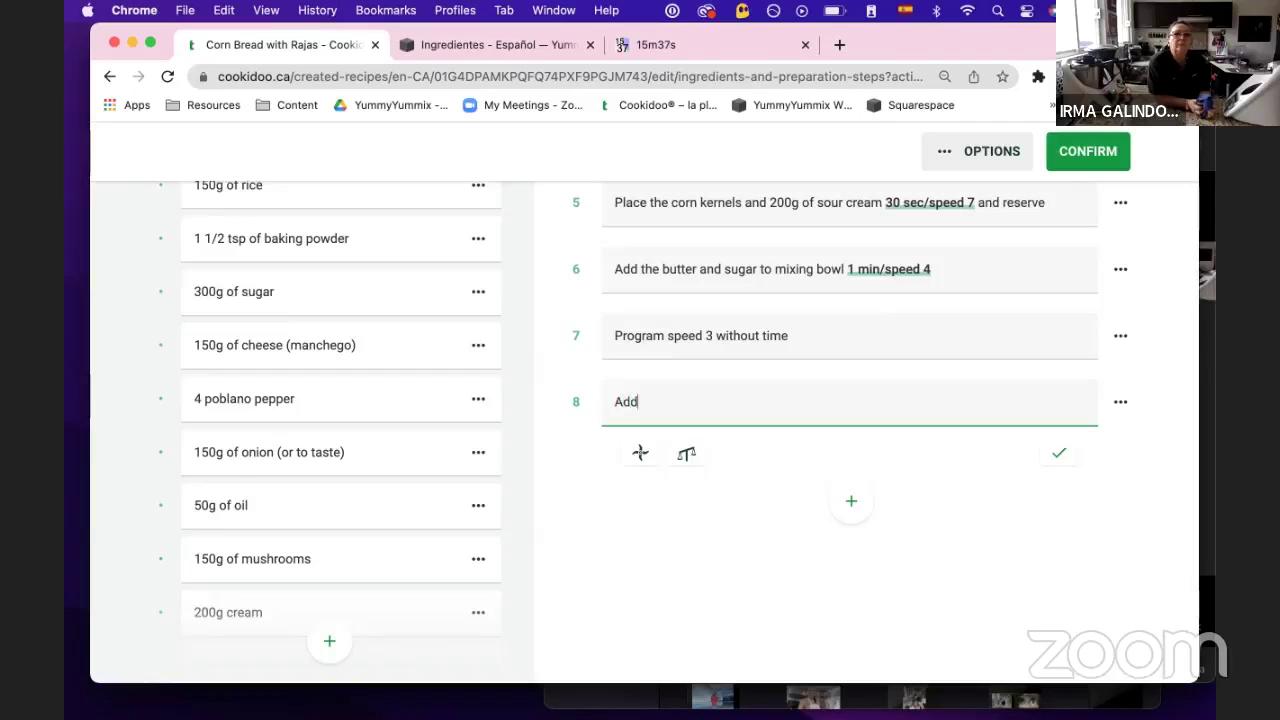
type(" egg ")
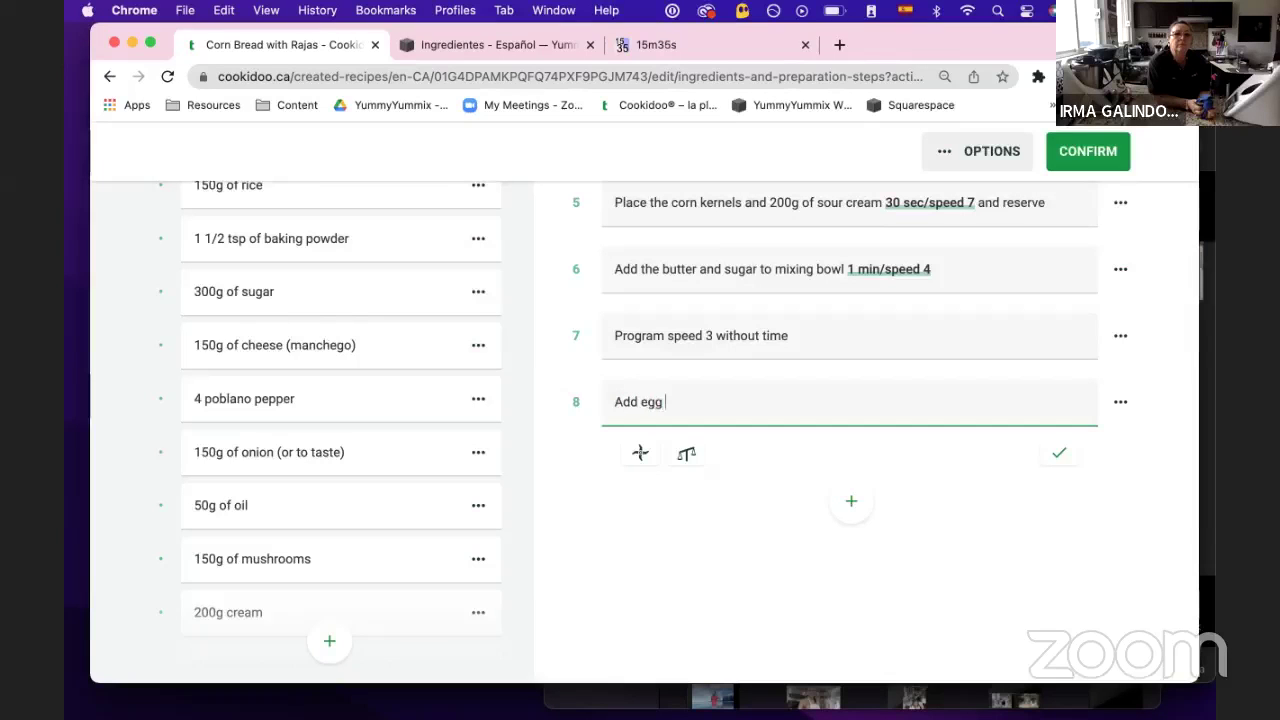
type("yolks thr")
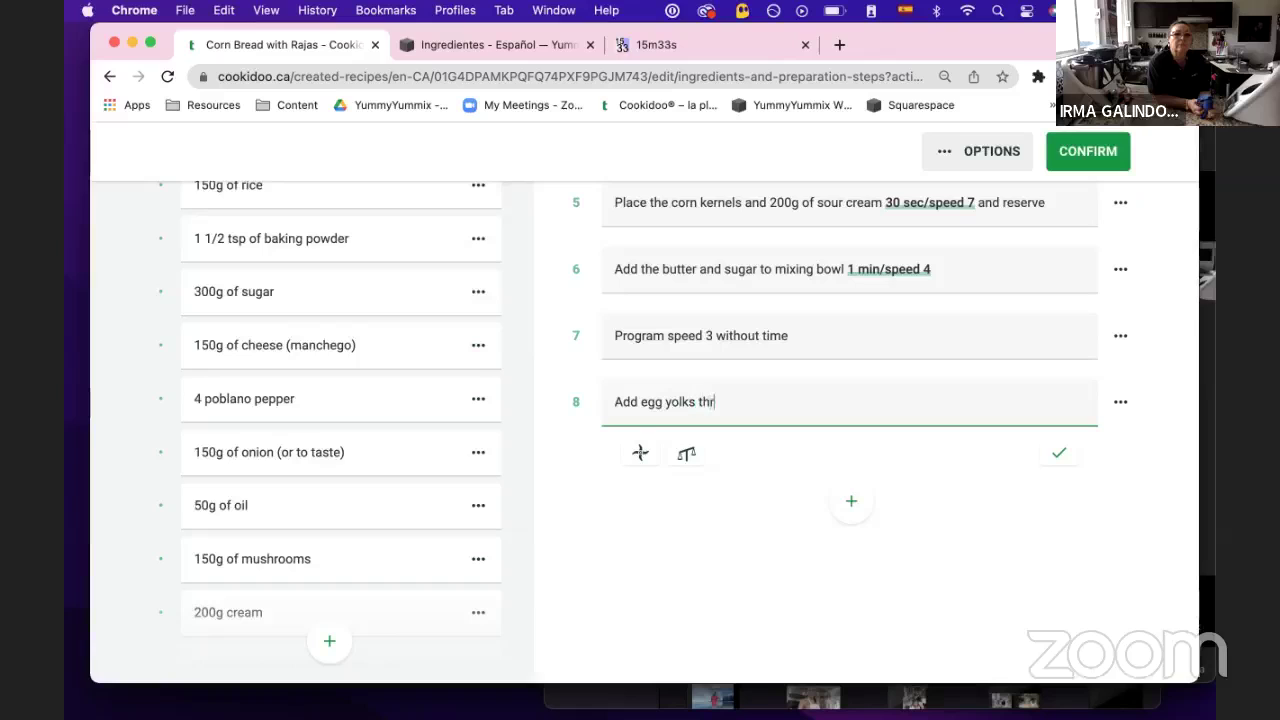
type("ough mixi")
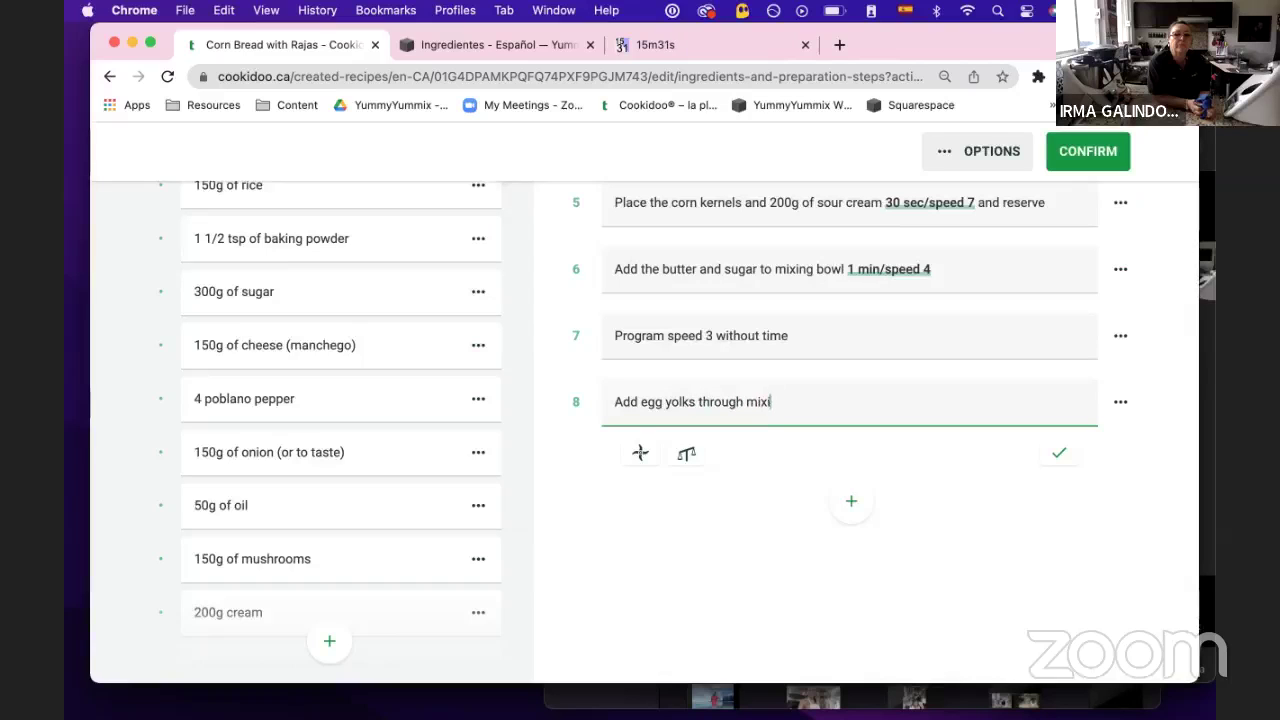
type("ng bowl lid")
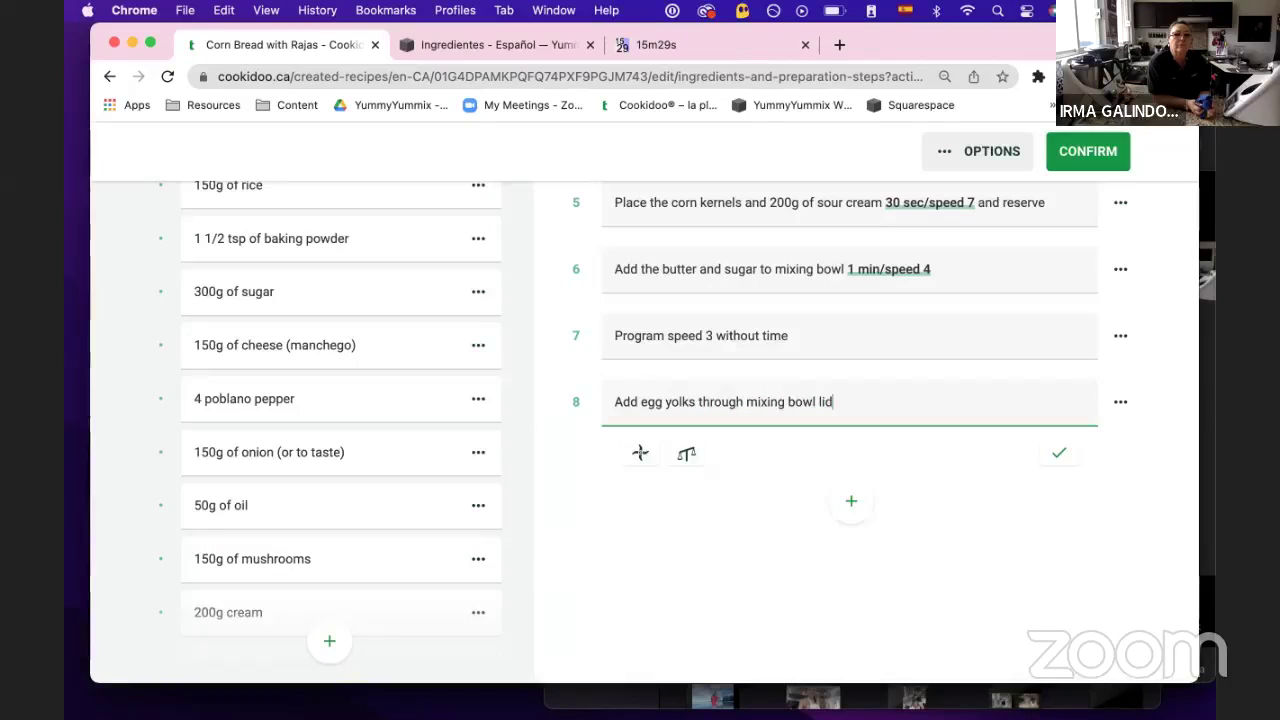
type(" hole")
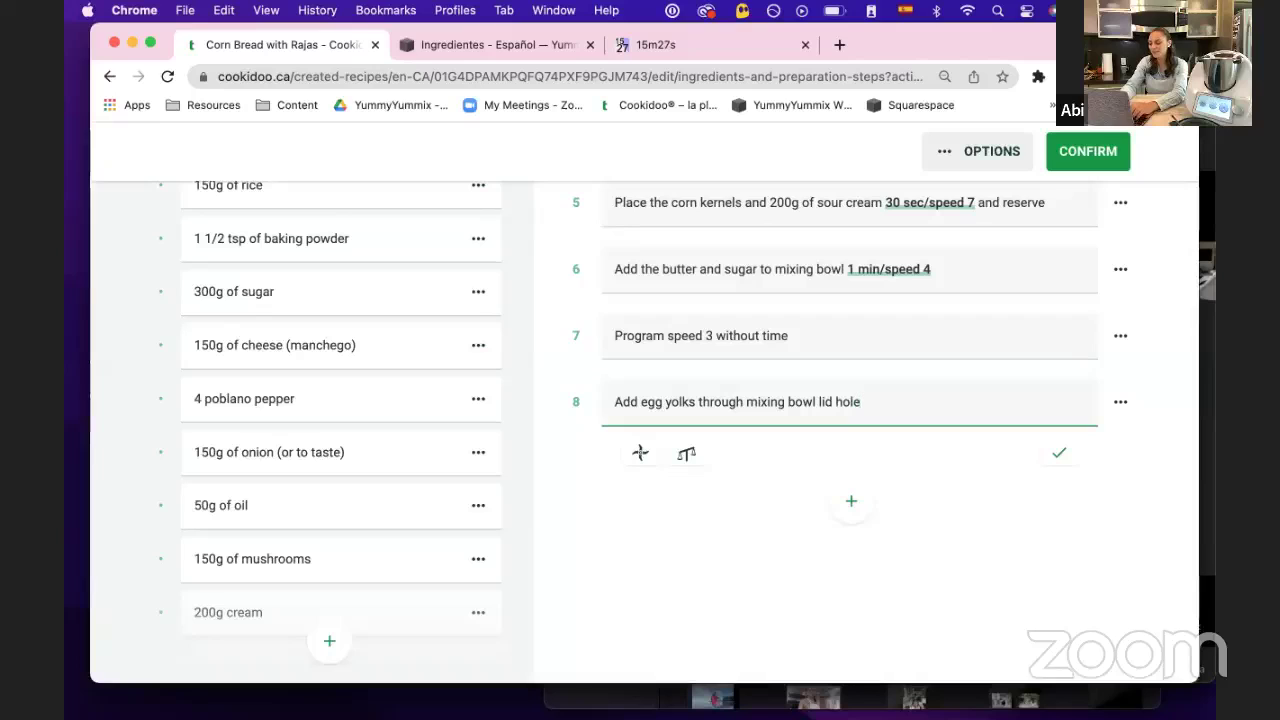
key("BackSpace")
key("BackSpace")
key("BackSpace")
key("BackSpace")
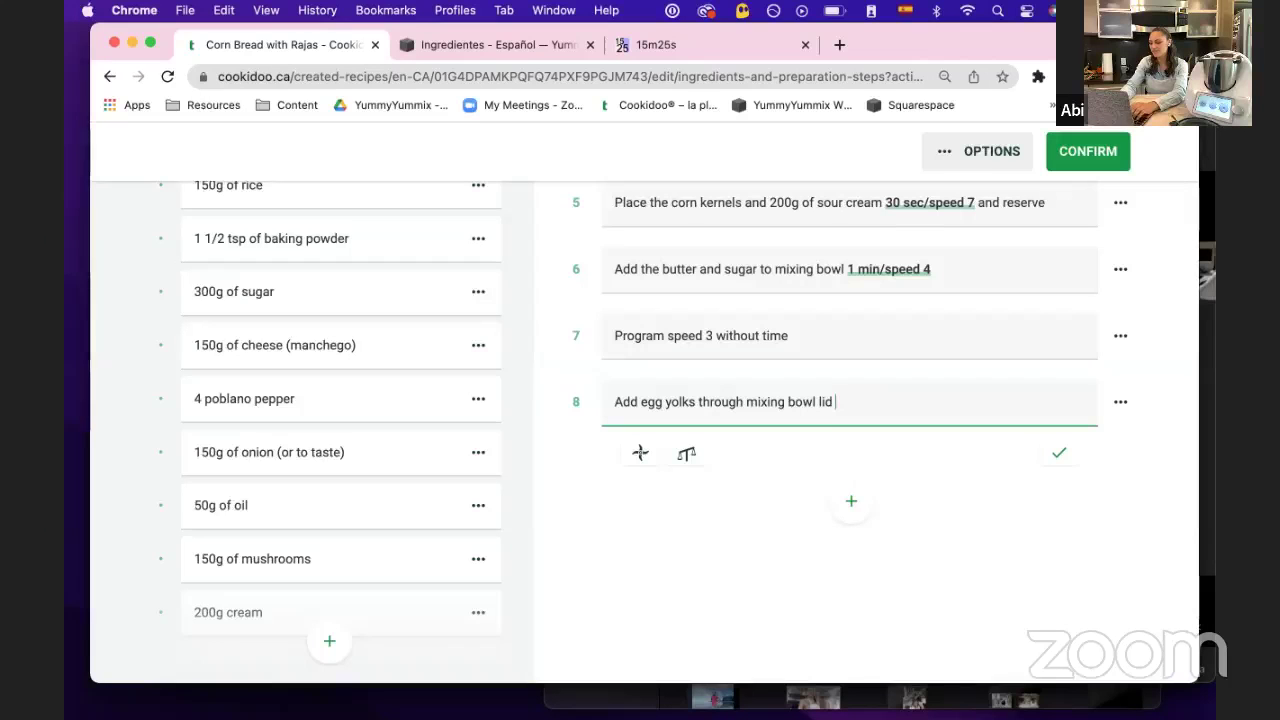
type("hole")
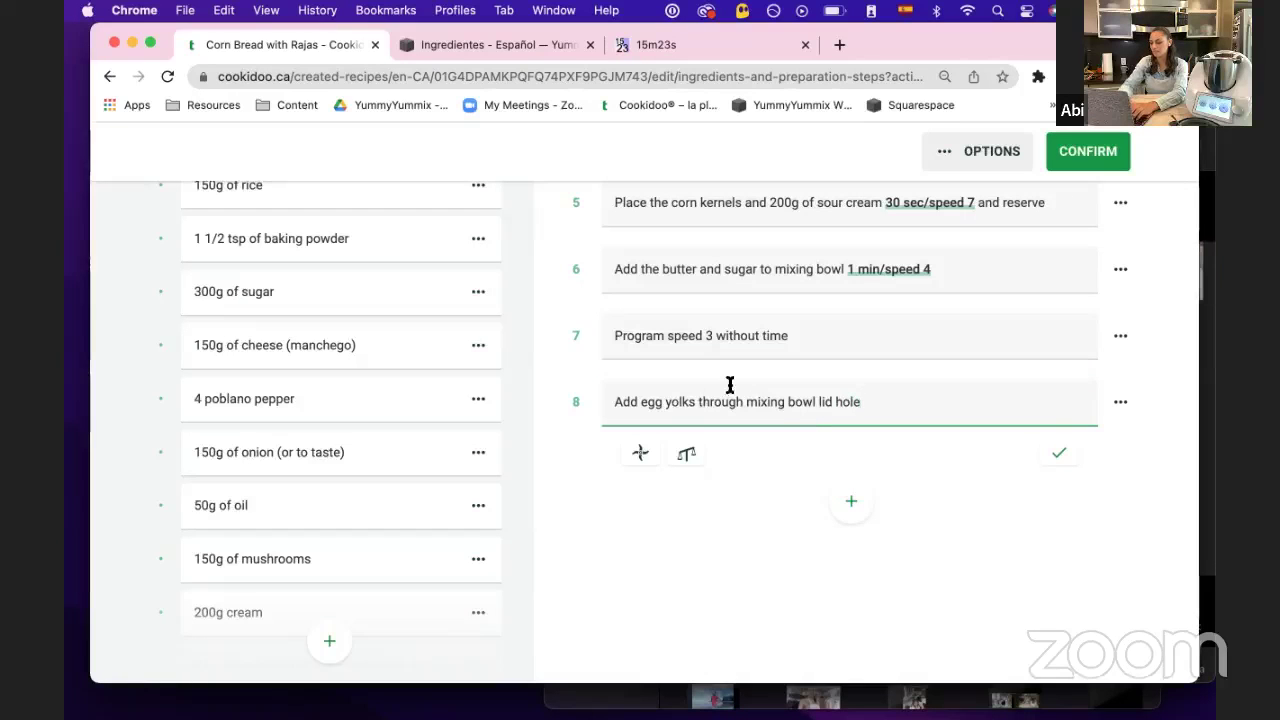
type(" one by one")
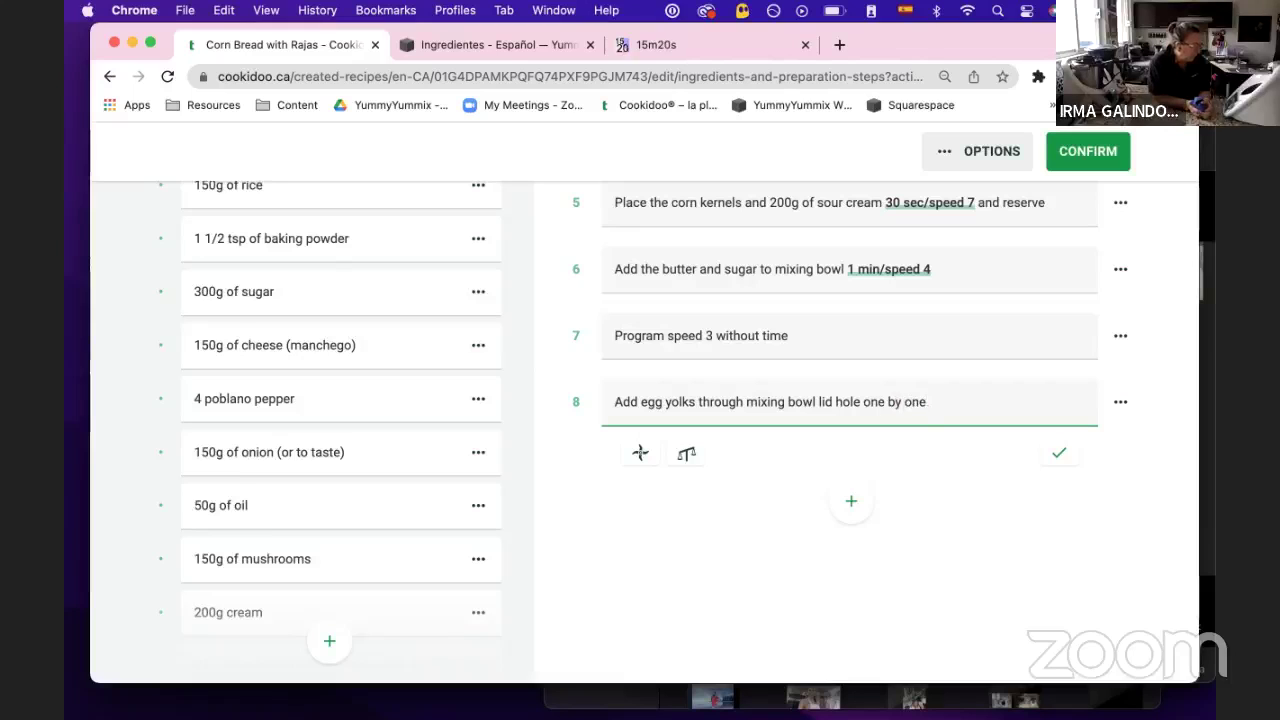
key("Return")
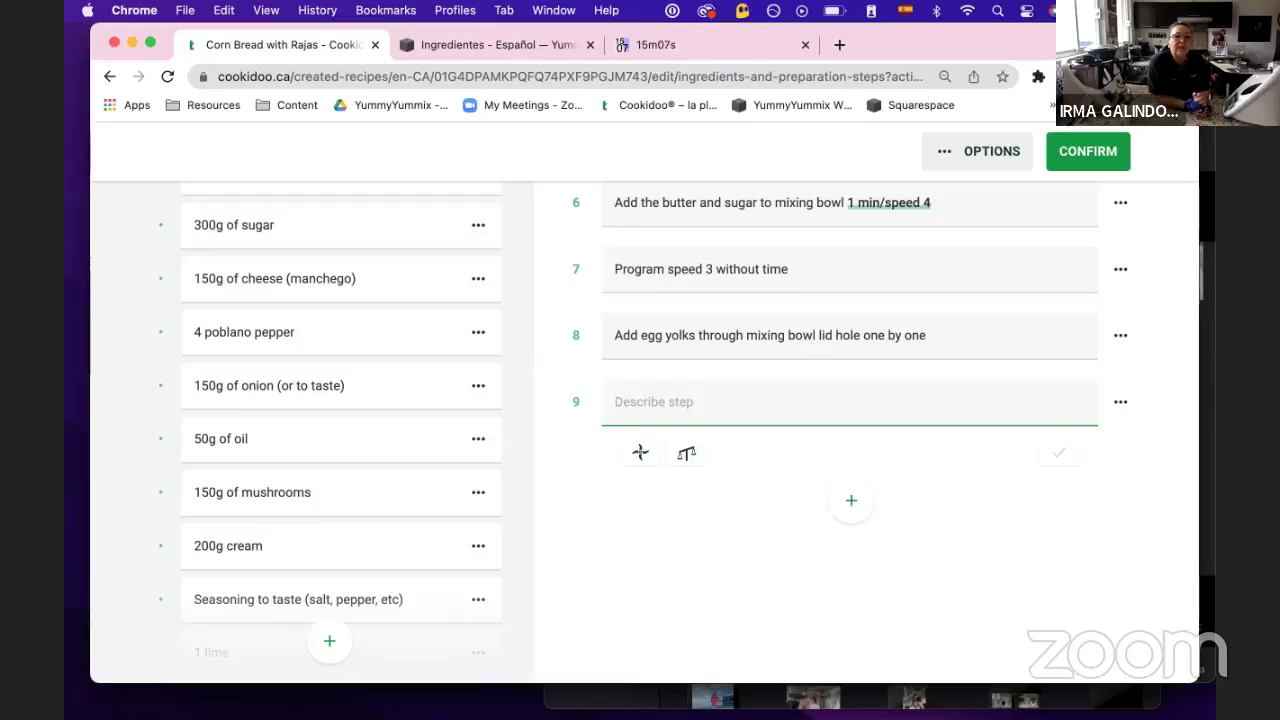
type("Add")
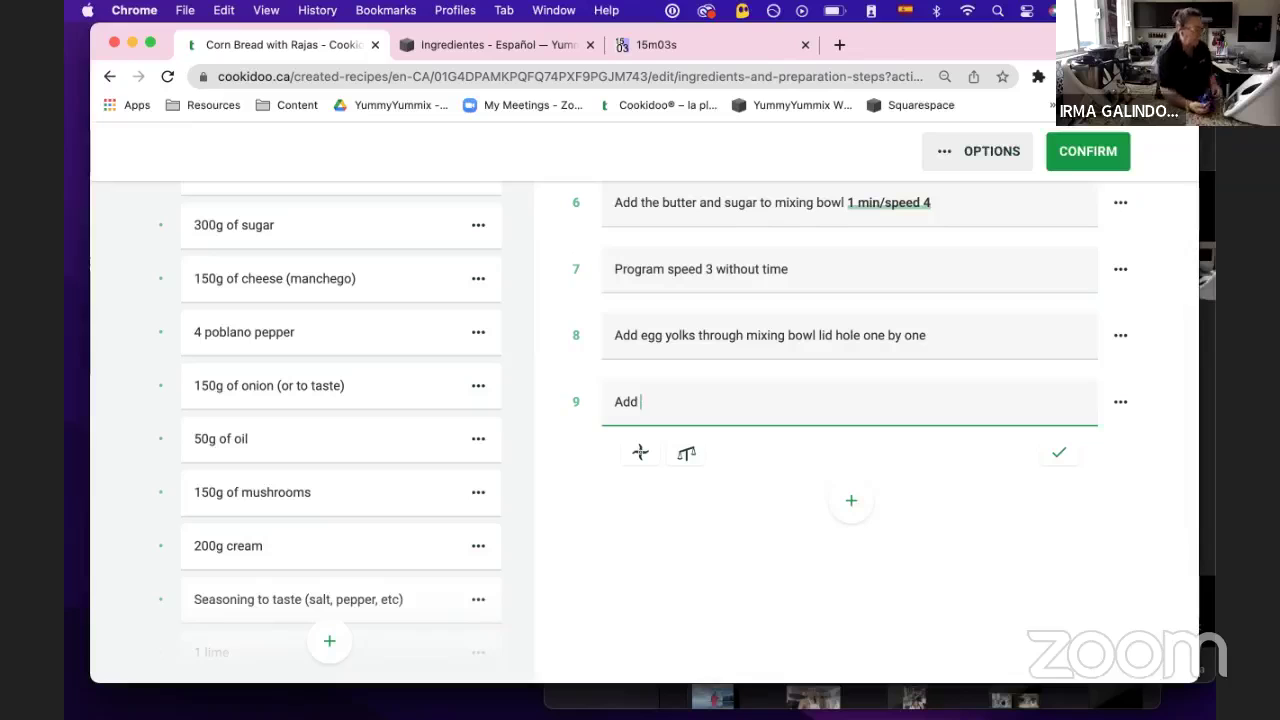
Reword the eighth preparation step to "Through mixing bowl lid hole add the egg yolks one by one"
left_click(696, 330)
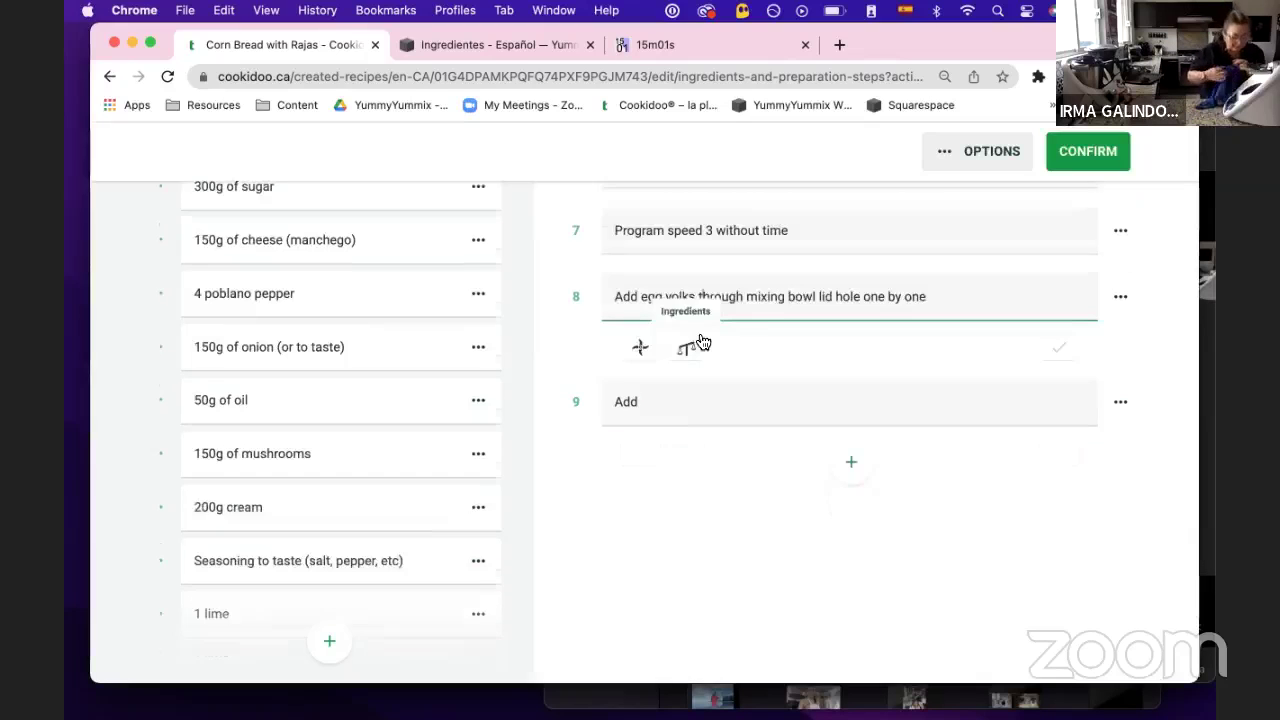
triple_click(700, 318)
left_click(699, 300)
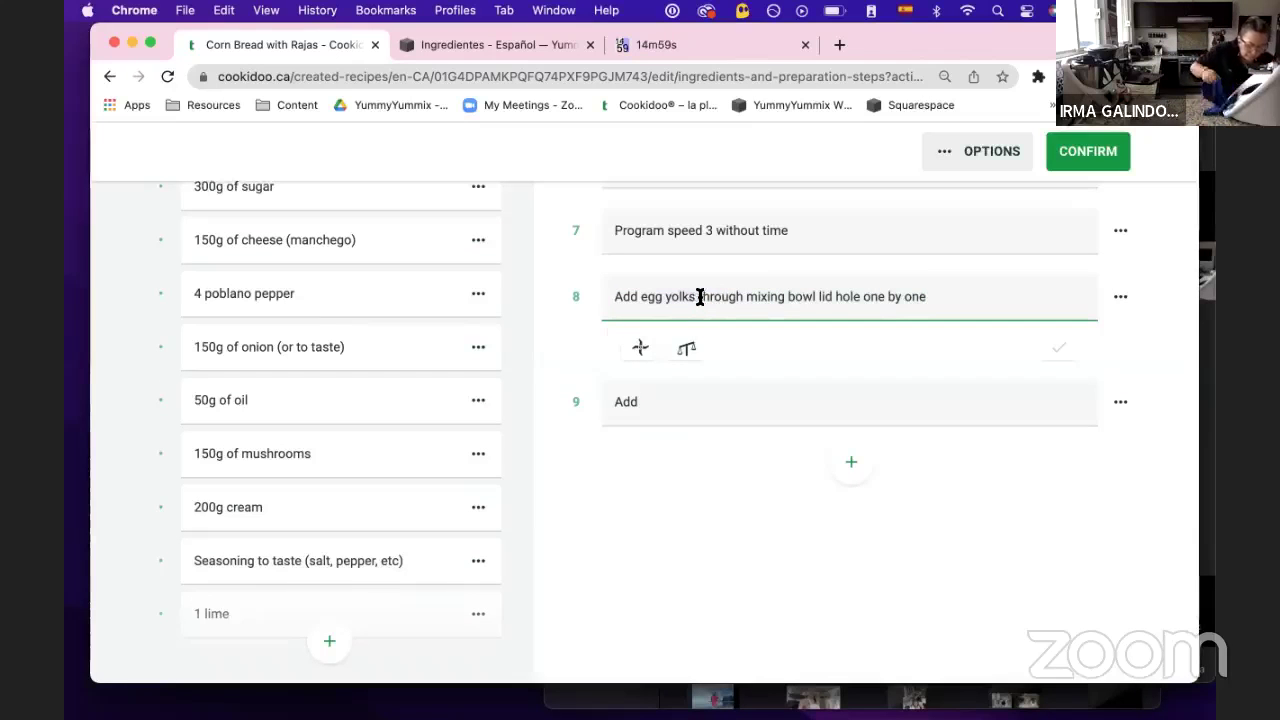
left_click_drag(699, 300, 568, 300)
type("T")
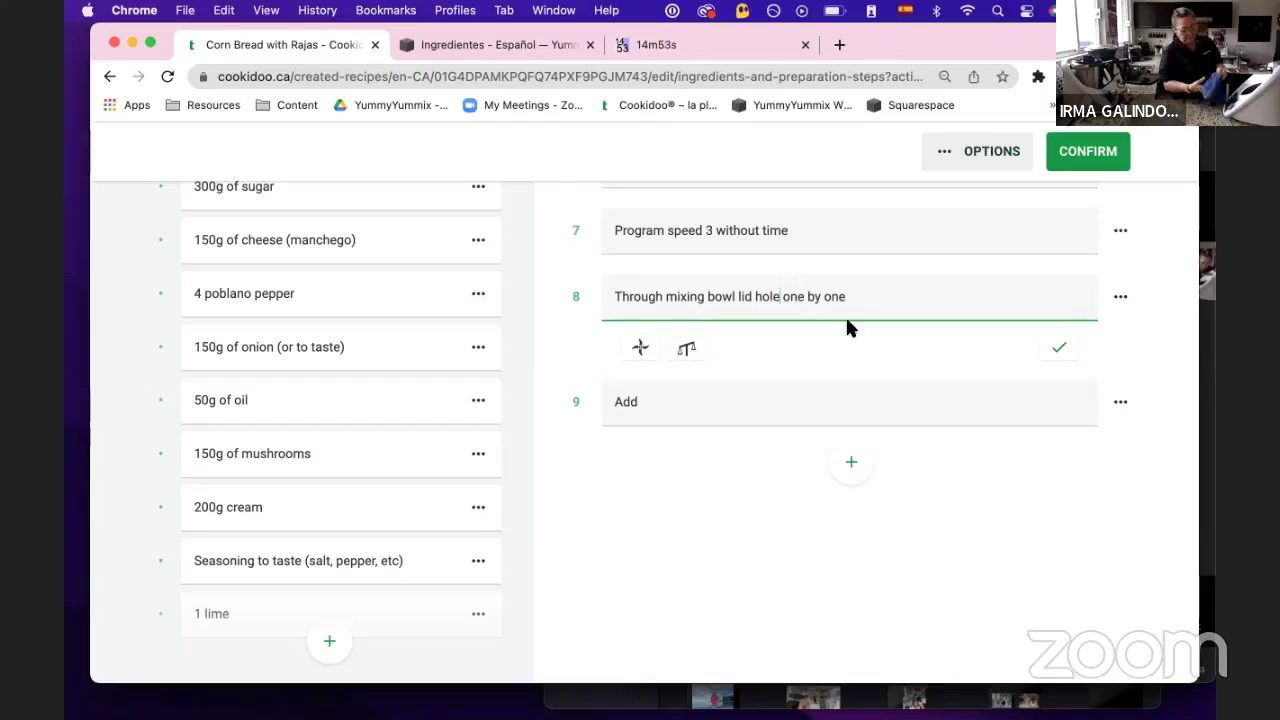
type(" add")
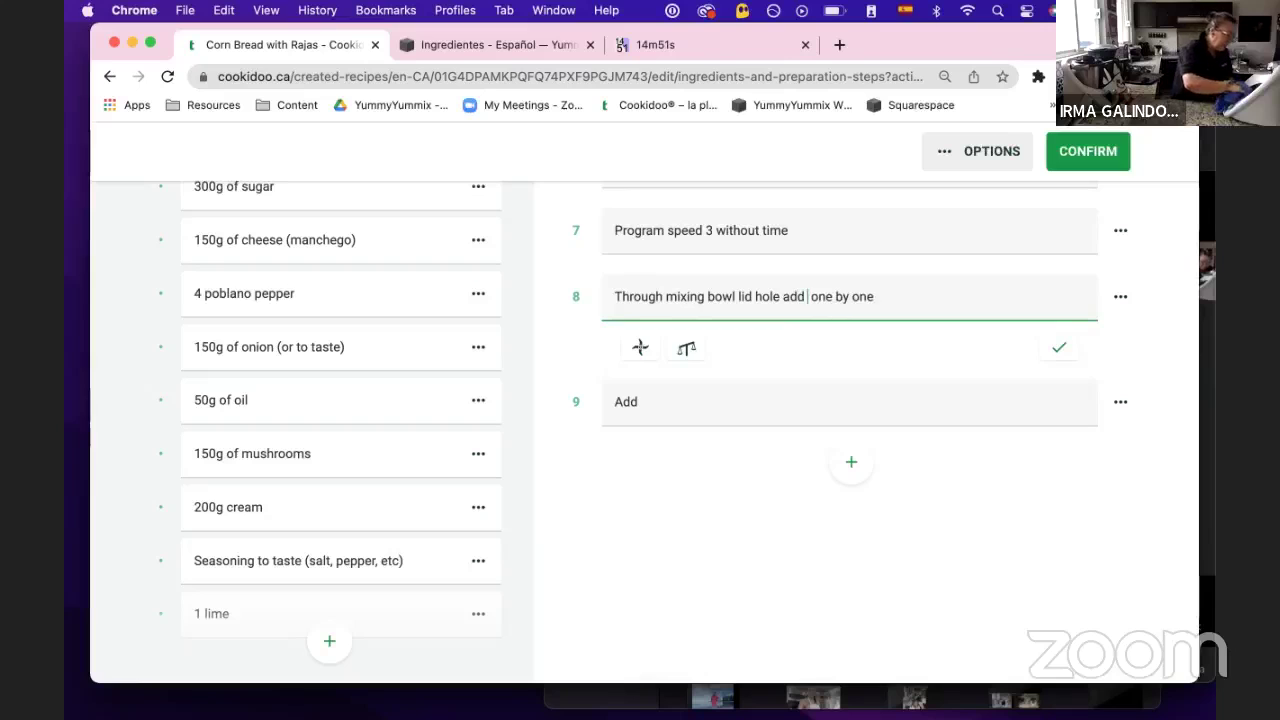
type(" the egg")
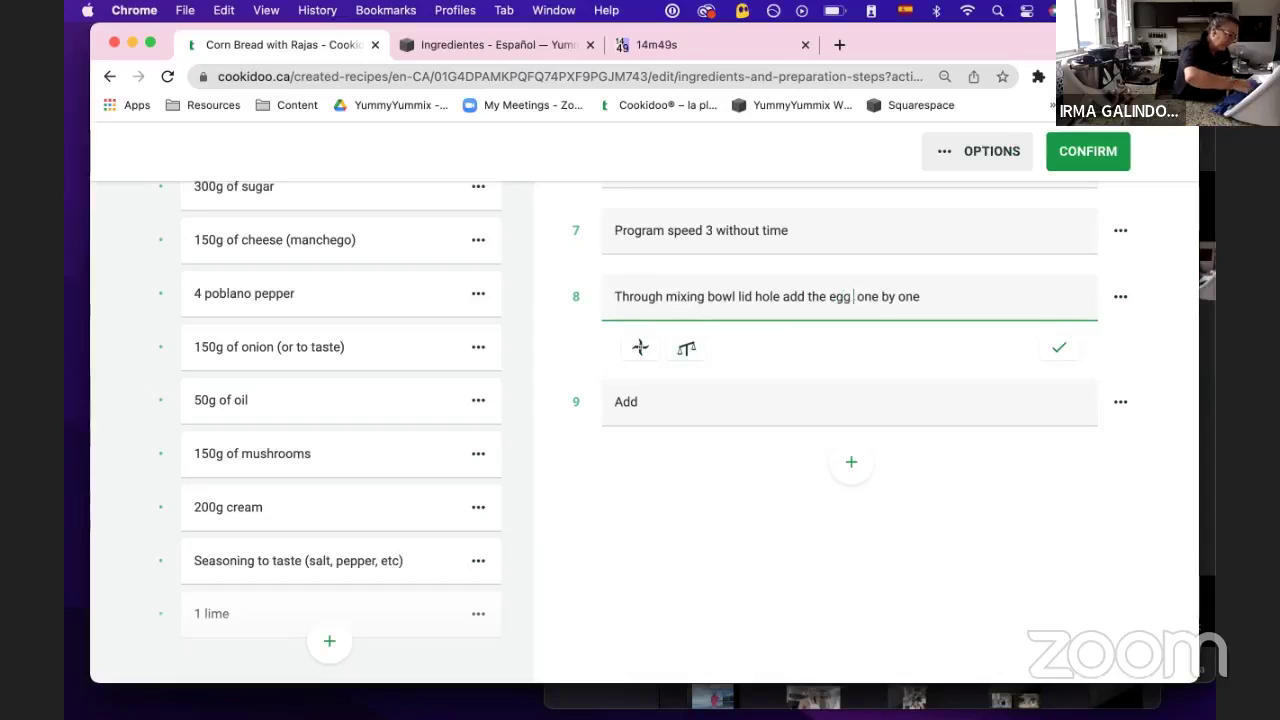
type(" yolks")
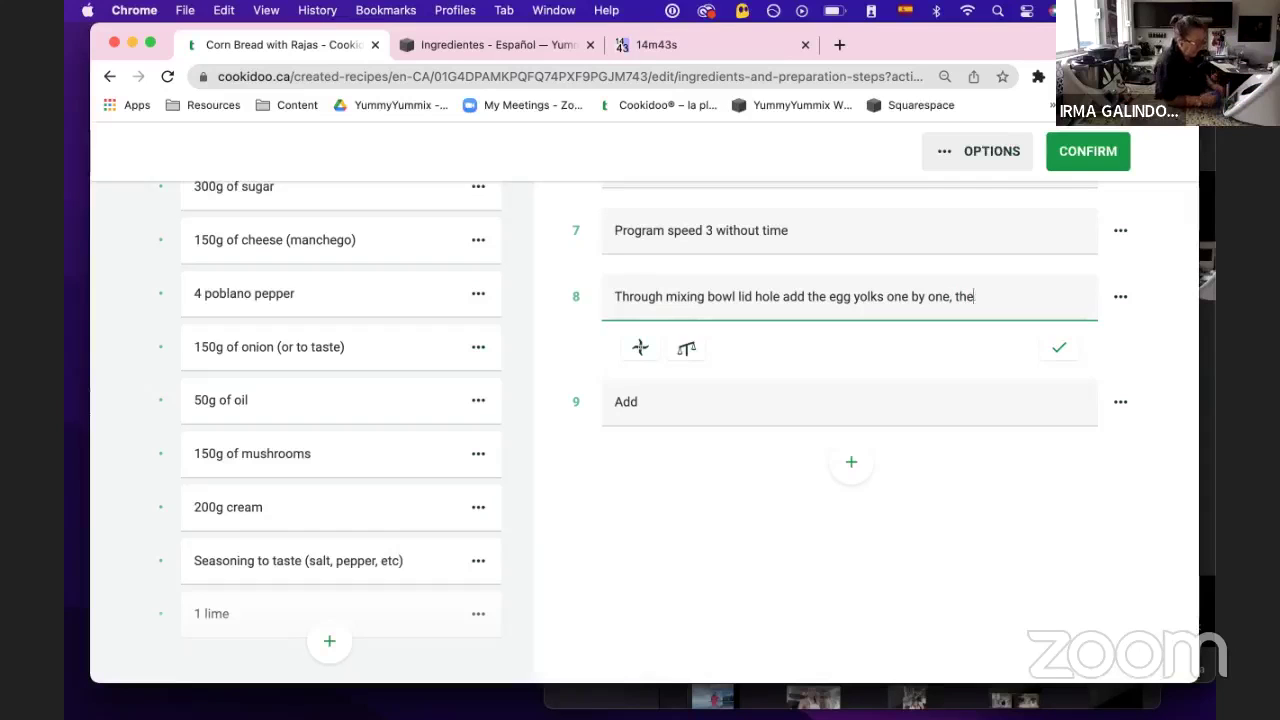
Extend the eighth preparation step with ", the corn batter and the rice flour" after "one by one"
type("he ")
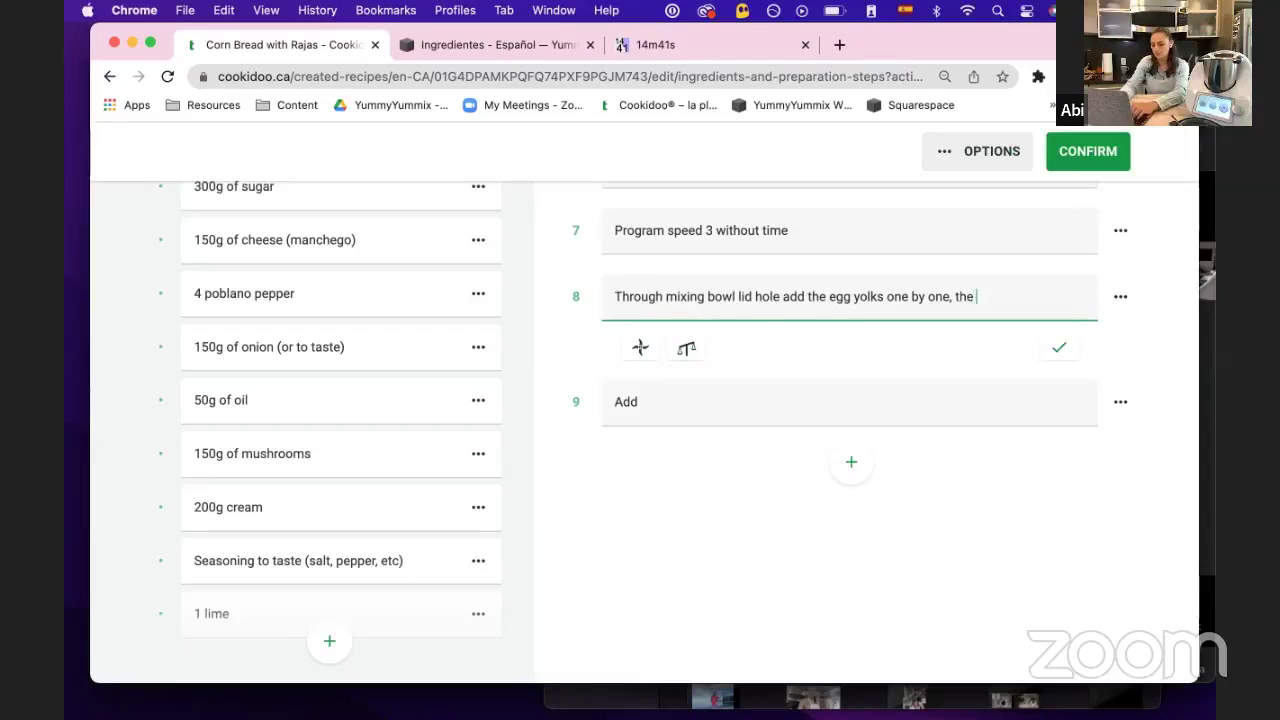
type("corn ")
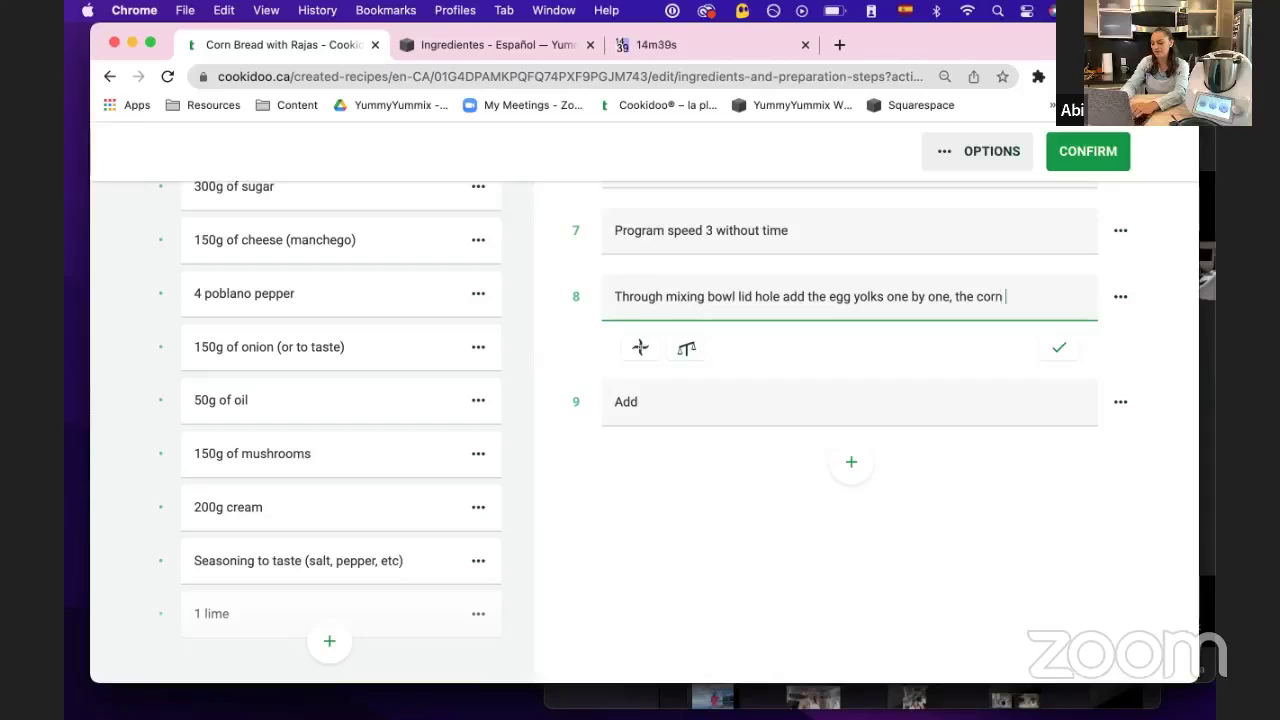
type("batter, an")
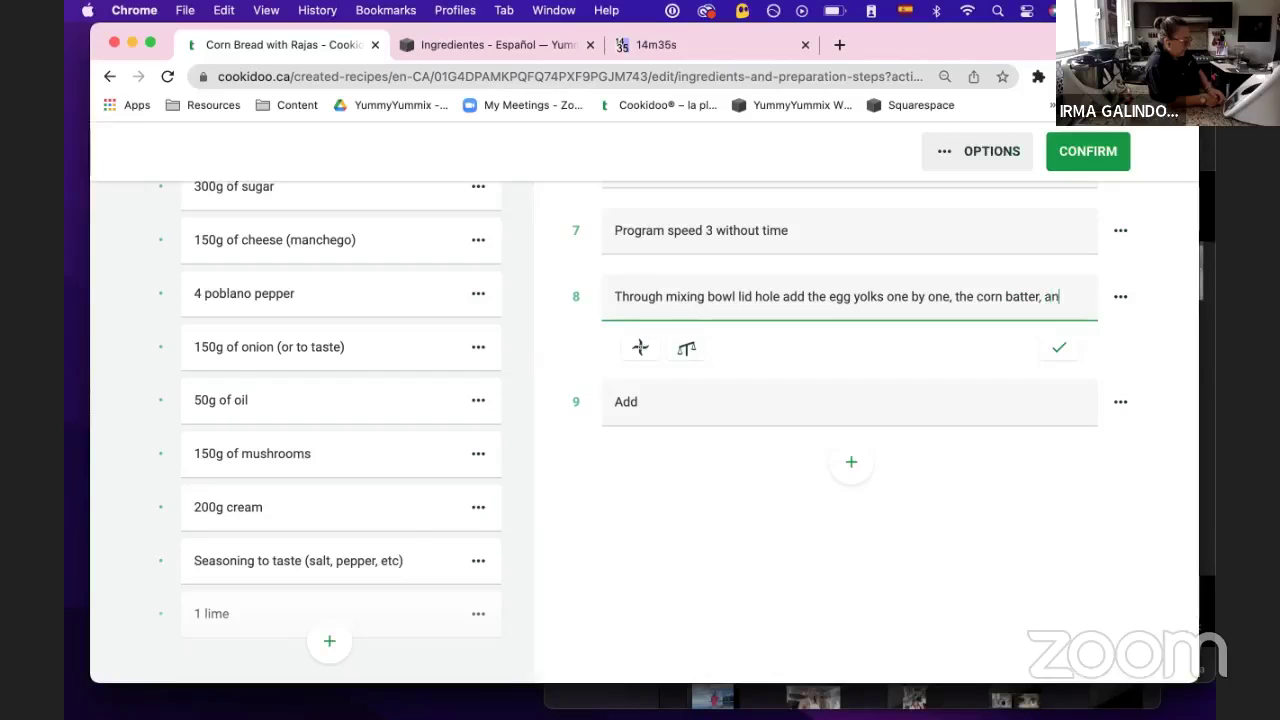
type("d")
key("BackSpace")
key("BackSpace")
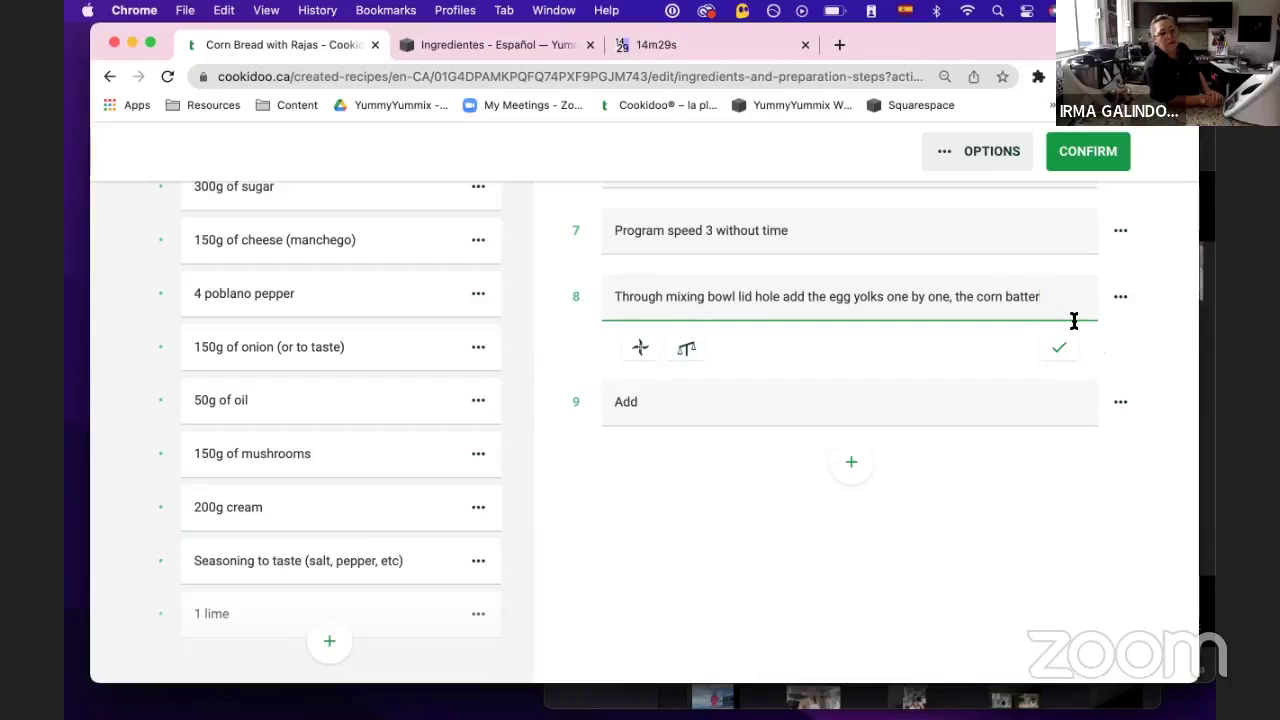
type("and the")
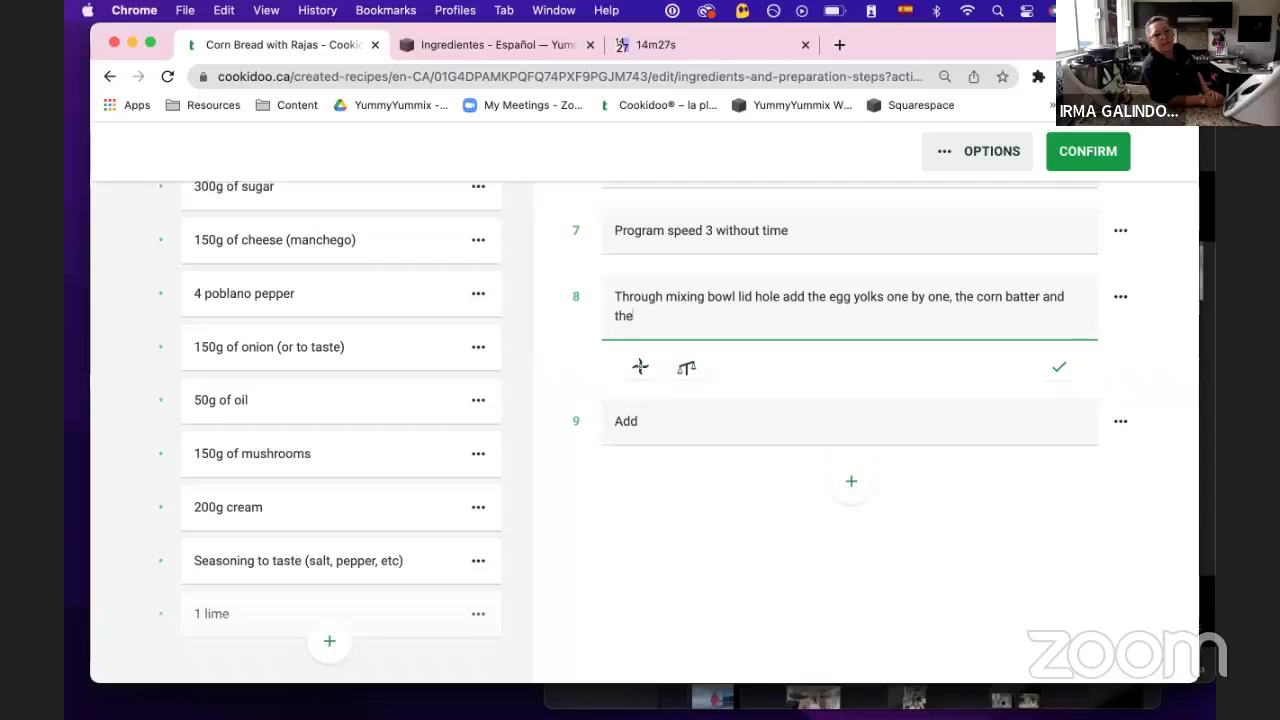
type(" fol")
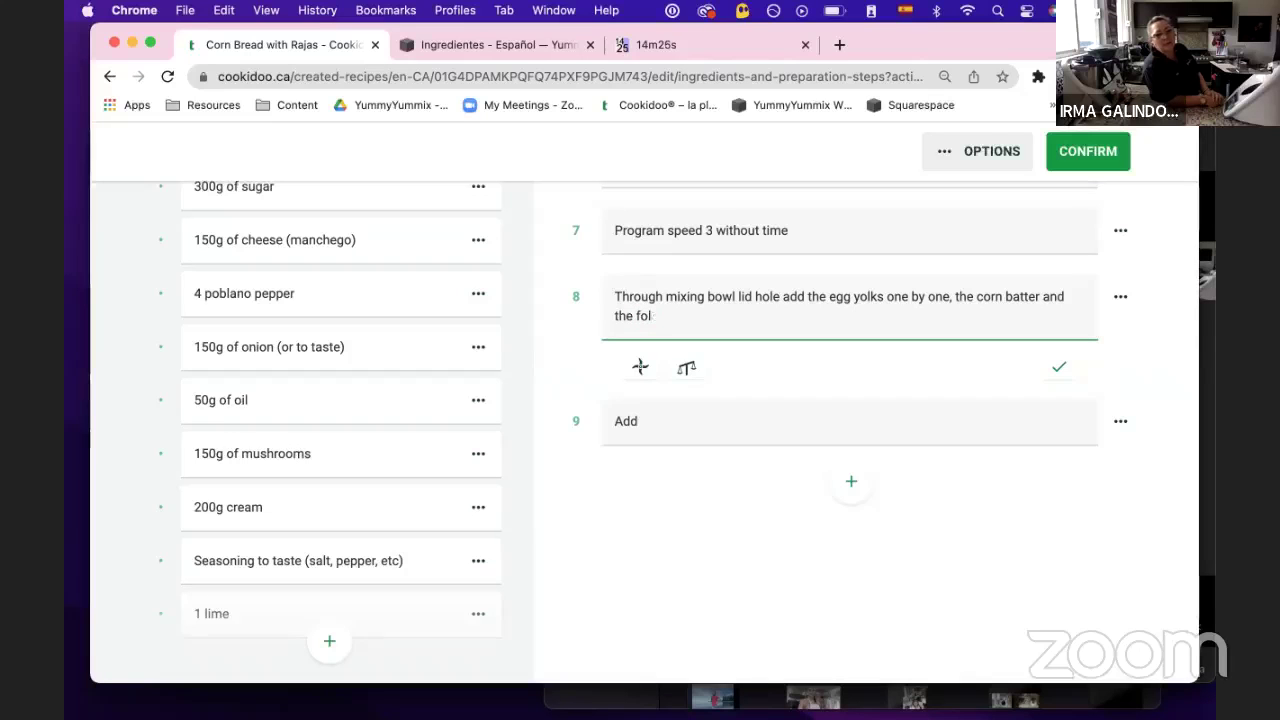
type("ce flowe")
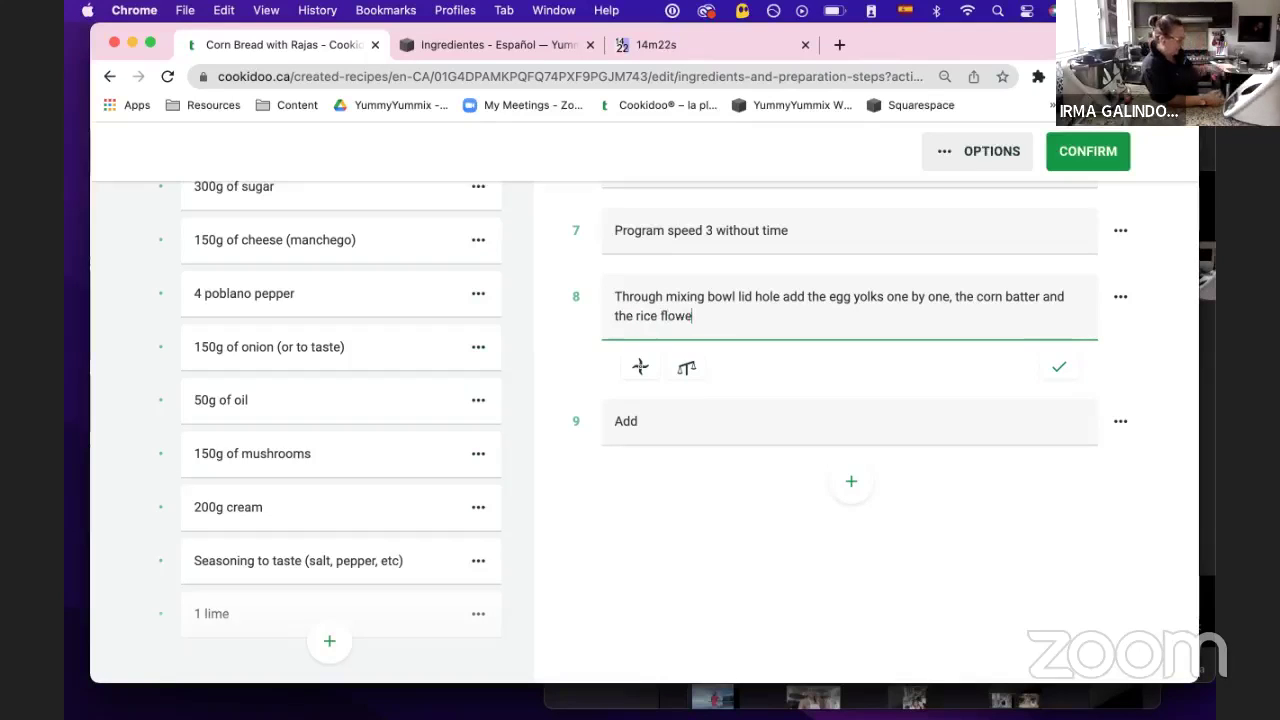
key("BackSpace")
type("ur")
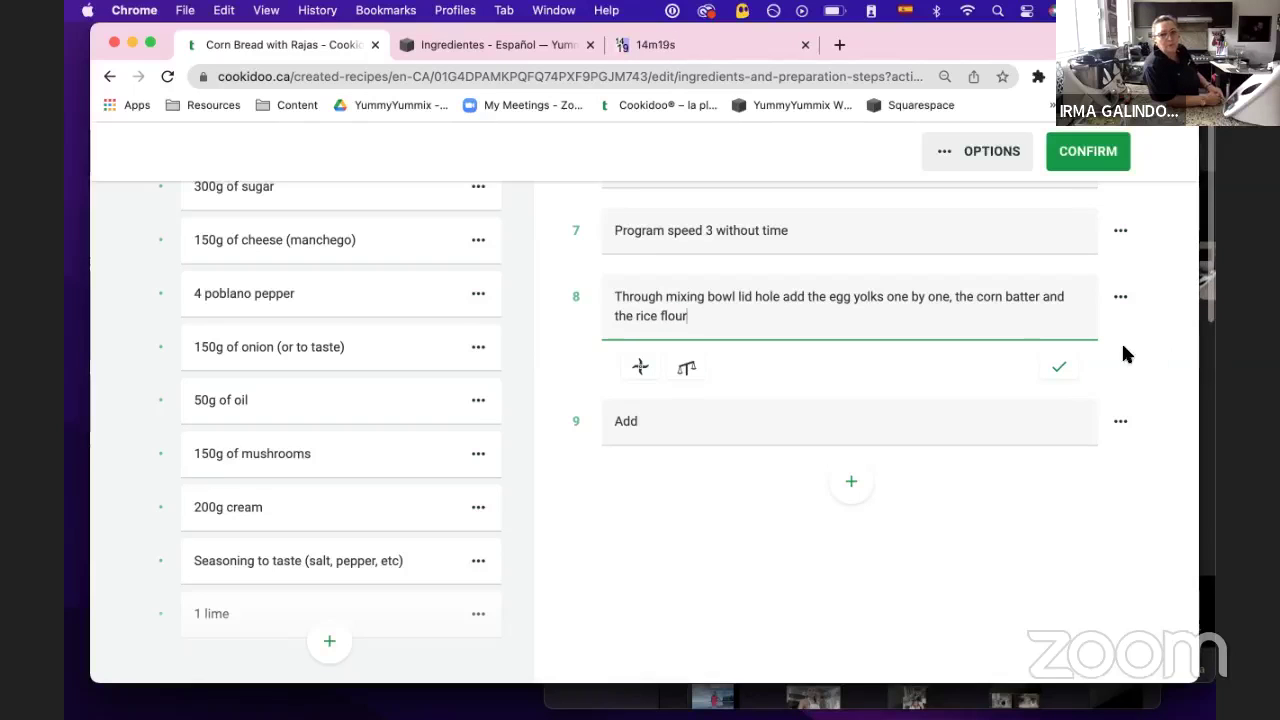
scroll(1123, 354, "up", 10)
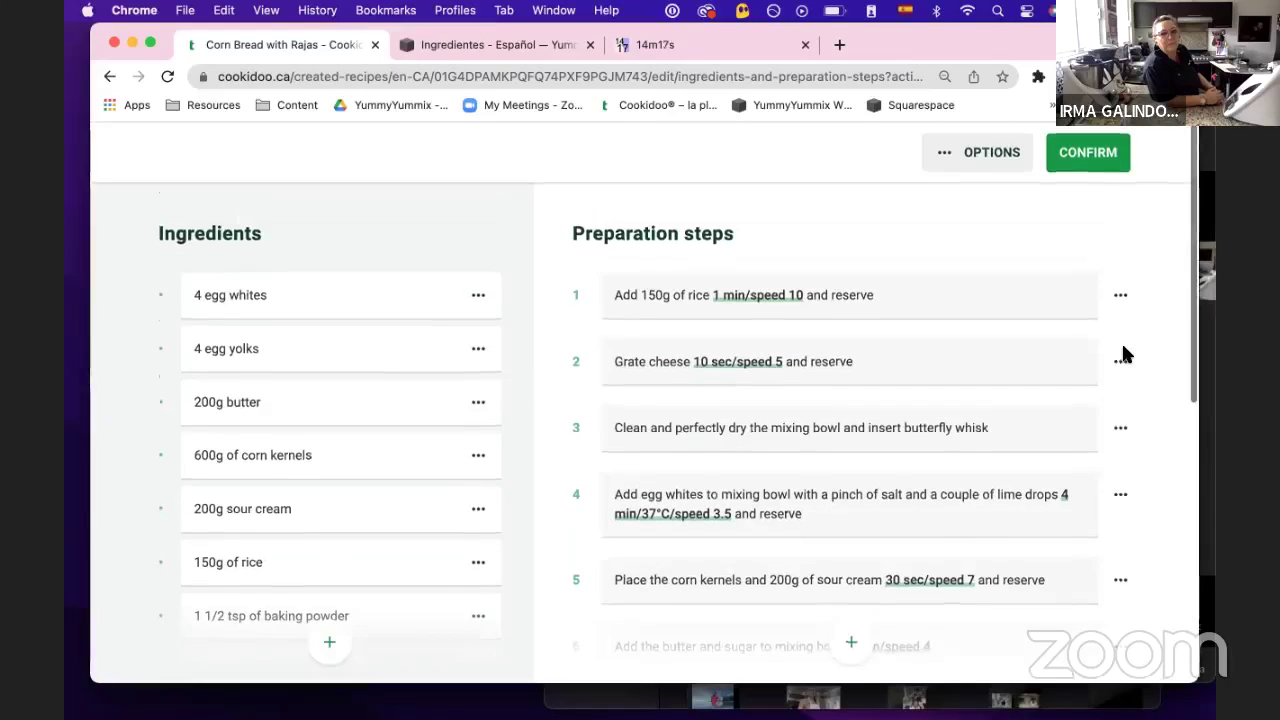
Insert "and the 1 1/2tsp of baking powder" after "150g of rice" in the first preparation step
left_click(705, 293)
type("and")
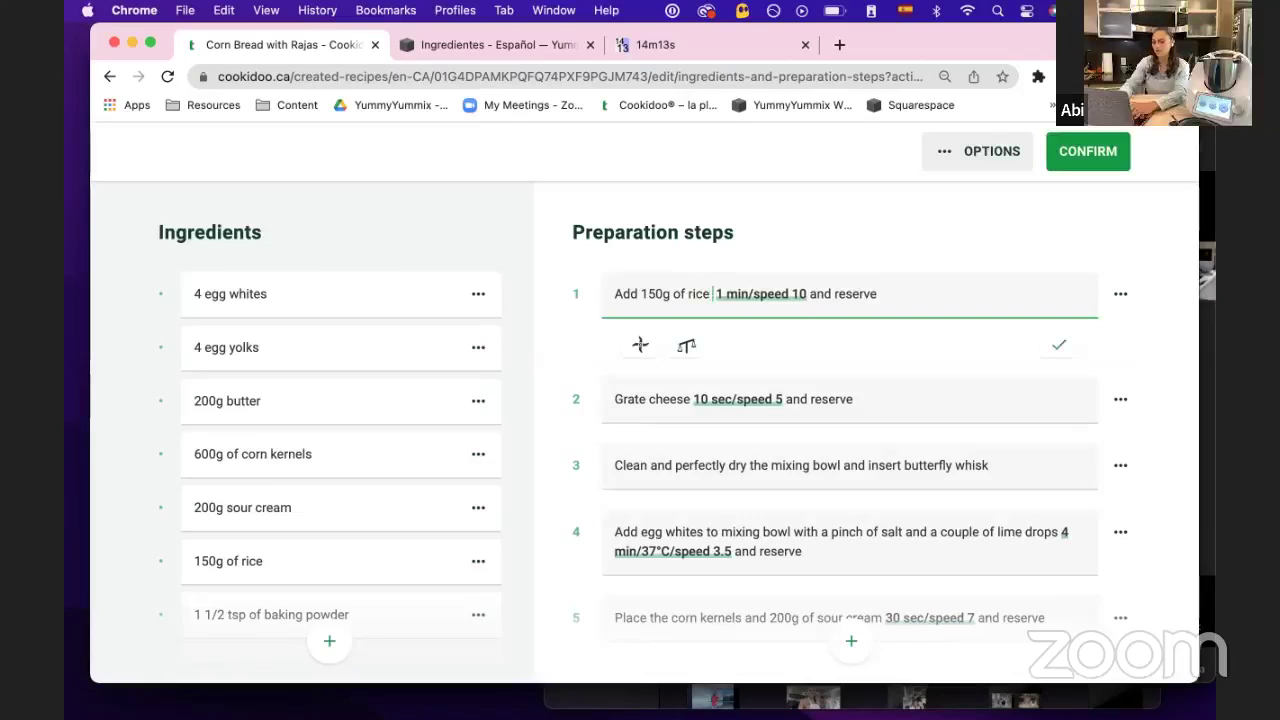
type(" the ")
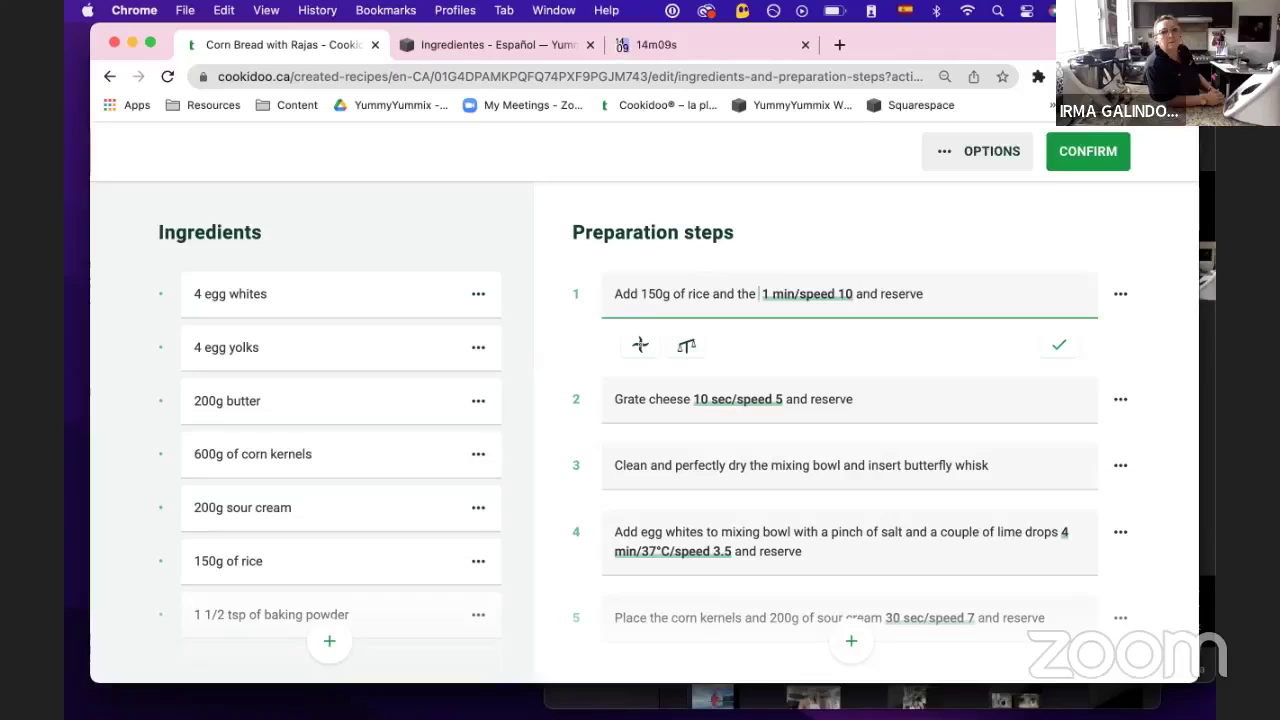
type("1 1 ")
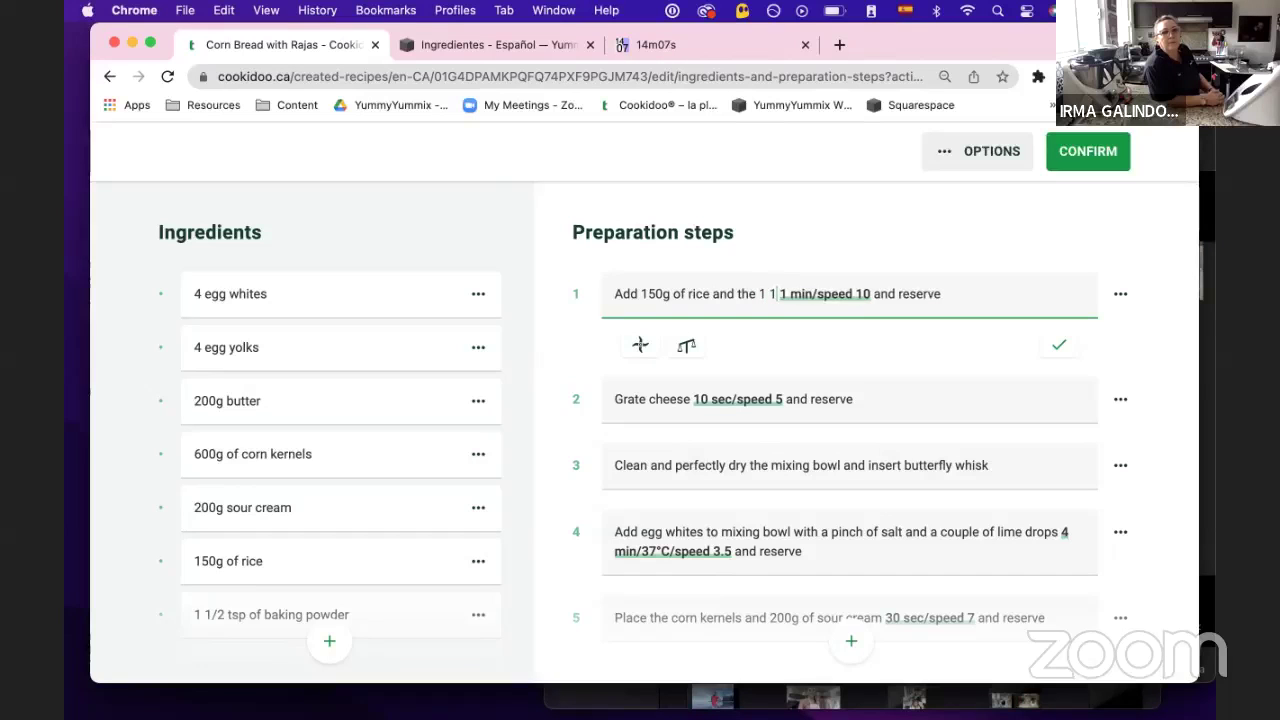
type("/2tsp")
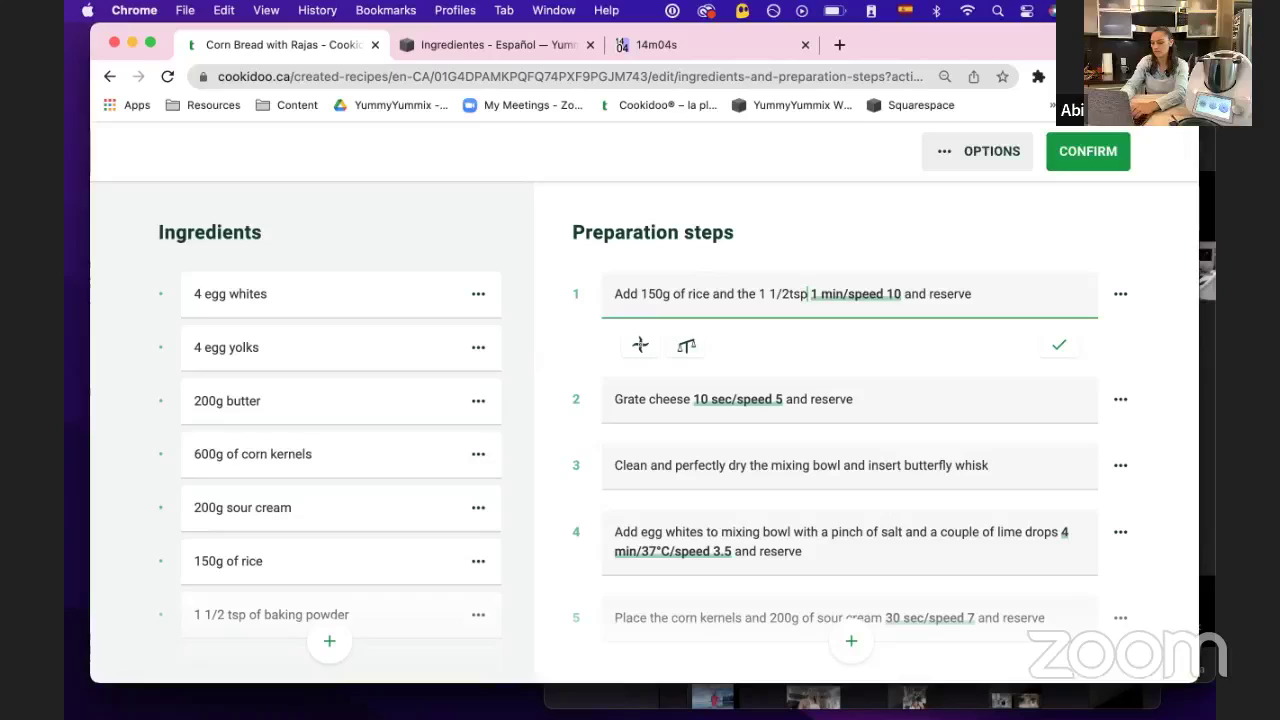
type(" of baking")
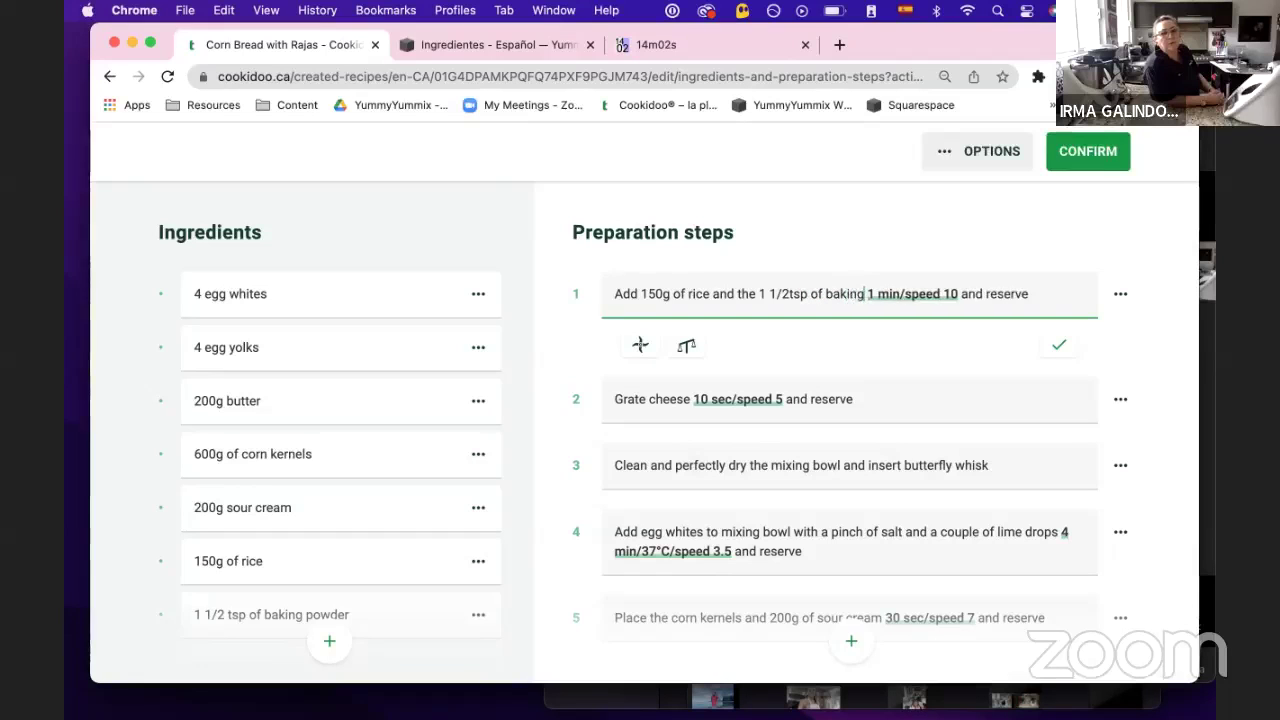
type(" powder")
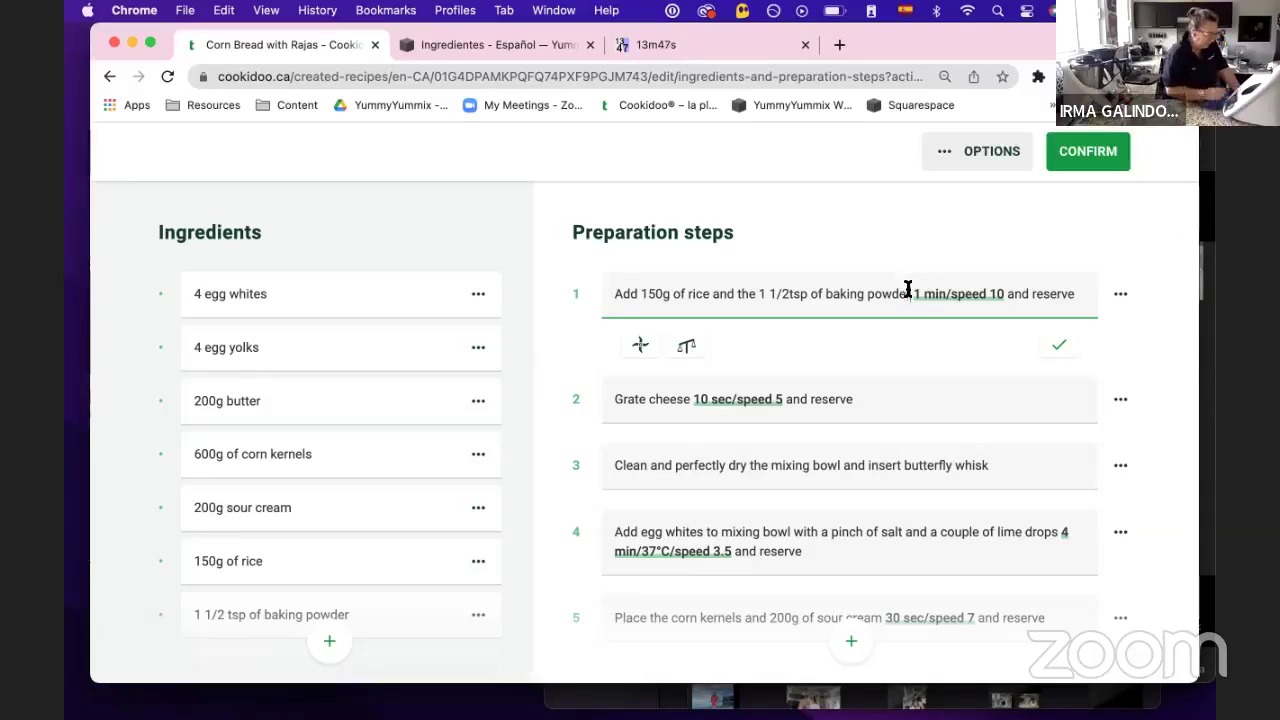
scroll(870, 333, "down", 1)
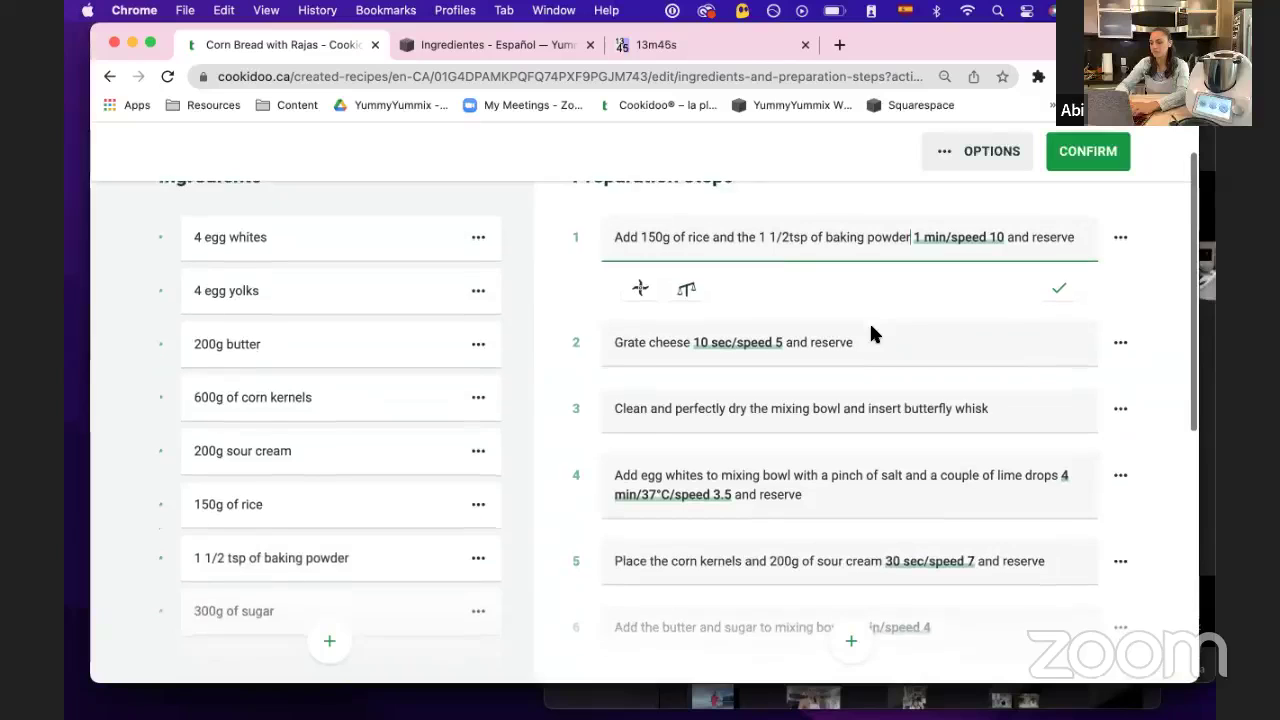
left_click(762, 237)
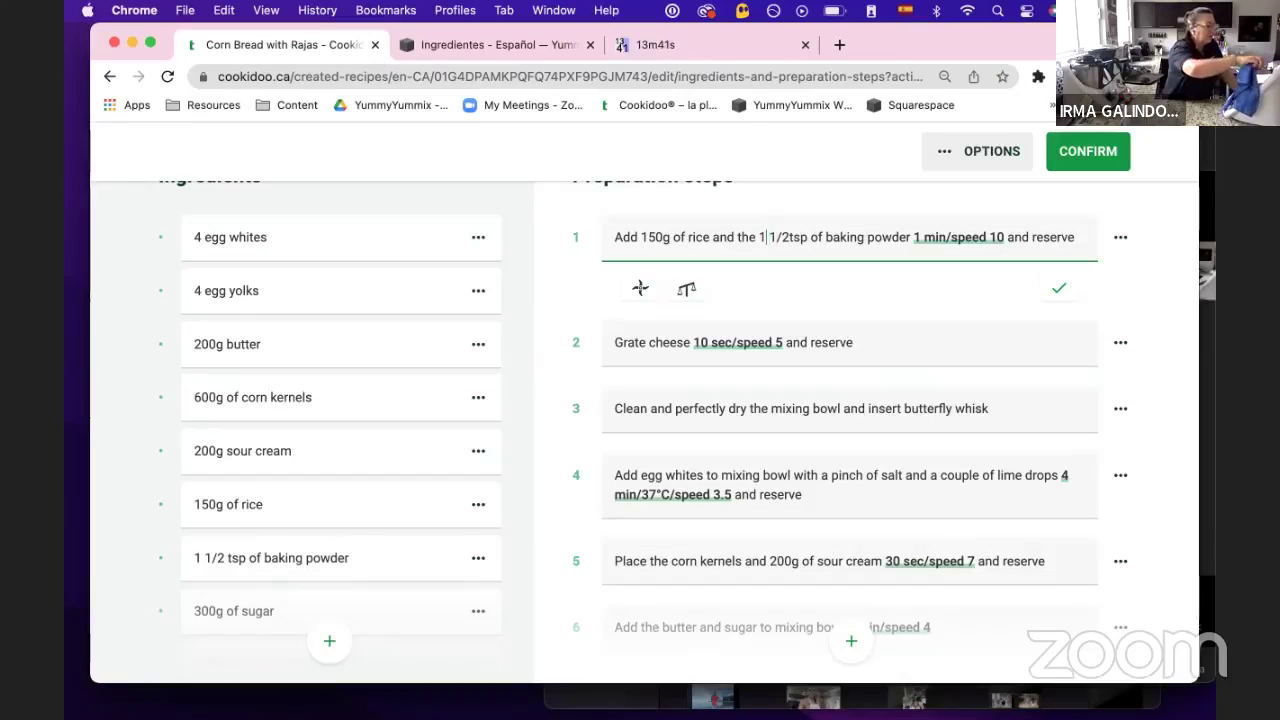
scroll(645, 413, "down", 5)
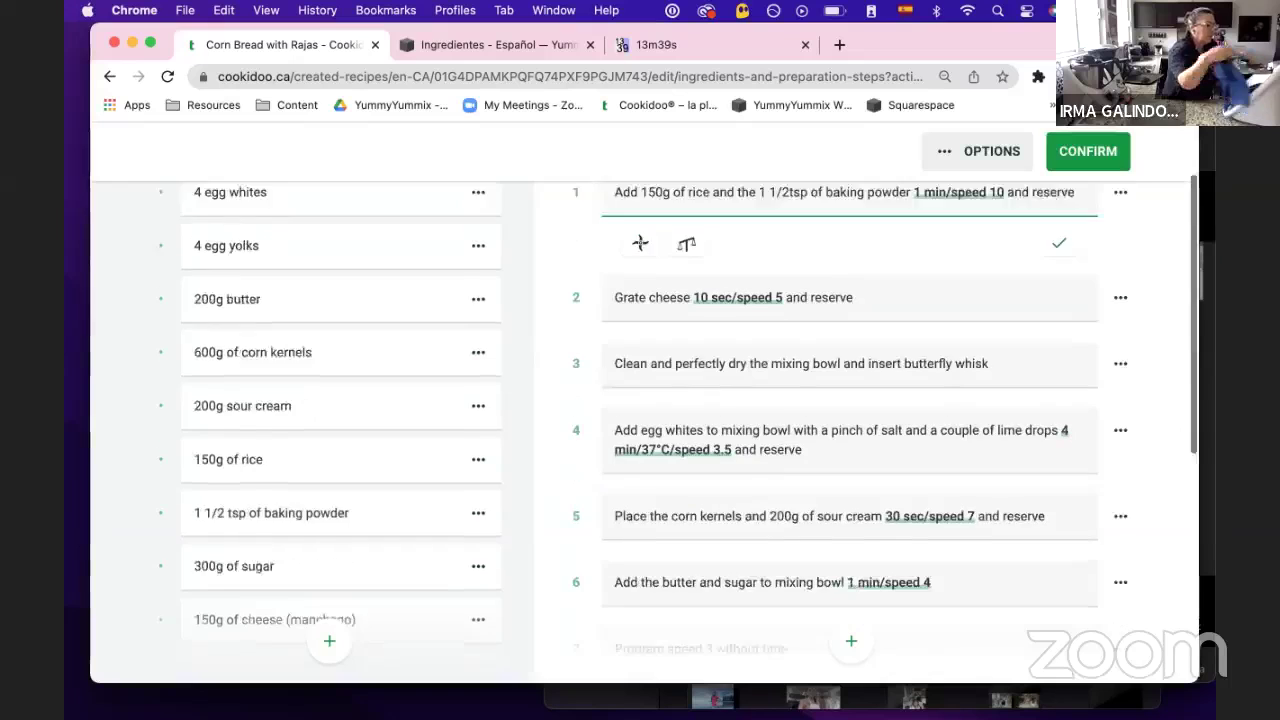
scroll(645, 413, "down", 2)
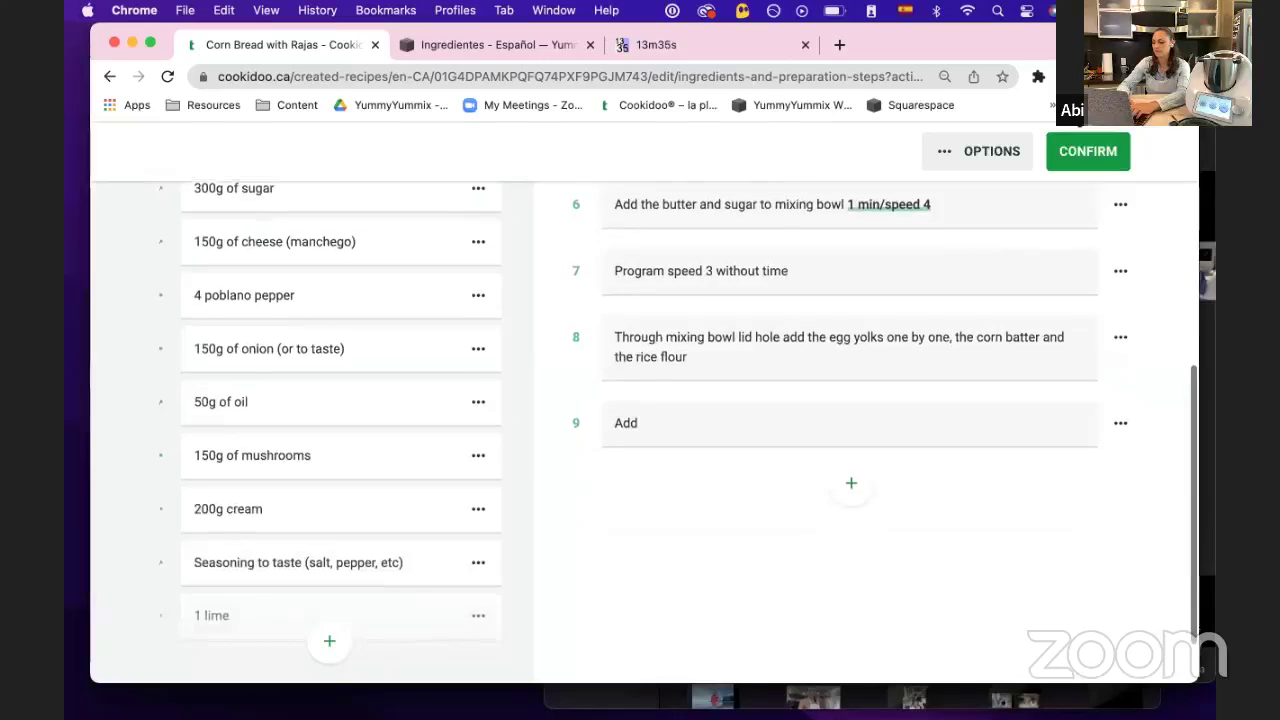
left_click(834, 363)
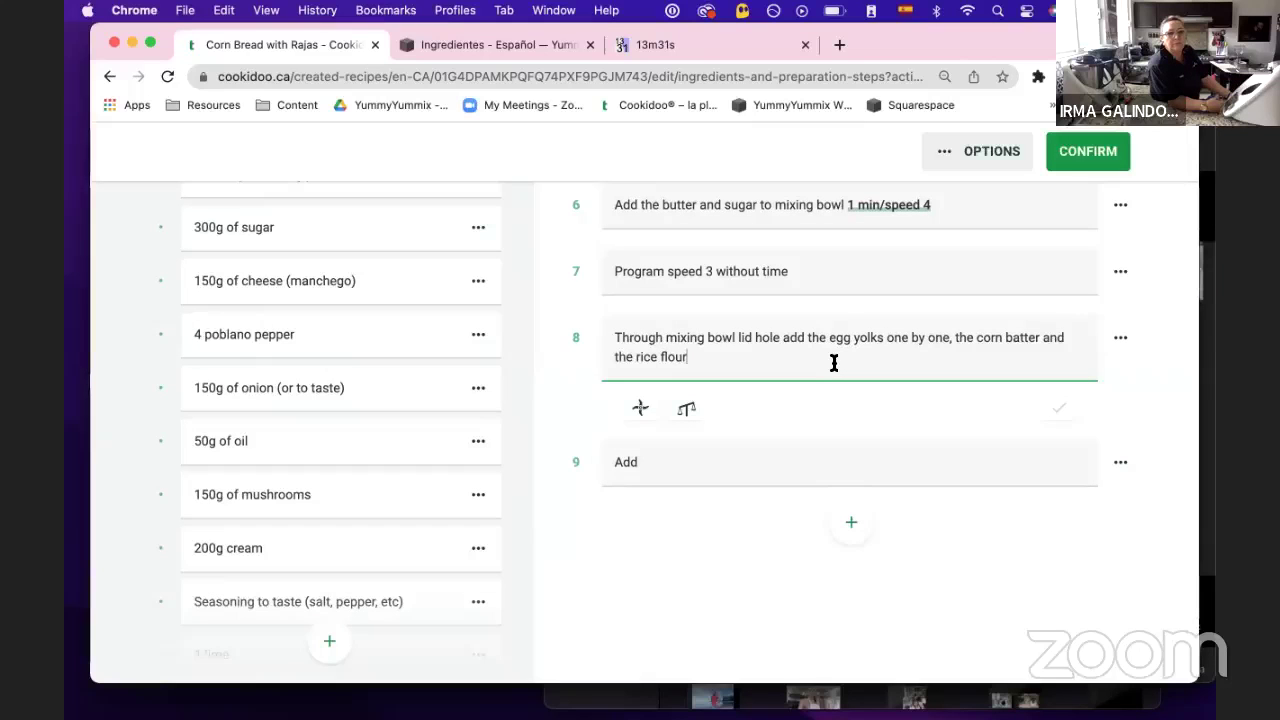
type("with ")
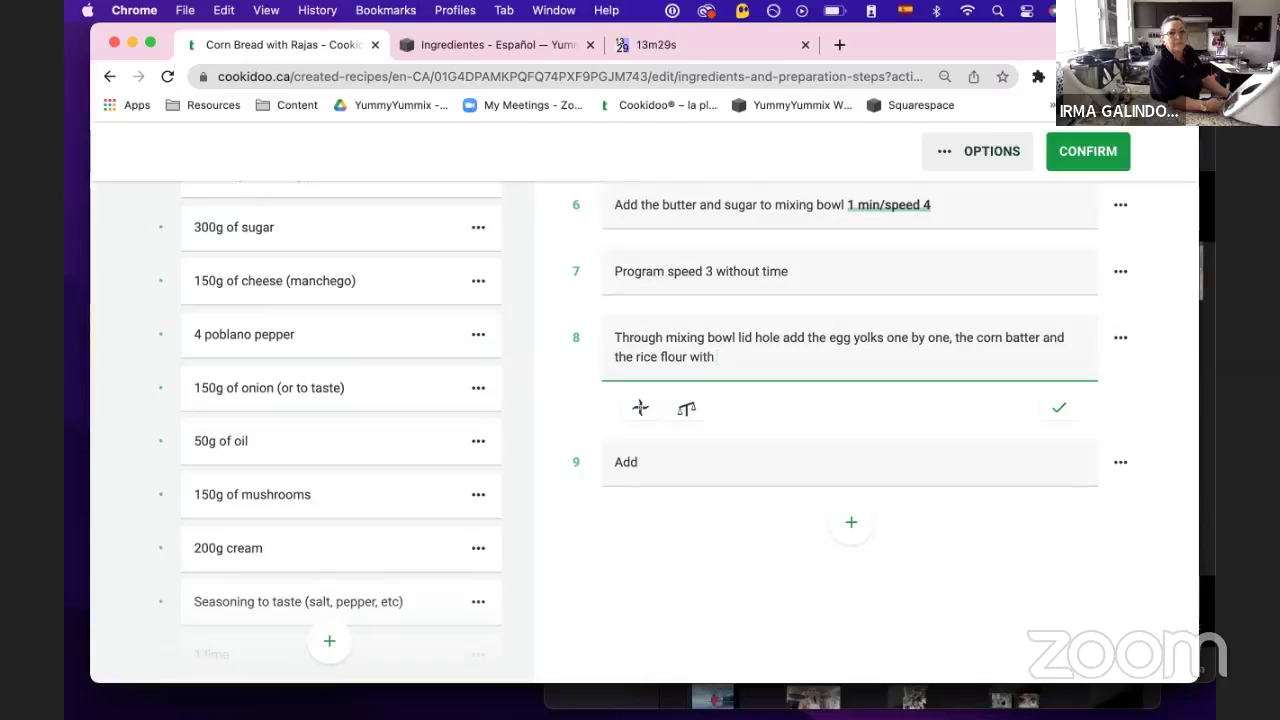
type("baking")
key("BackSpace")
key("BackSpace")
key("BackSpace")
key("BackSpace")
key("BackSpace")
key("BackSpace")
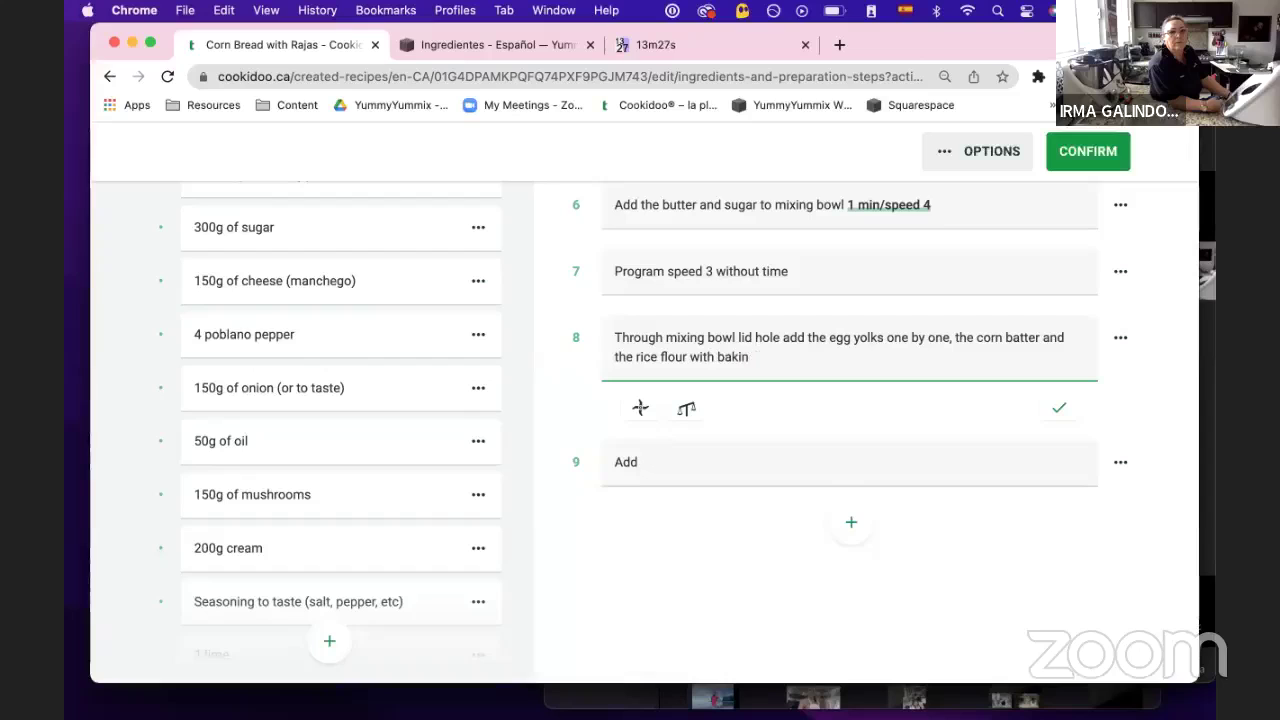
key("BackSpace")
key("BackSpace")
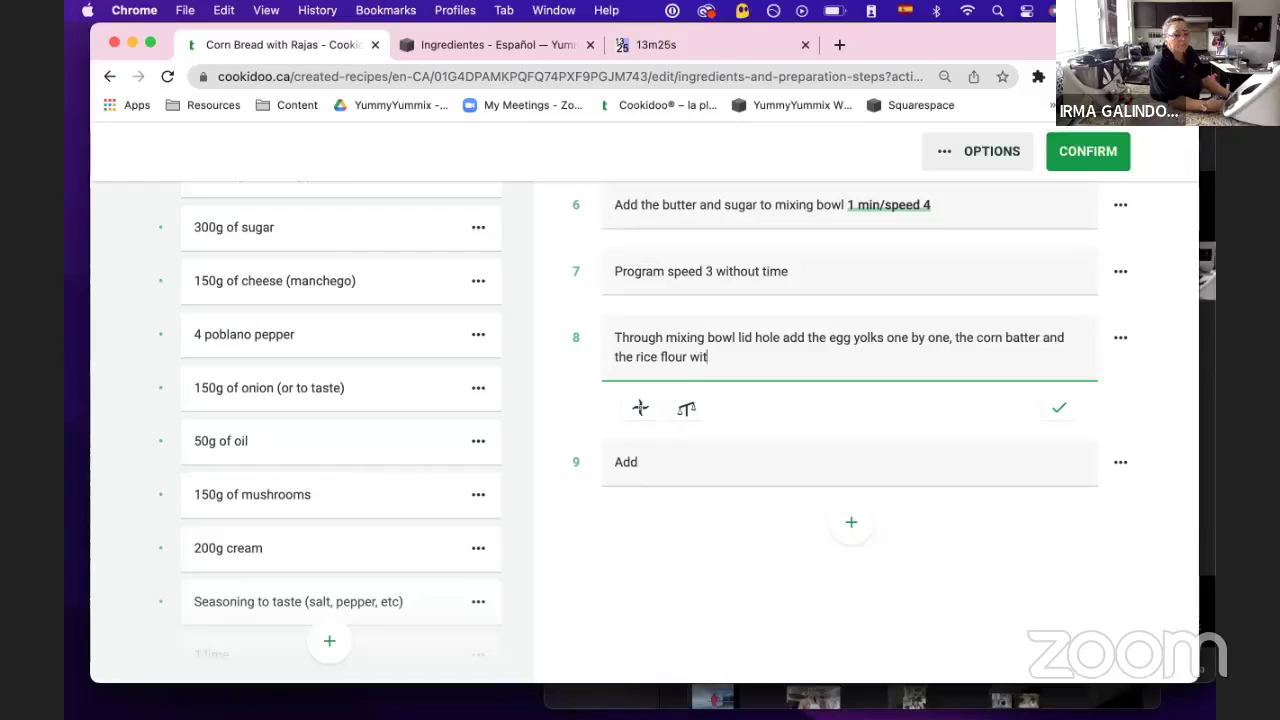
Reword the end of the eighth preparation step to "the corn batter, the rice flour, and the grated cheese"
double_click(1052, 337)
key("BackSpace")
type(",")
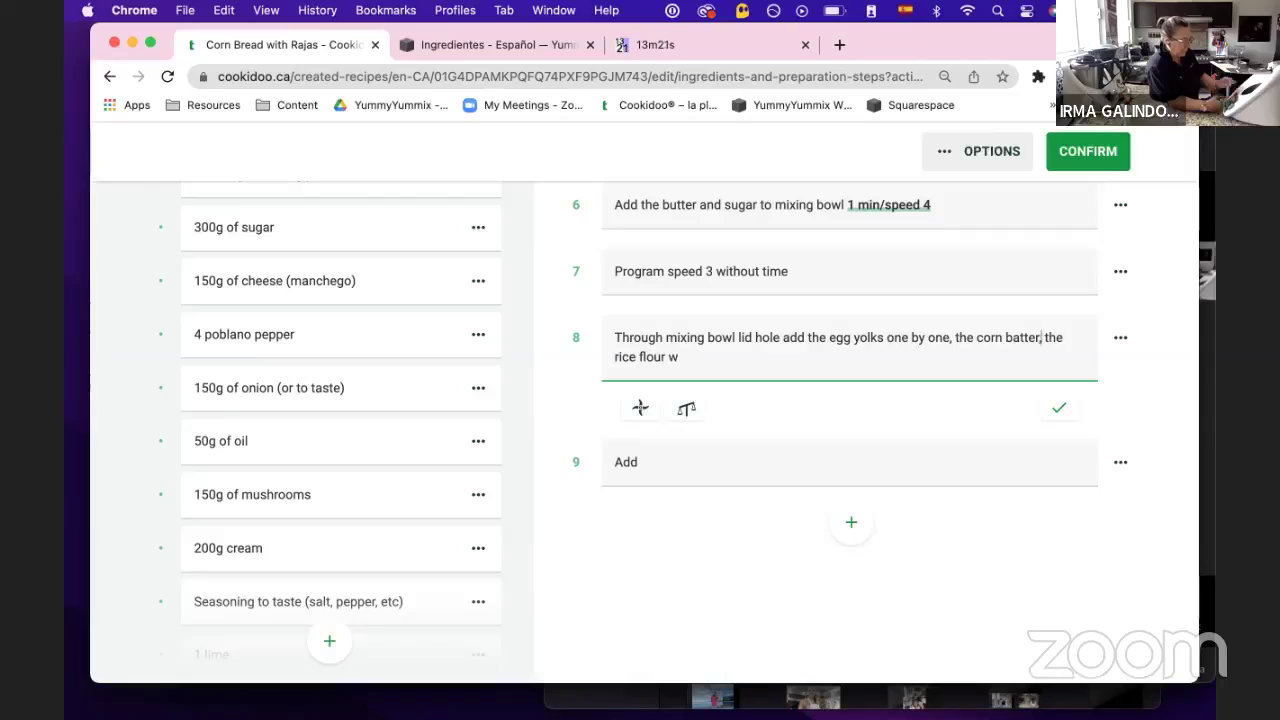
left_click(680, 357)
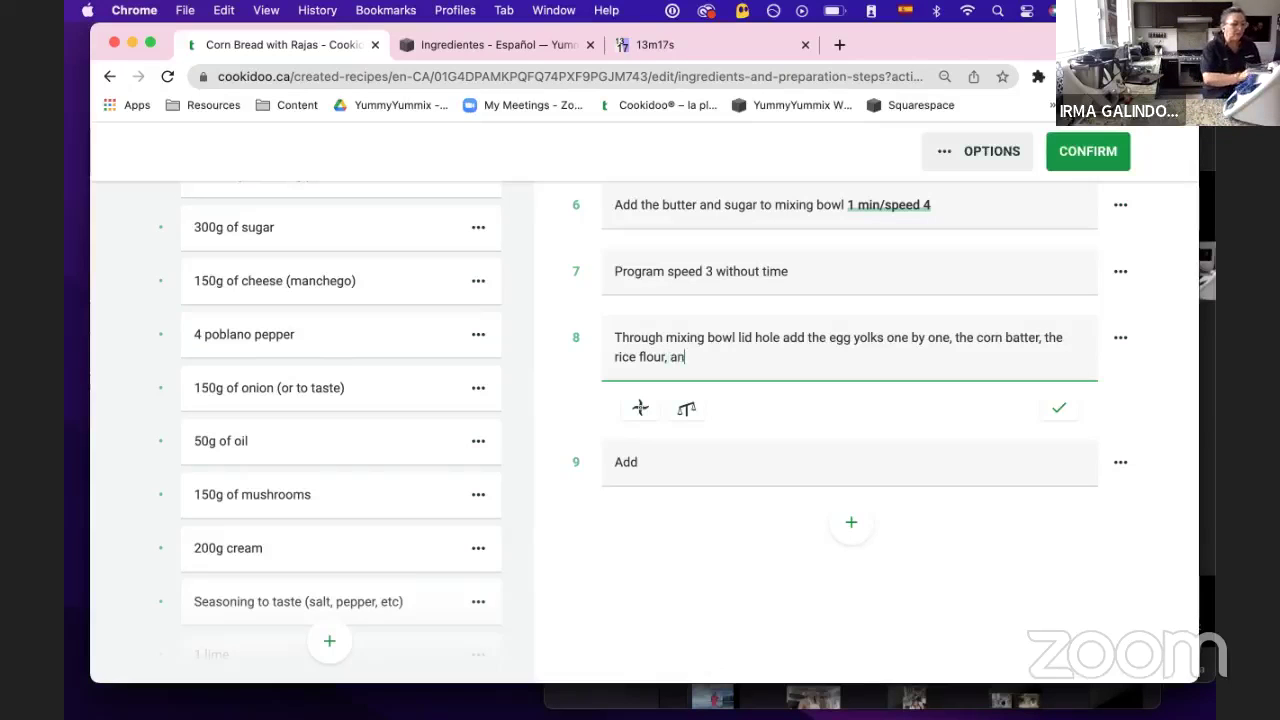
type(", and the grated")
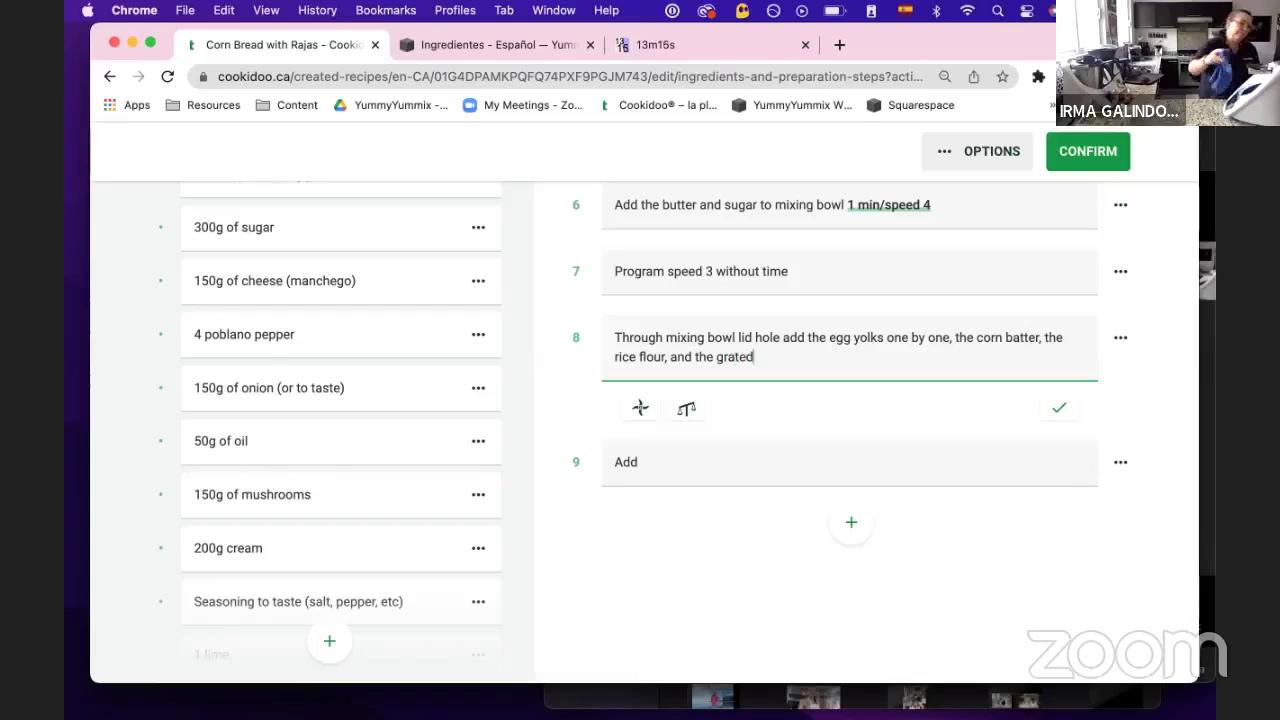
type(" cheese")
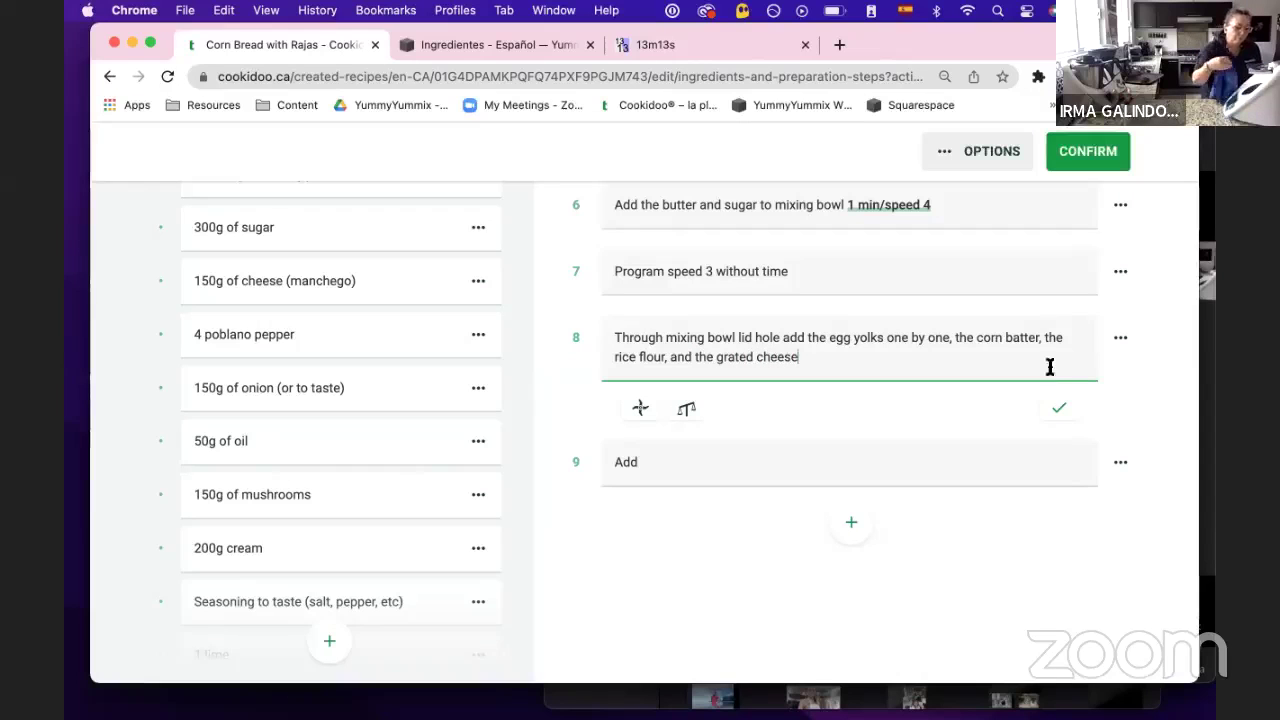
Replace the ninth preparation step's text with "Turn the speed up to 5 until homogenous batter"
left_click(929, 451)
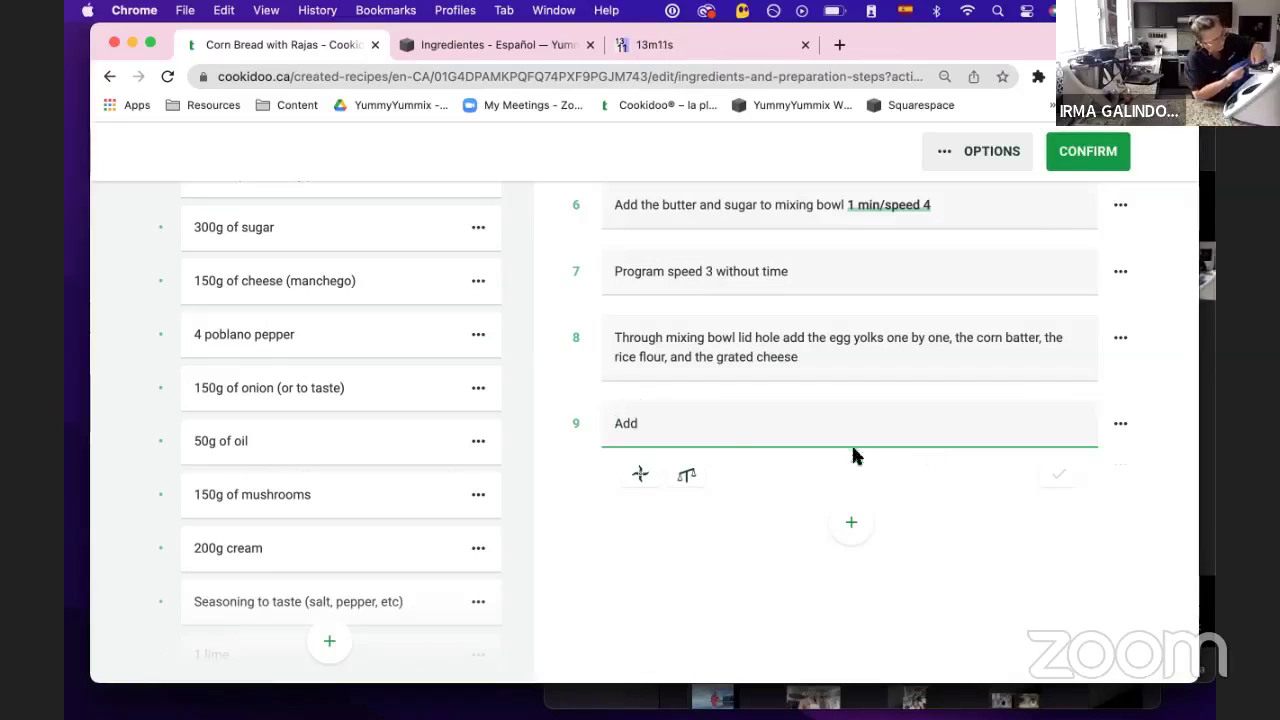
double_click(732, 427)
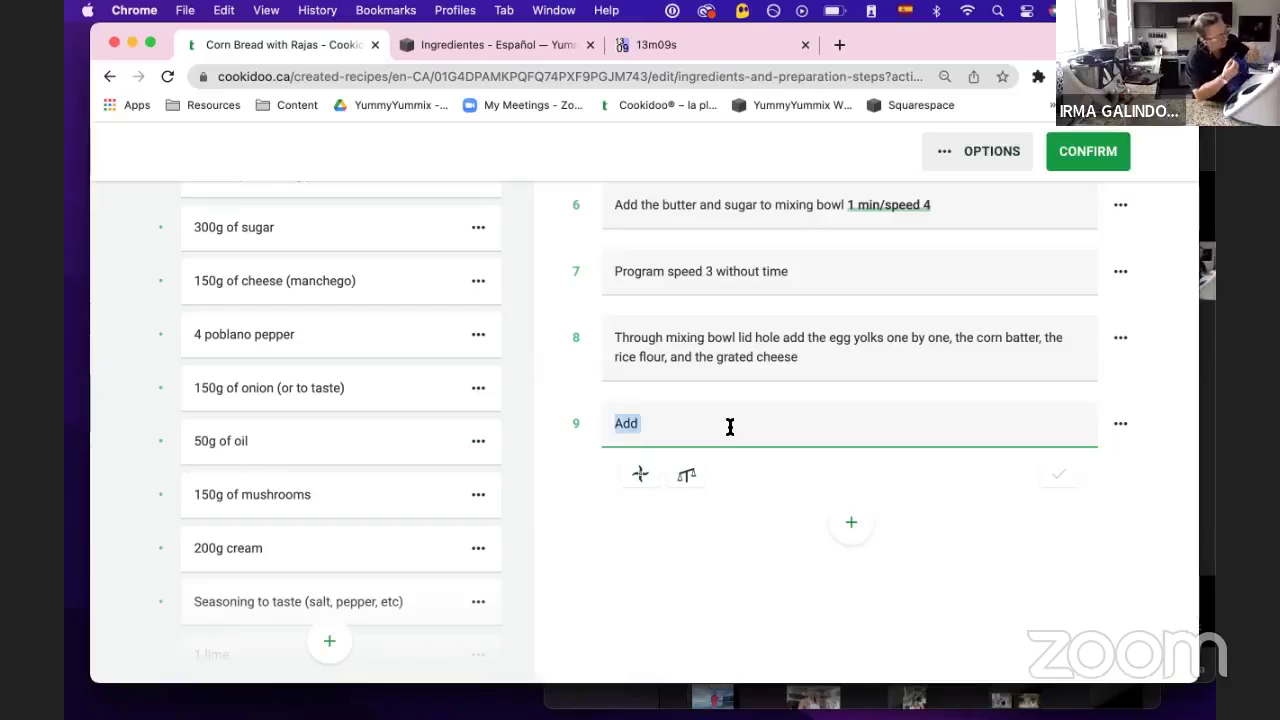
type("Turn the speed up to")
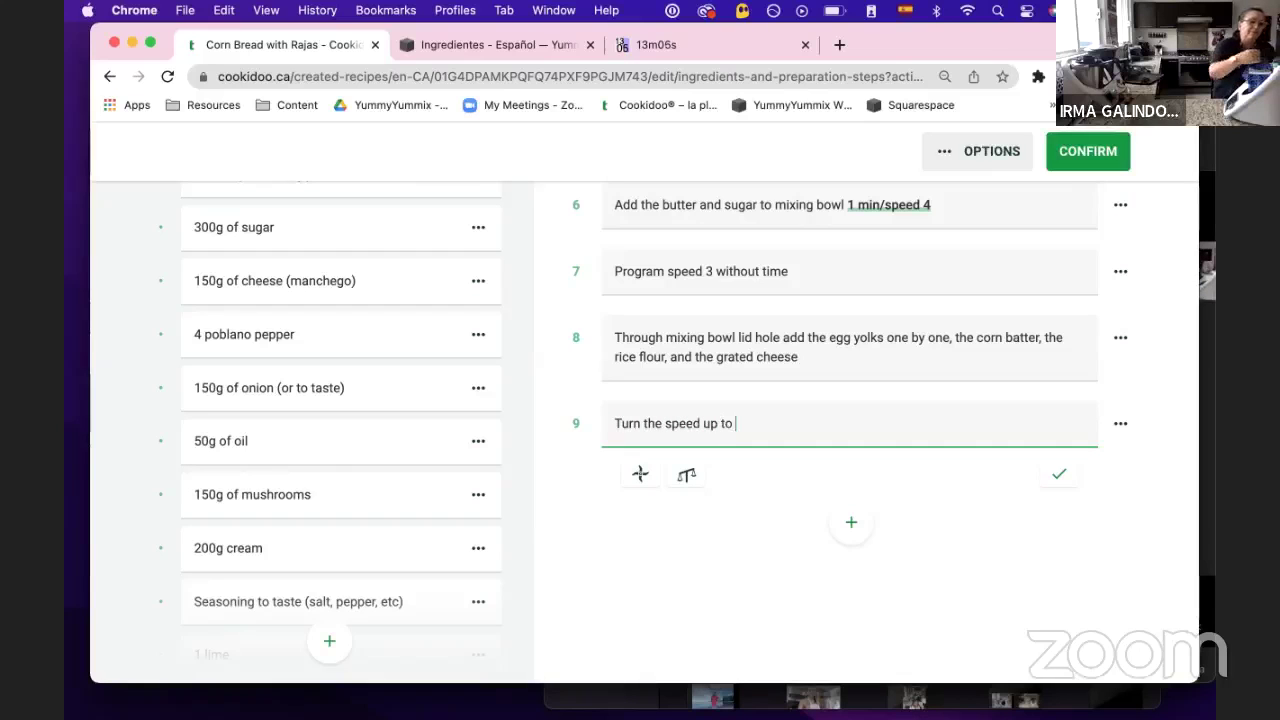
type(" 5 until")
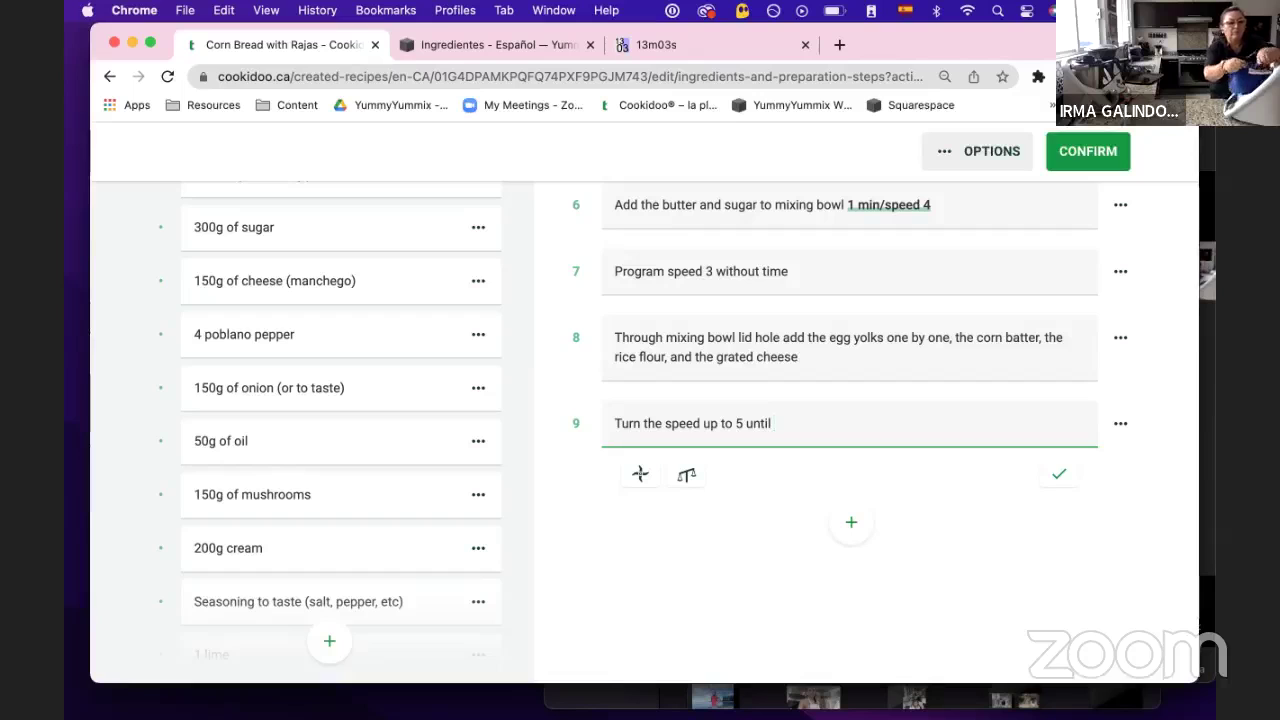
type(" homogenouw")
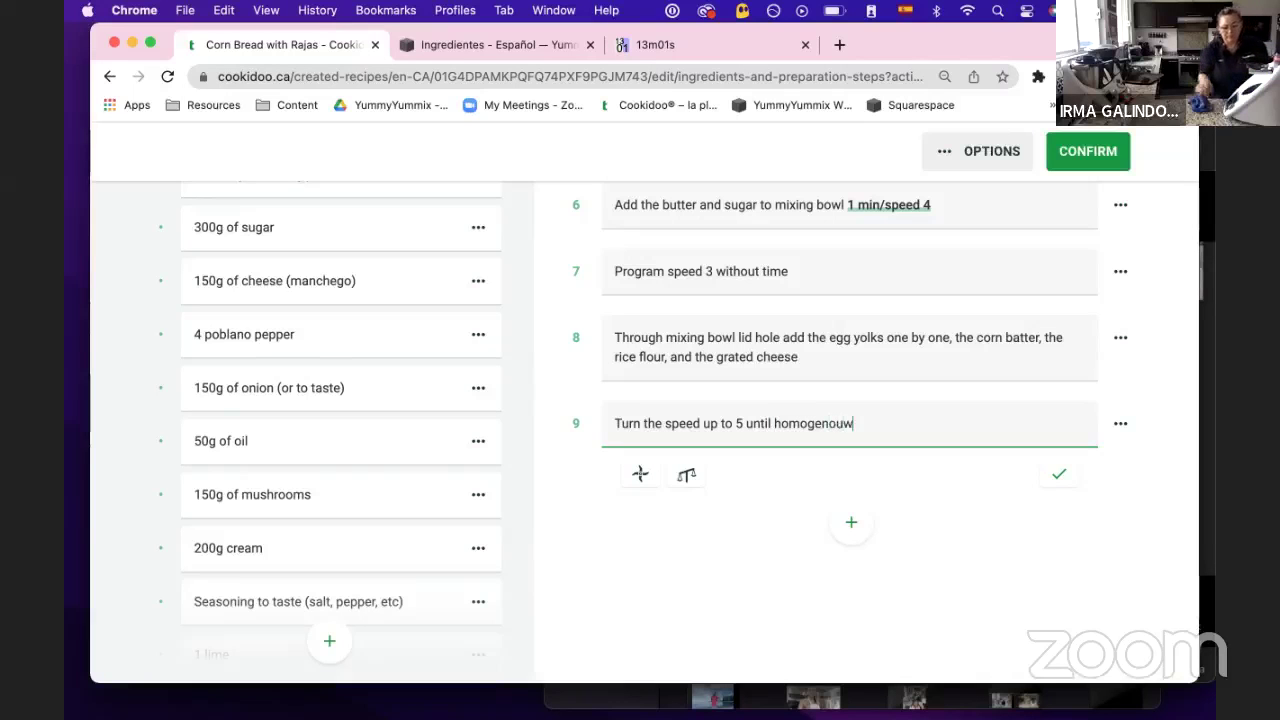
key("BackSpace")
type("s batte")
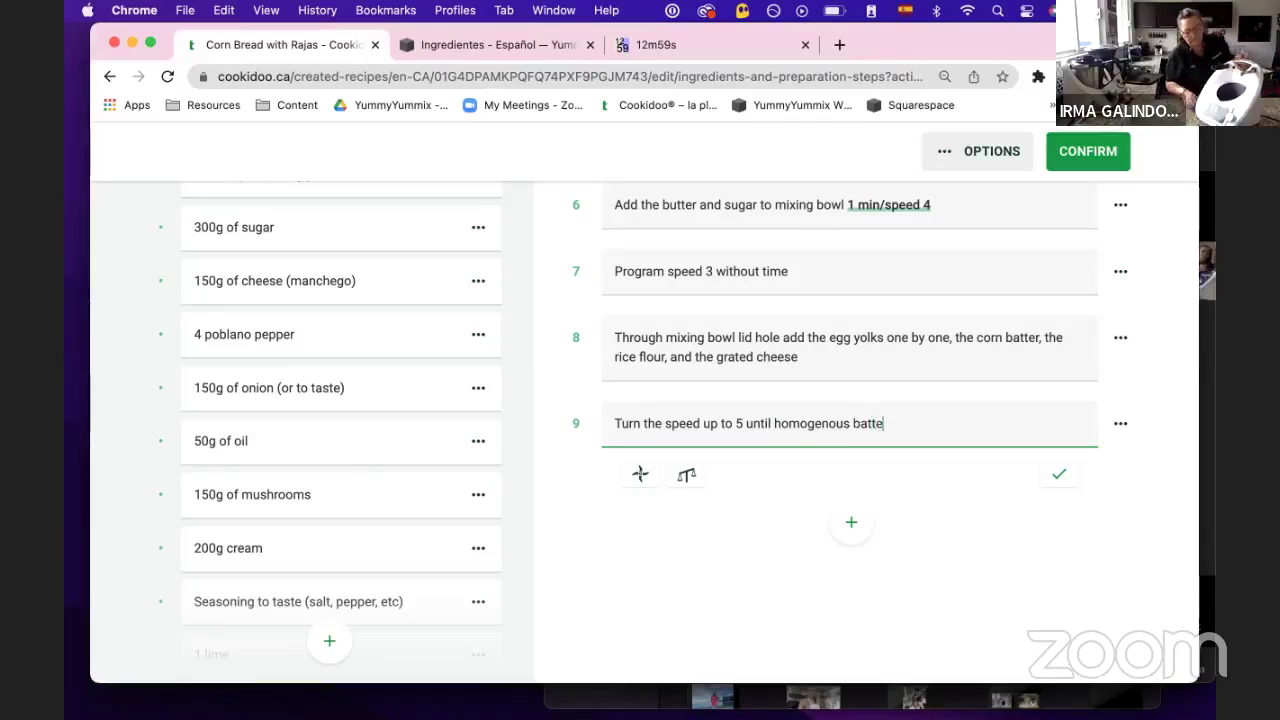
type("r")
Check the spelling of "homogeneous" through web search suggestions and correct the word in the ninth preparation step
key("super+t")
type("homoge")
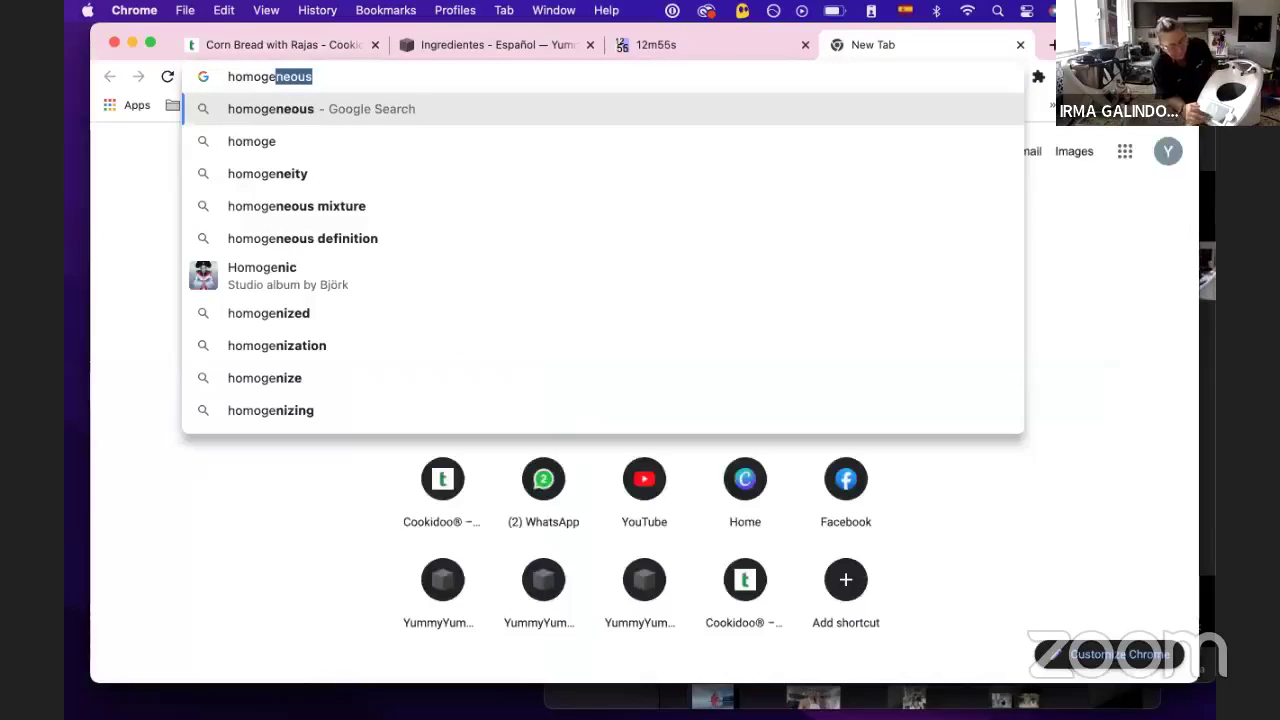
key("super+w")
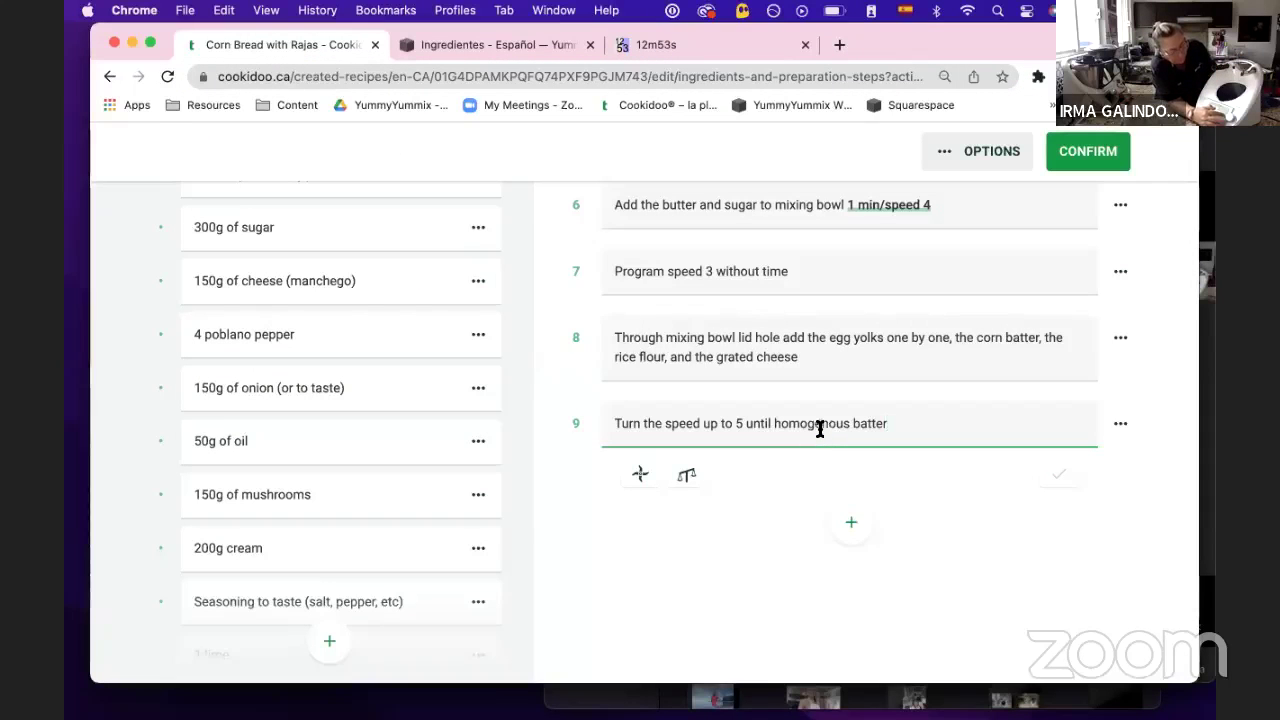
left_click(828, 423)
type("e")
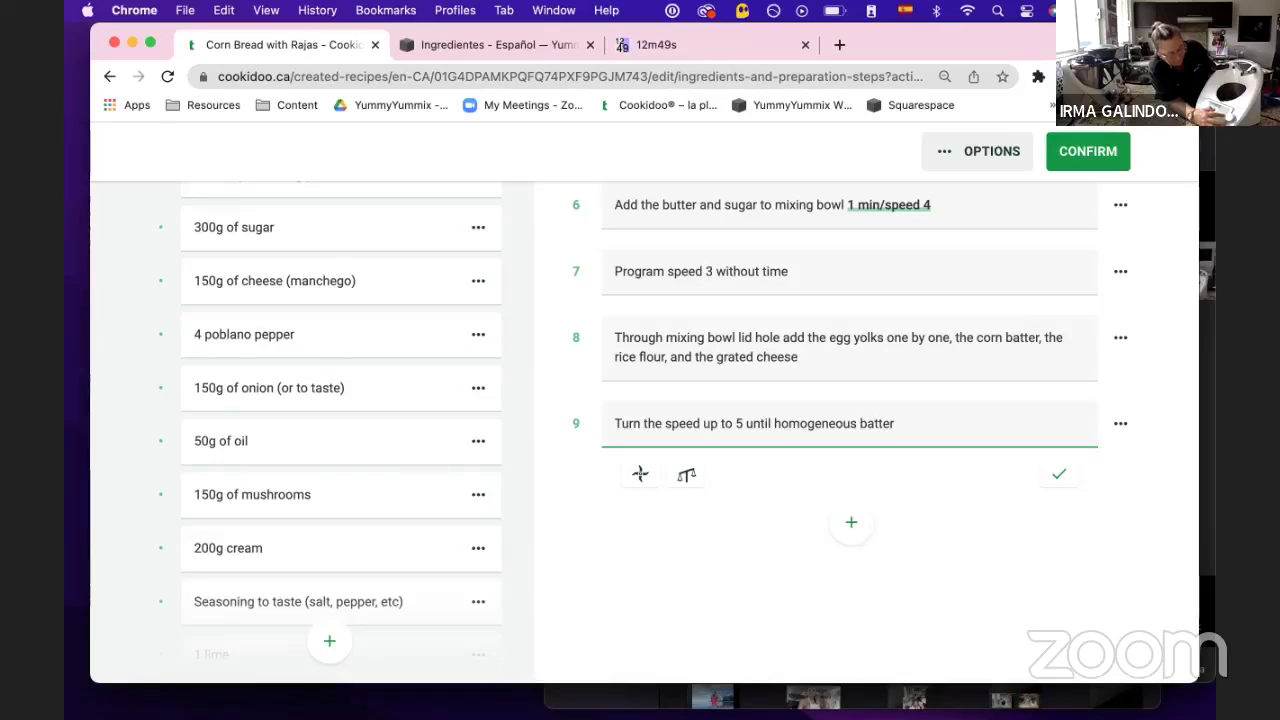
key("super+t")
type("homo")
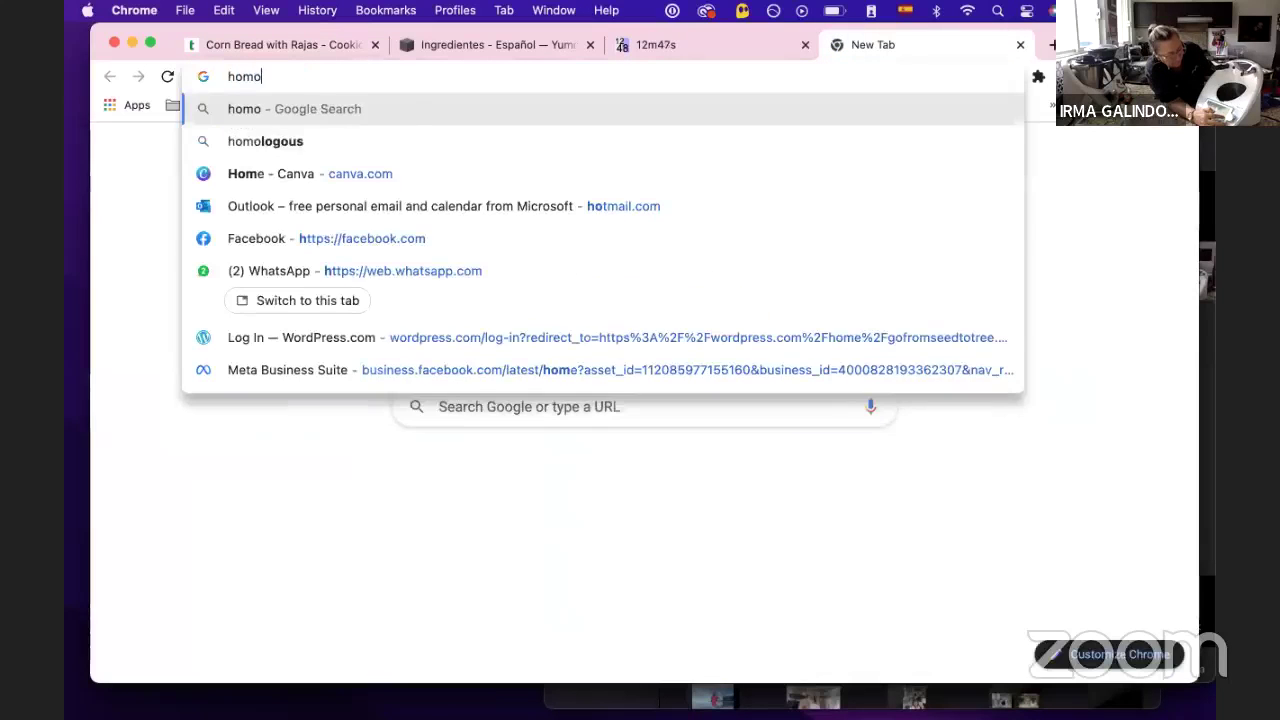
type("ge")
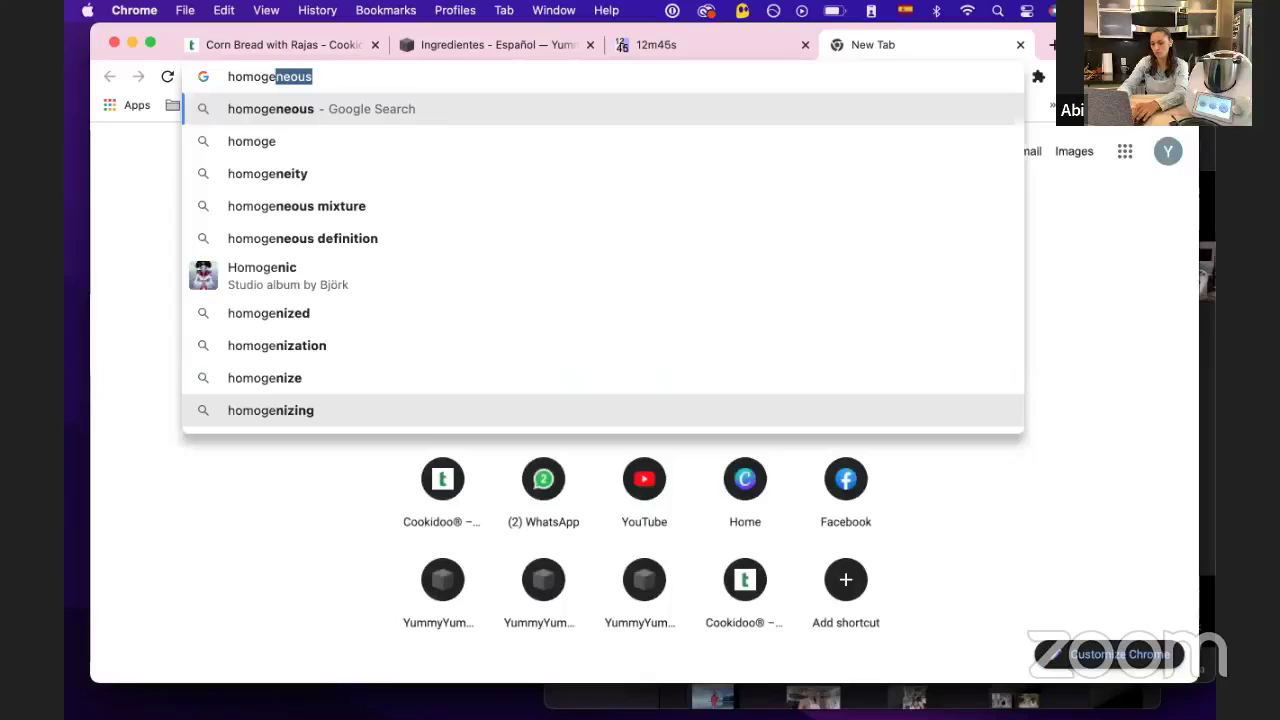
key("super+w")
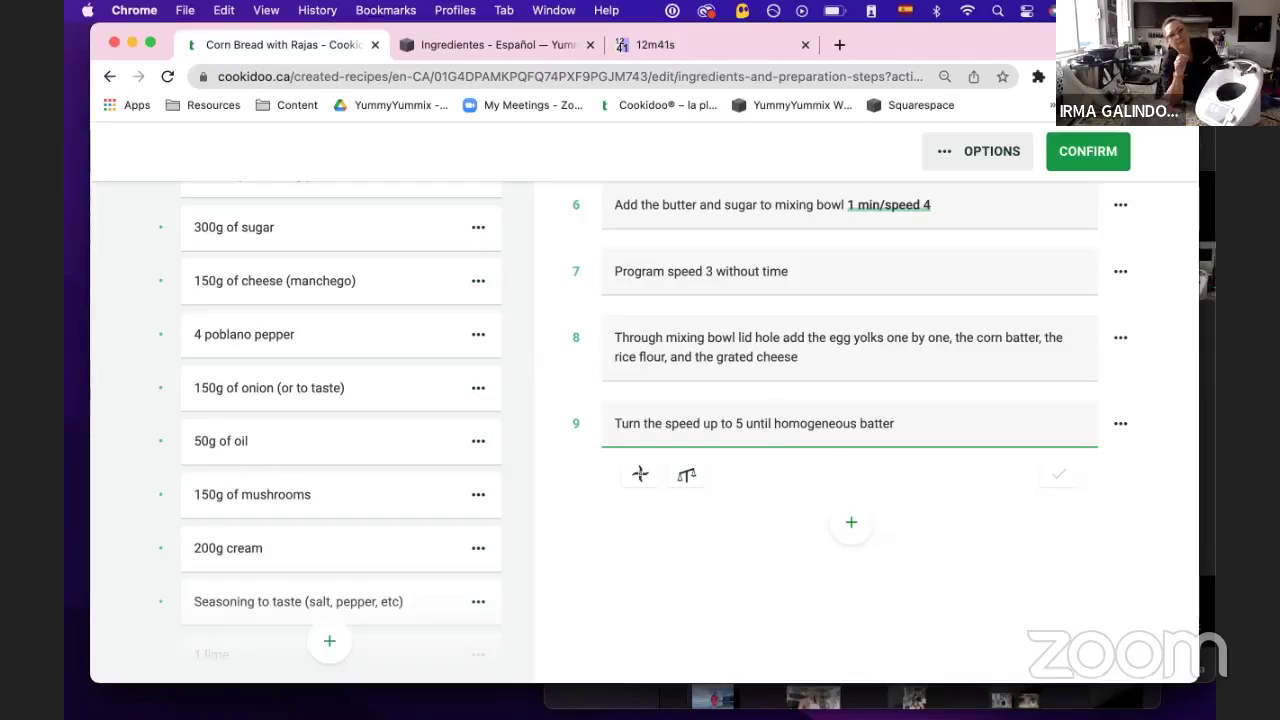
Insert "you get" before "homogeneous batter" in the ninth preparation step, save it and add a blank tenth step
type("you get")
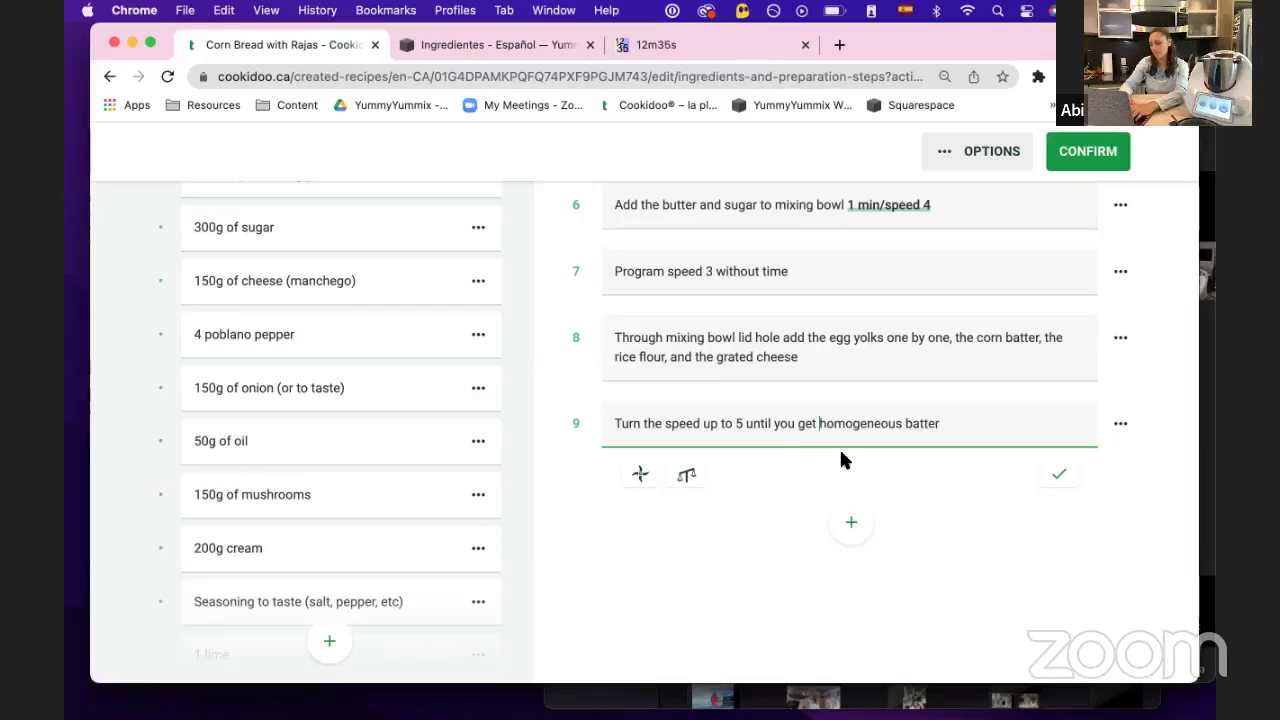
left_click(1060, 472)
left_click(862, 494)
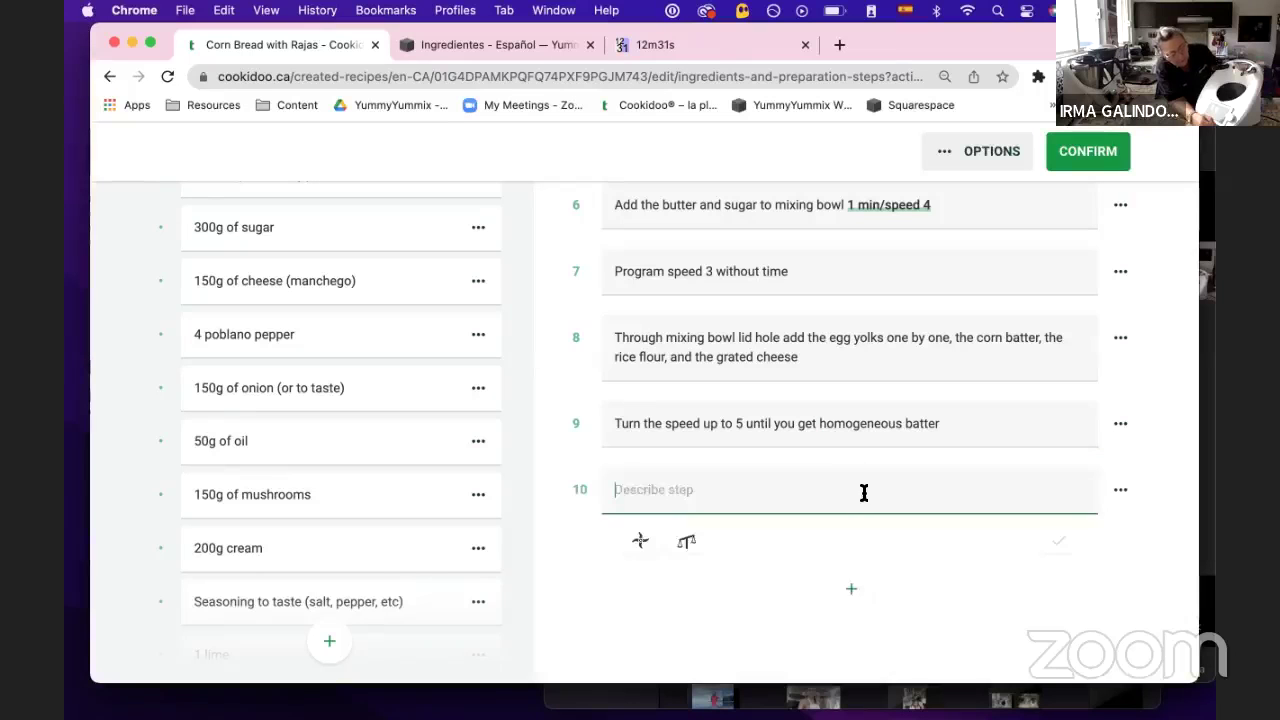
Begin the tenth preparation step's text with "Transfer this"
type("Transfe")
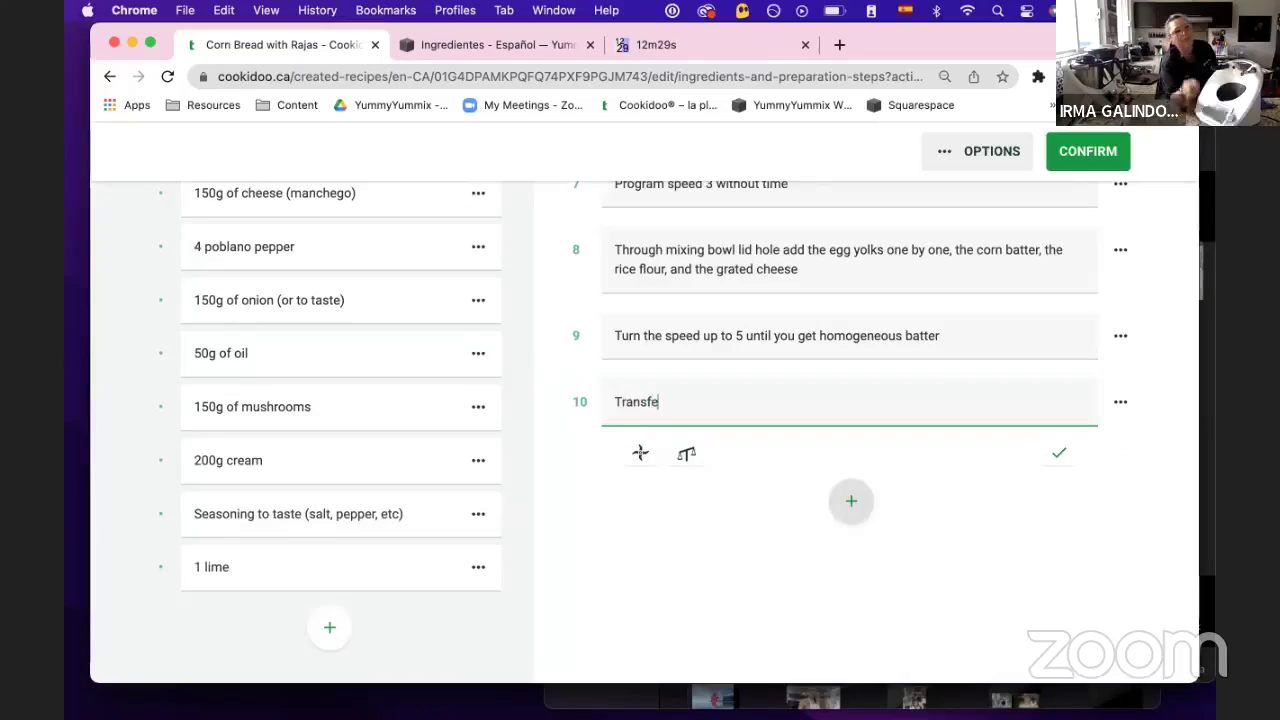
type("r this")
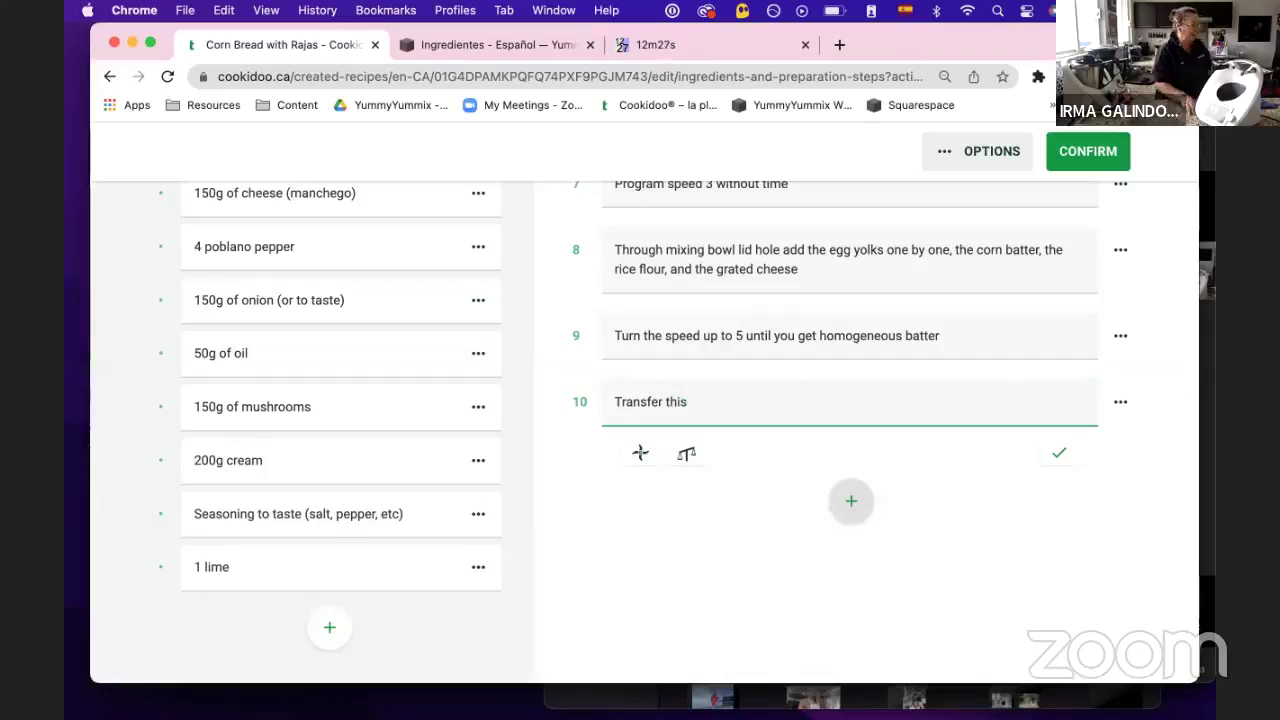
Append "in a large bowl" to the end of the fourth preparation step about the egg whites
scroll(860, 491, "up", 5)
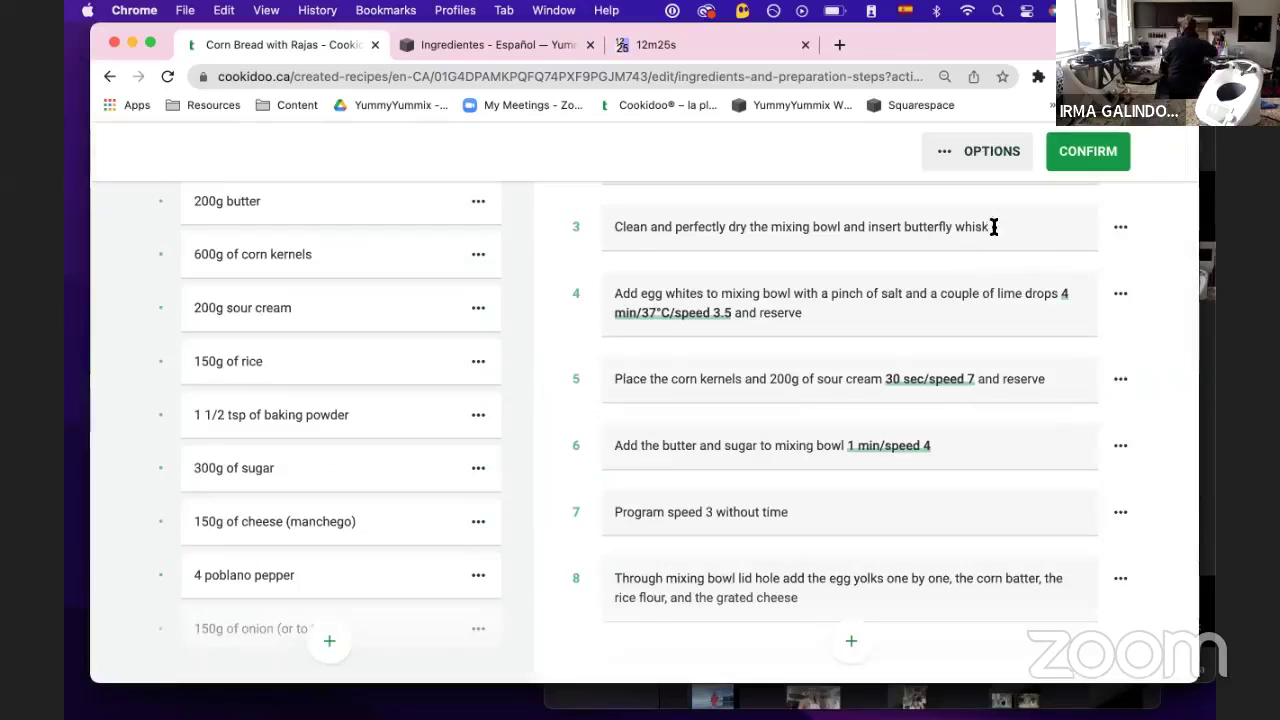
left_click(1071, 377)
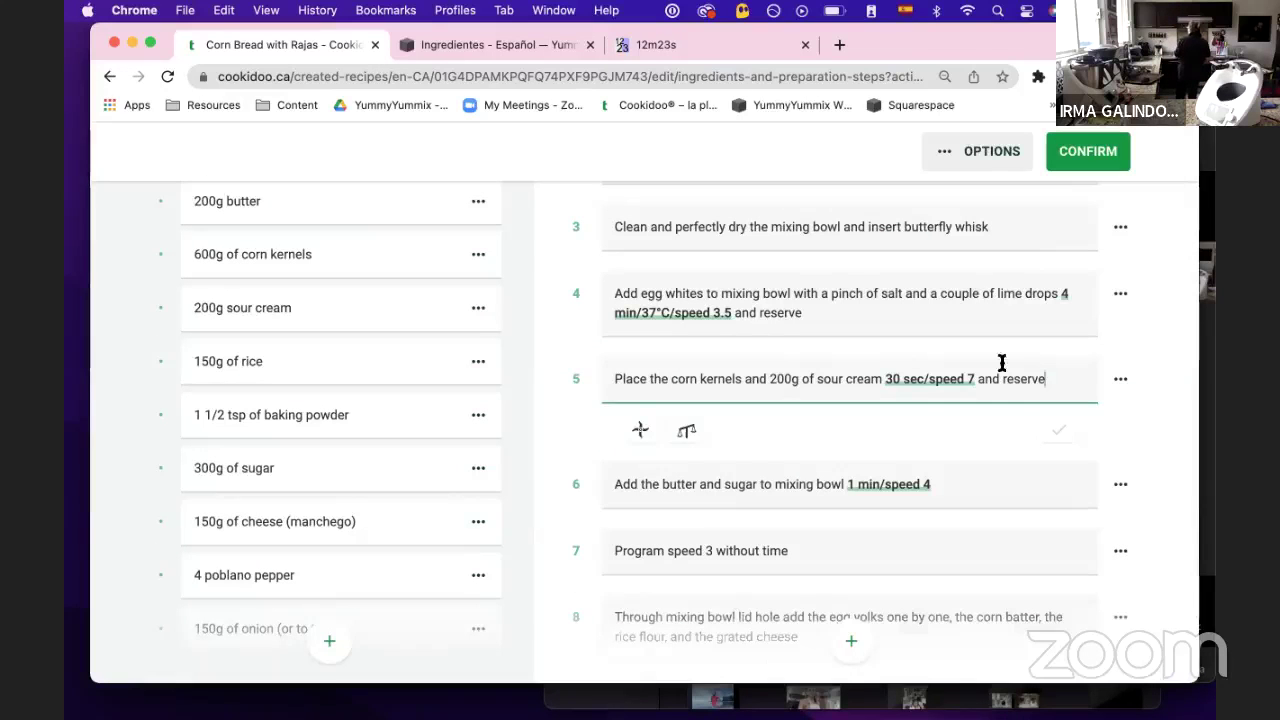
left_click(849, 305)
type("in ")
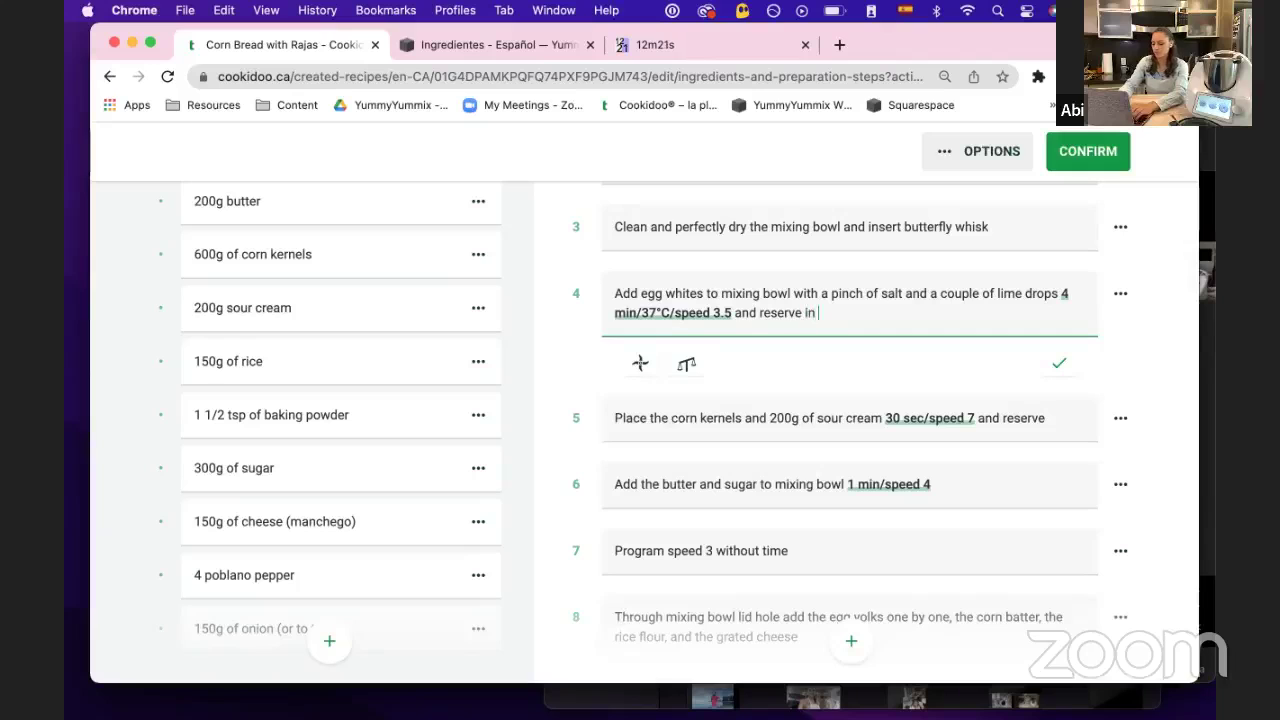
type("a larg")
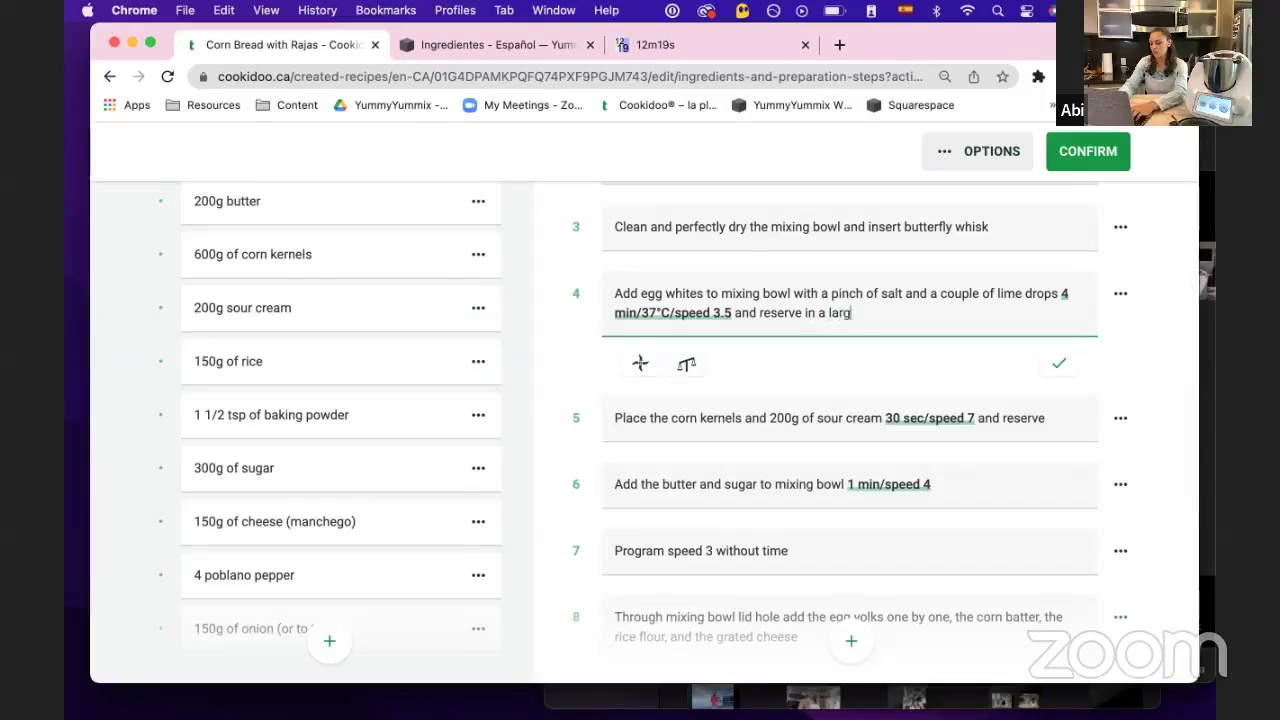
type("e bowl")
scroll(863, 274, "down", 5)
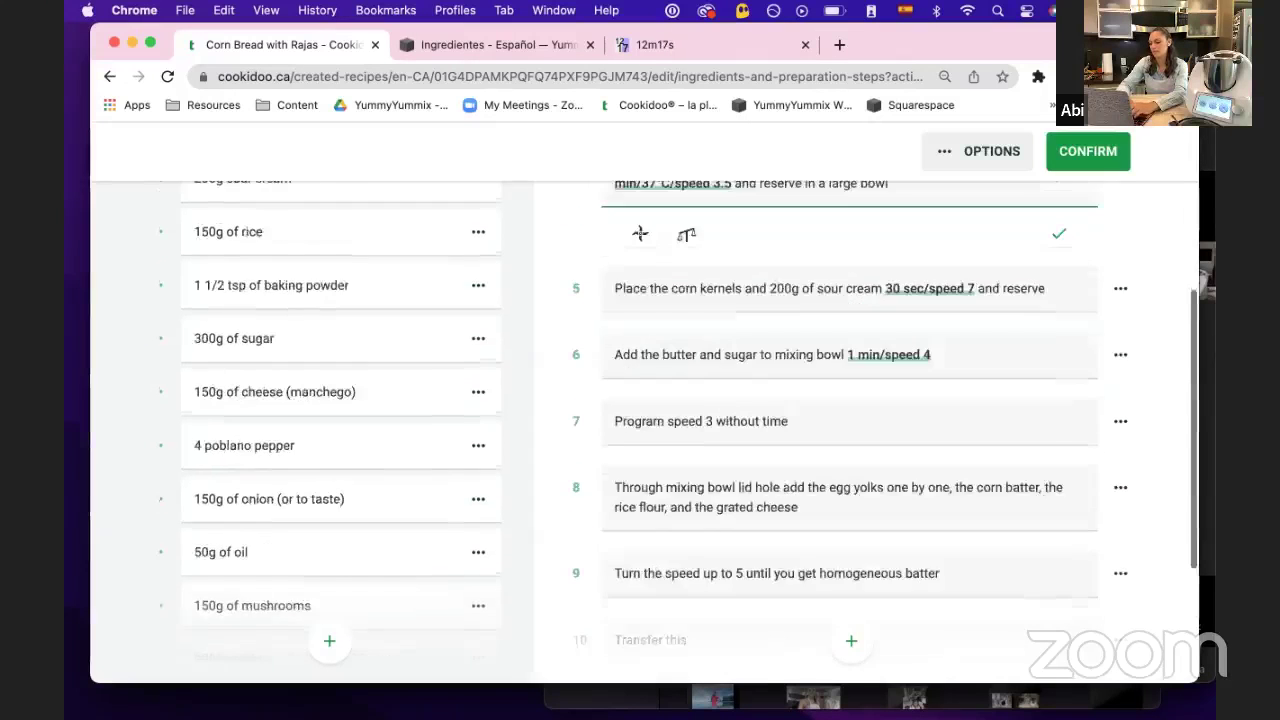
left_click(742, 467)
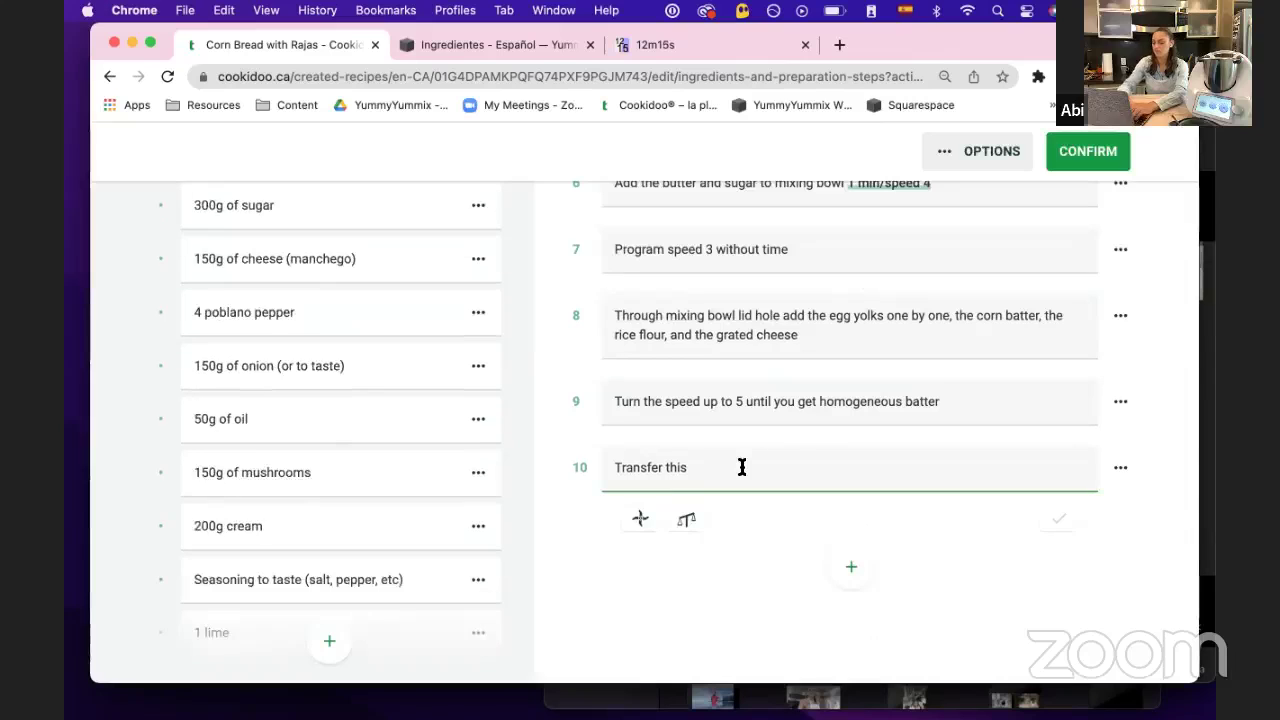
type("batter")
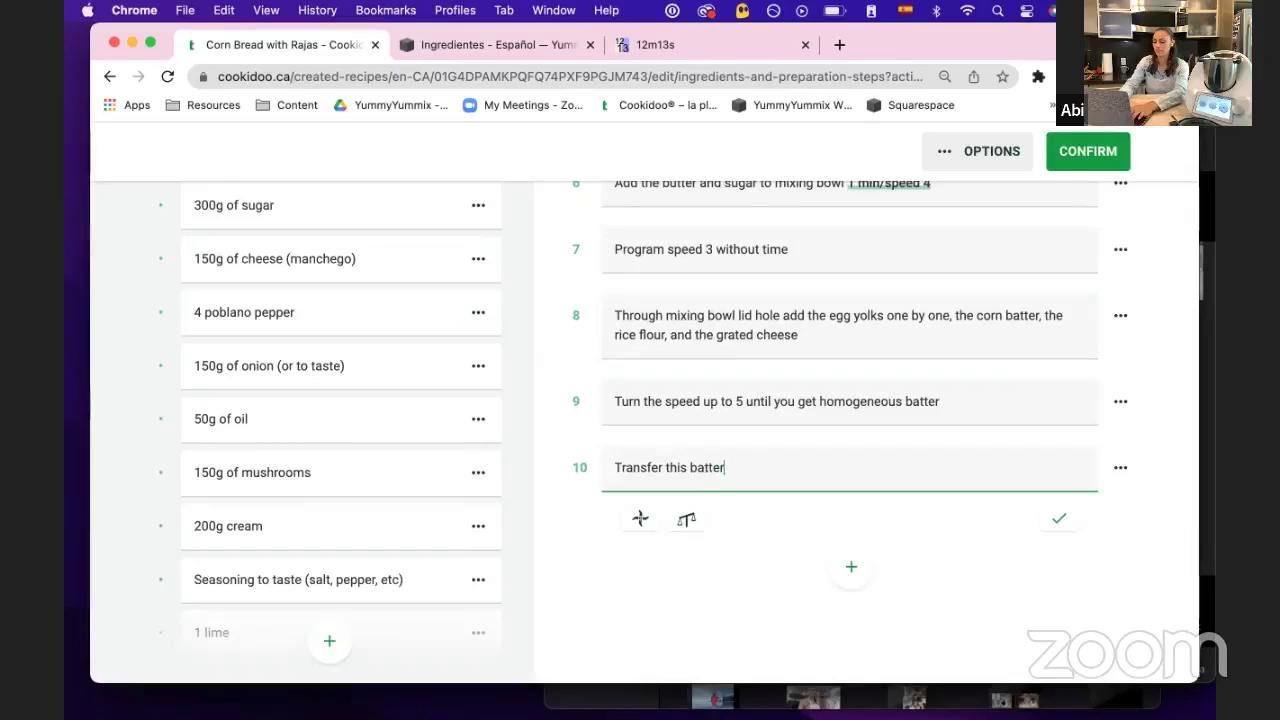
type(" into t")
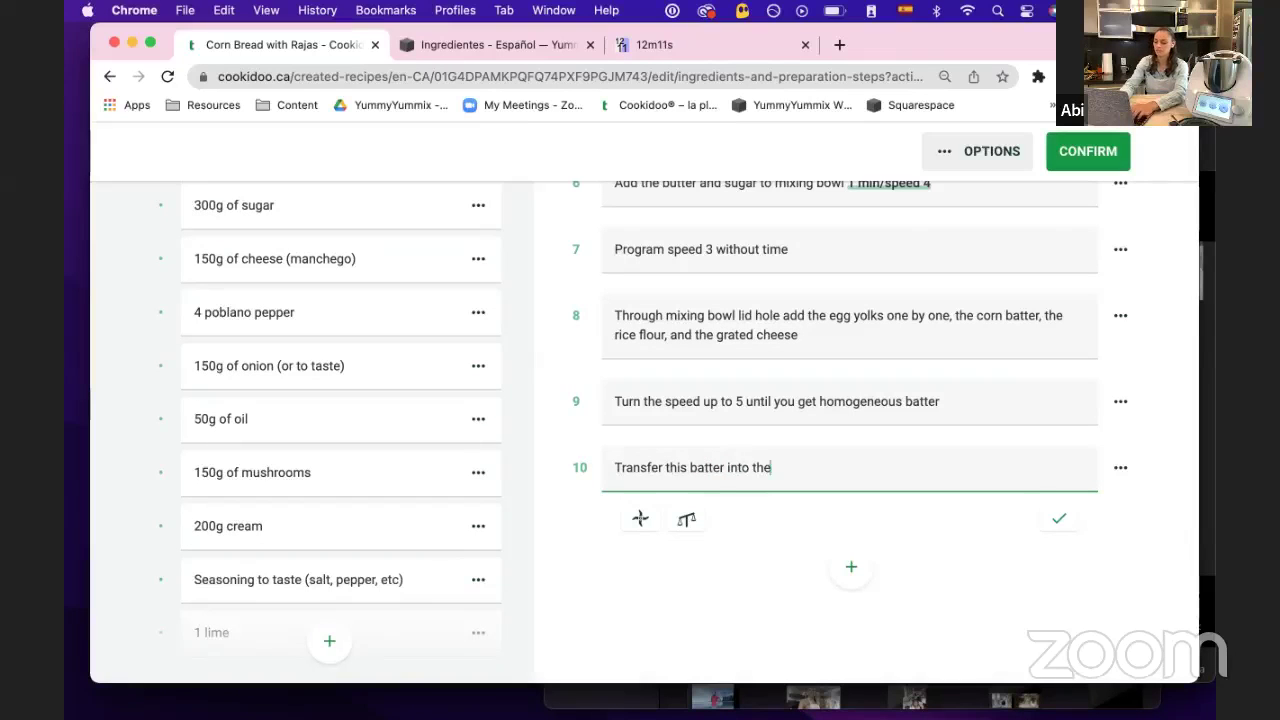
type("he")
Replace the tenth preparation step's text with "Slowly add this batter into the bowl with the egg whites"
key("super+a")
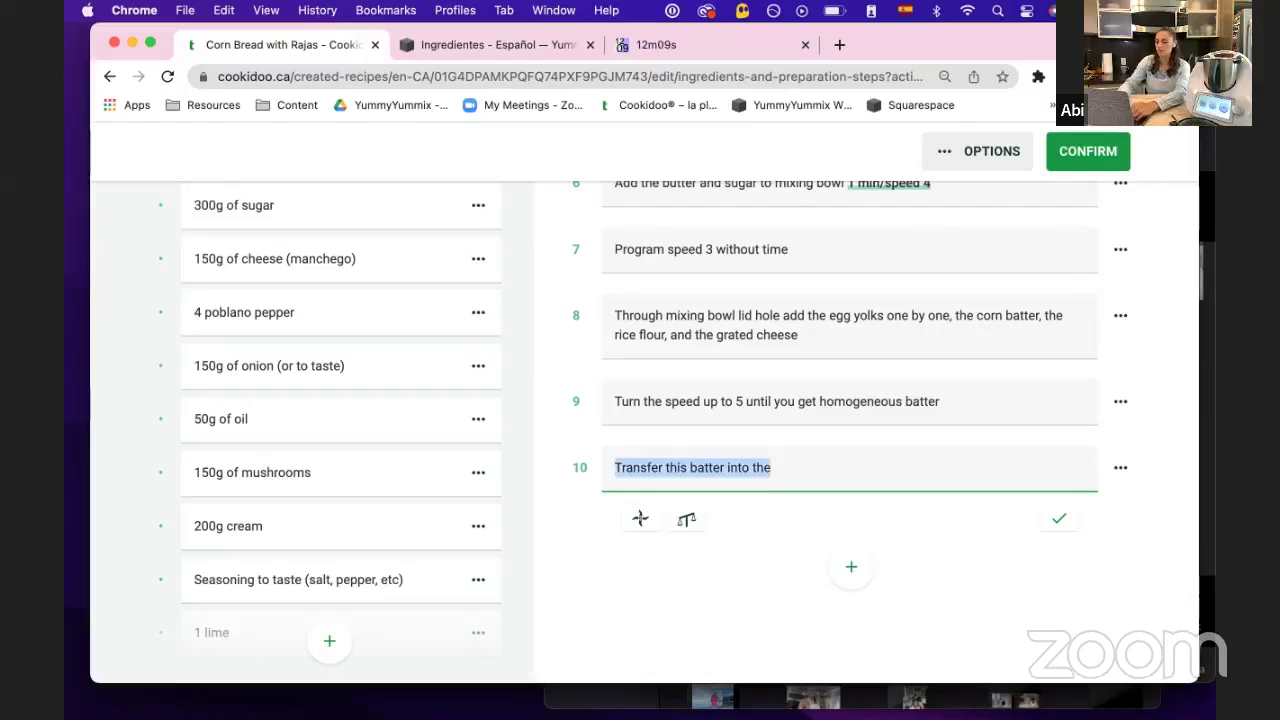
type("Slowly ")
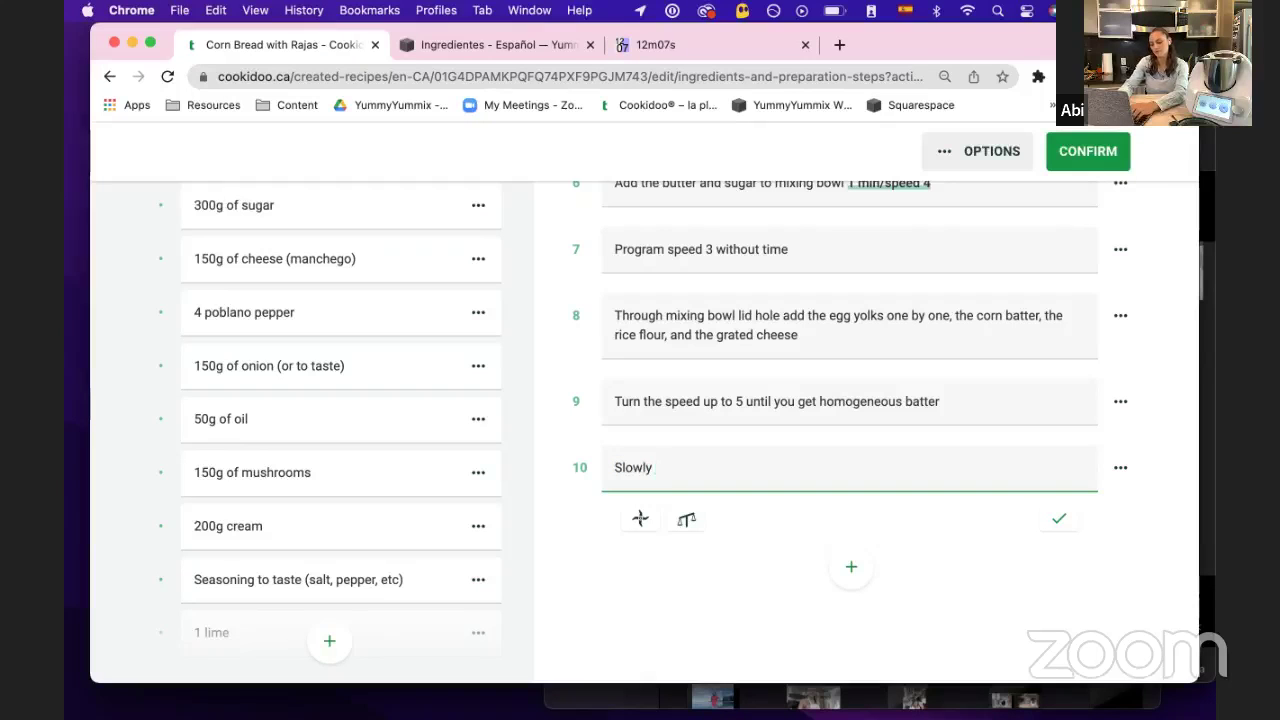
type("add th")
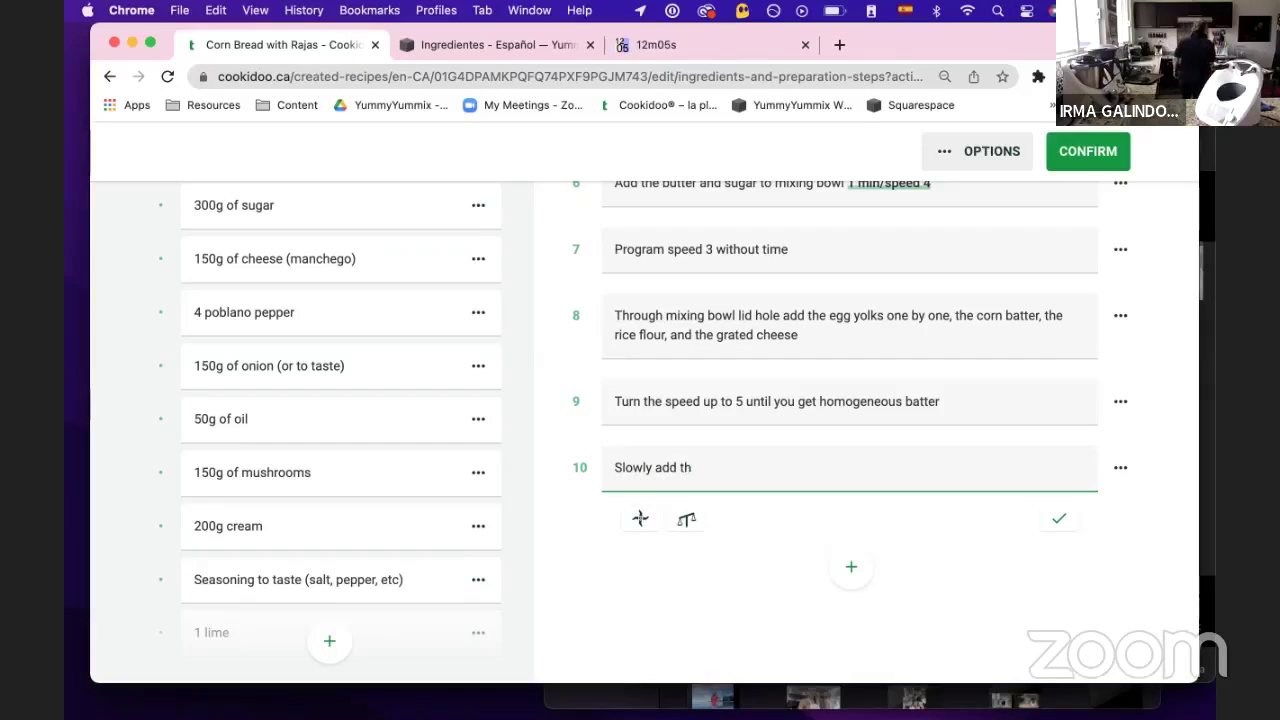
type("es batter")
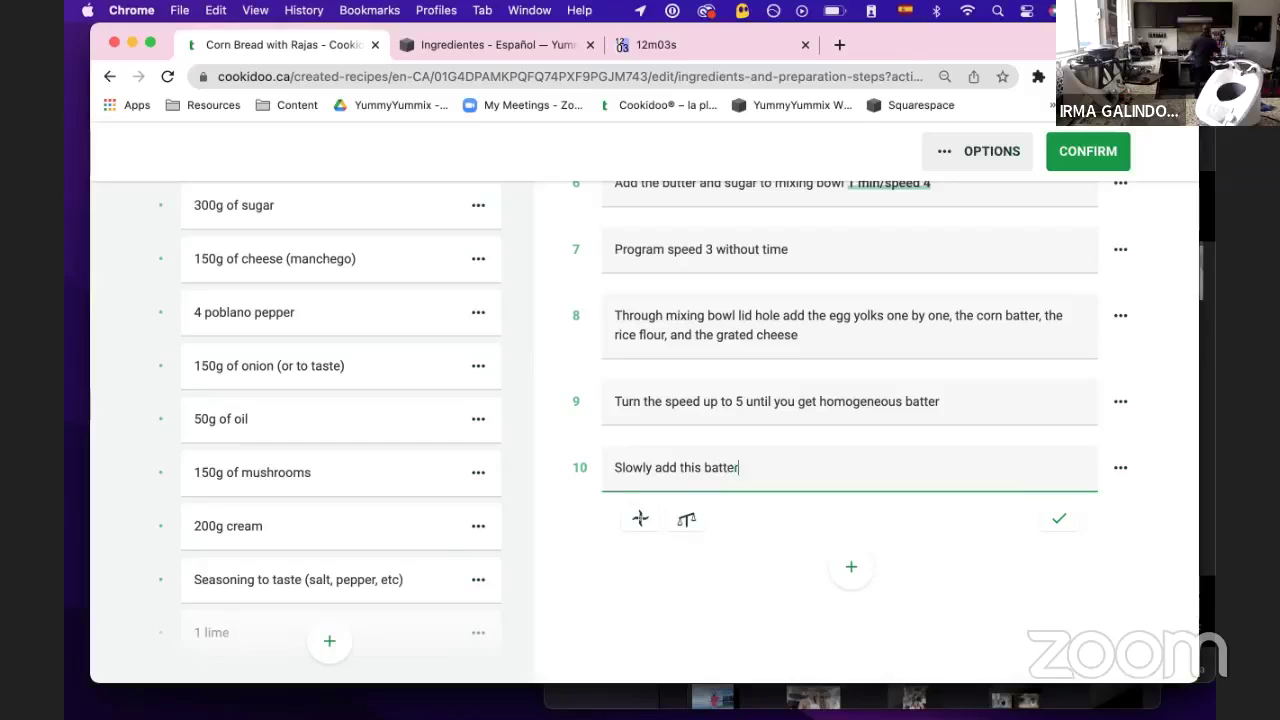
type(" into the")
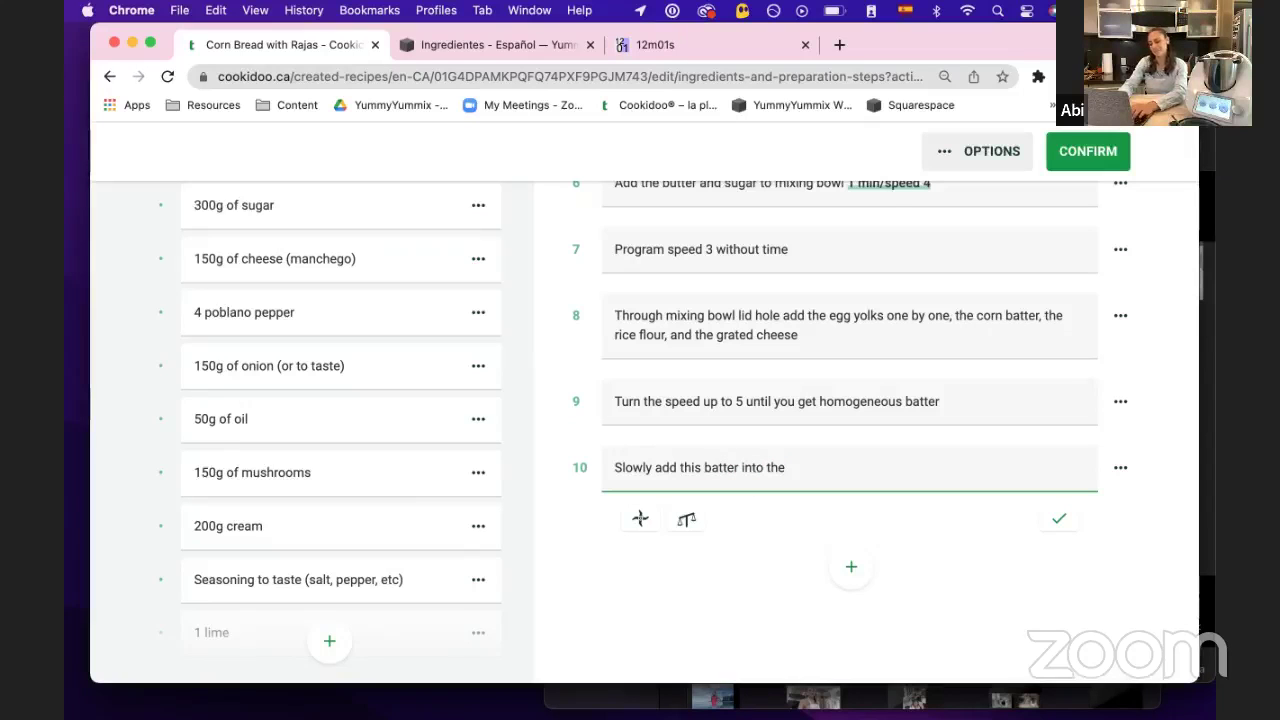
type(" bowl with the egg")
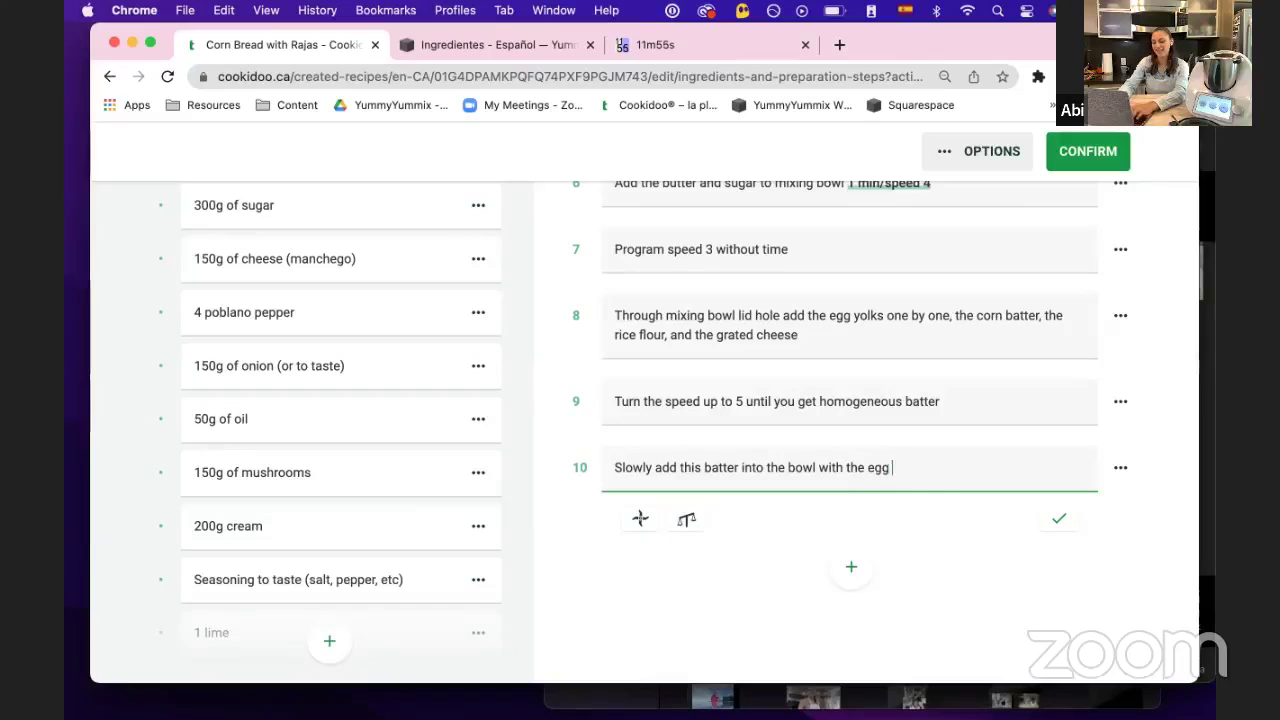
type("whites")
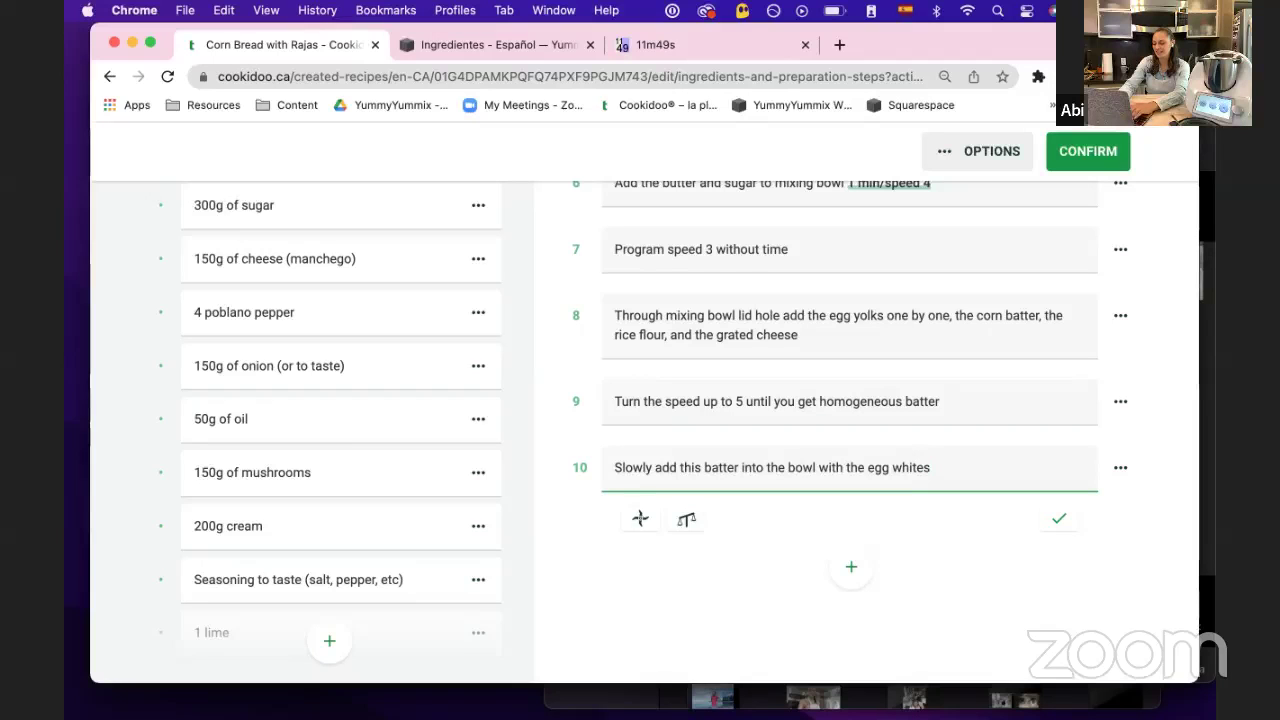
In the tenth preparation step, change "add" to "incorporate" and append "with circular motions" after "egg whites"
type("a")
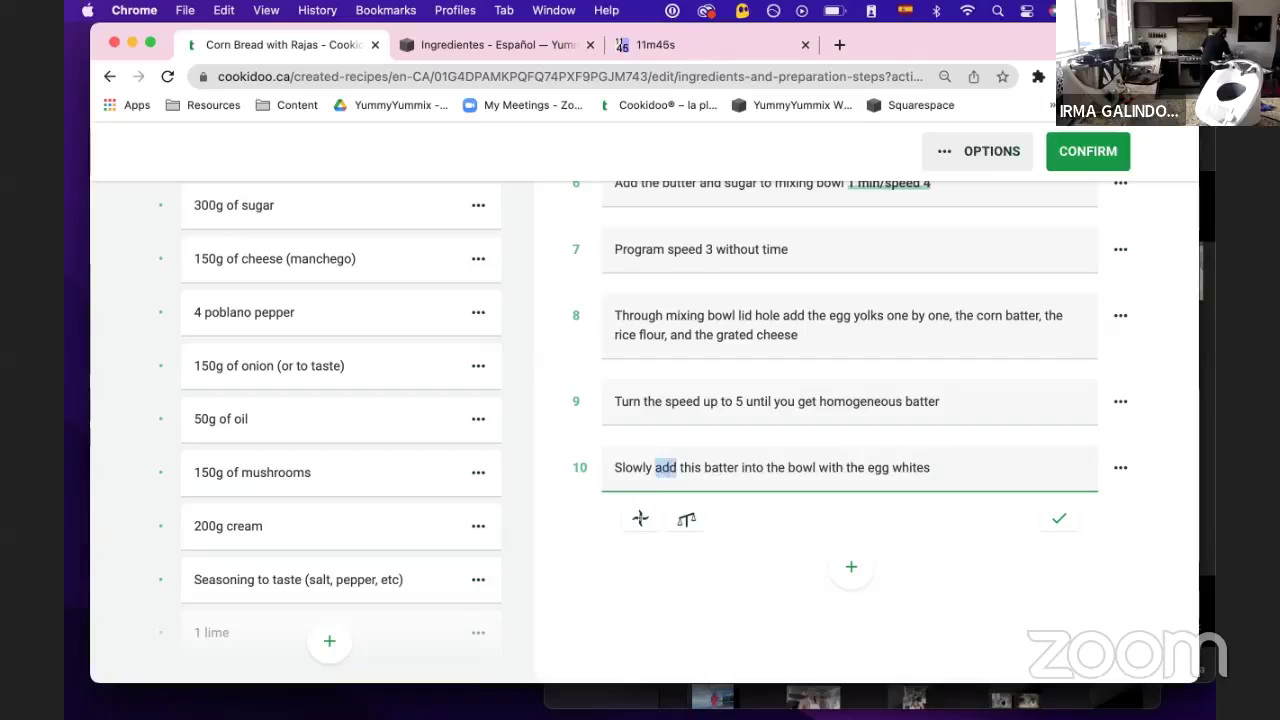
type("incorpora")
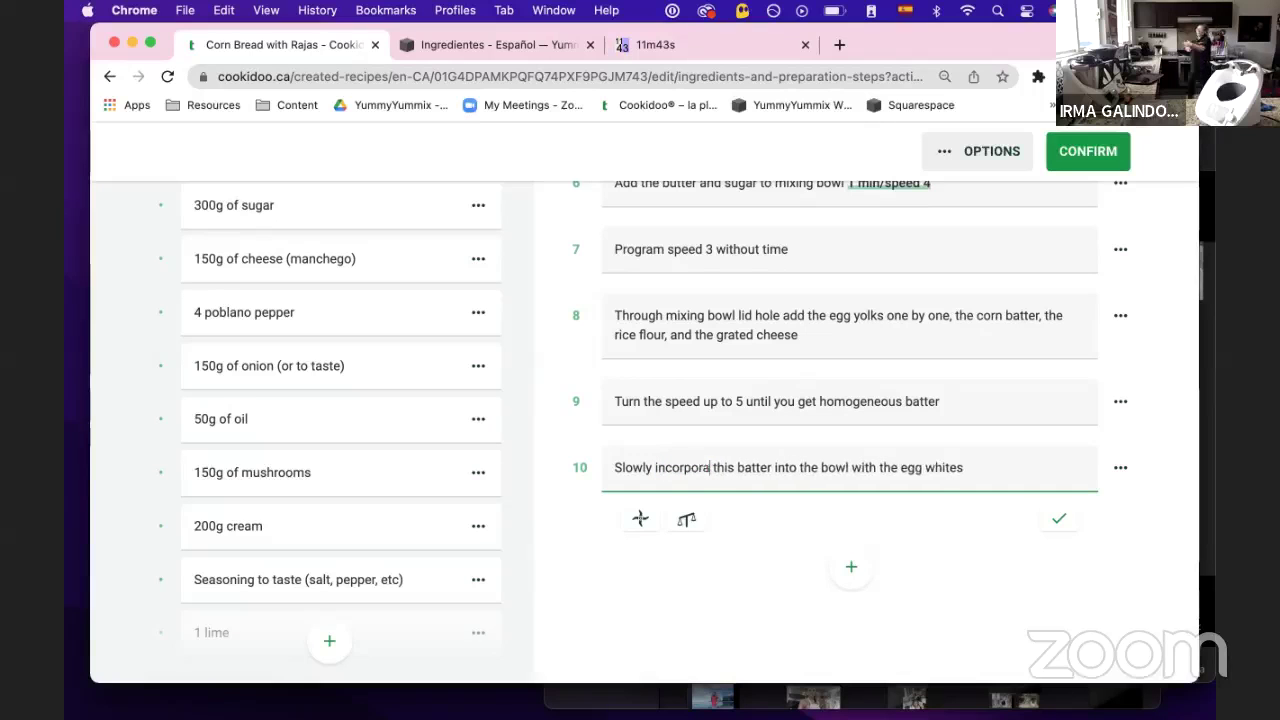
type("te")
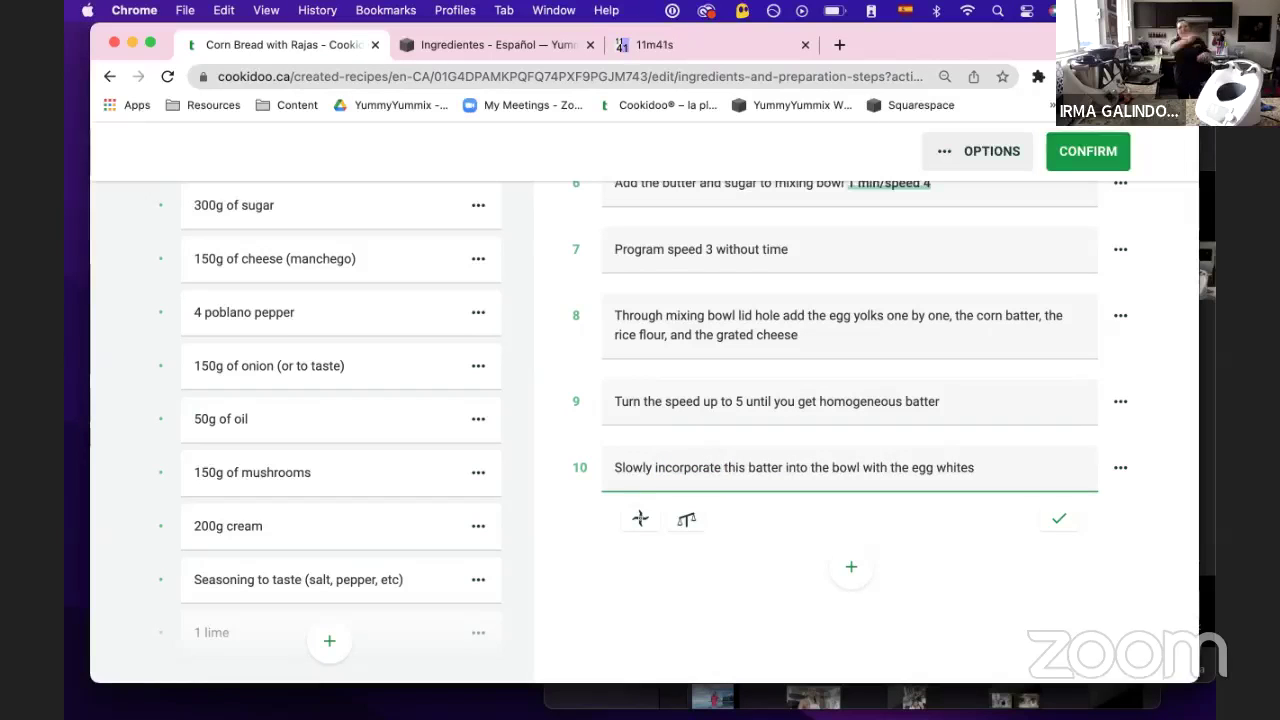
type("ith")
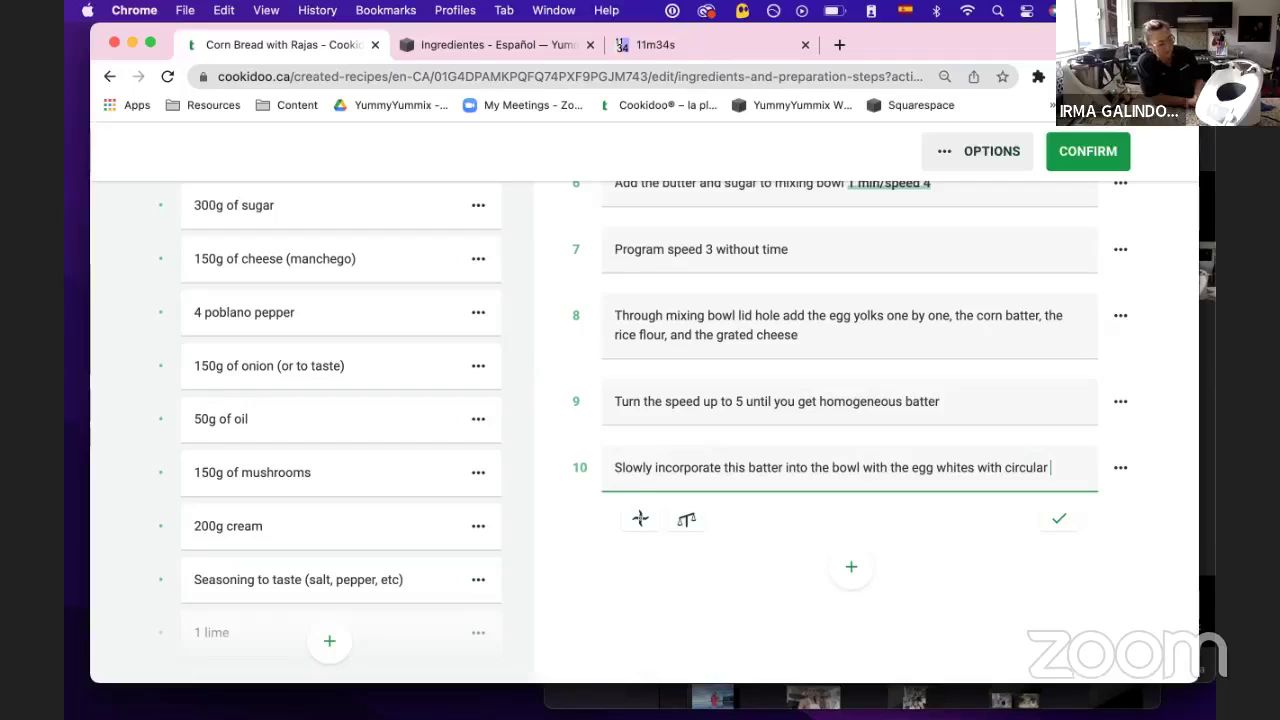
type("circular motions")
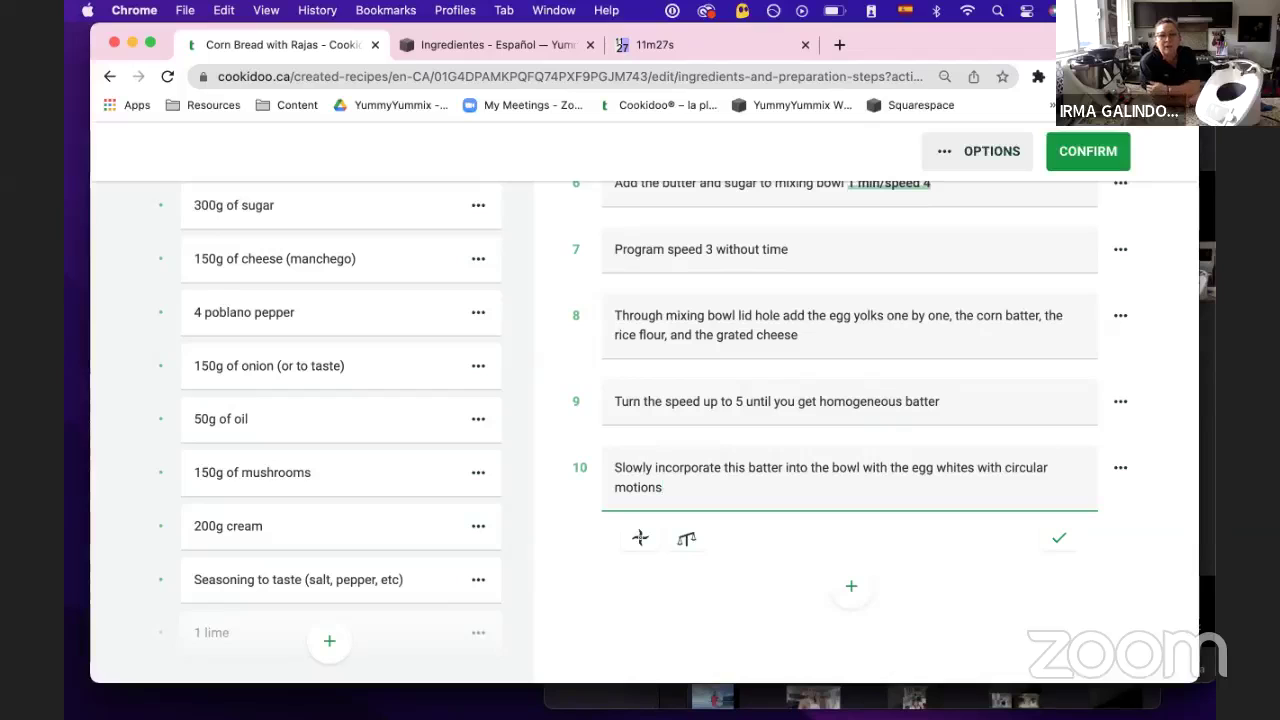
key("ctrl+Up")
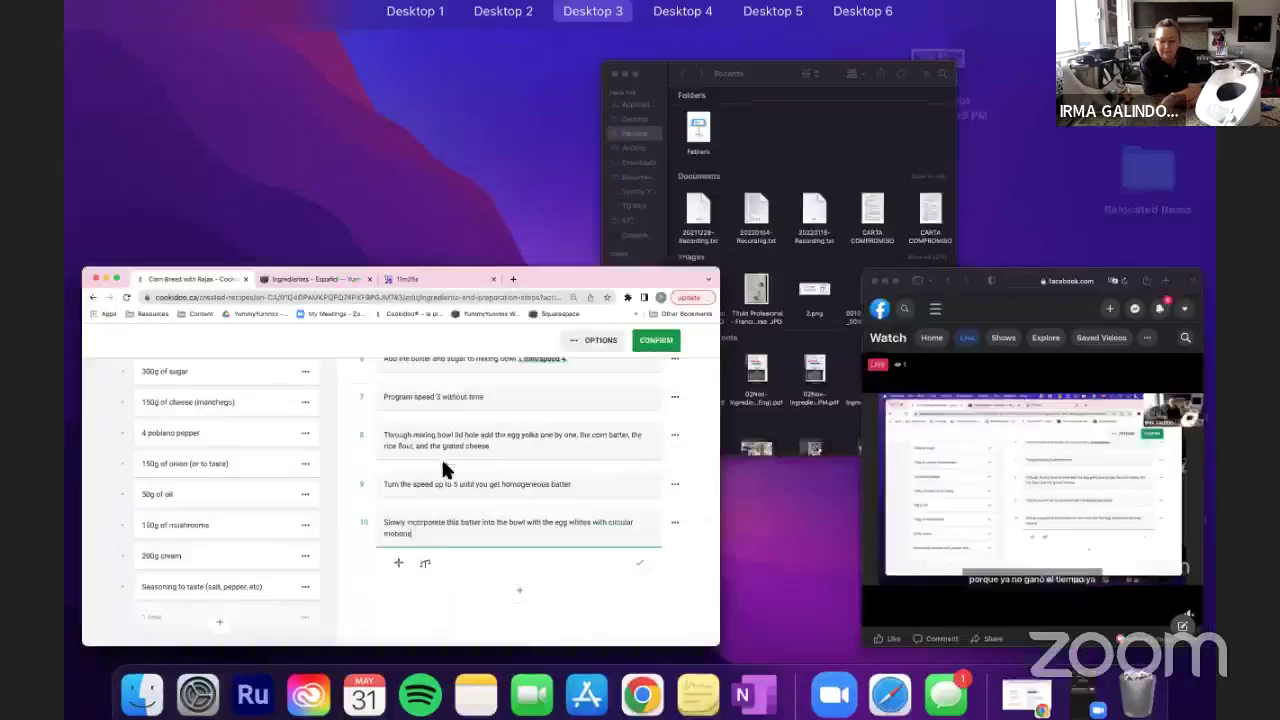
left_click(441, 462)
key("ctrl+Up")
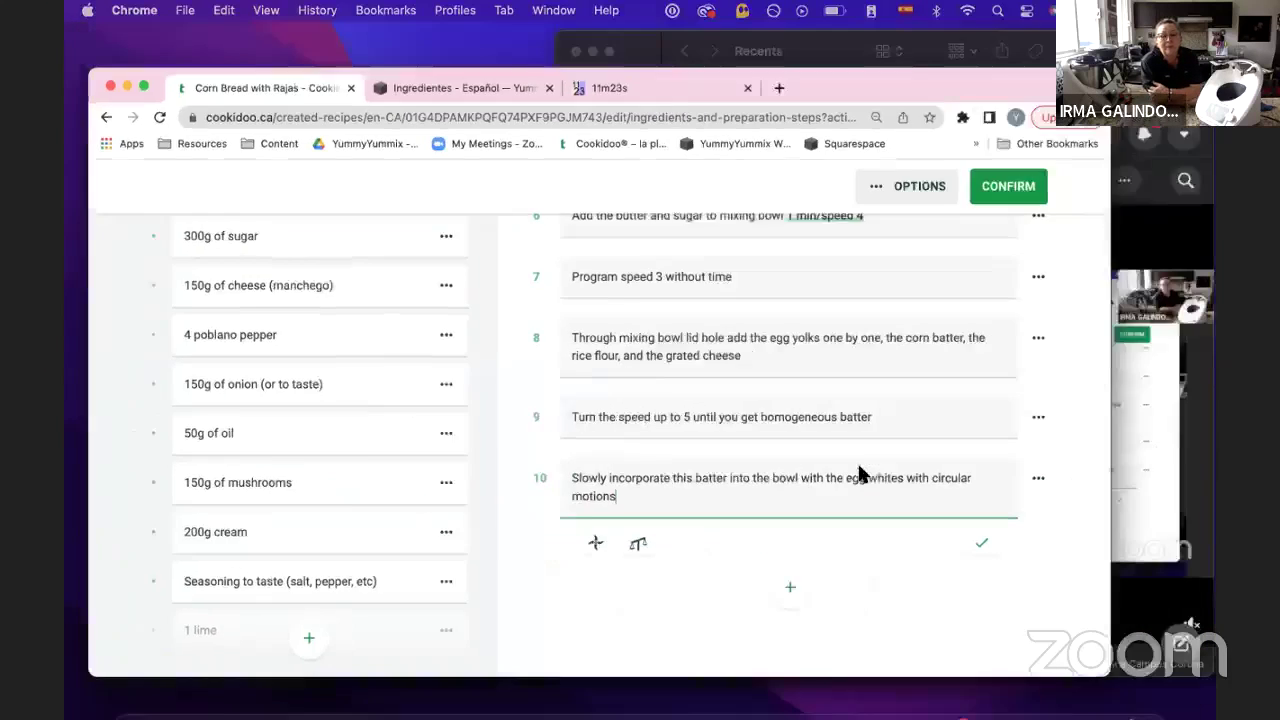
left_click(497, 462)
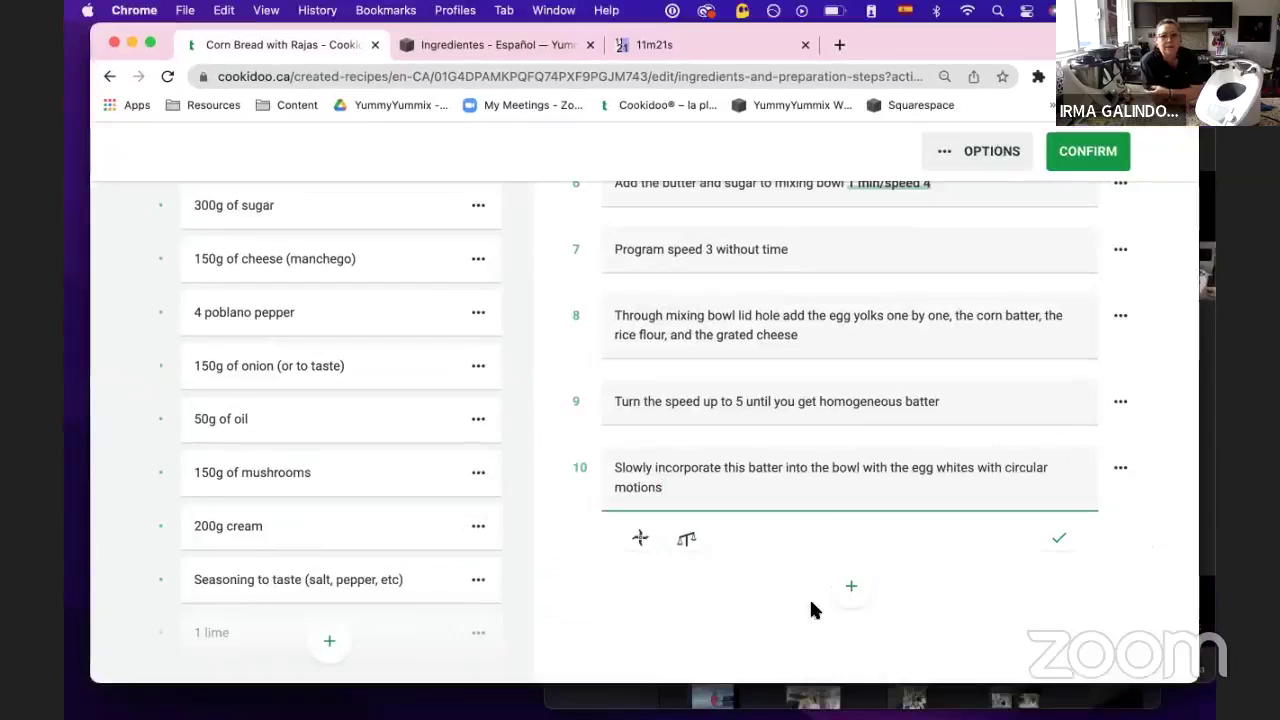
Save the tenth preparation step
left_click(1058, 538)
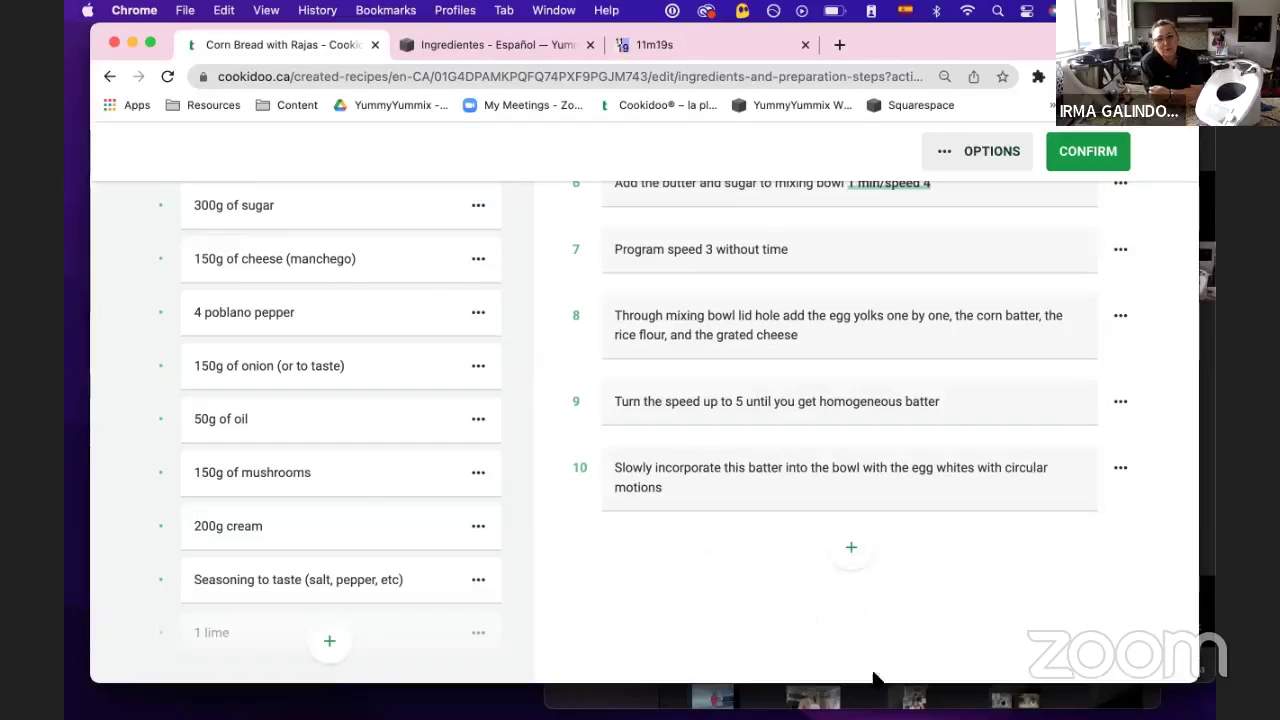